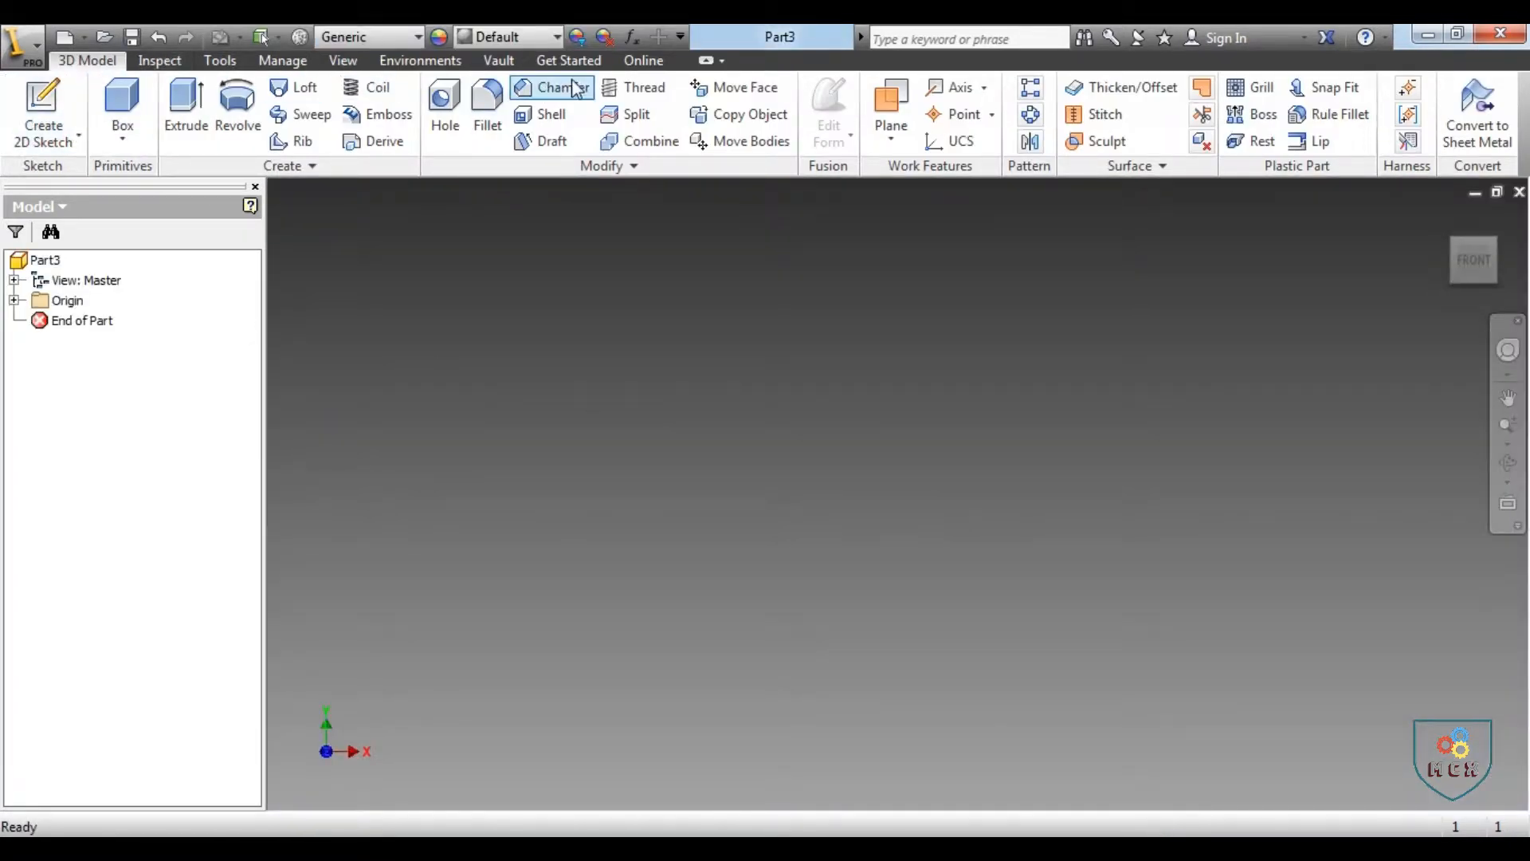
click(159, 64)
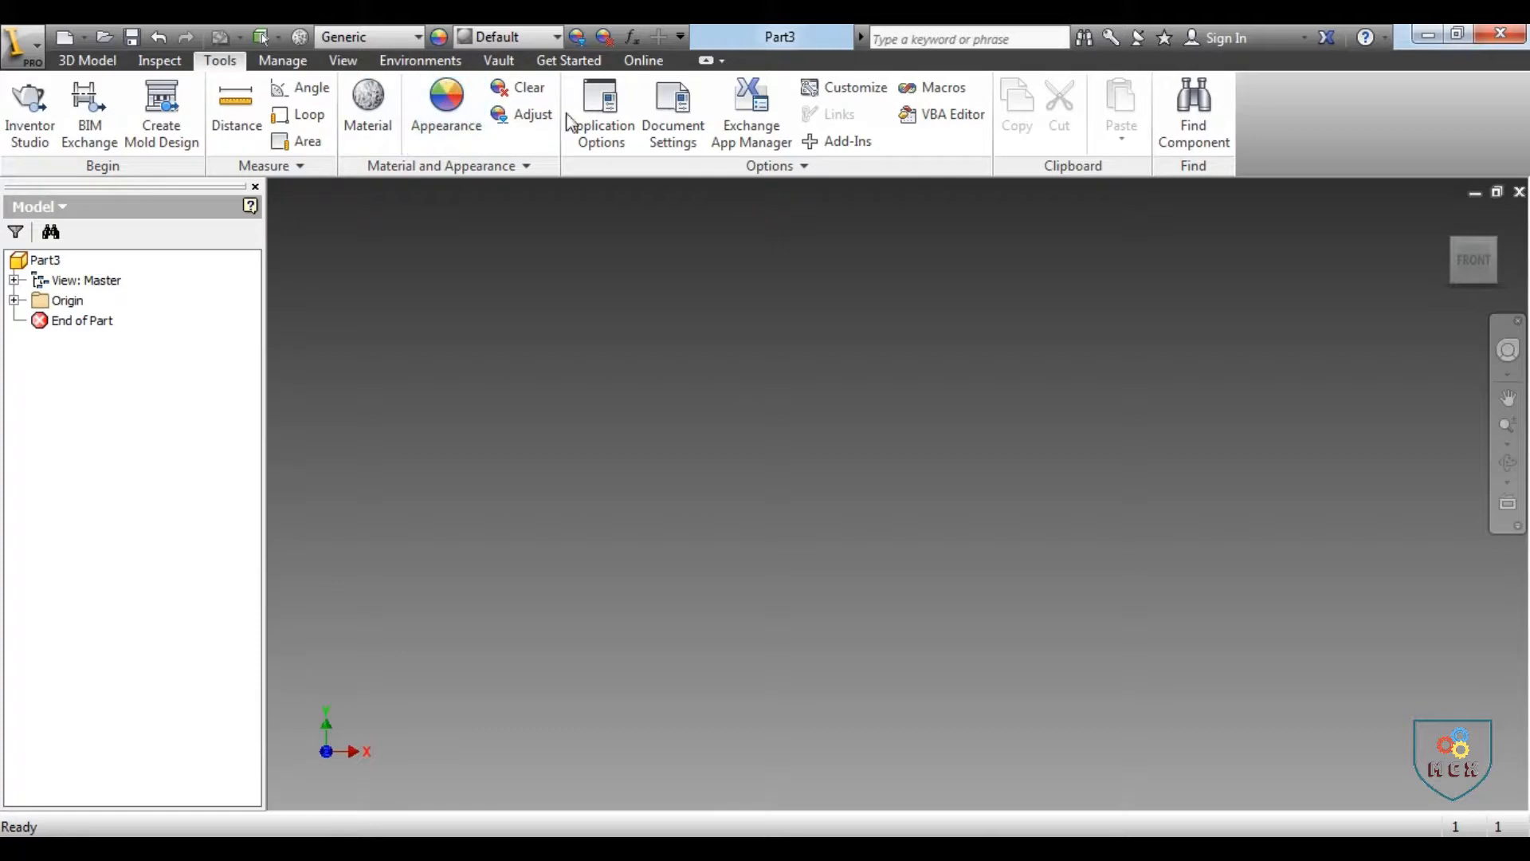
click(99, 65)
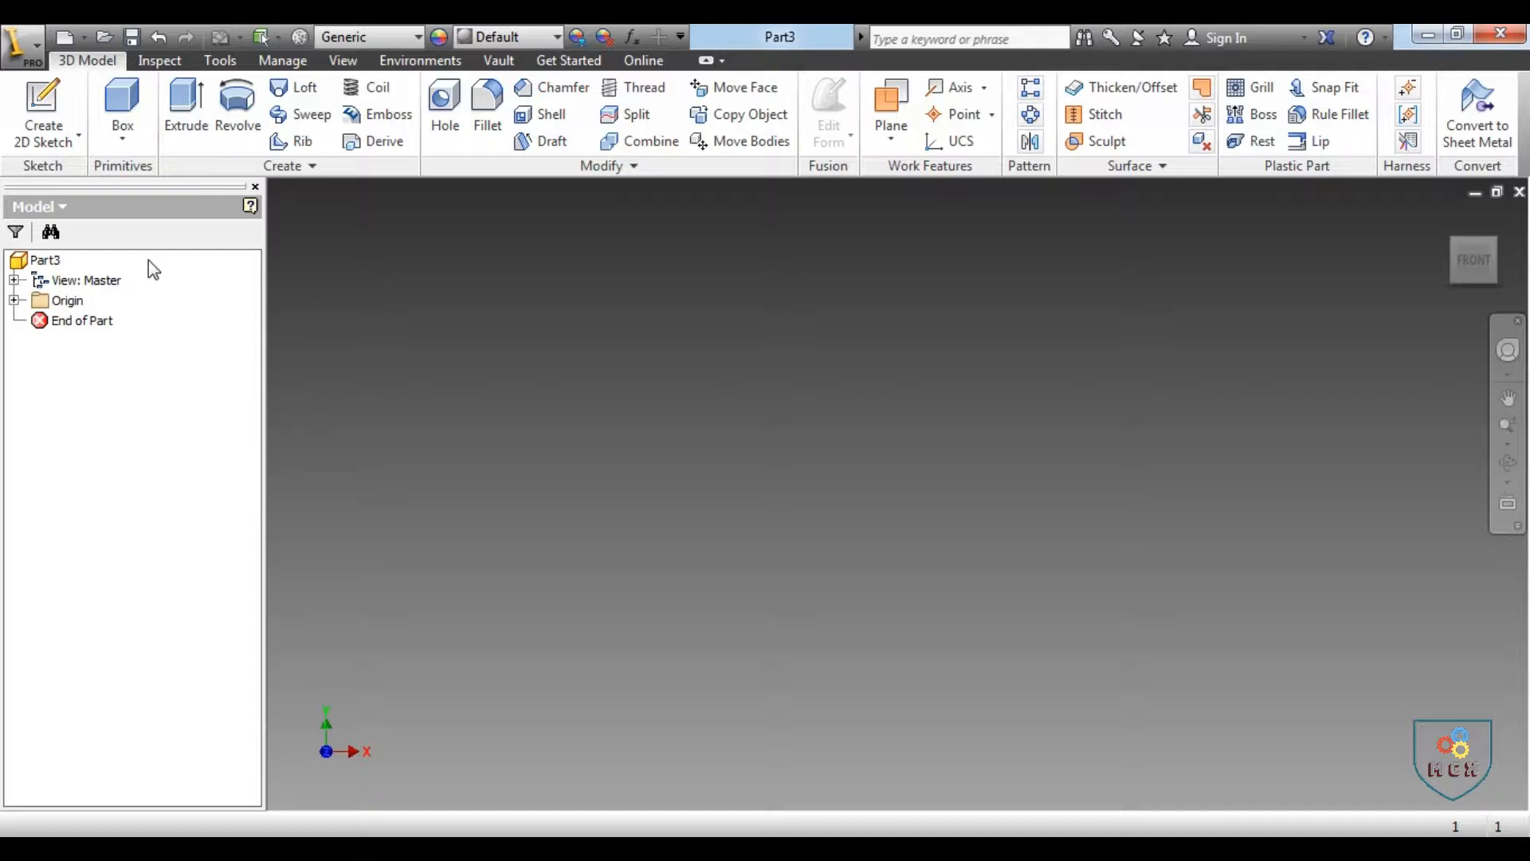
Step: Start a new 2D sketch on the XY origin plane
click(78, 140)
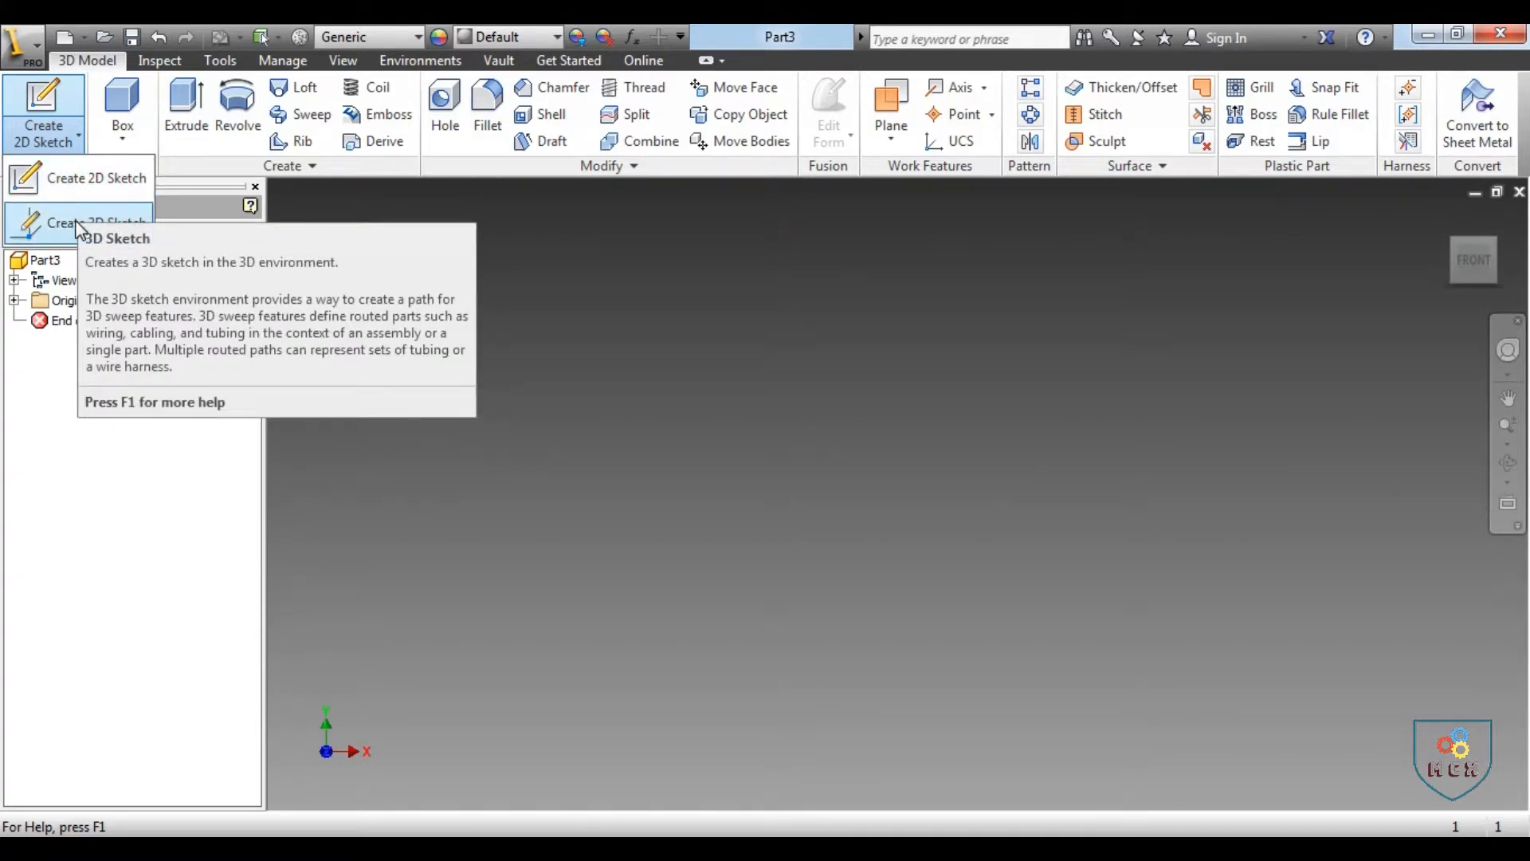
click(77, 178)
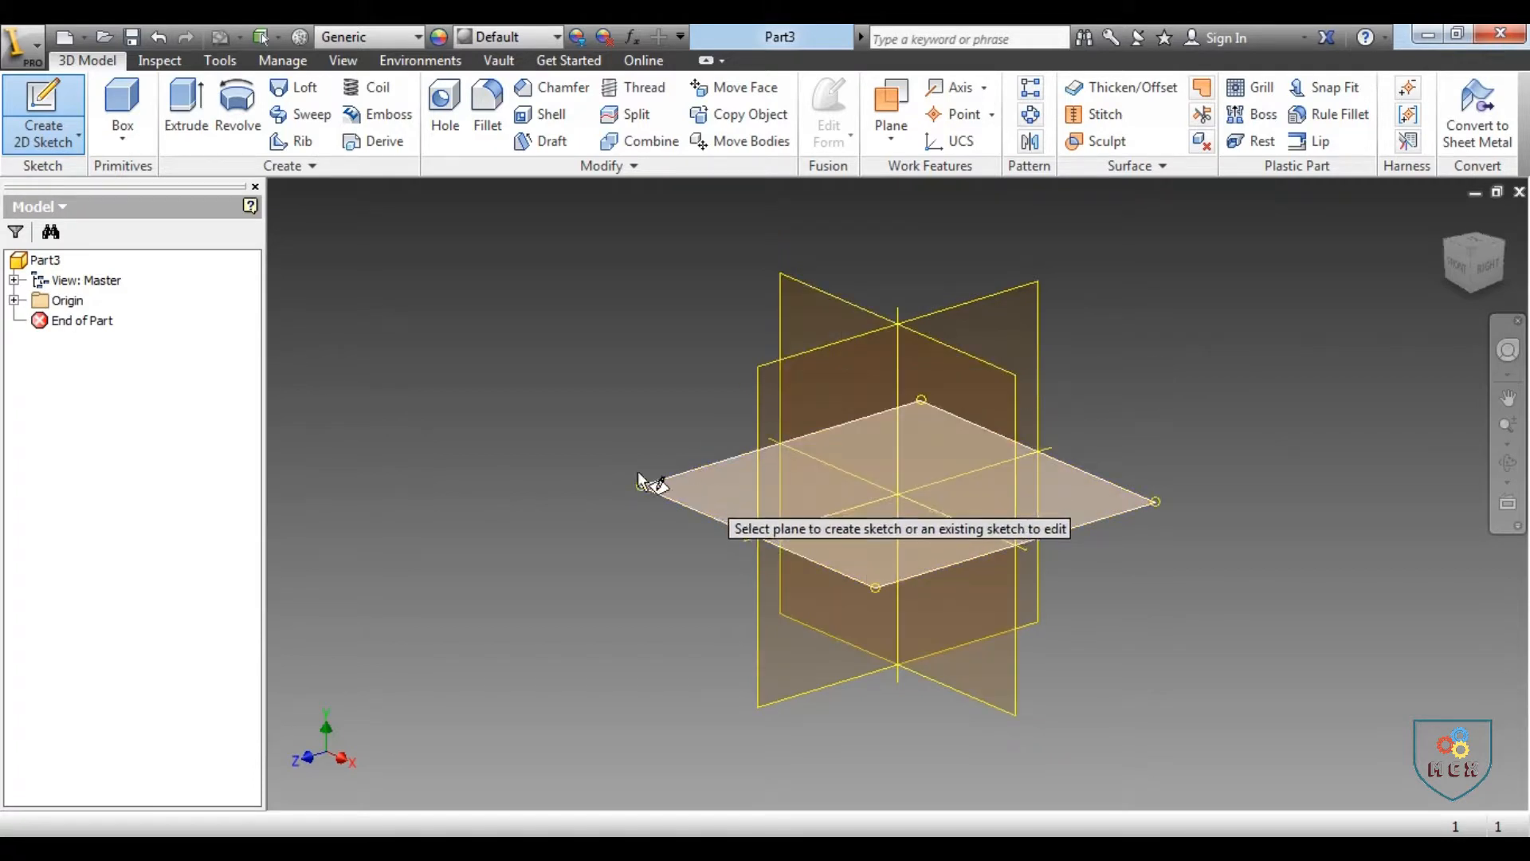
click(14, 300)
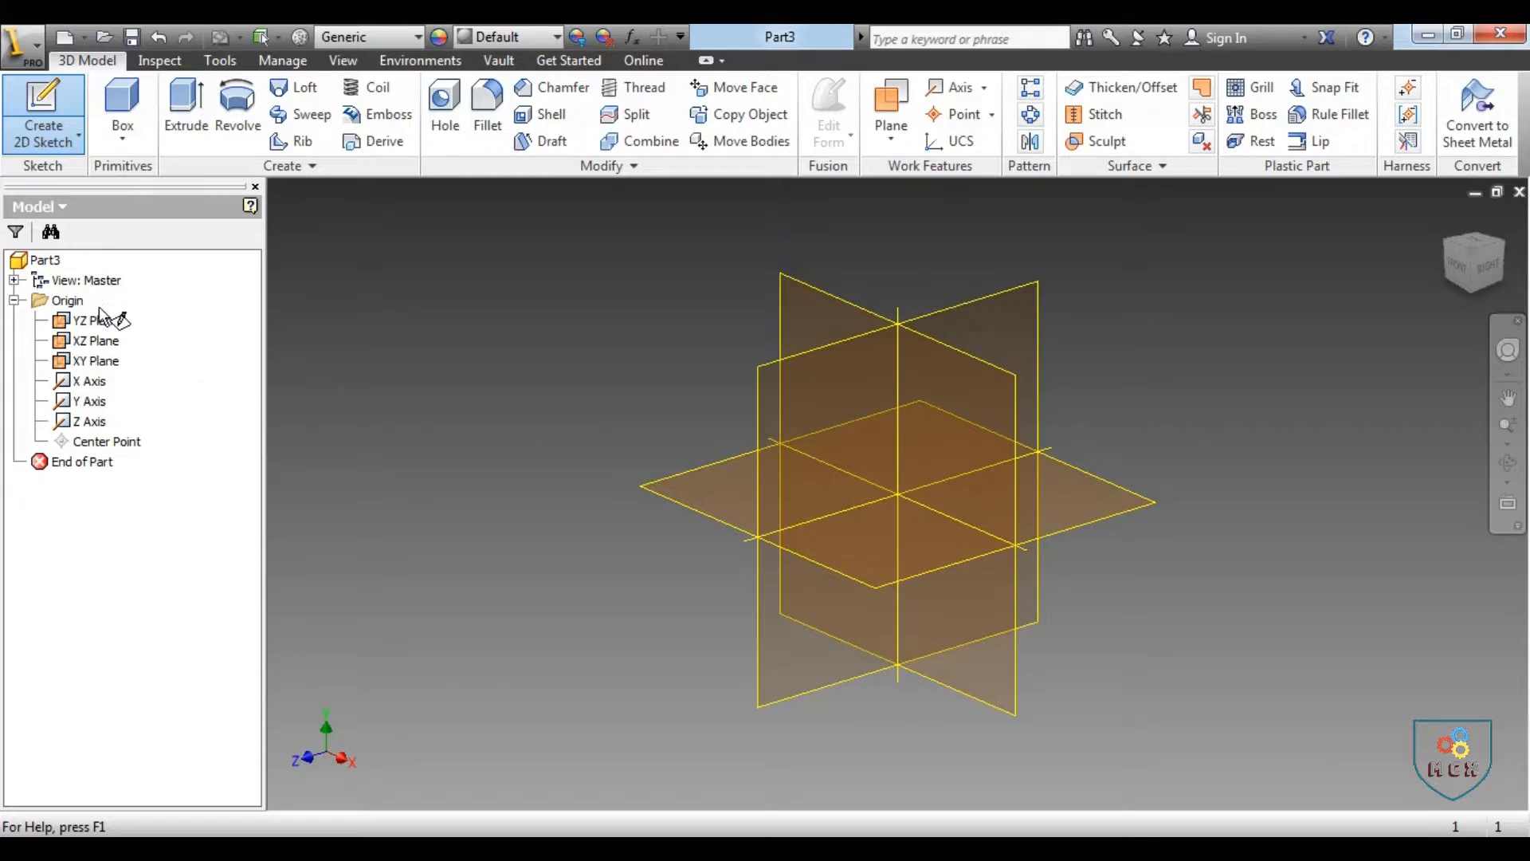
click(110, 341)
click(110, 360)
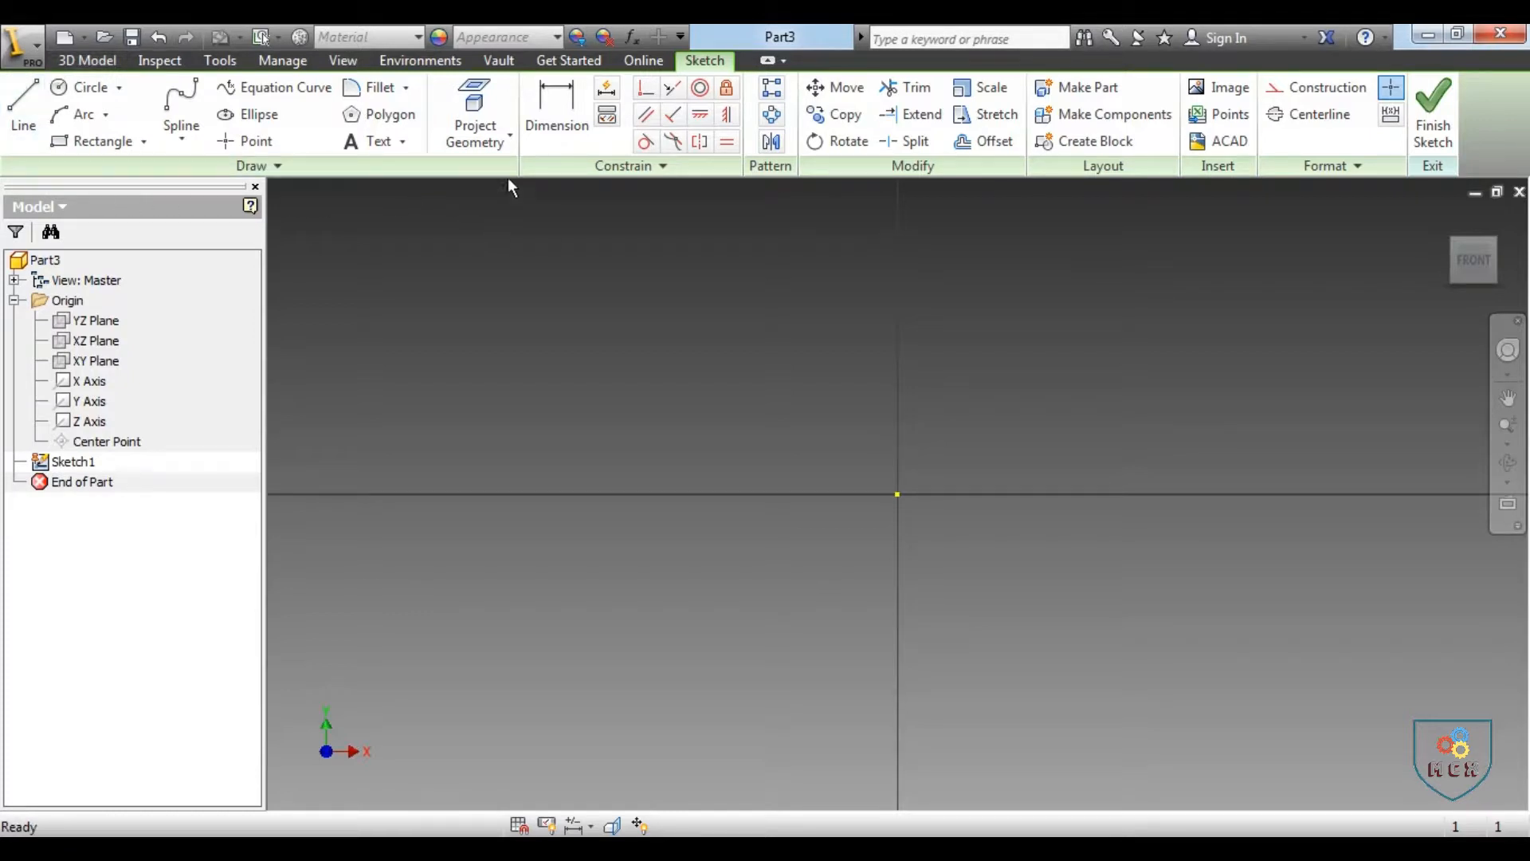
Step: Sketch a horizontal line about 18 mm long from the origin along the positive X axis
click(24, 114)
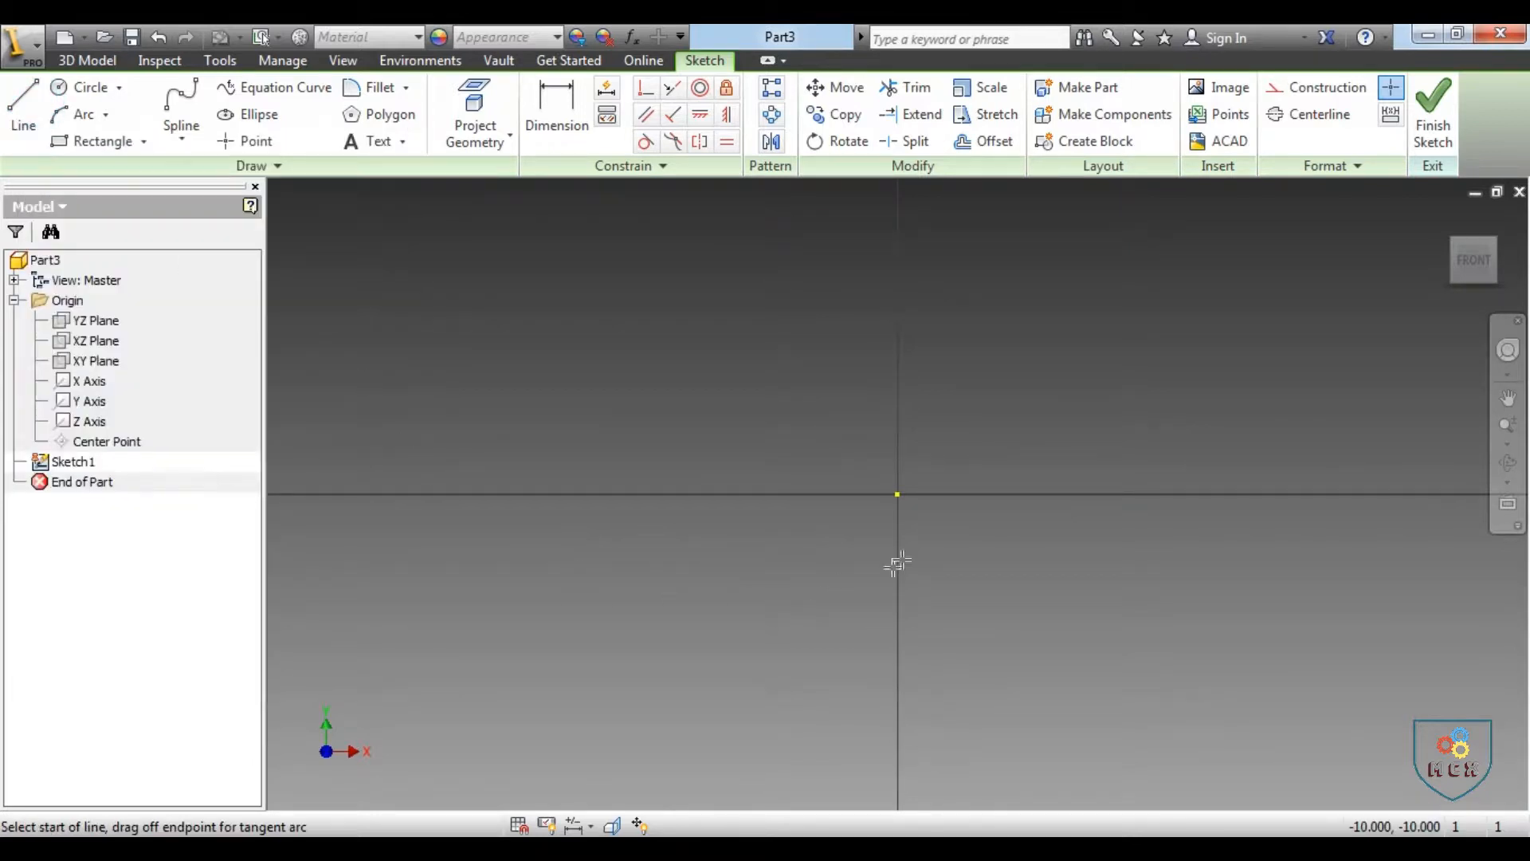
click(897, 495)
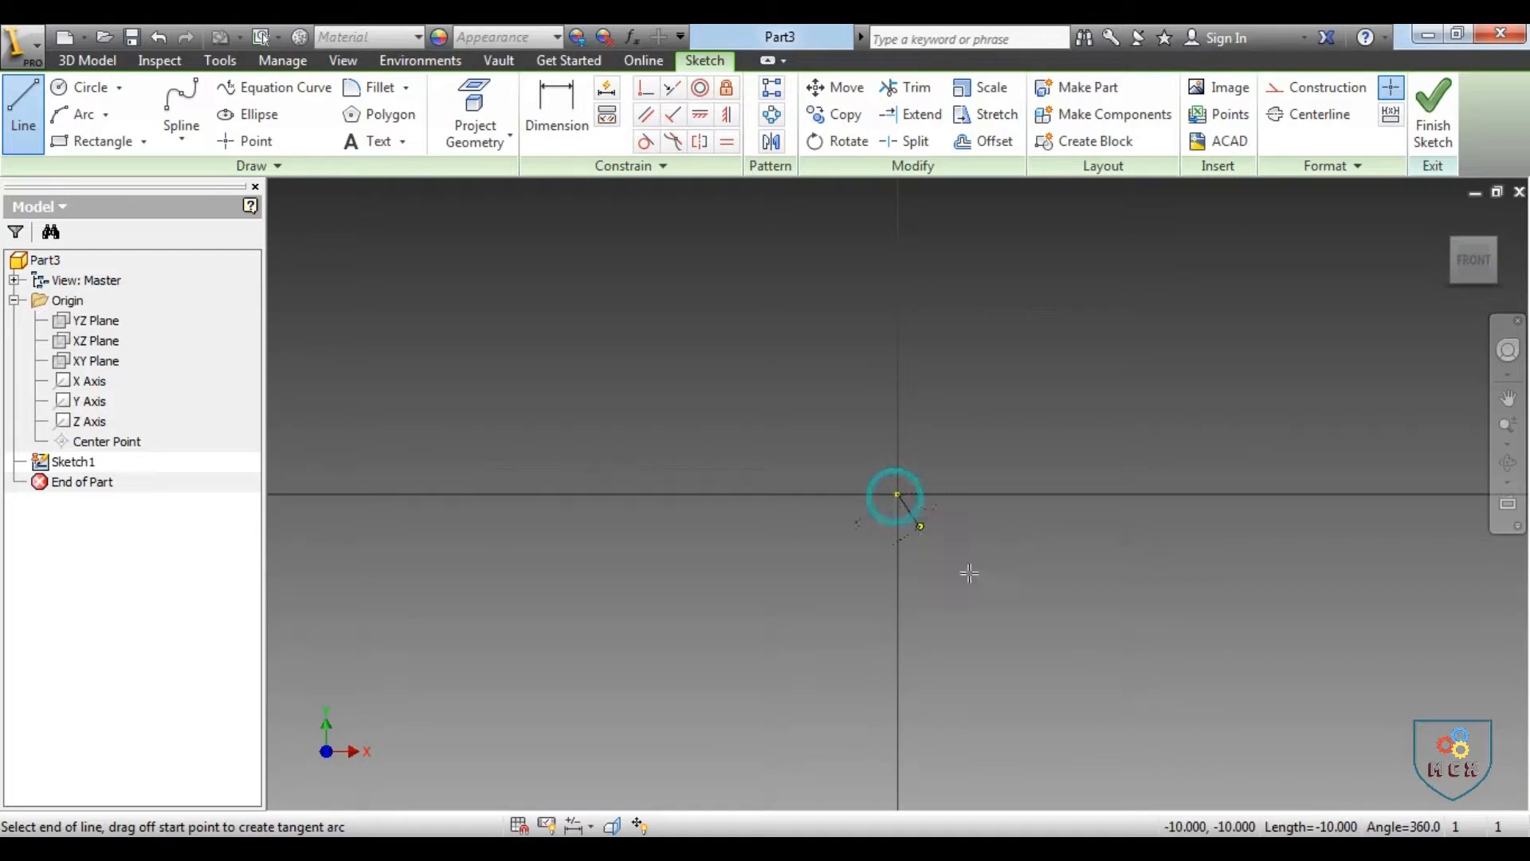
click(1234, 495)
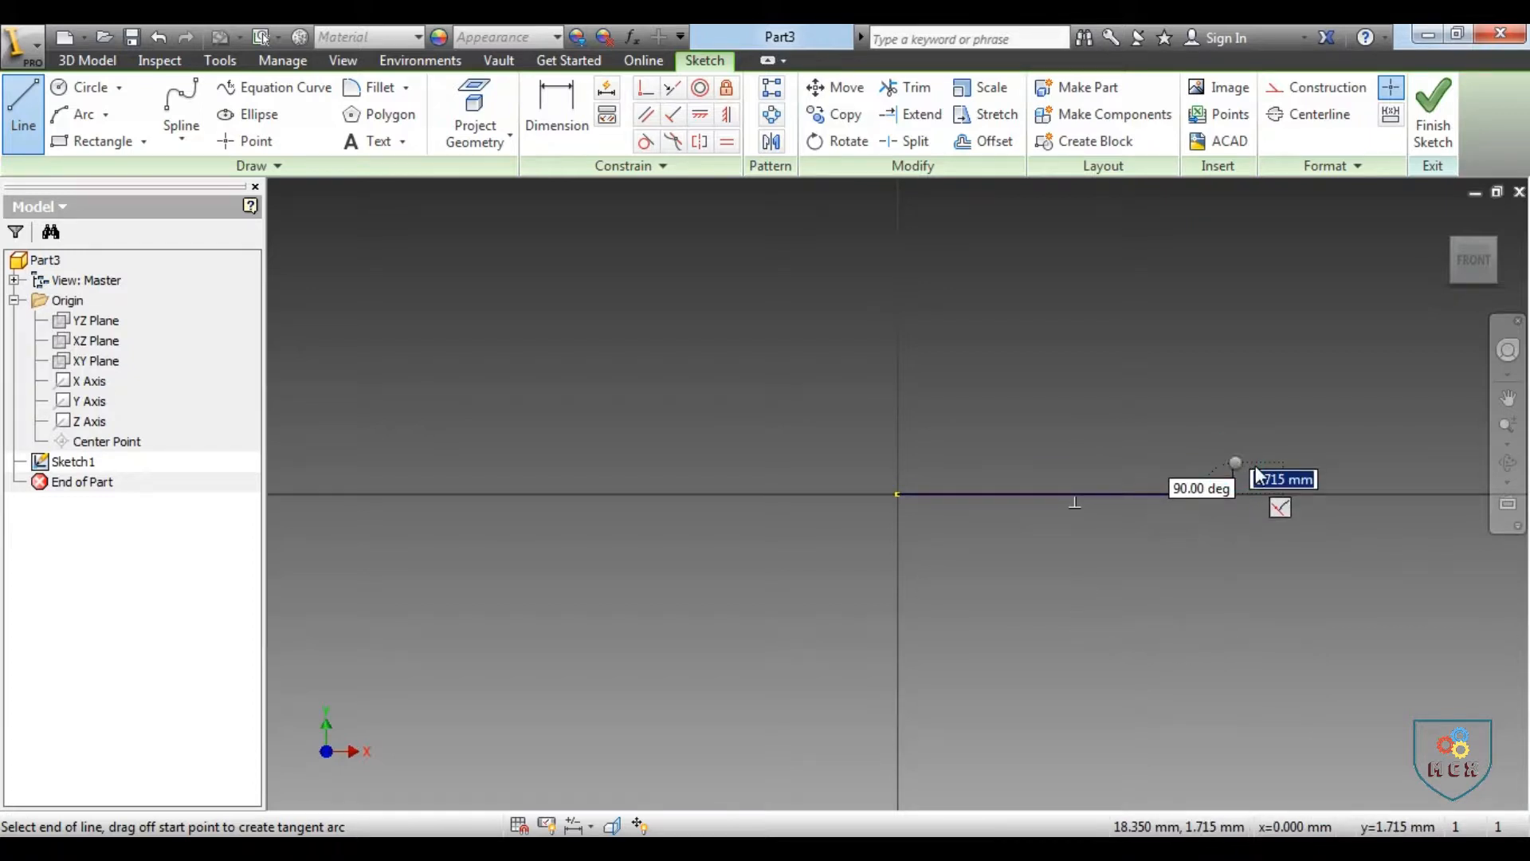
right_click(1257, 476)
click(1304, 475)
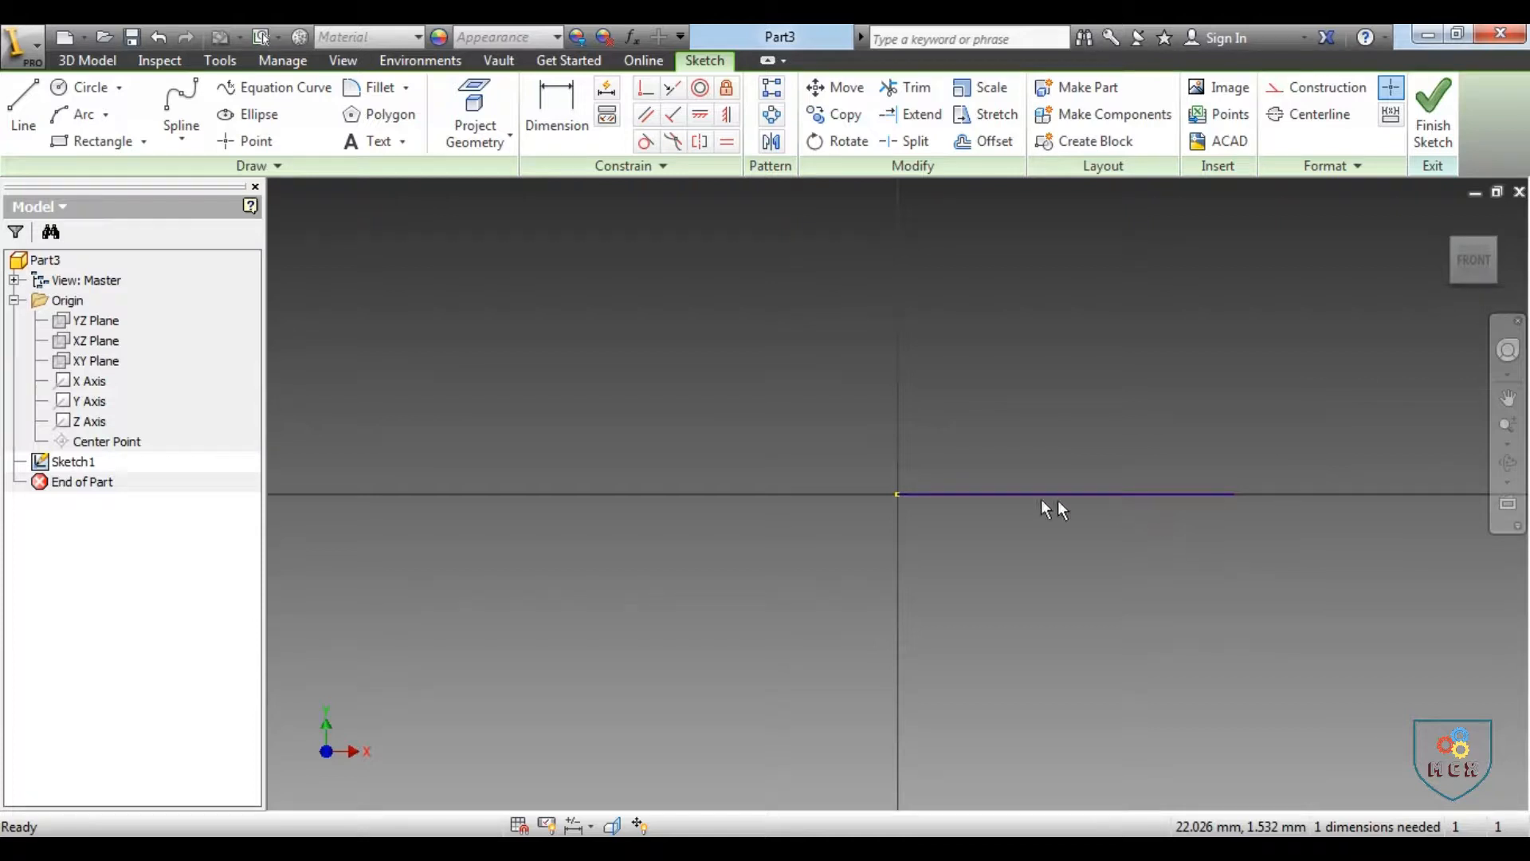
Step: Sketch a vertical line from the origin upward along the positive Y axis
click(17, 108)
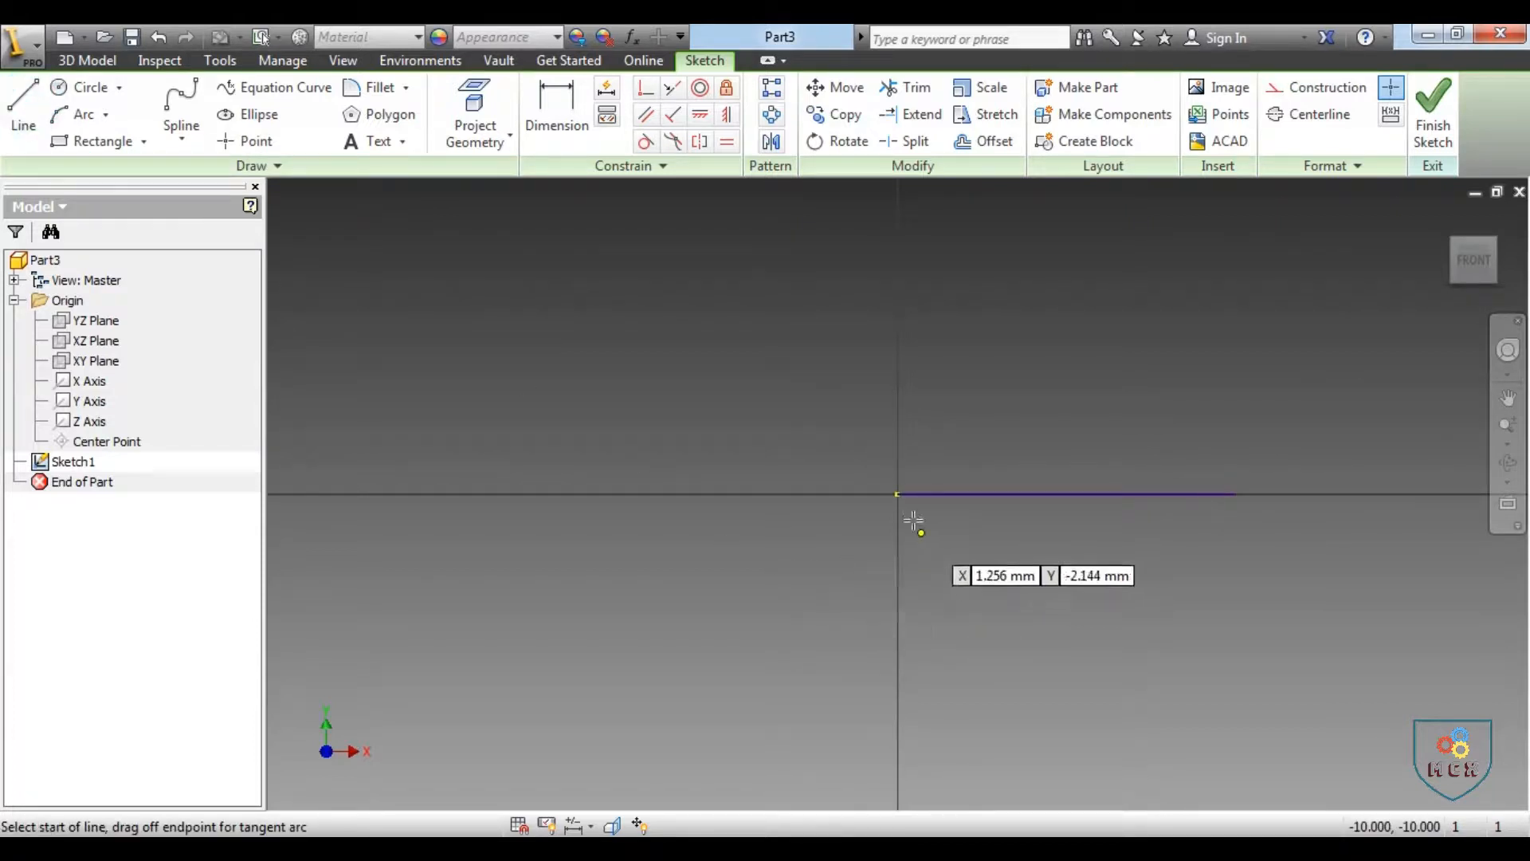
click(903, 494)
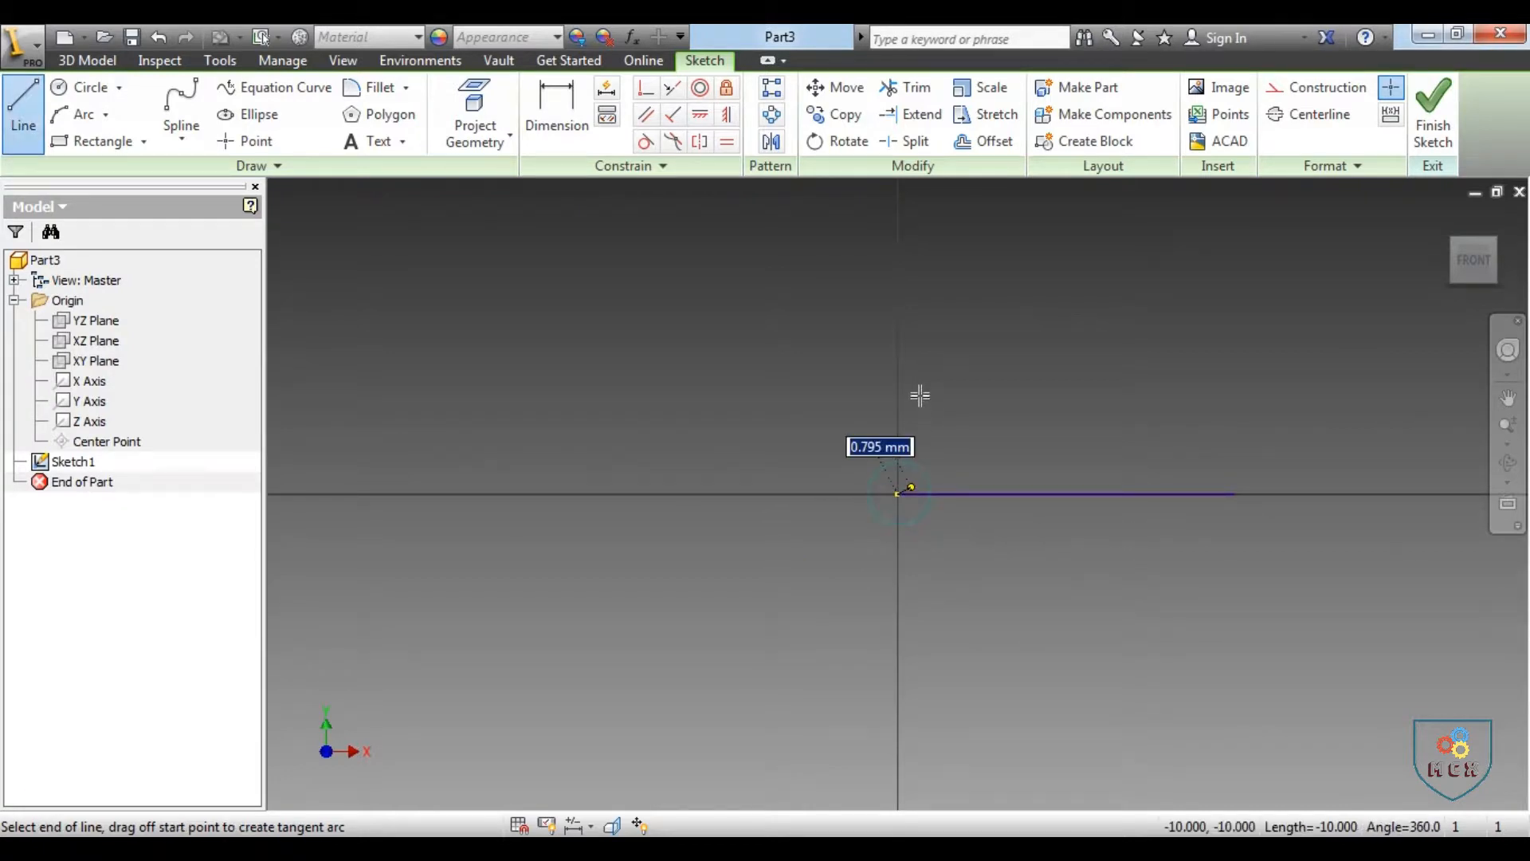
click(900, 303)
right_click(1025, 398)
click(1101, 400)
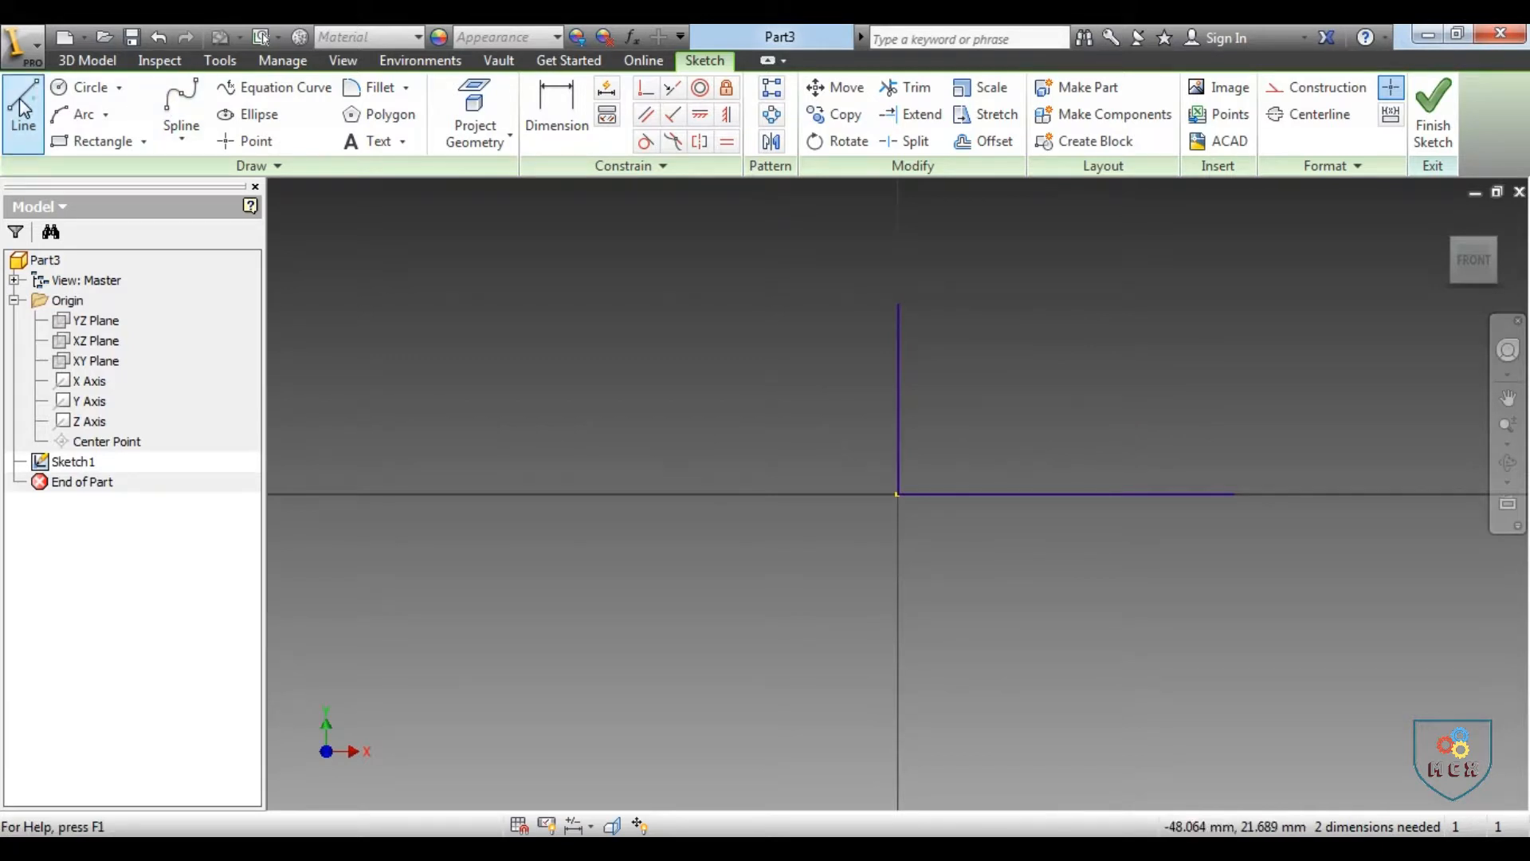
Step: Sketch a diagonal line from the origin up between the horizontal and vertical lines
key(l)
click(898, 495)
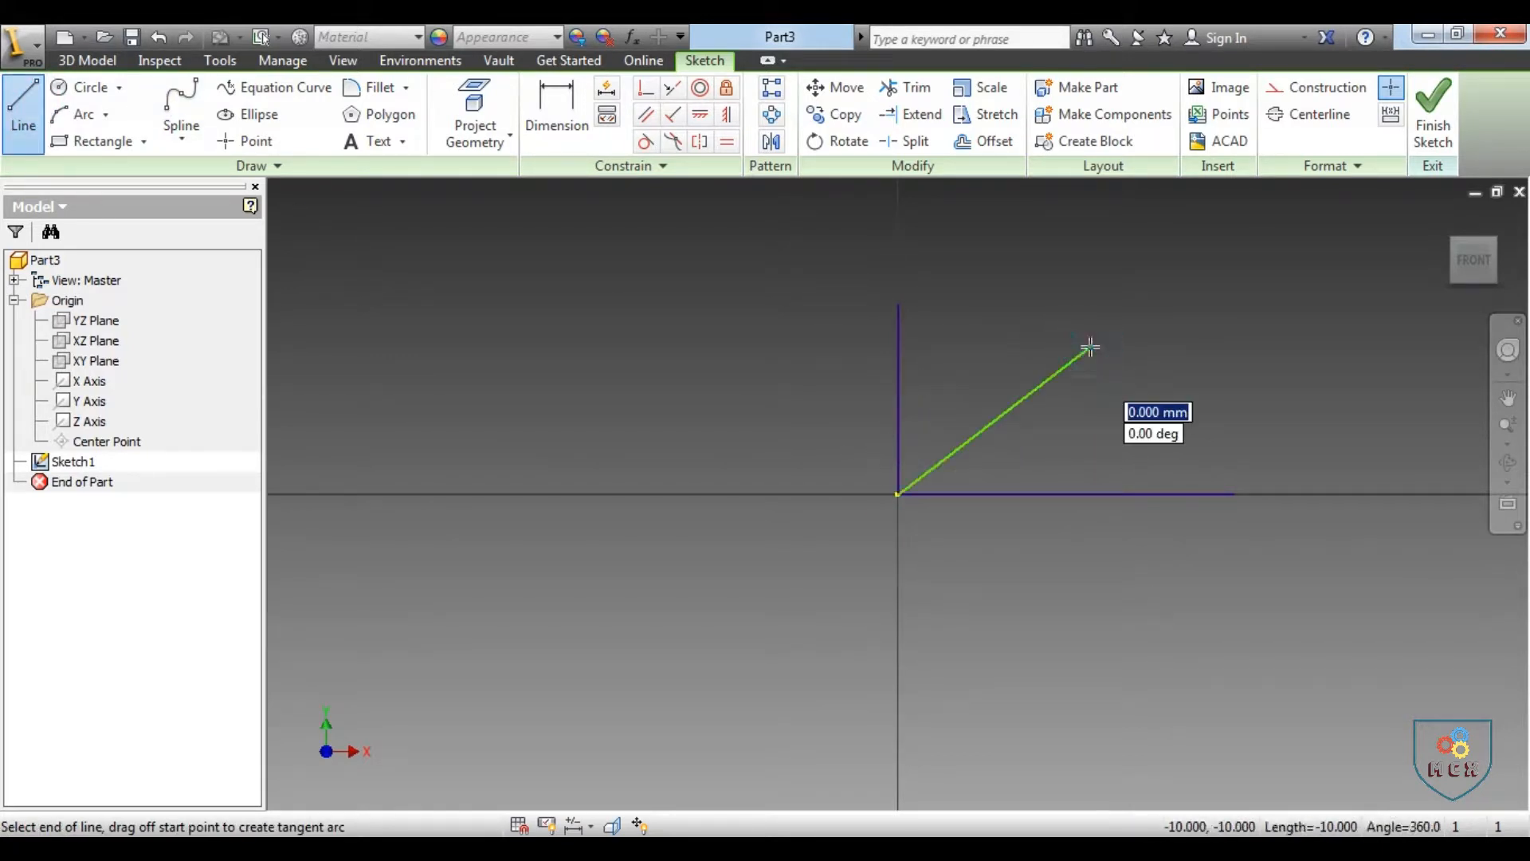
right_click(1091, 346)
click(1171, 346)
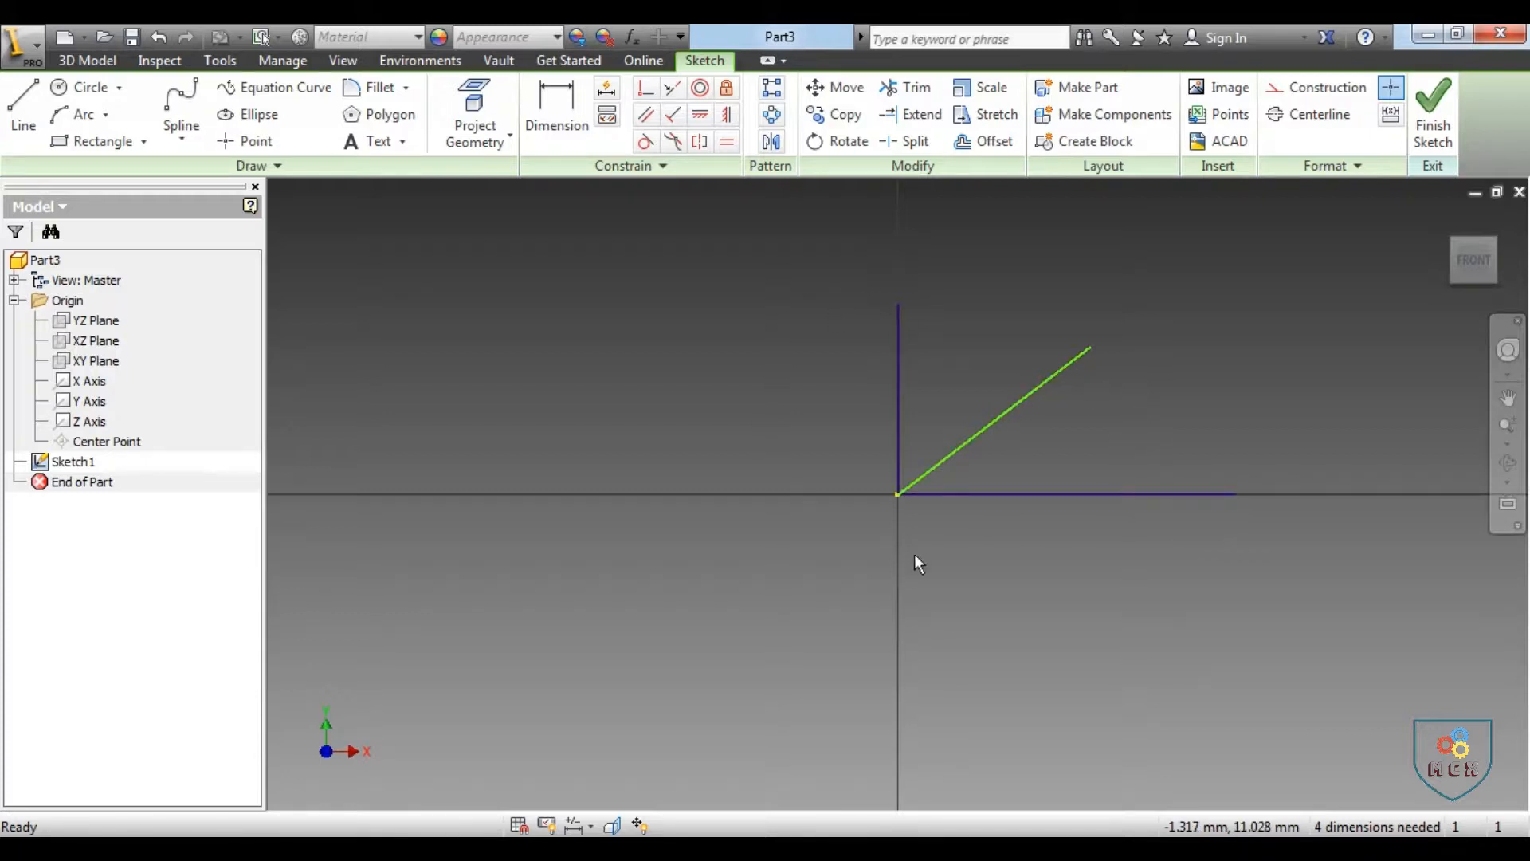
Step: Delete the horizontal line on its own, and the vertical and diagonal lines together as one selection
click(1118, 494)
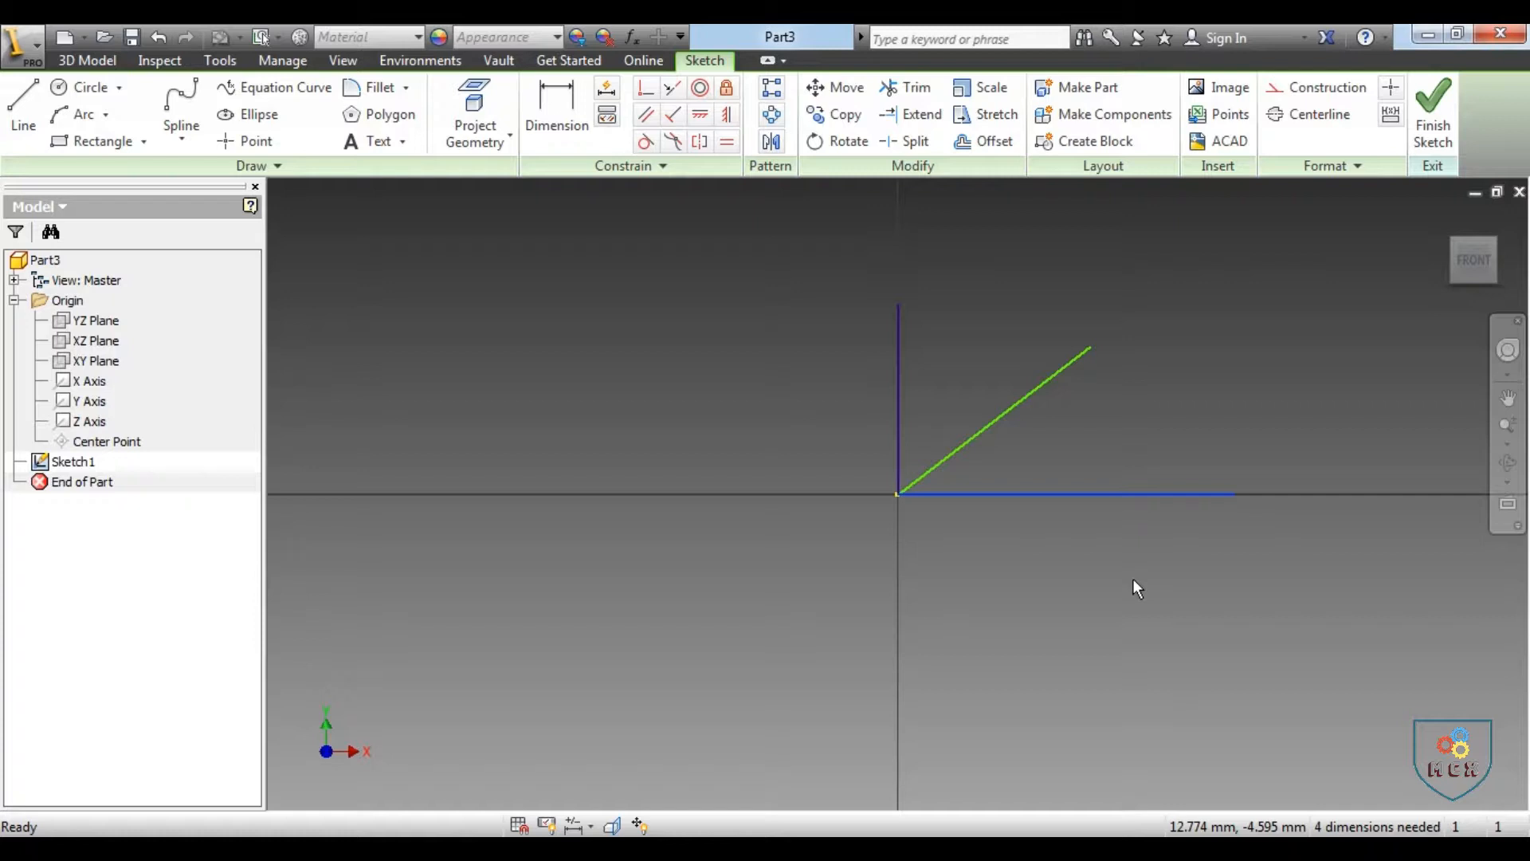
key(Delete)
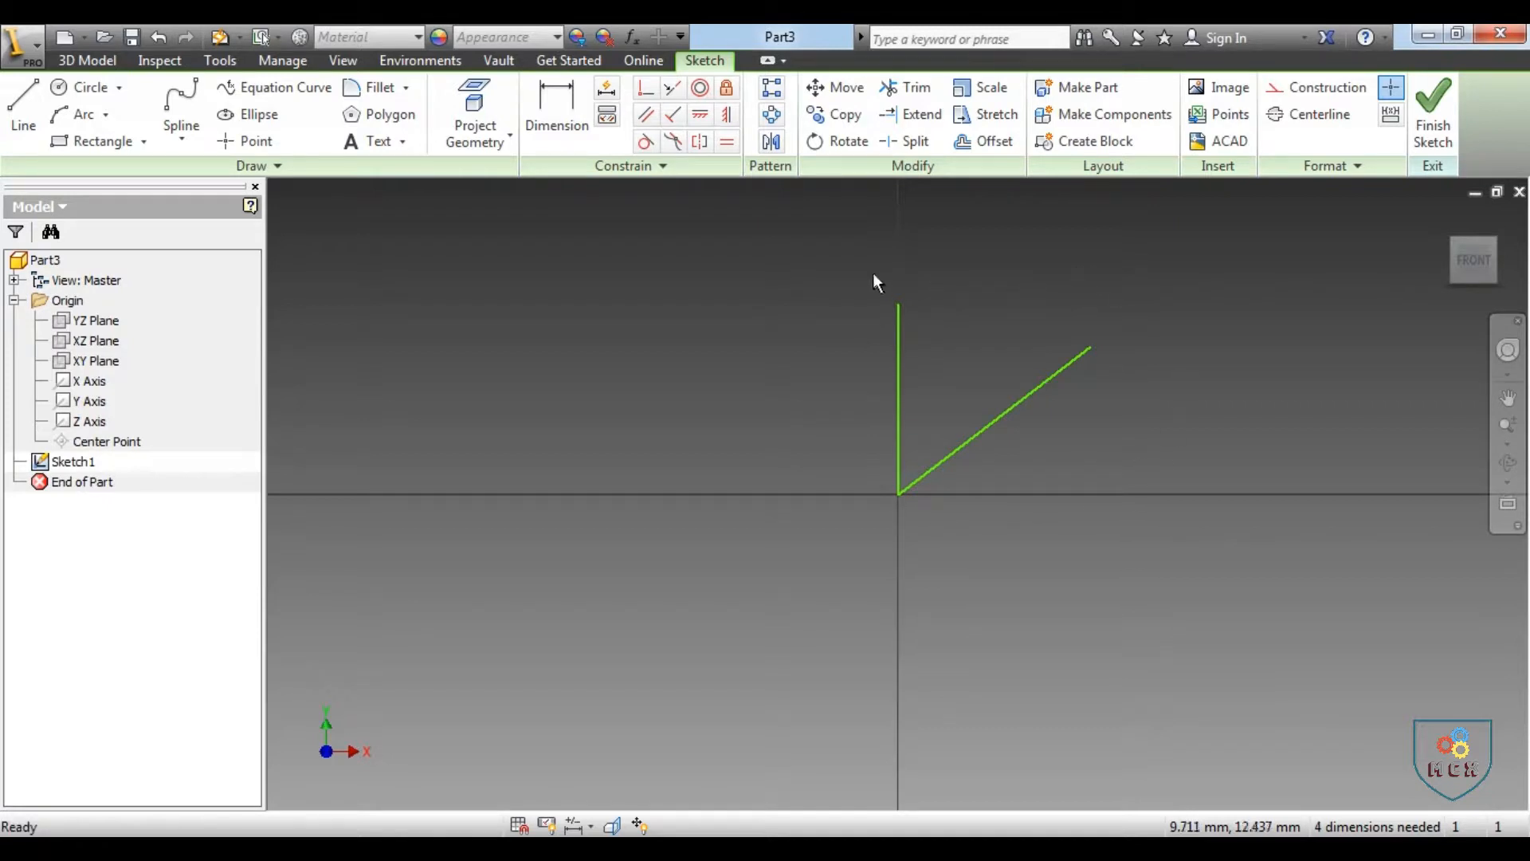
click(827, 277)
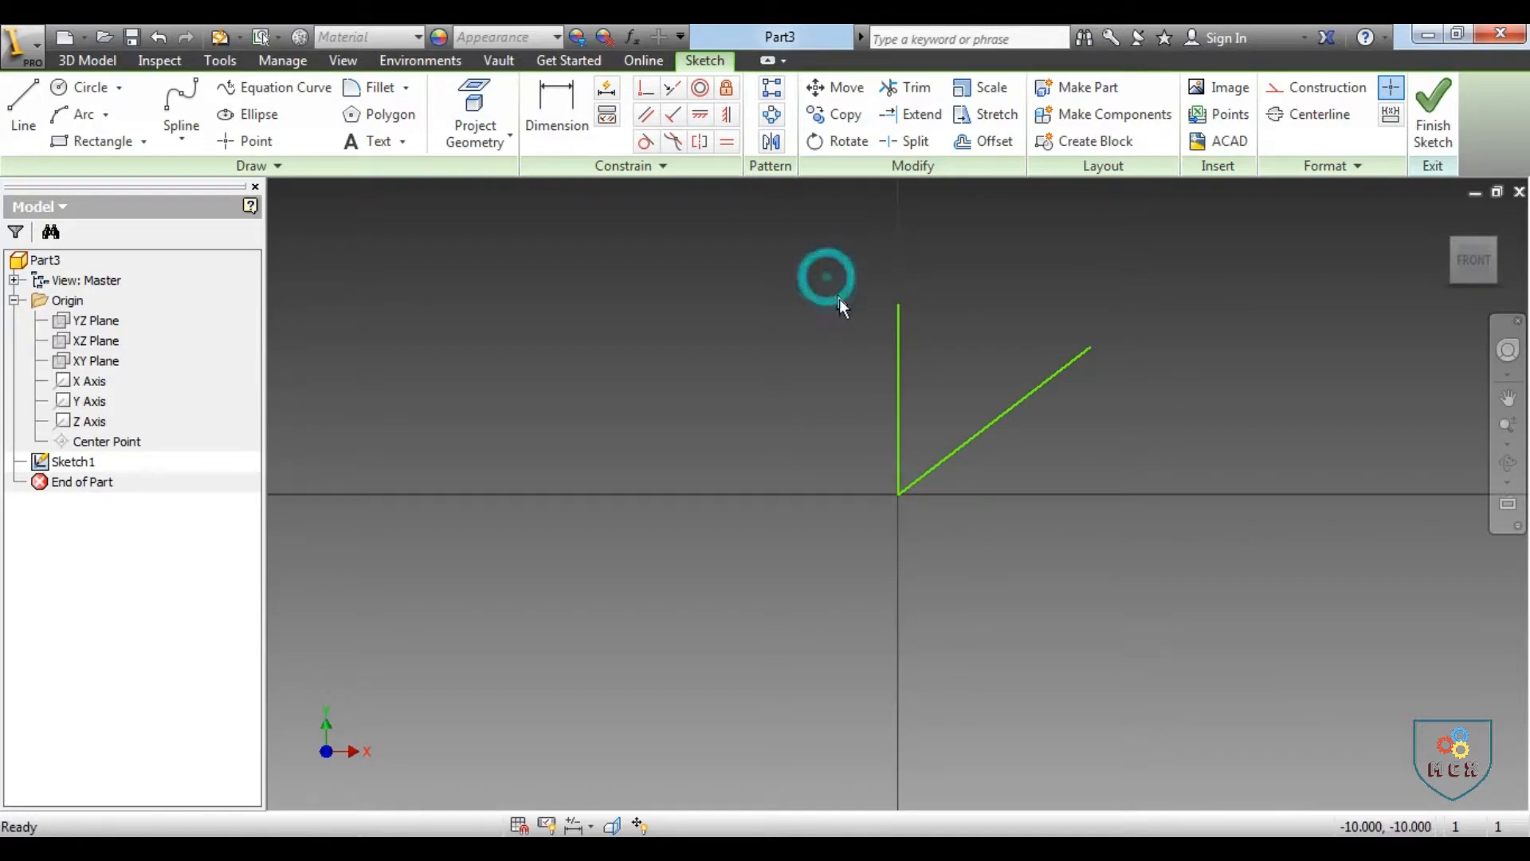
mouse_move(967, 456)
mouse_down()
mouse_move(1057, 524)
mouse_move(1170, 571)
mouse_up()
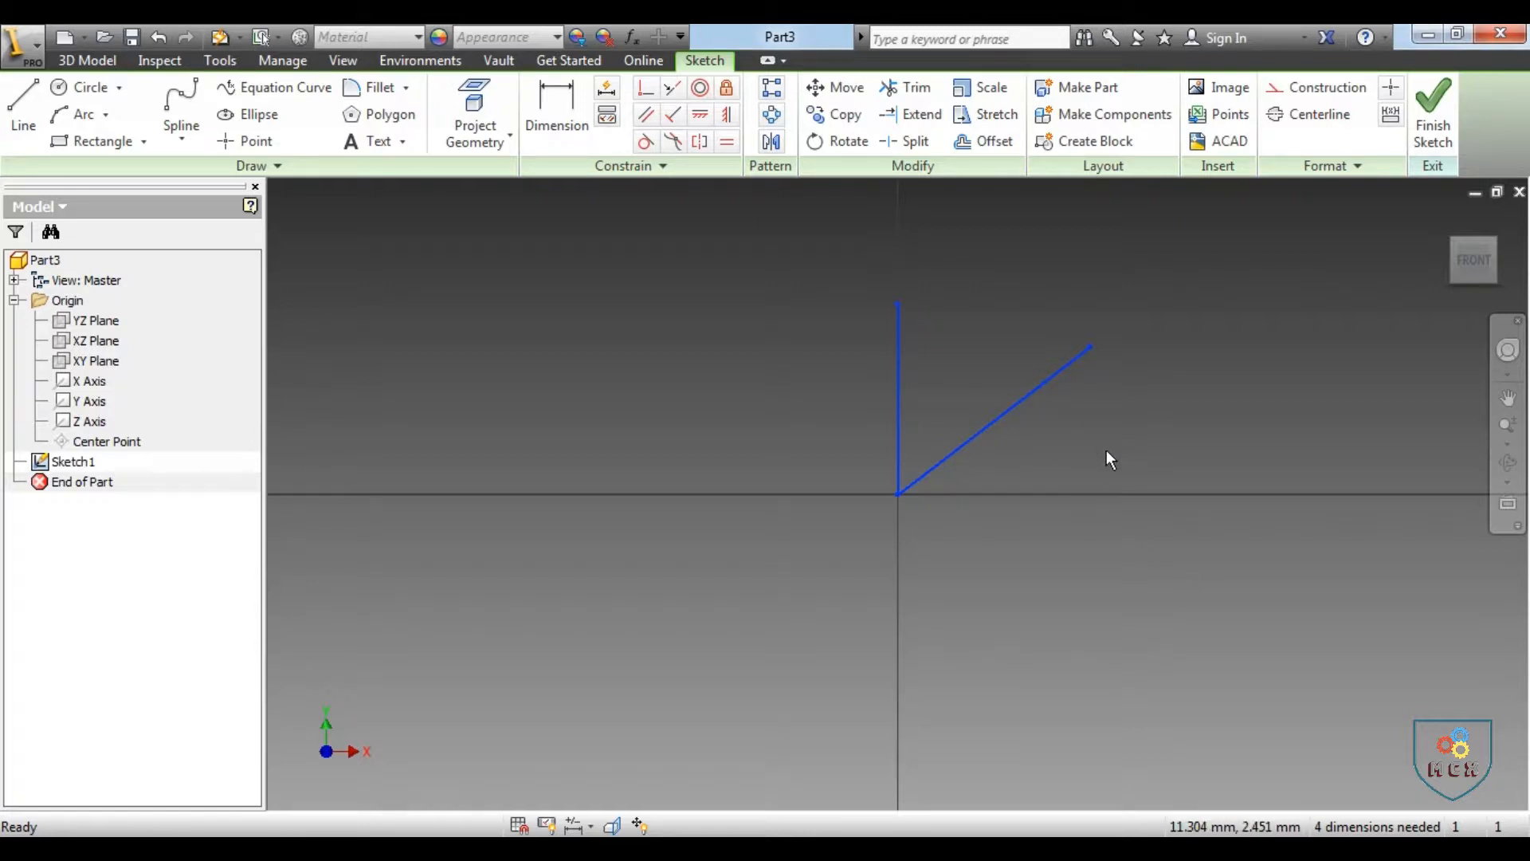
key(Delete)
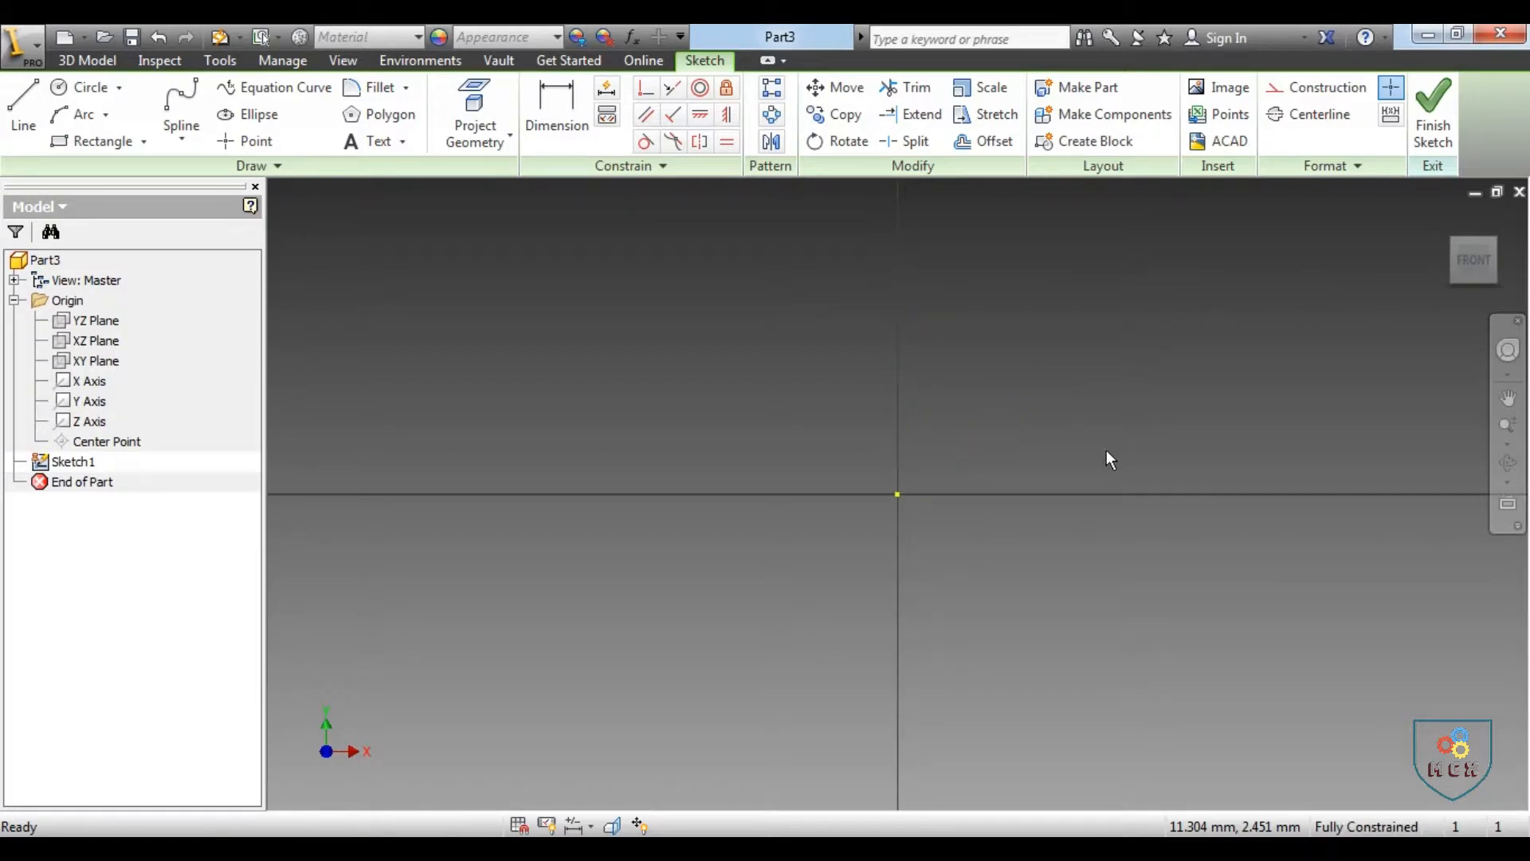
Step: Sketch a 10 mm line at 0 degrees from a point on the negative X axis, and undo it
click(20, 108)
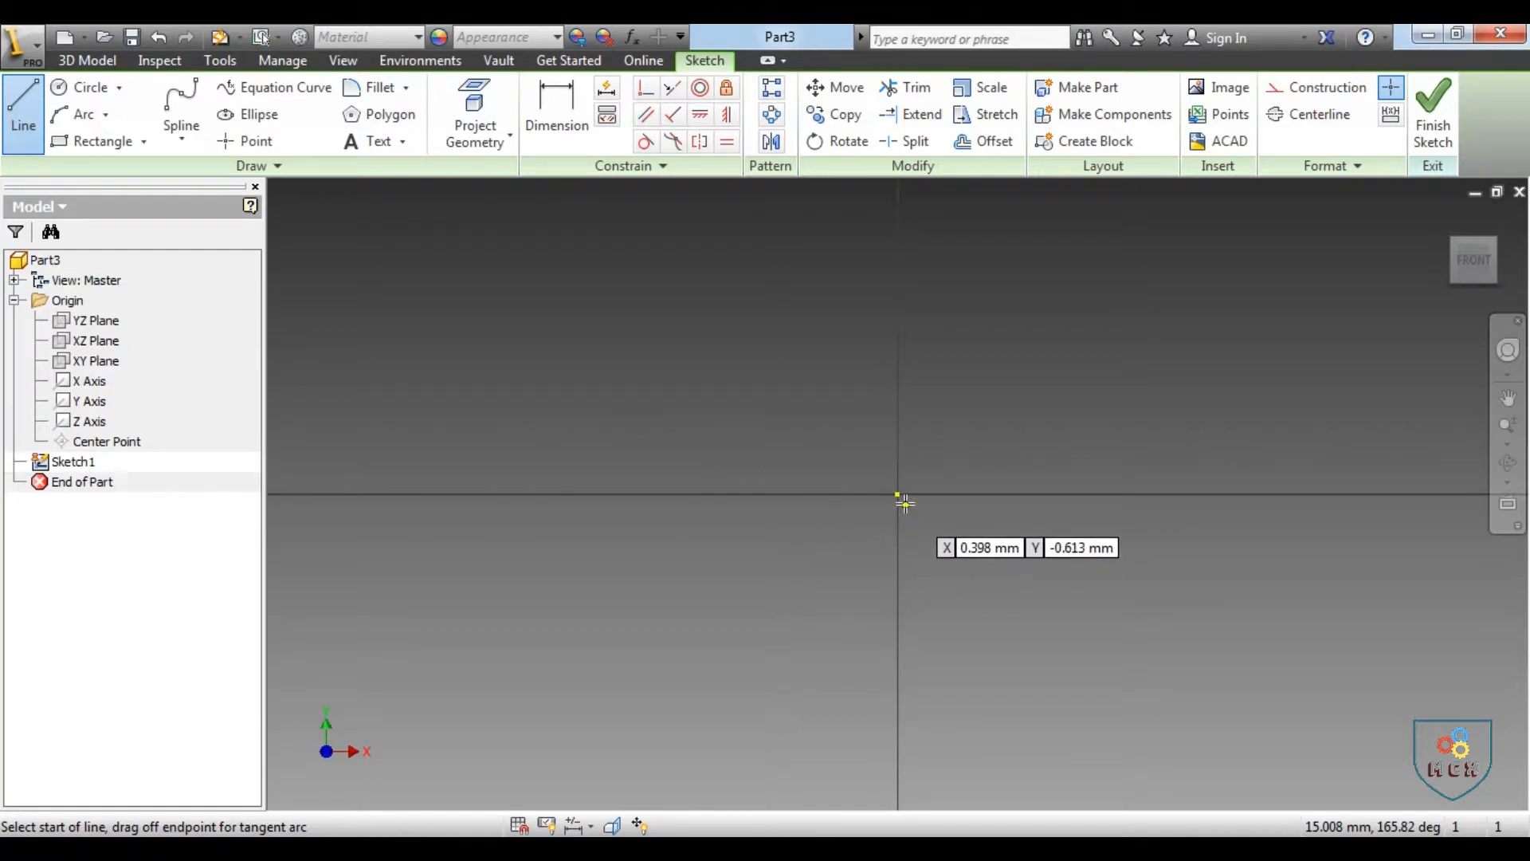
click(739, 495)
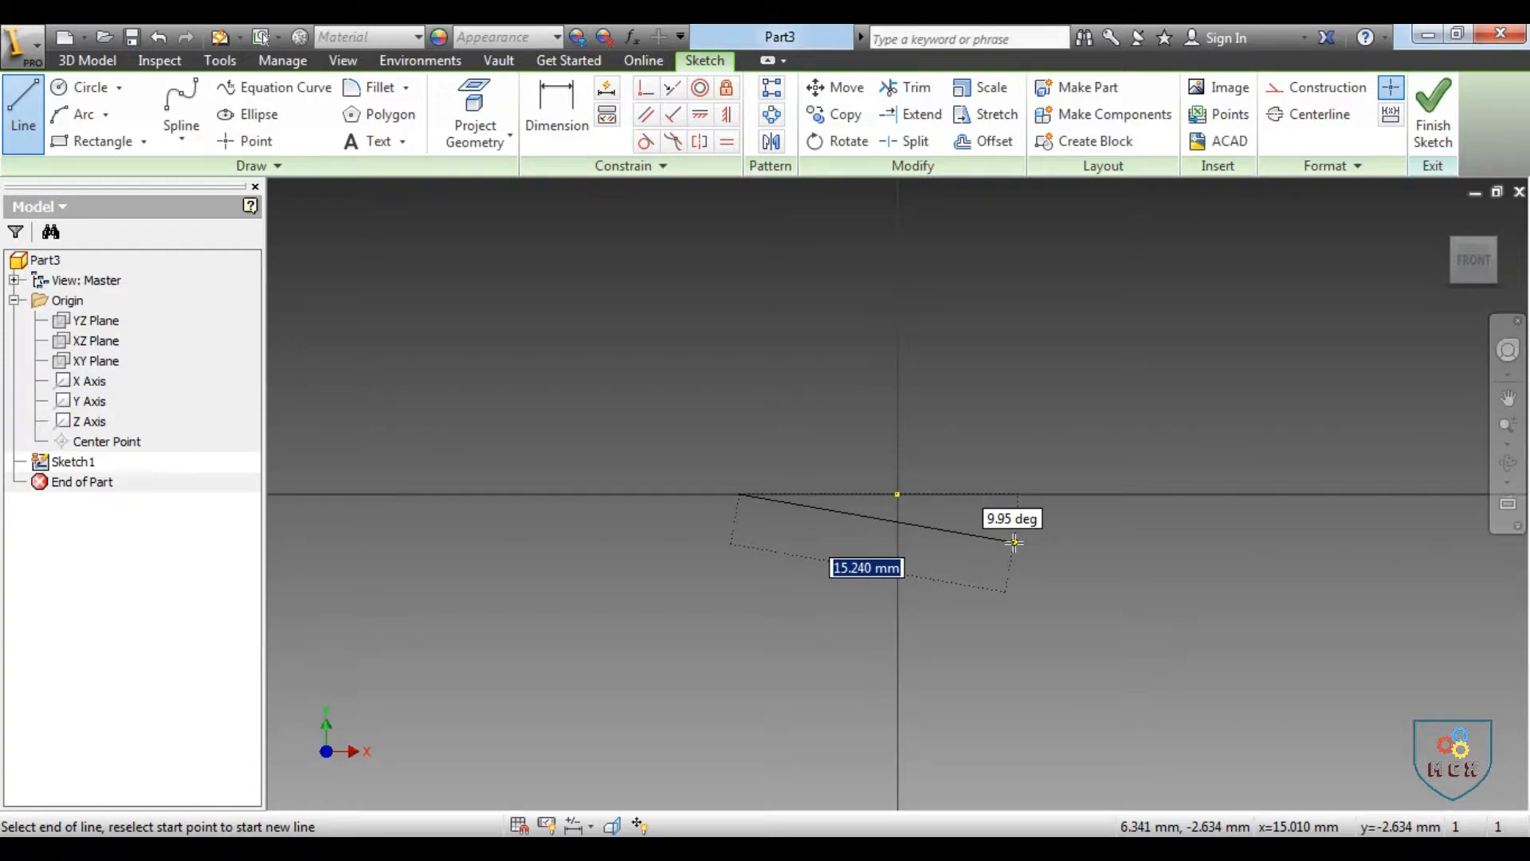
text(10)
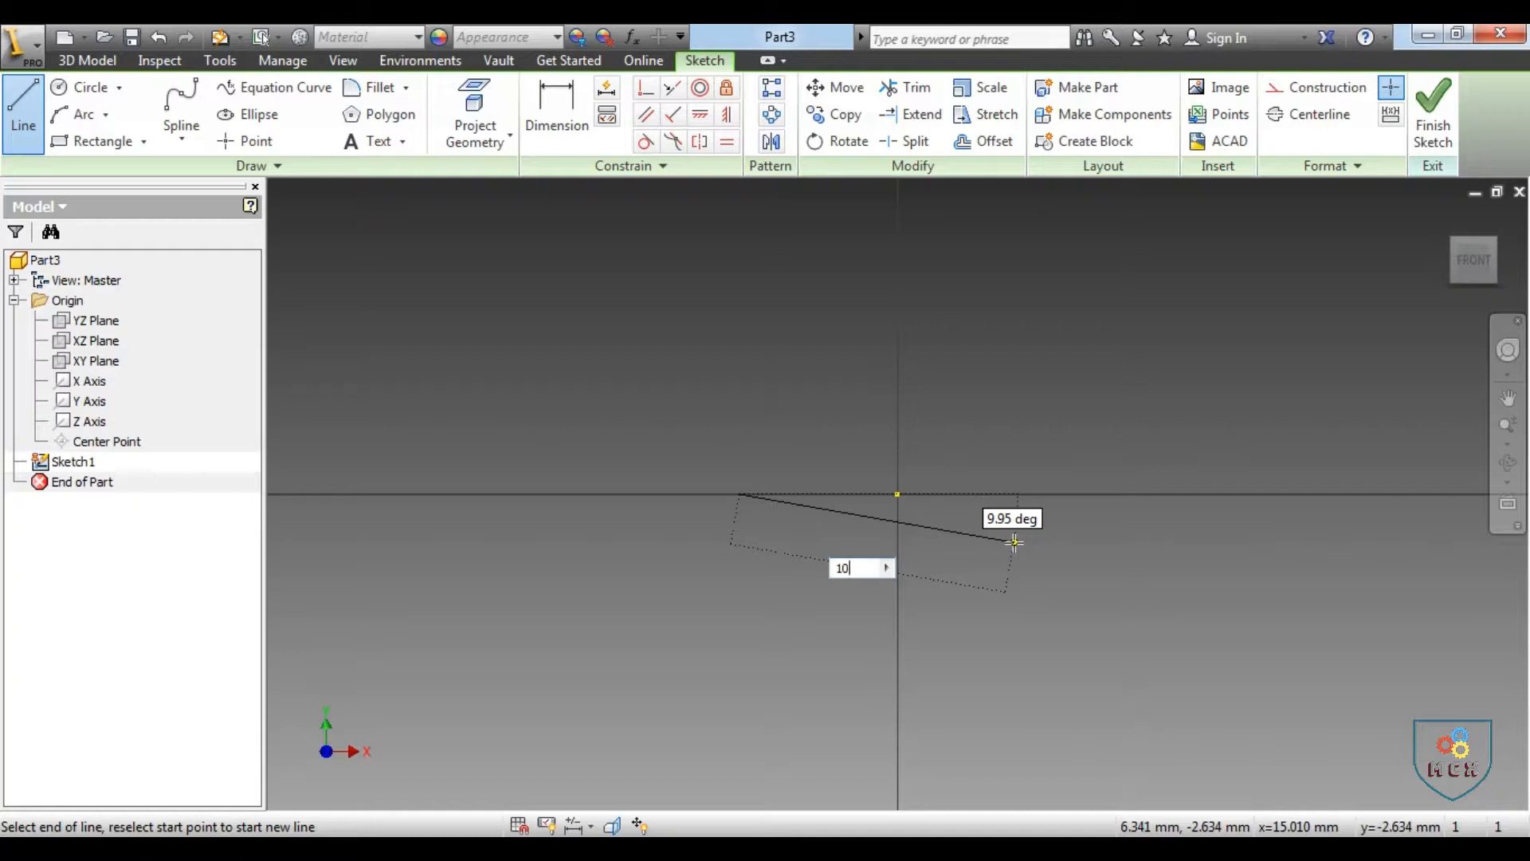
key(Tab)
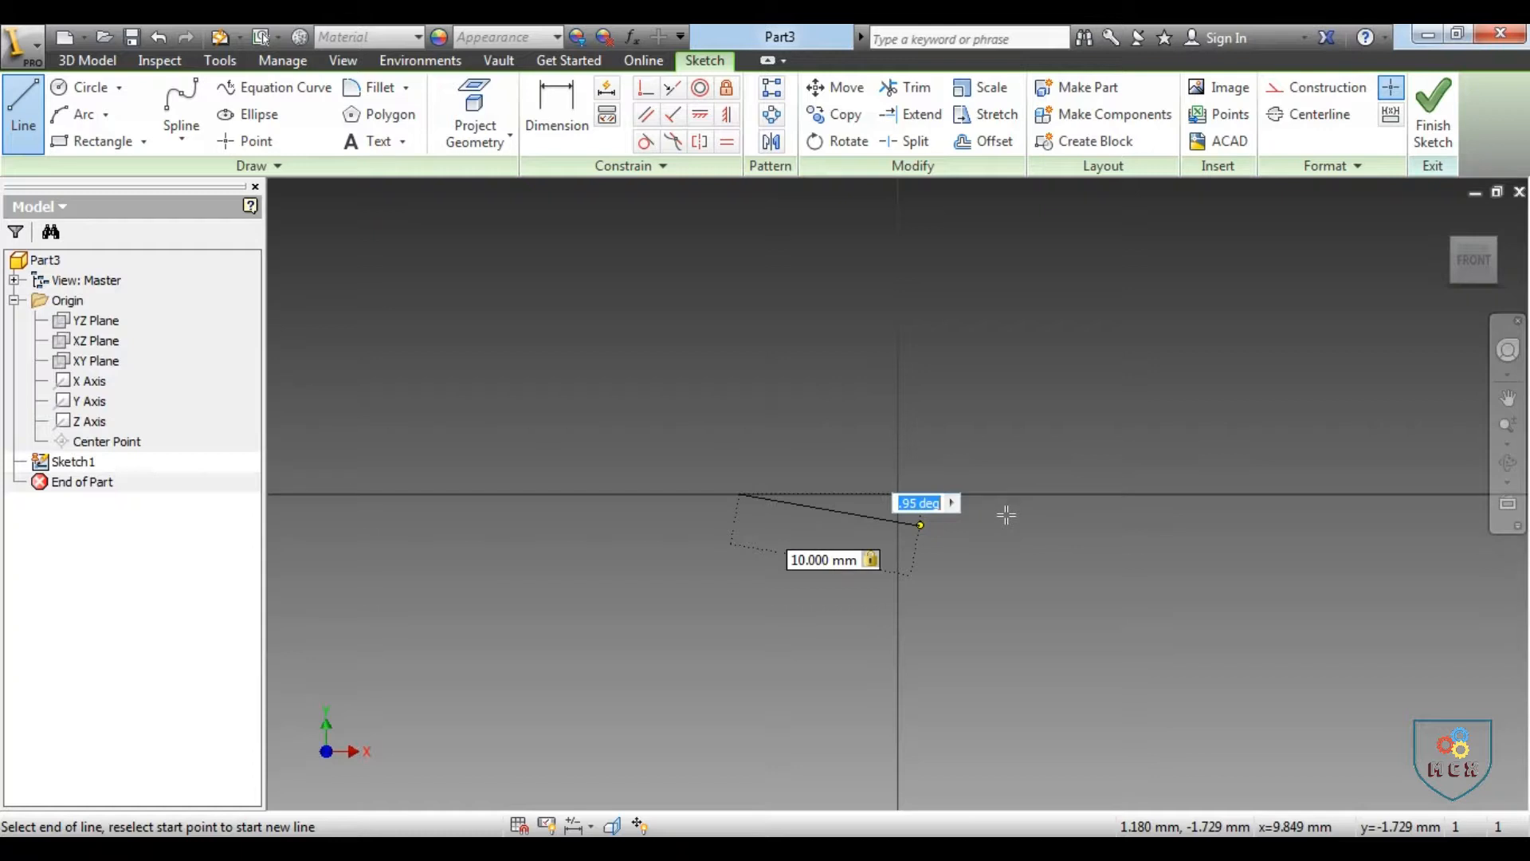
text(0)
key(Return)
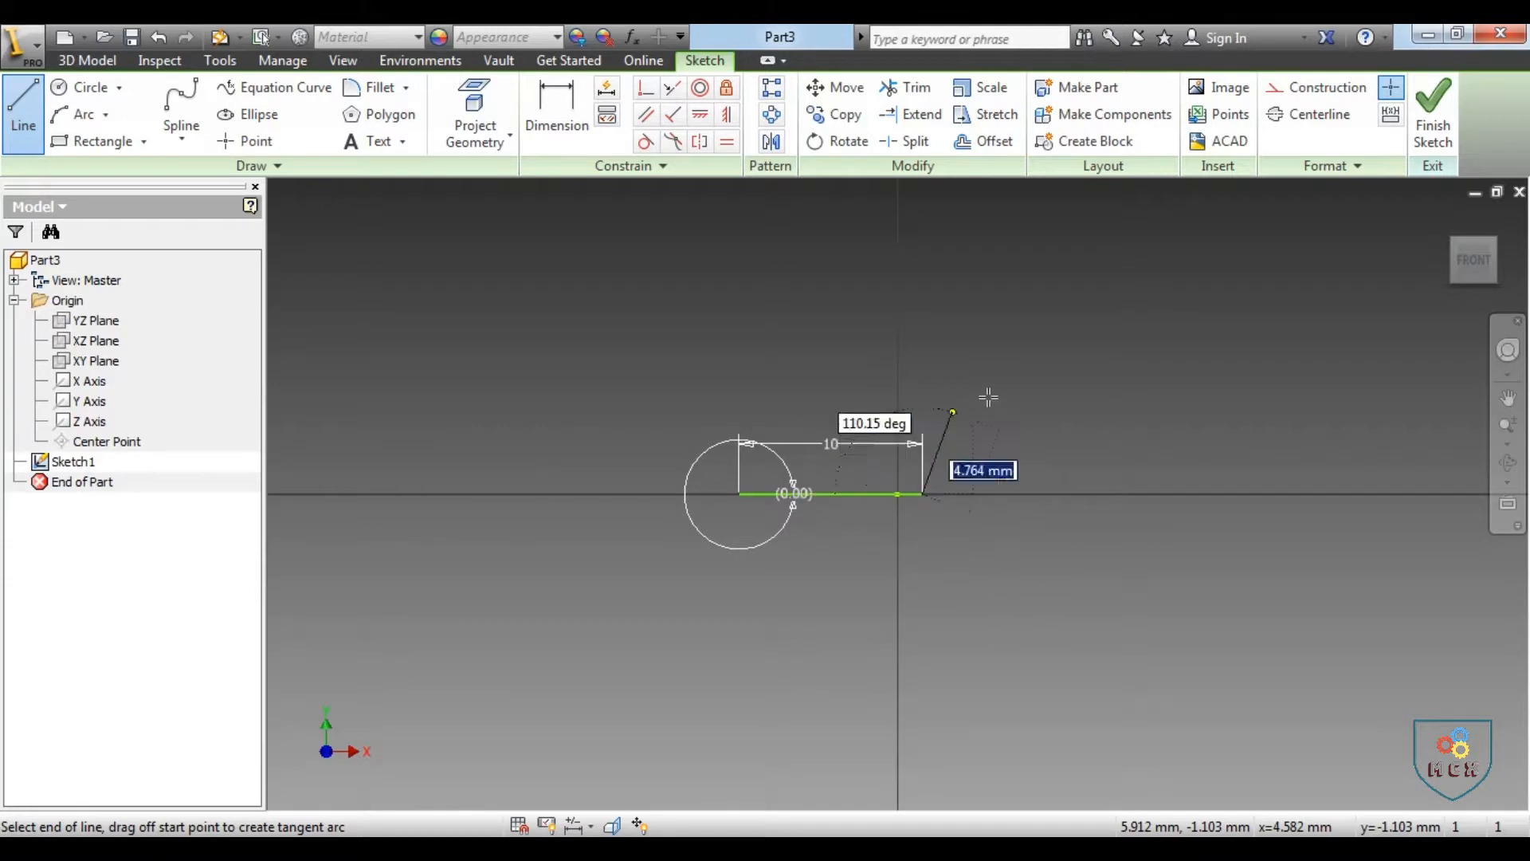
right_click(1040, 438)
click(1118, 441)
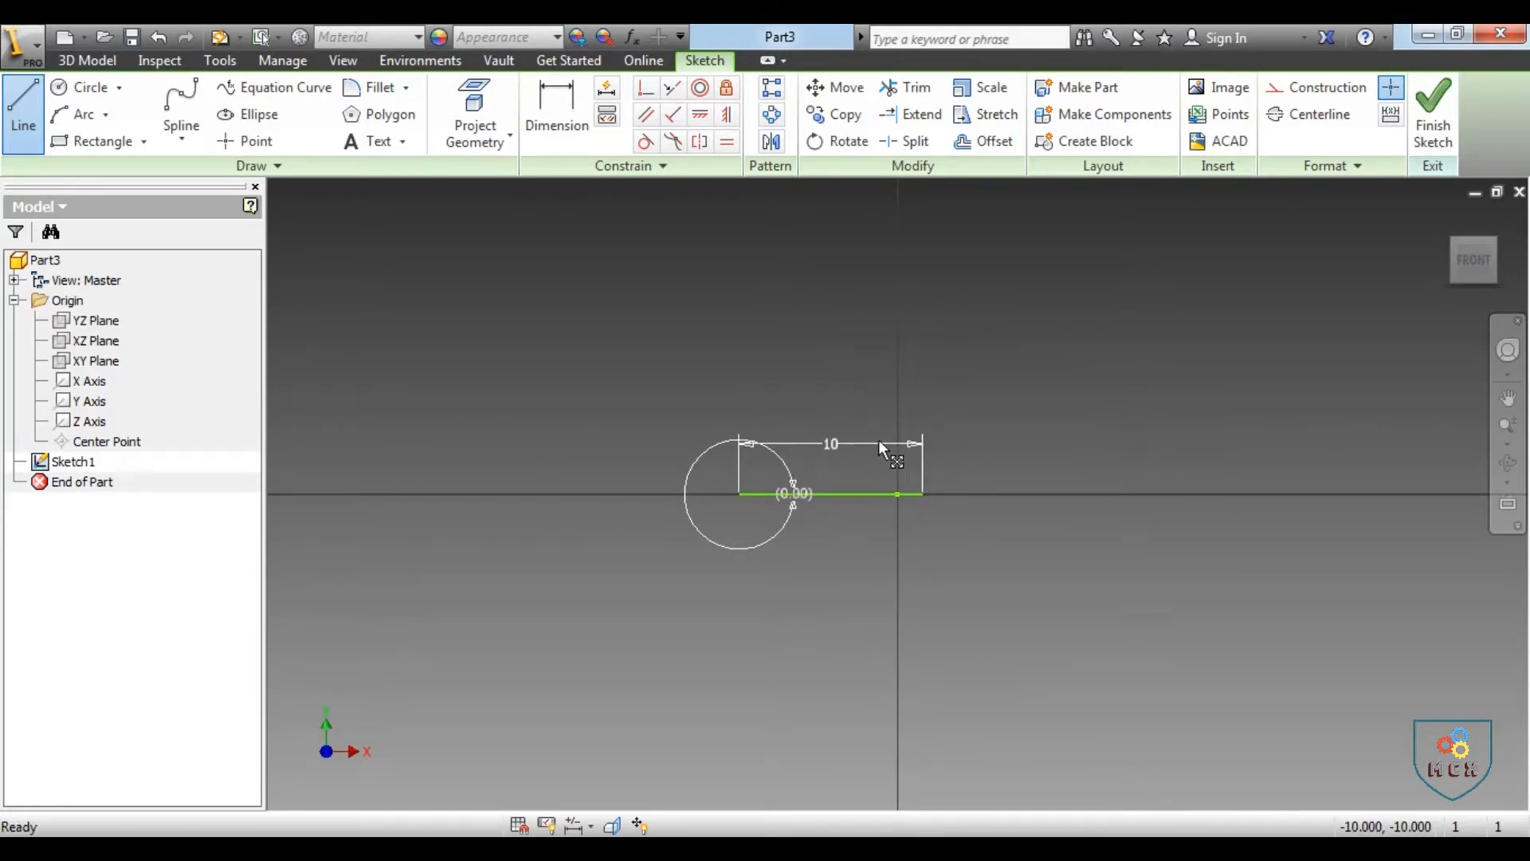
key(Escape)
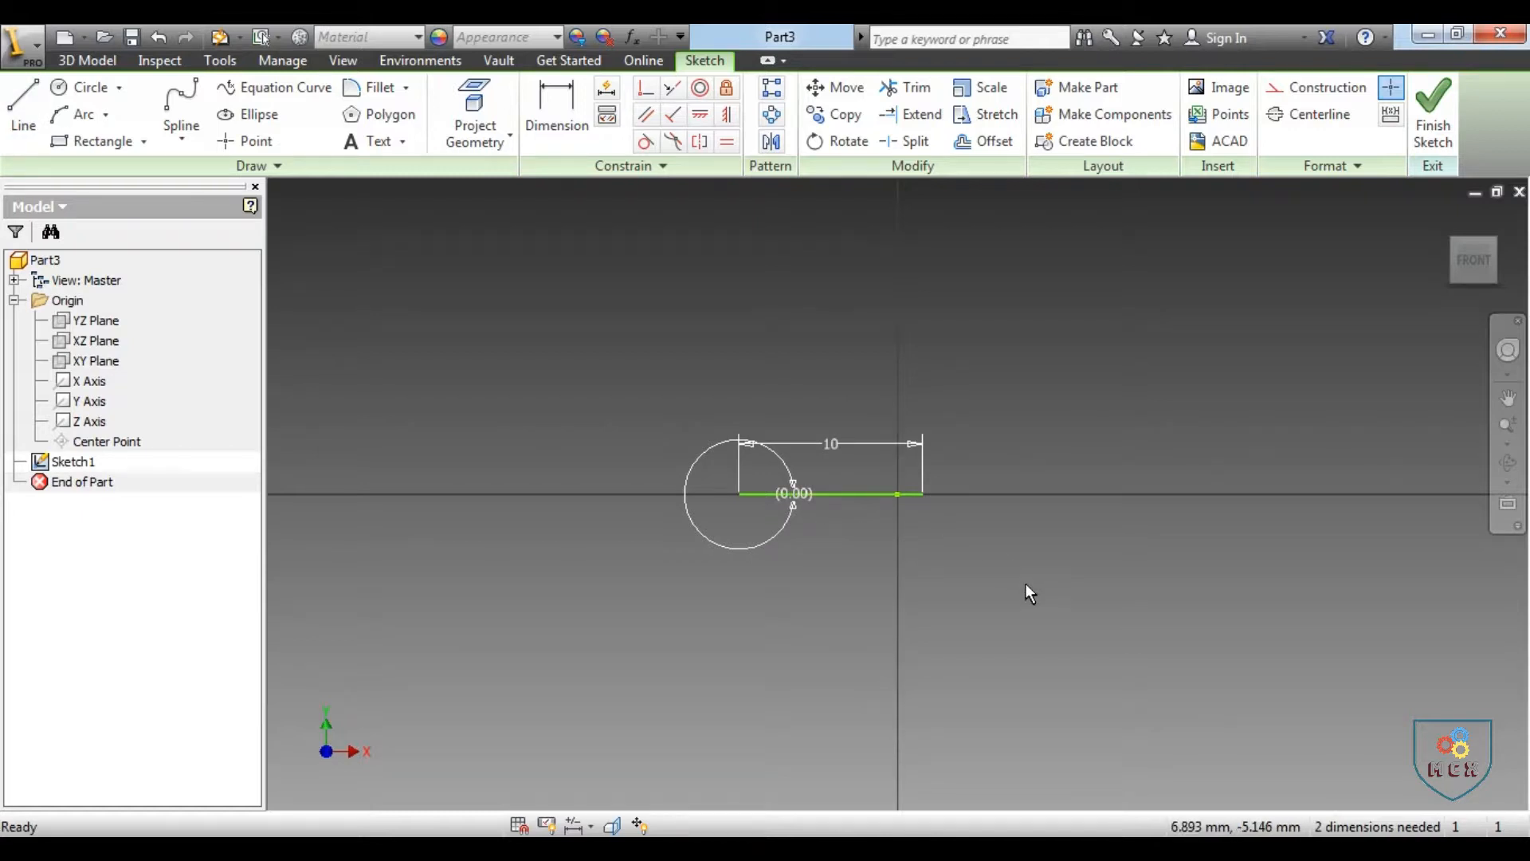
key(ctrl+z)
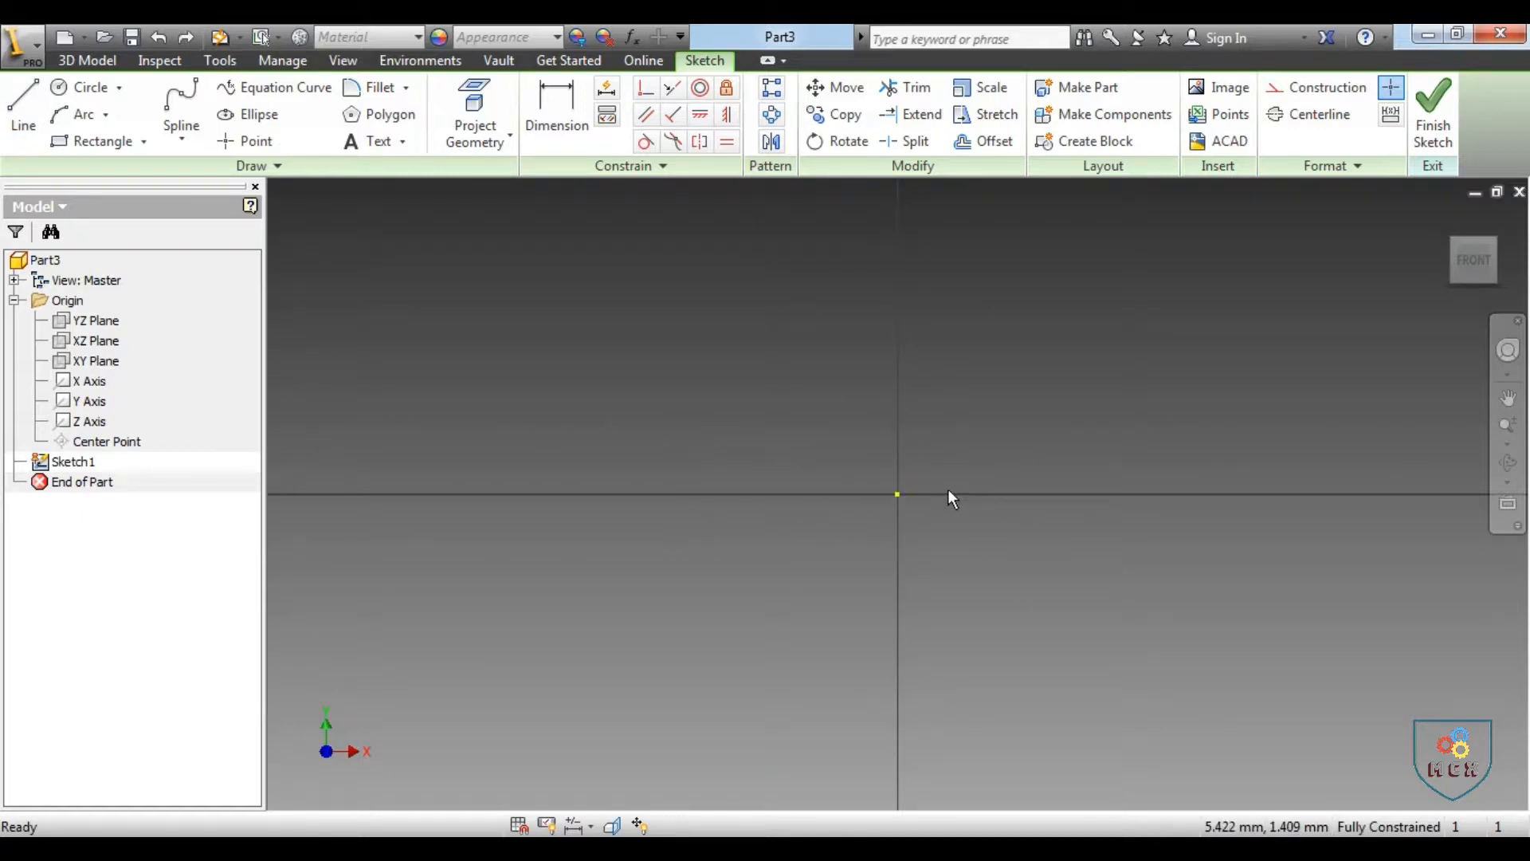
Step: Sketch a 10 mm line at 55 degrees from a point on the negative X axis, and undo it
click(24, 102)
click(897, 494)
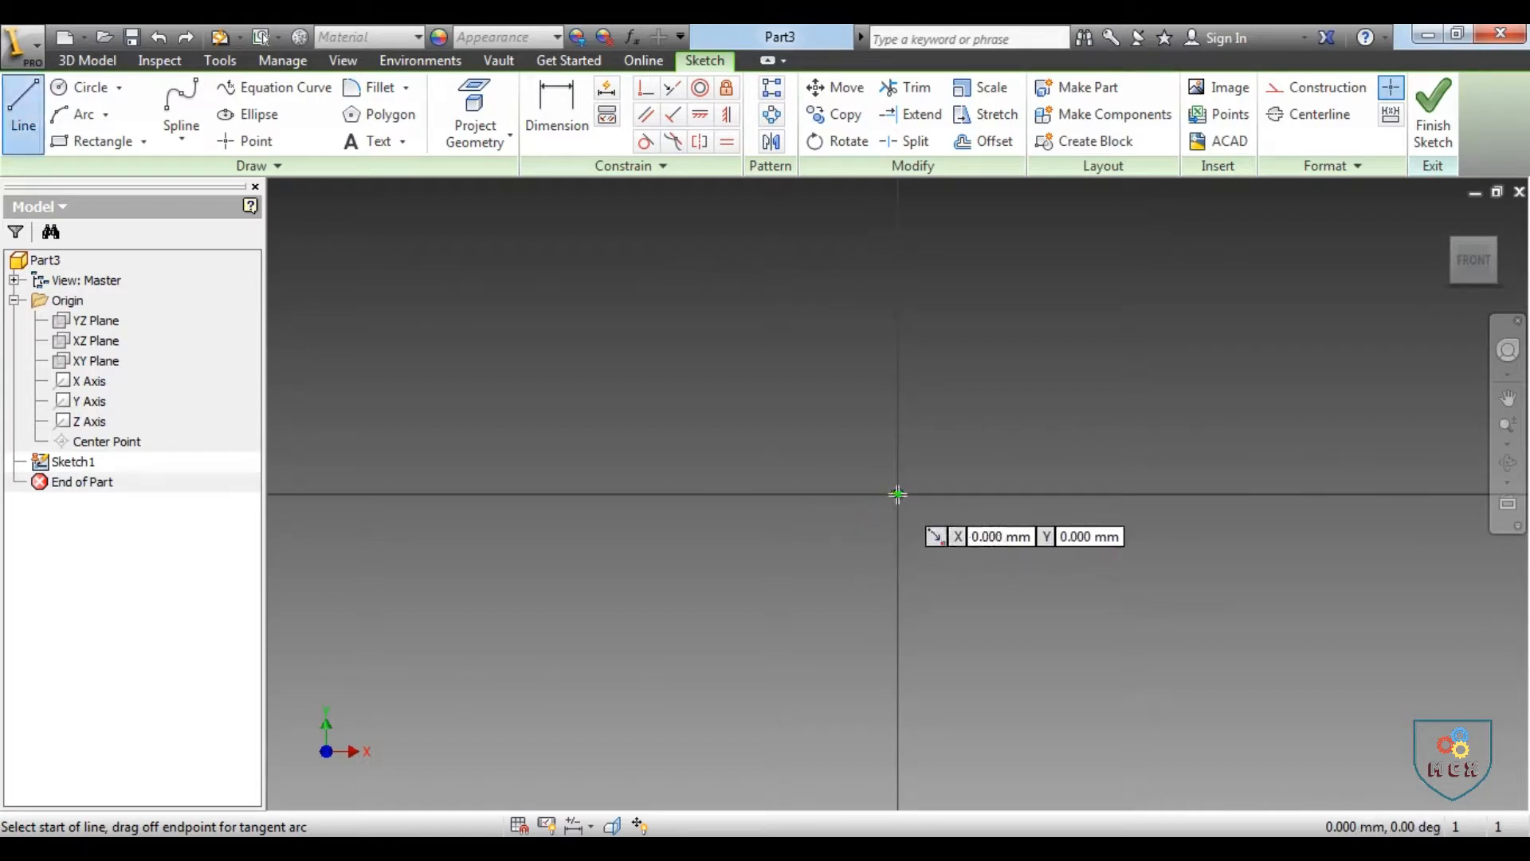
click(818, 494)
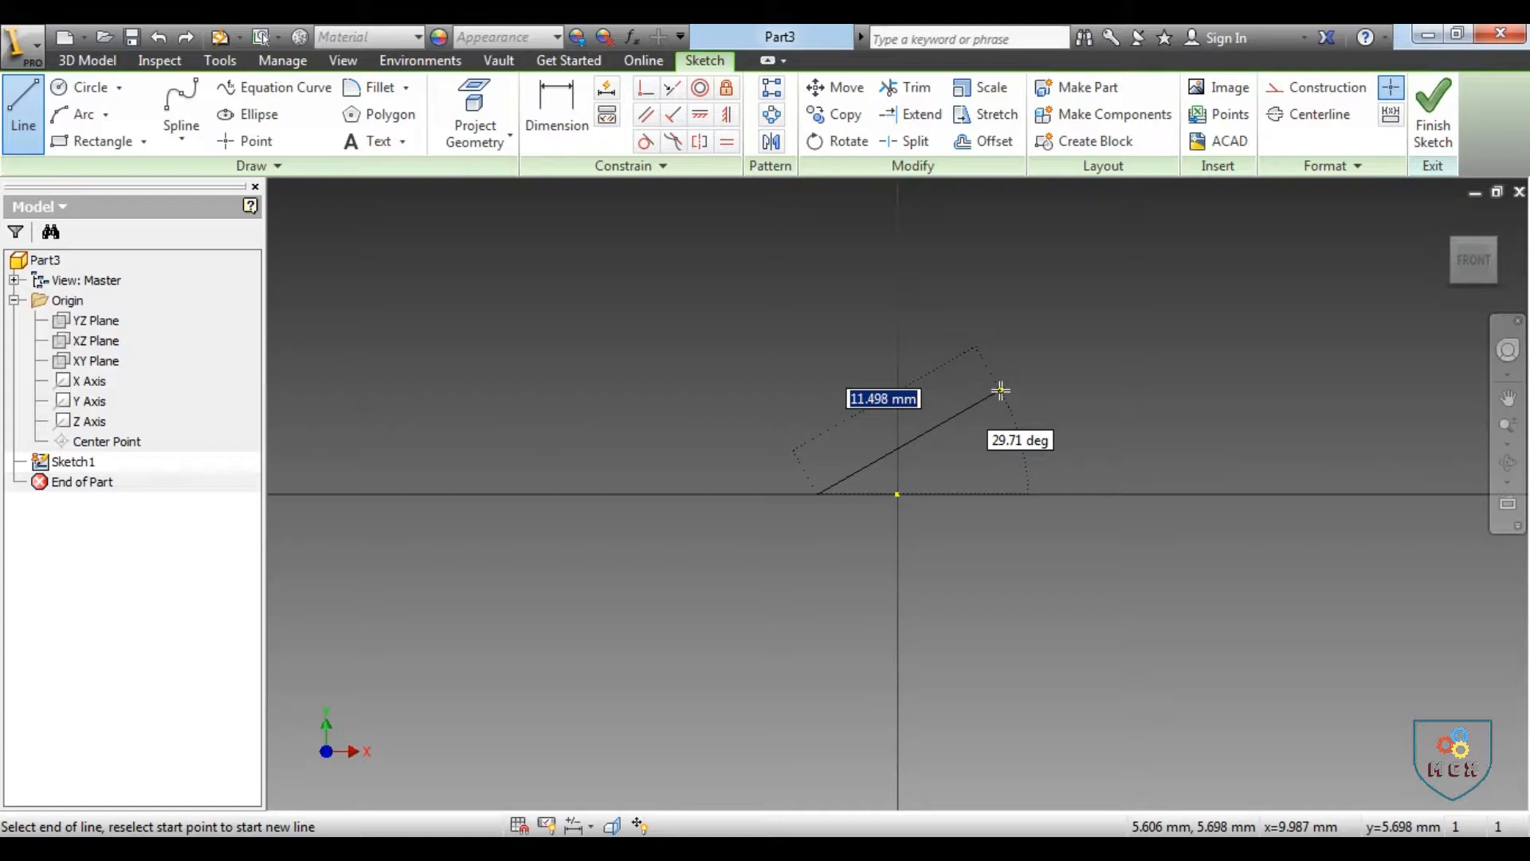
text(10)
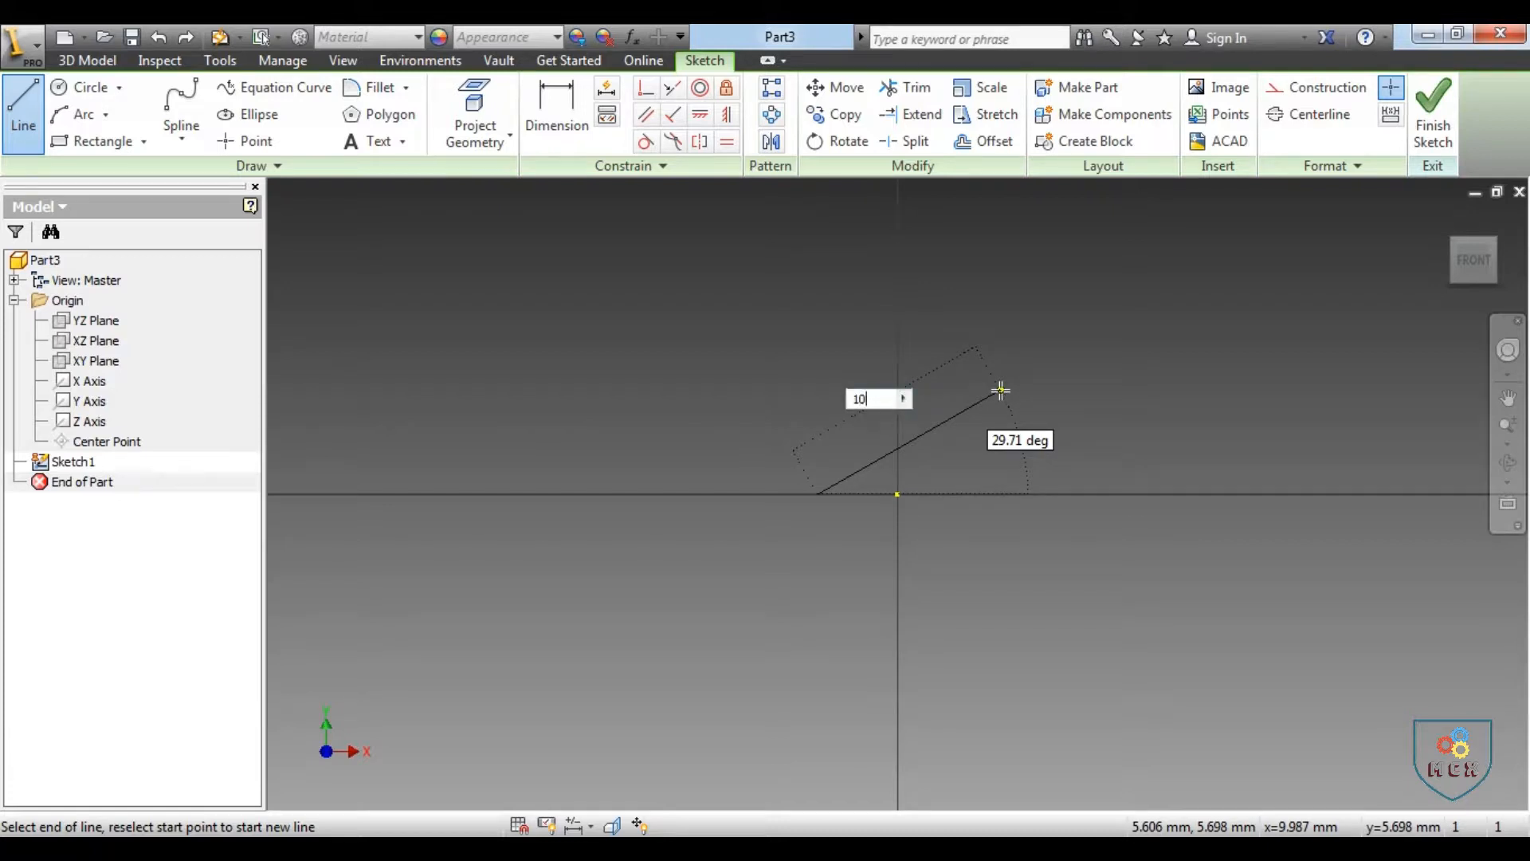
key(Tab)
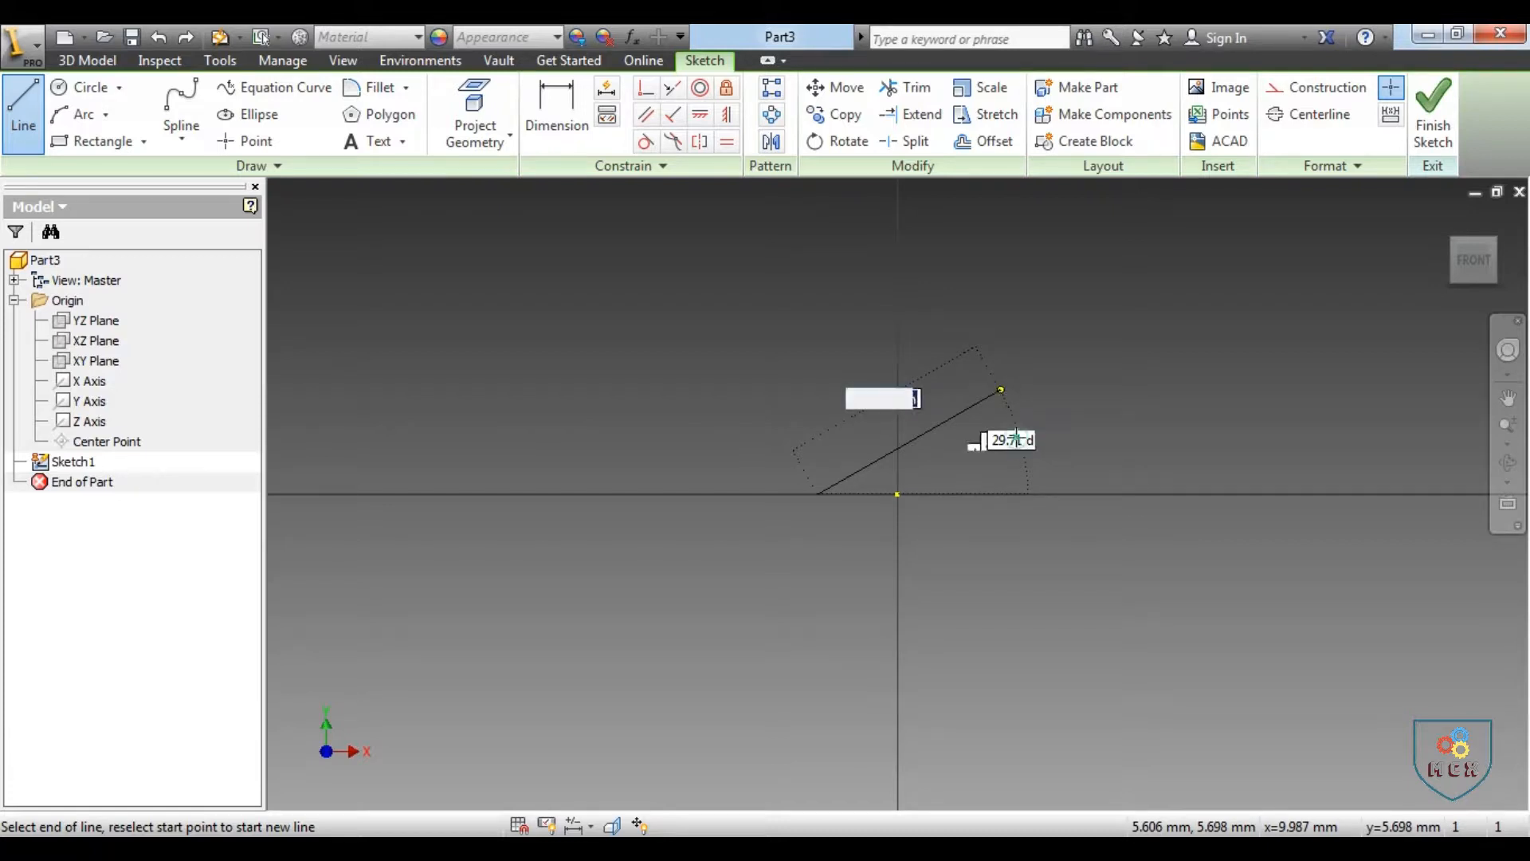
text(55)
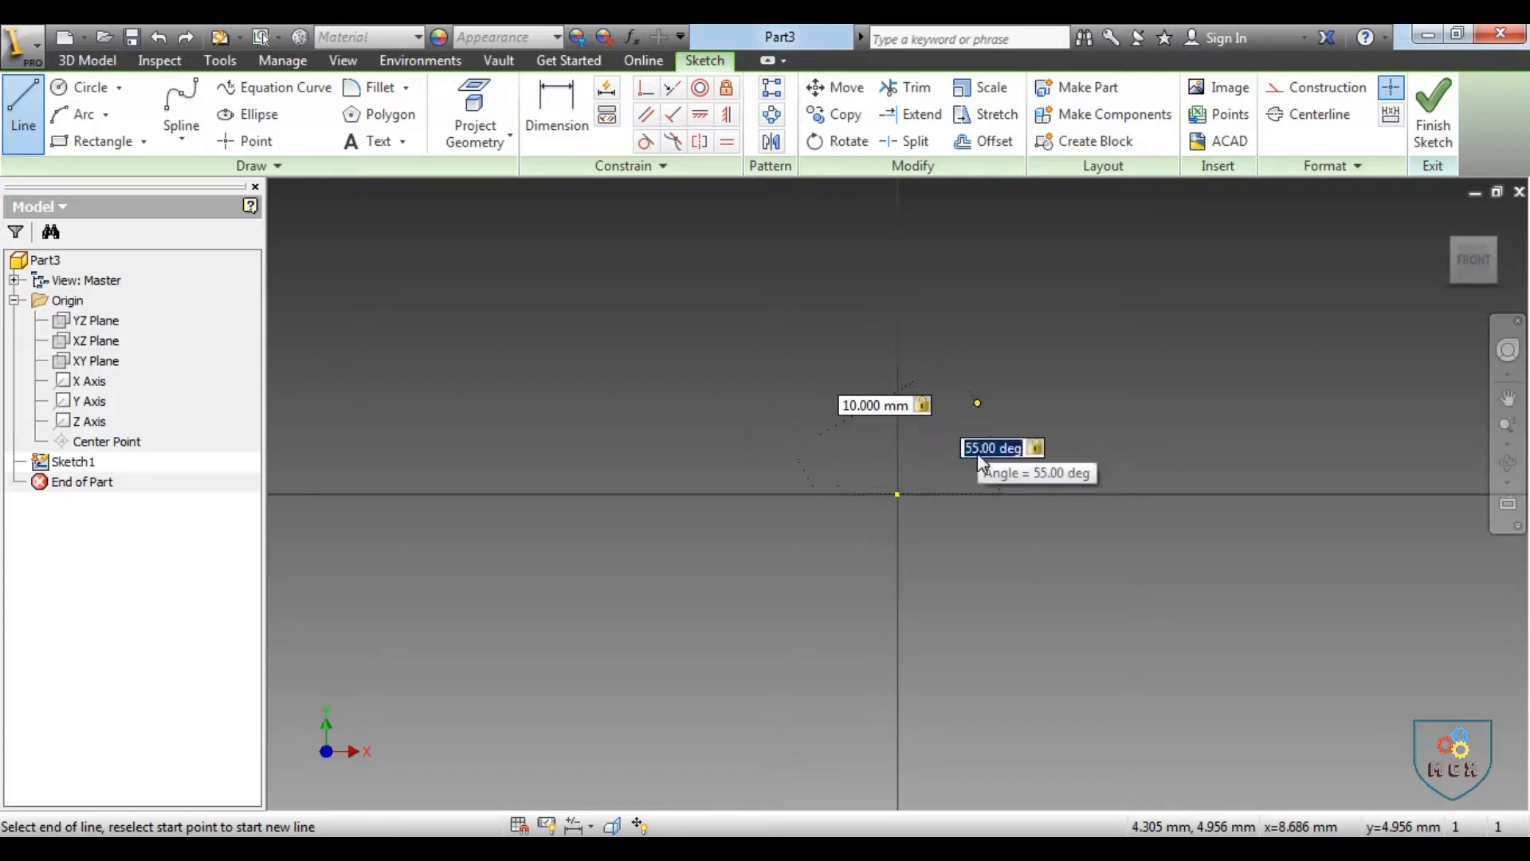
key(Return)
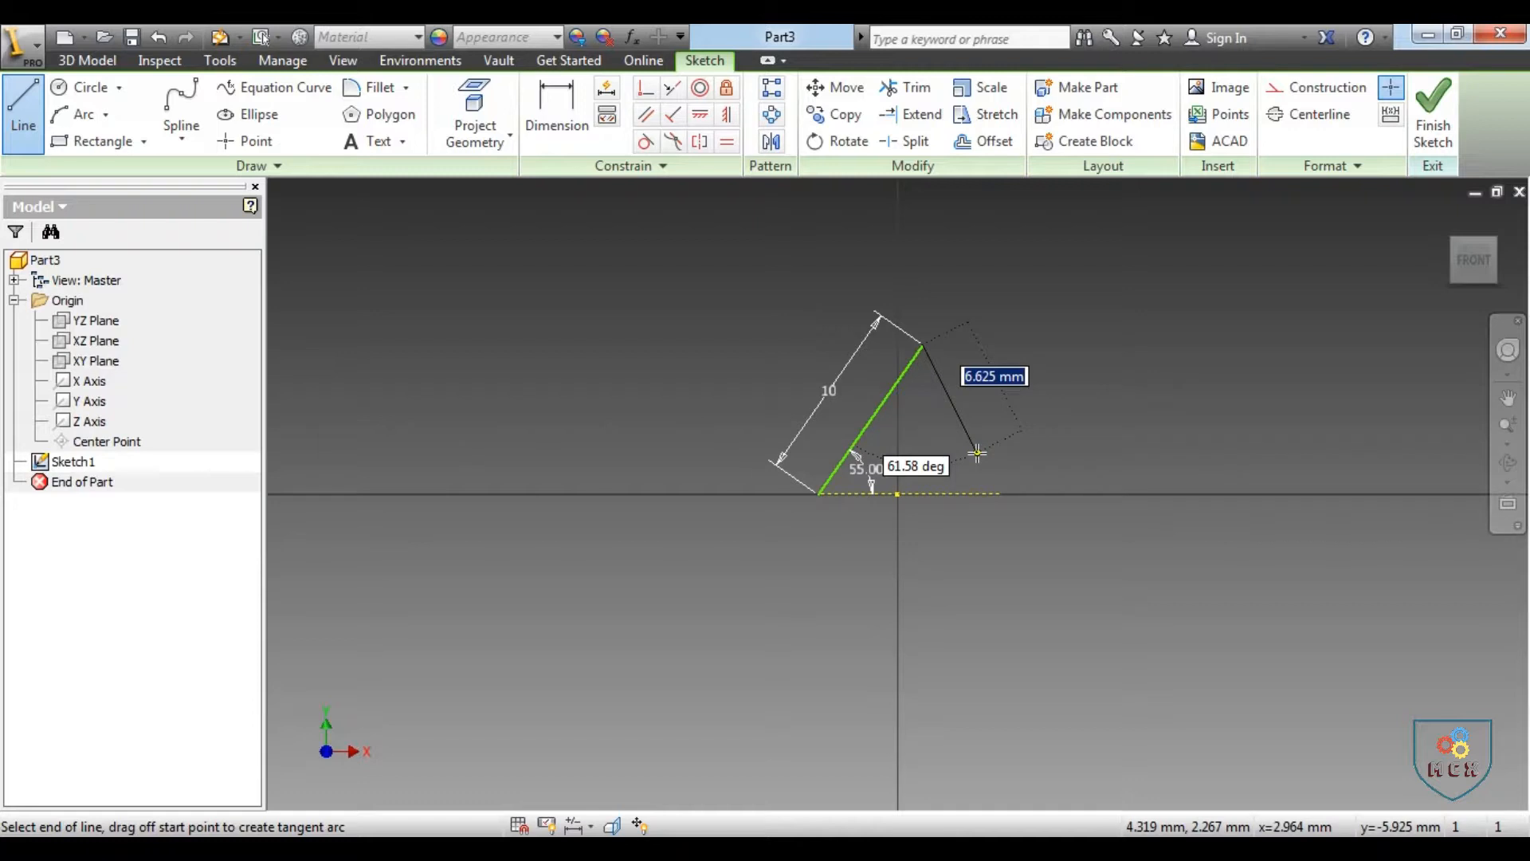
right_click(1193, 398)
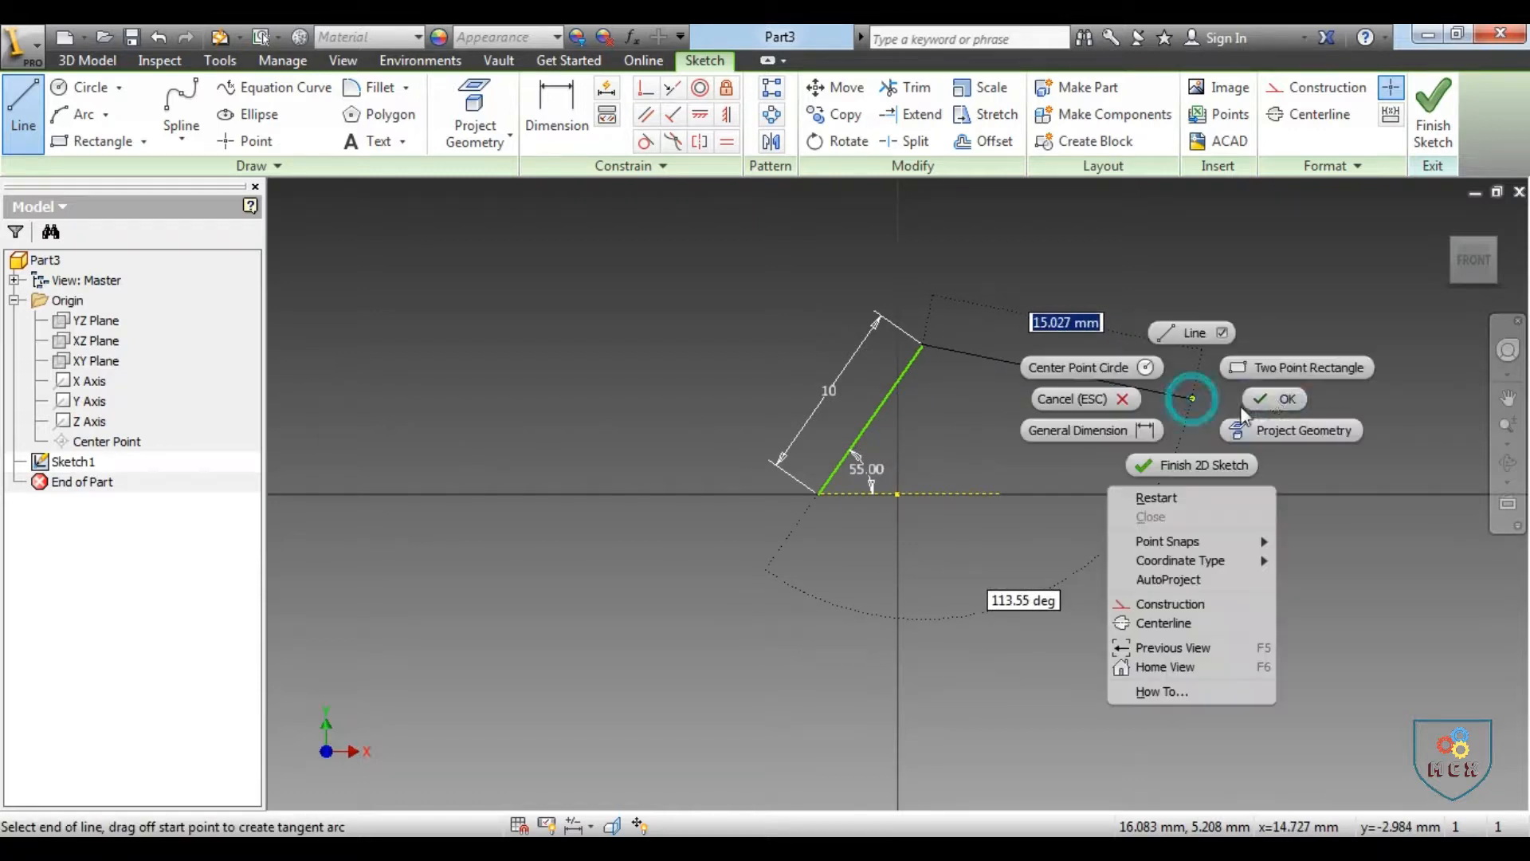
click(1274, 400)
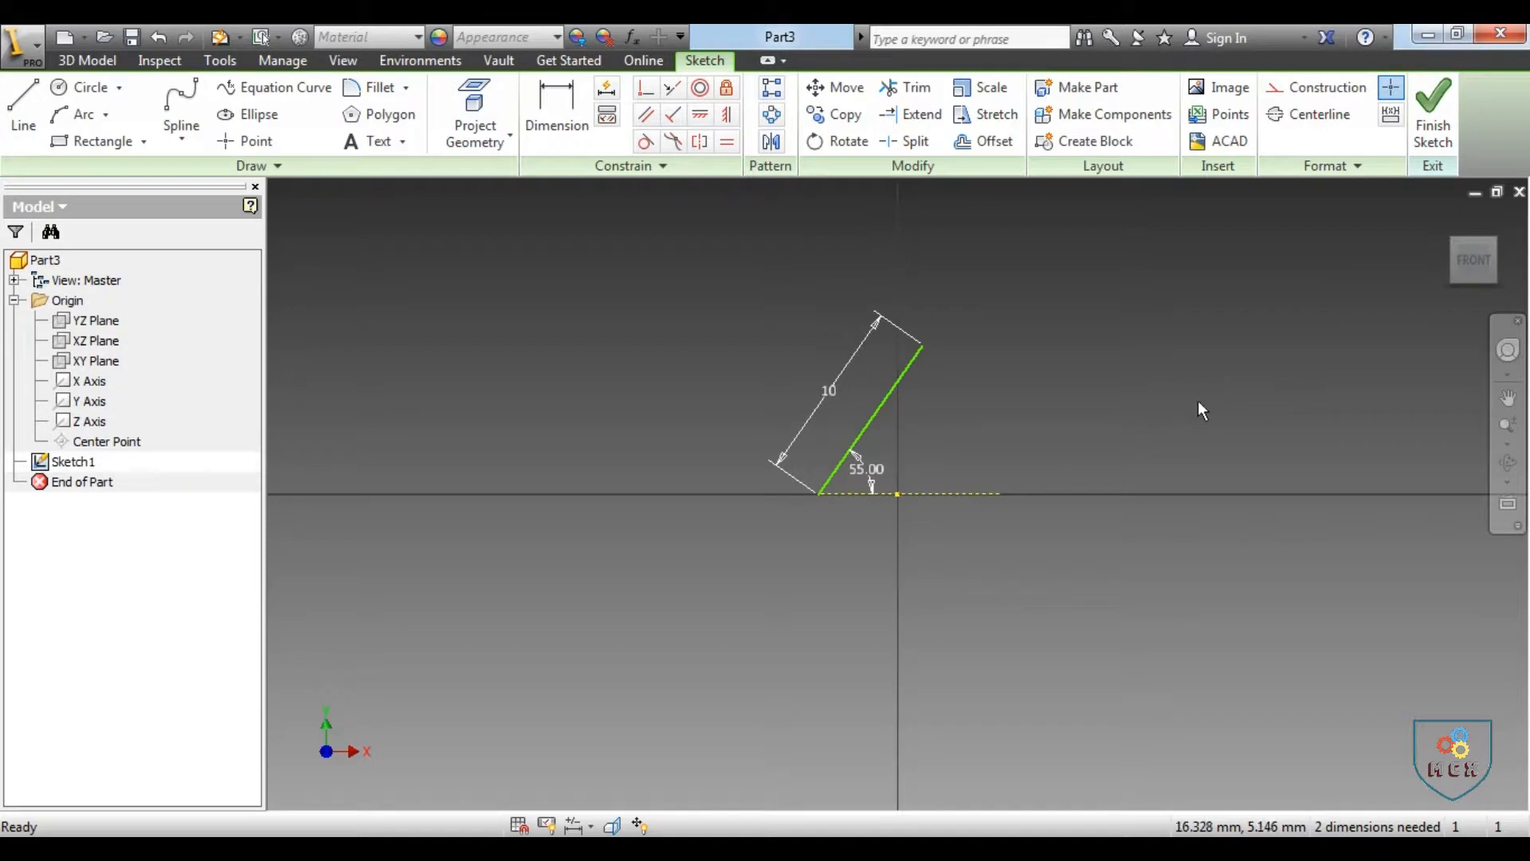
key(ctrl+z)
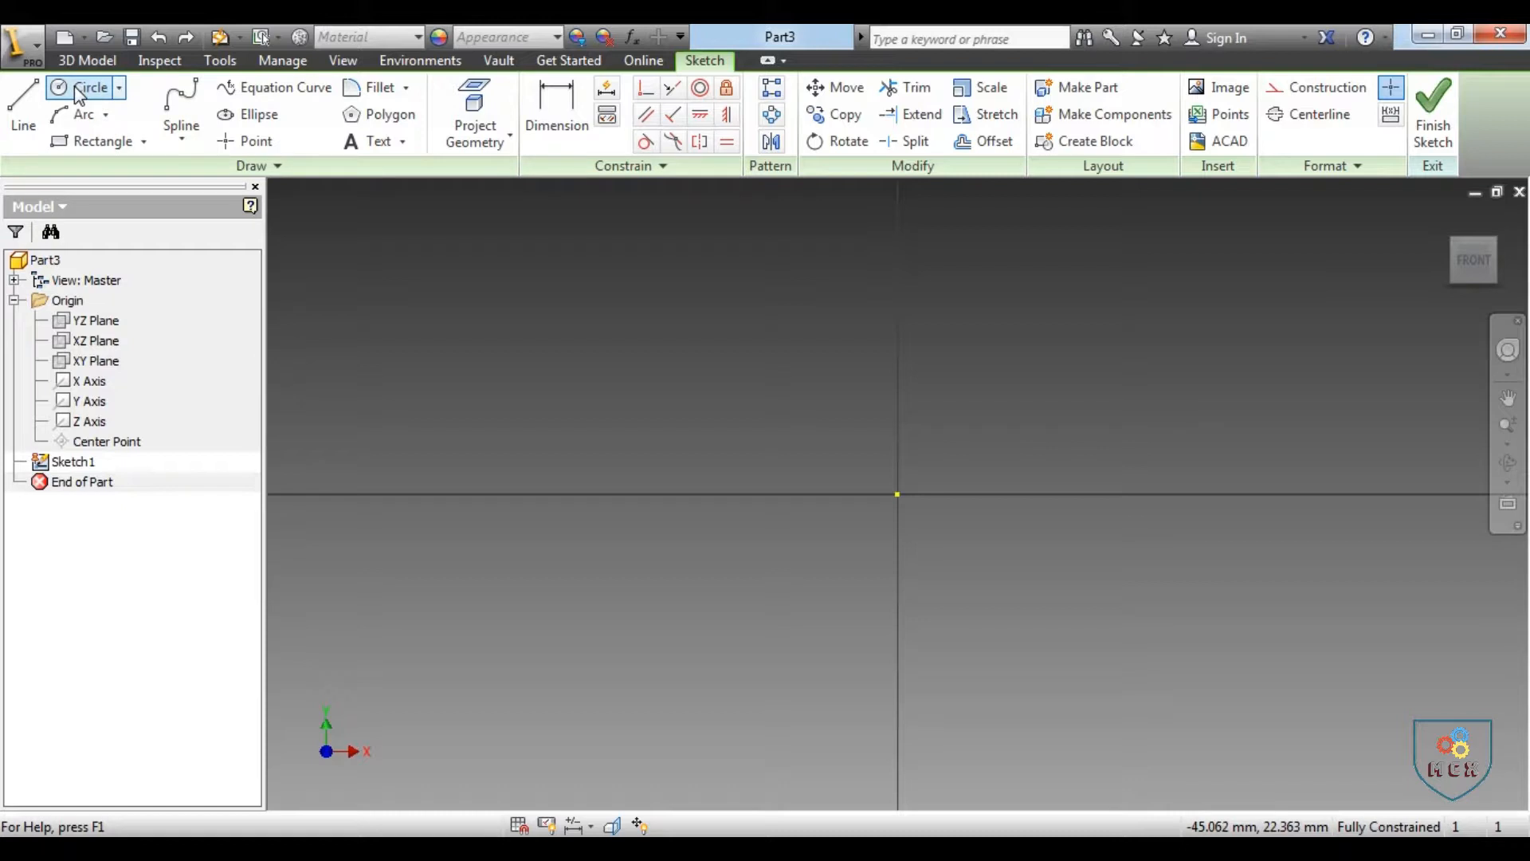
Step: Sketch a center point circle about 8 mm in diameter, centered on the negative X axis
click(119, 88)
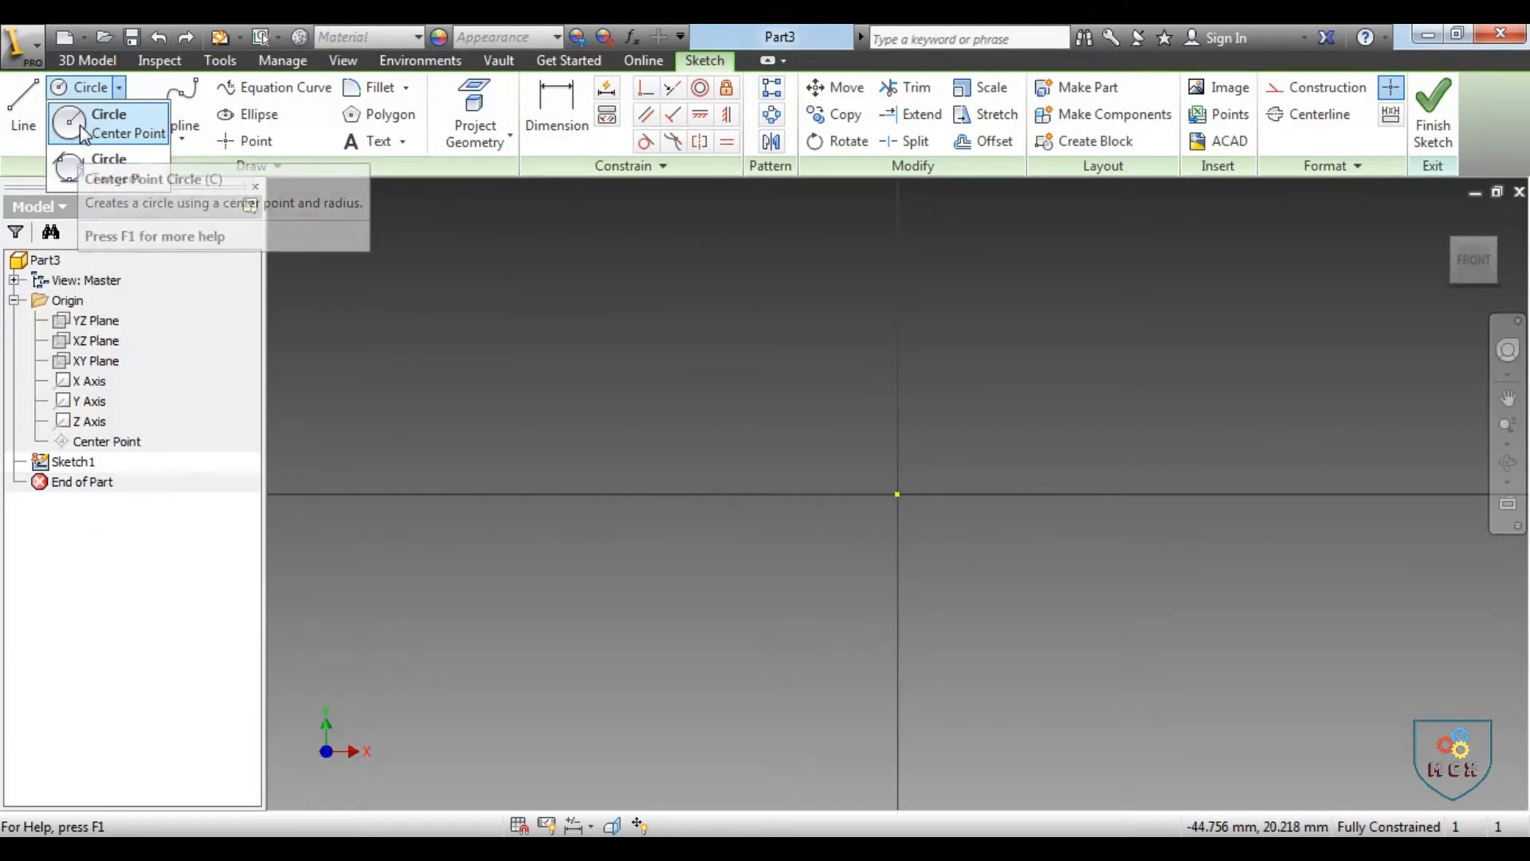
click(79, 122)
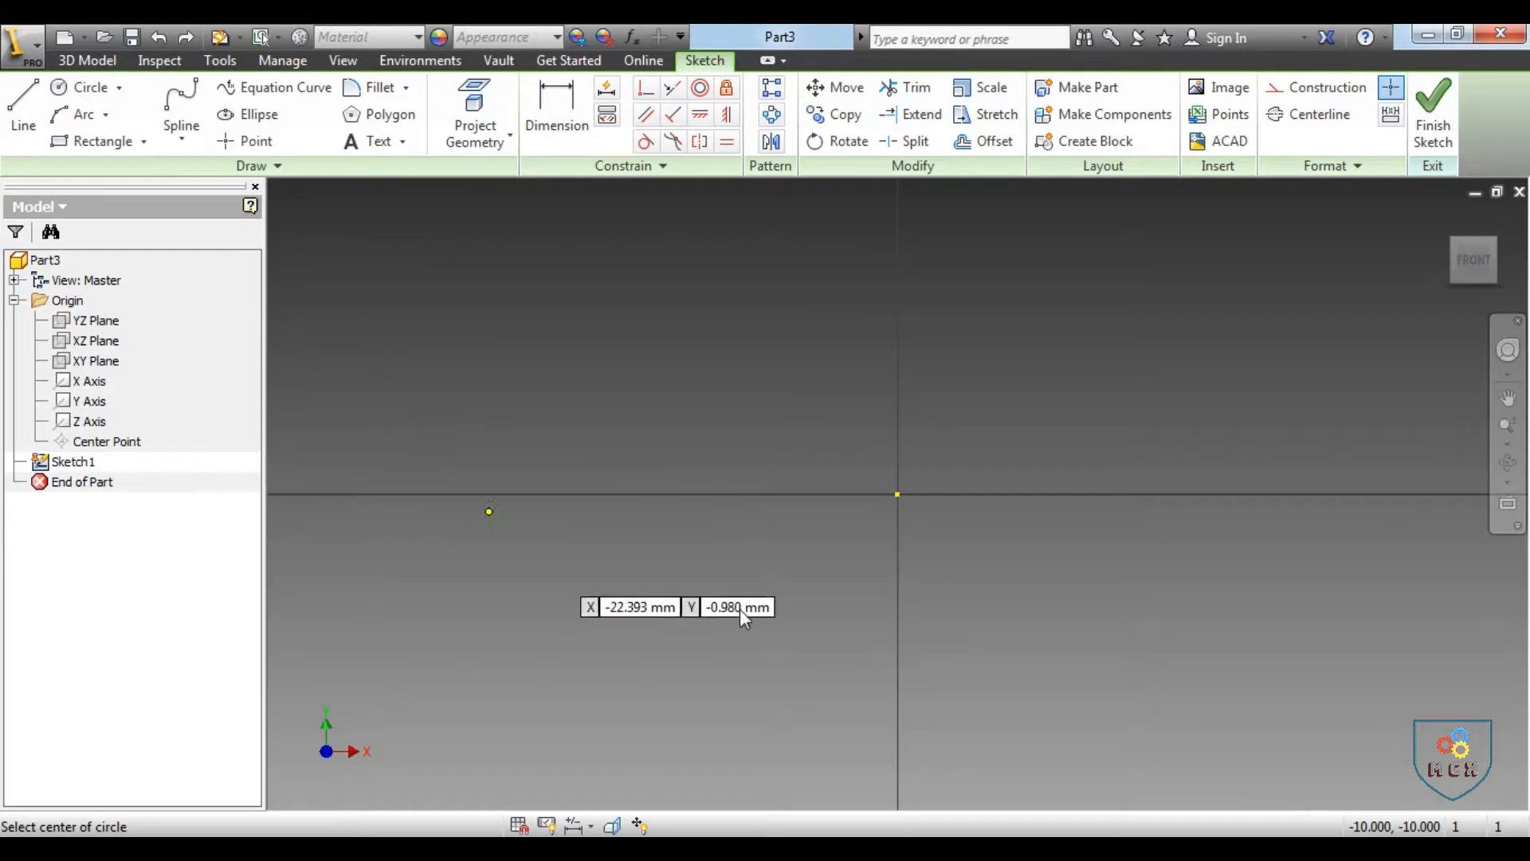
click(789, 495)
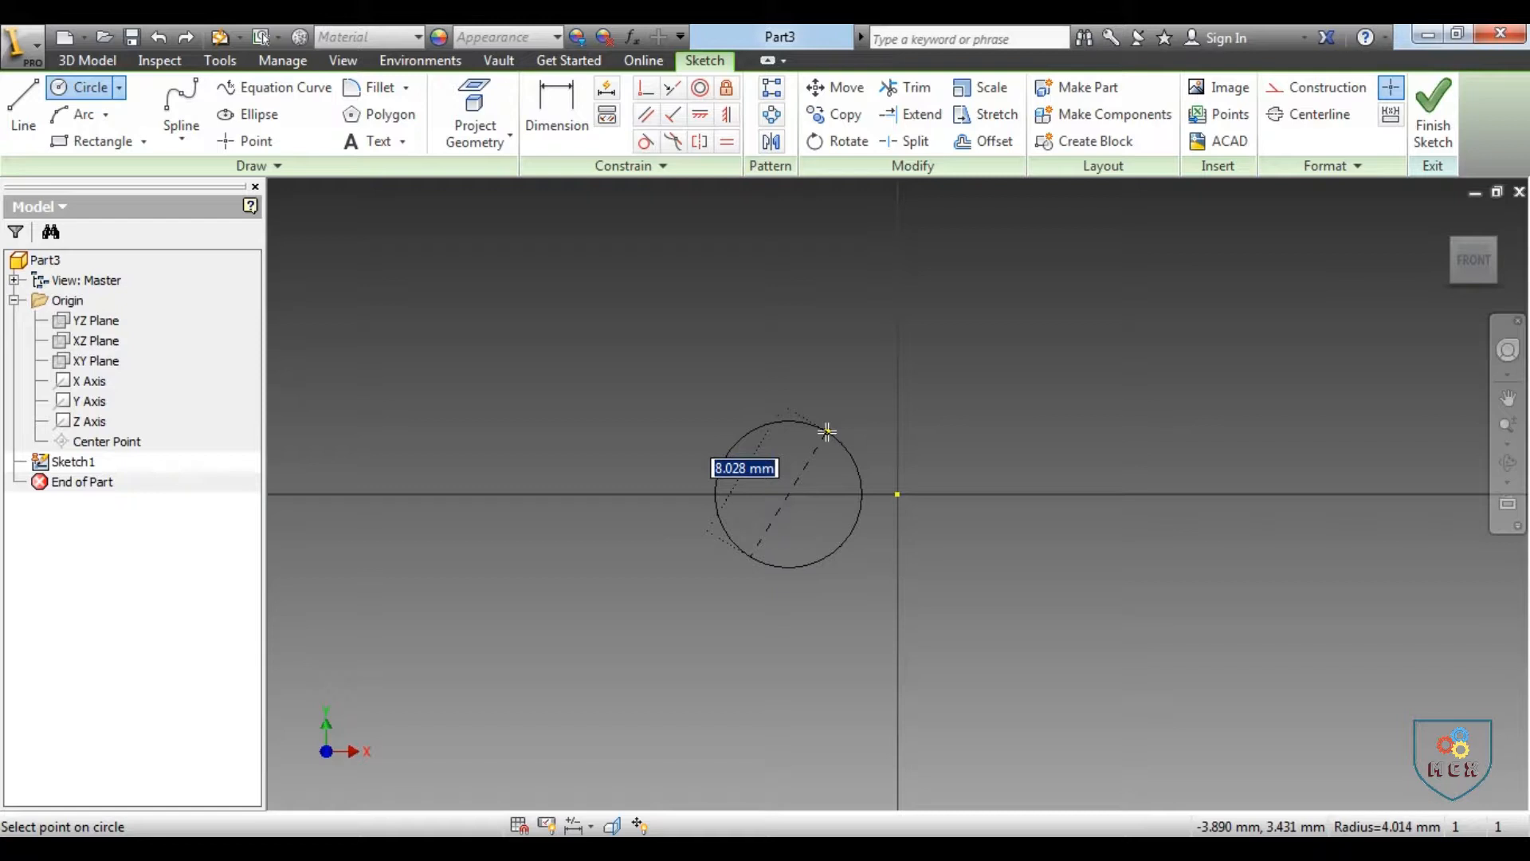
click(827, 431)
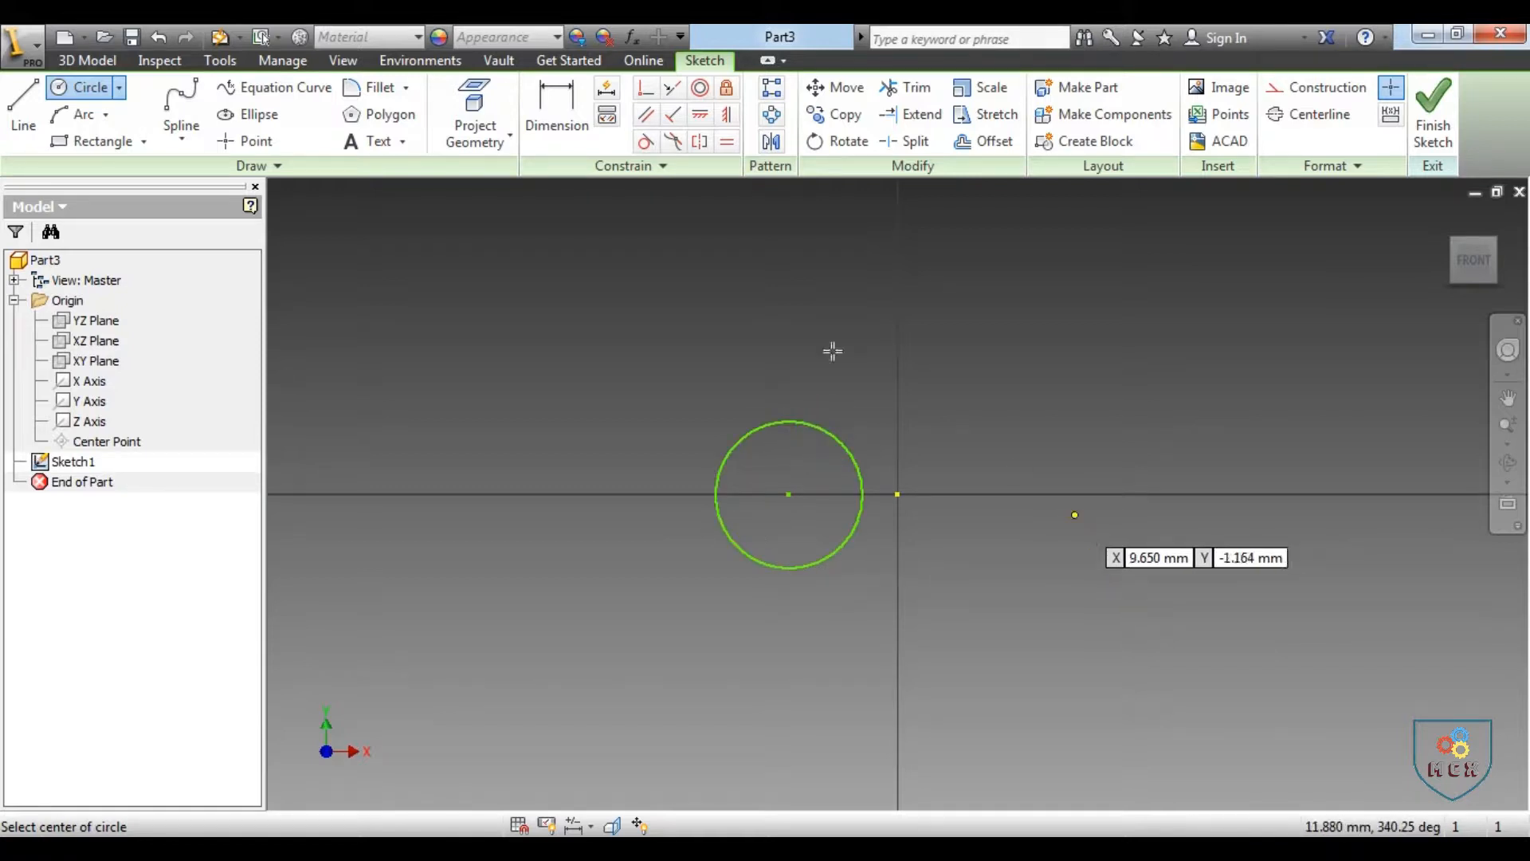
Step: Dimension the circle's diameter and set it to 15 mm
click(563, 104)
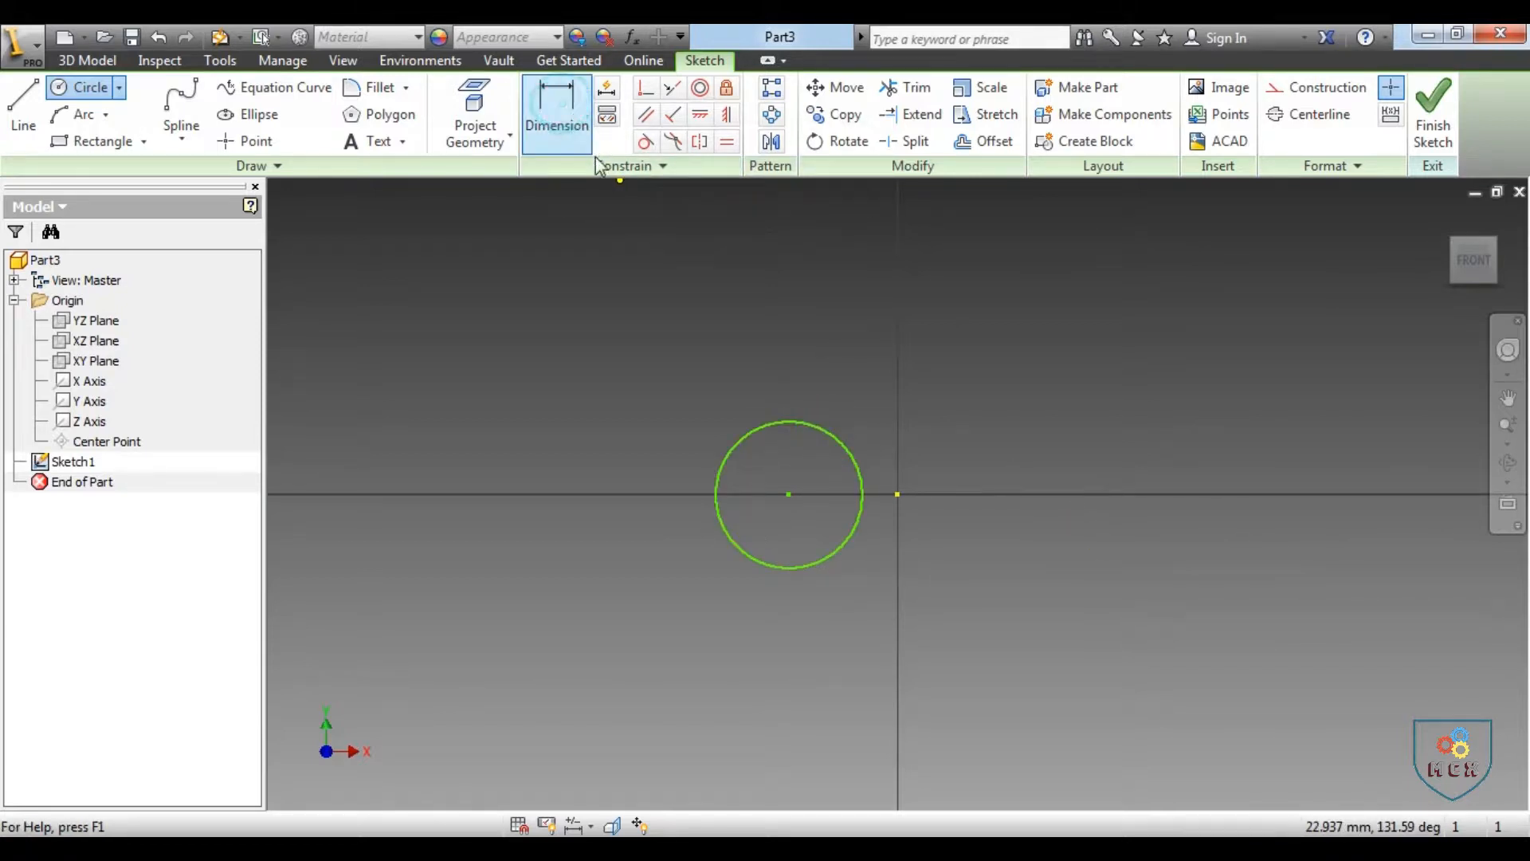
click(843, 441)
click(850, 387)
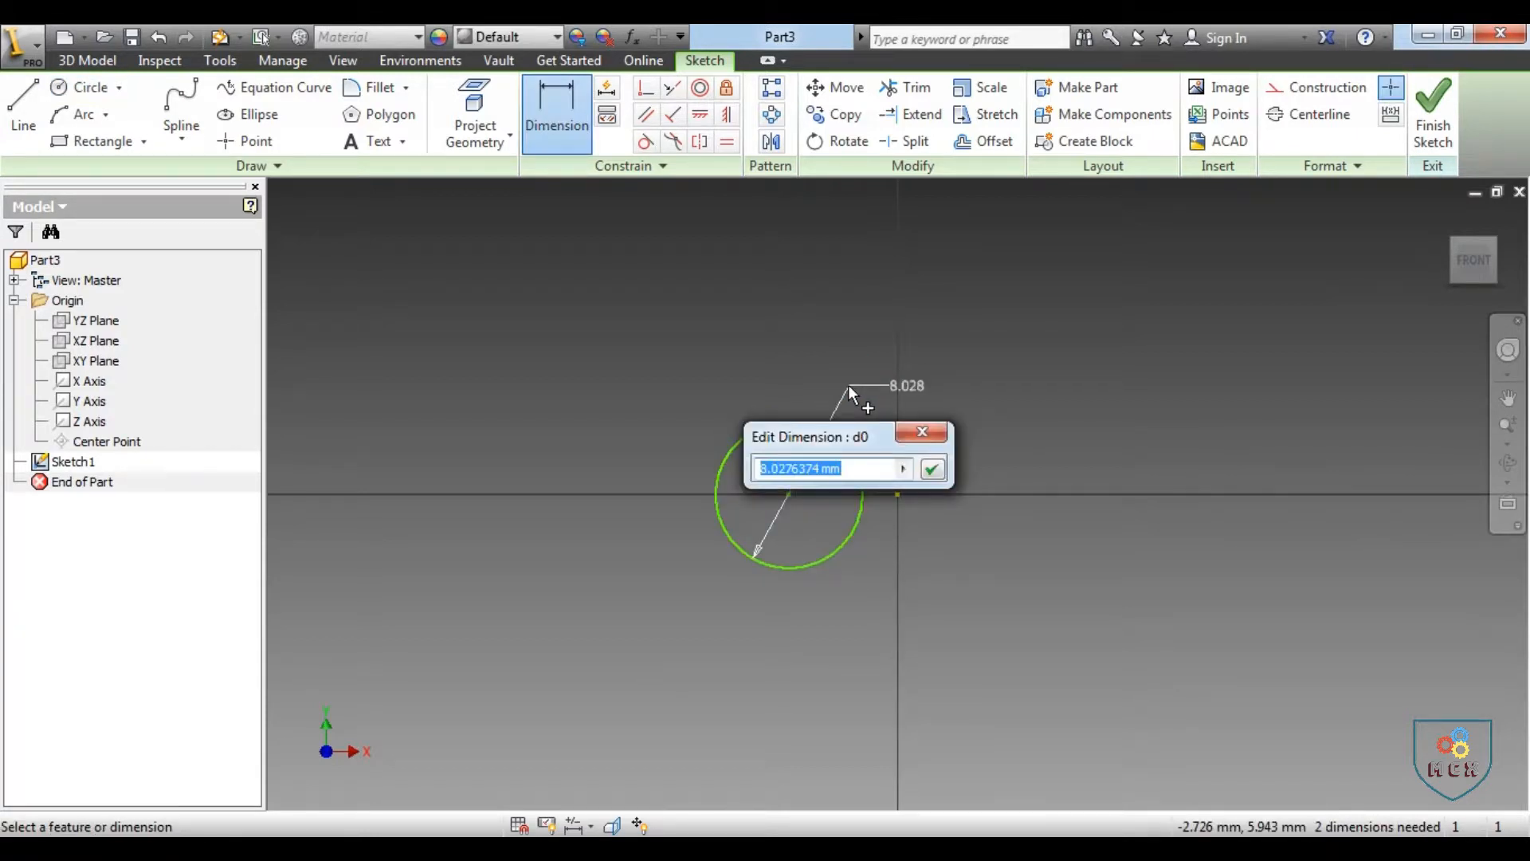
text(15)
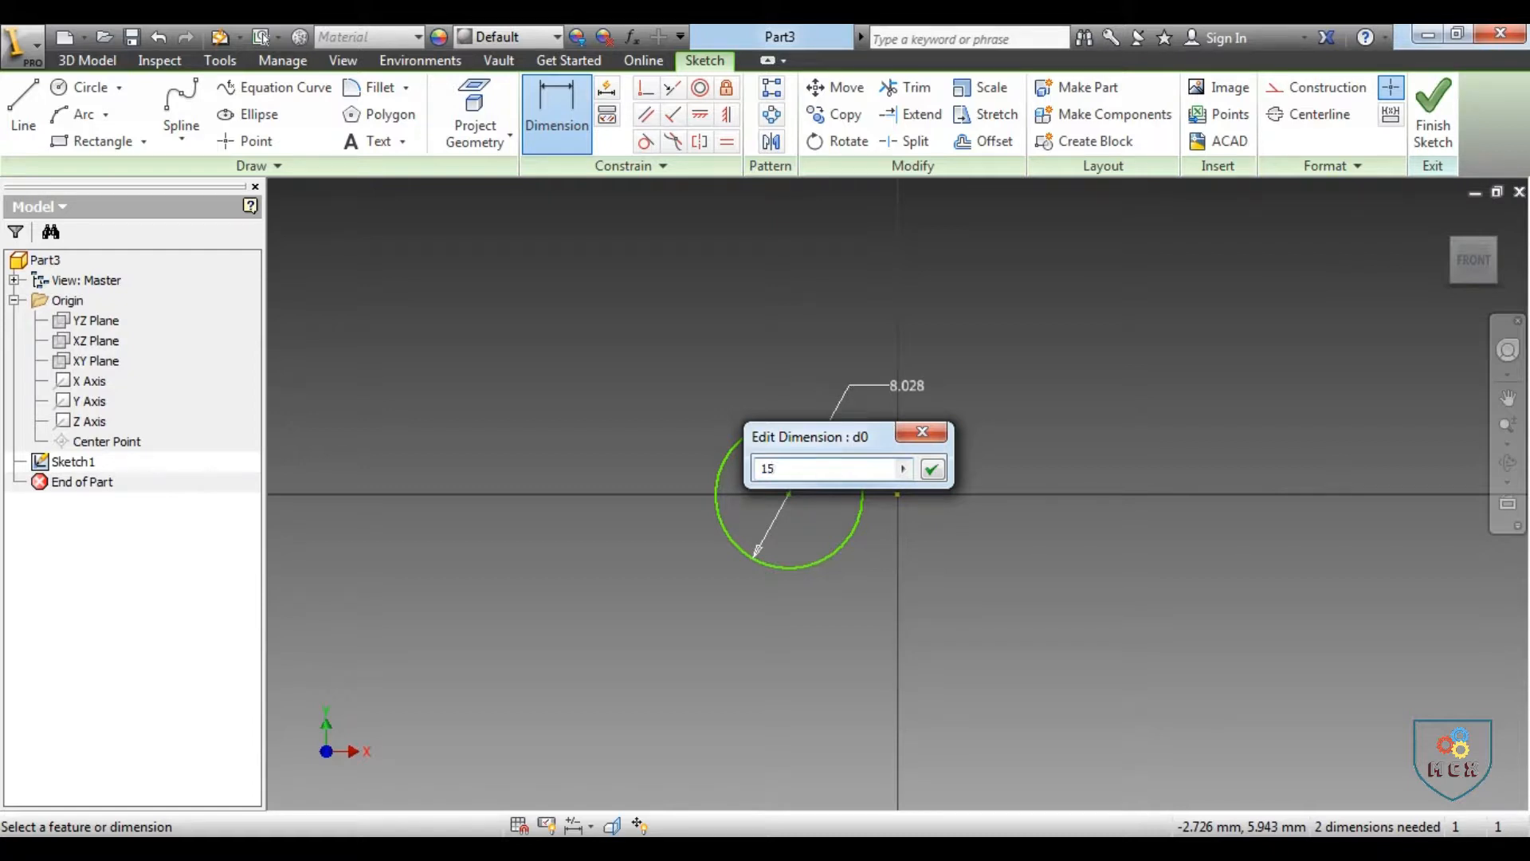
key(Return)
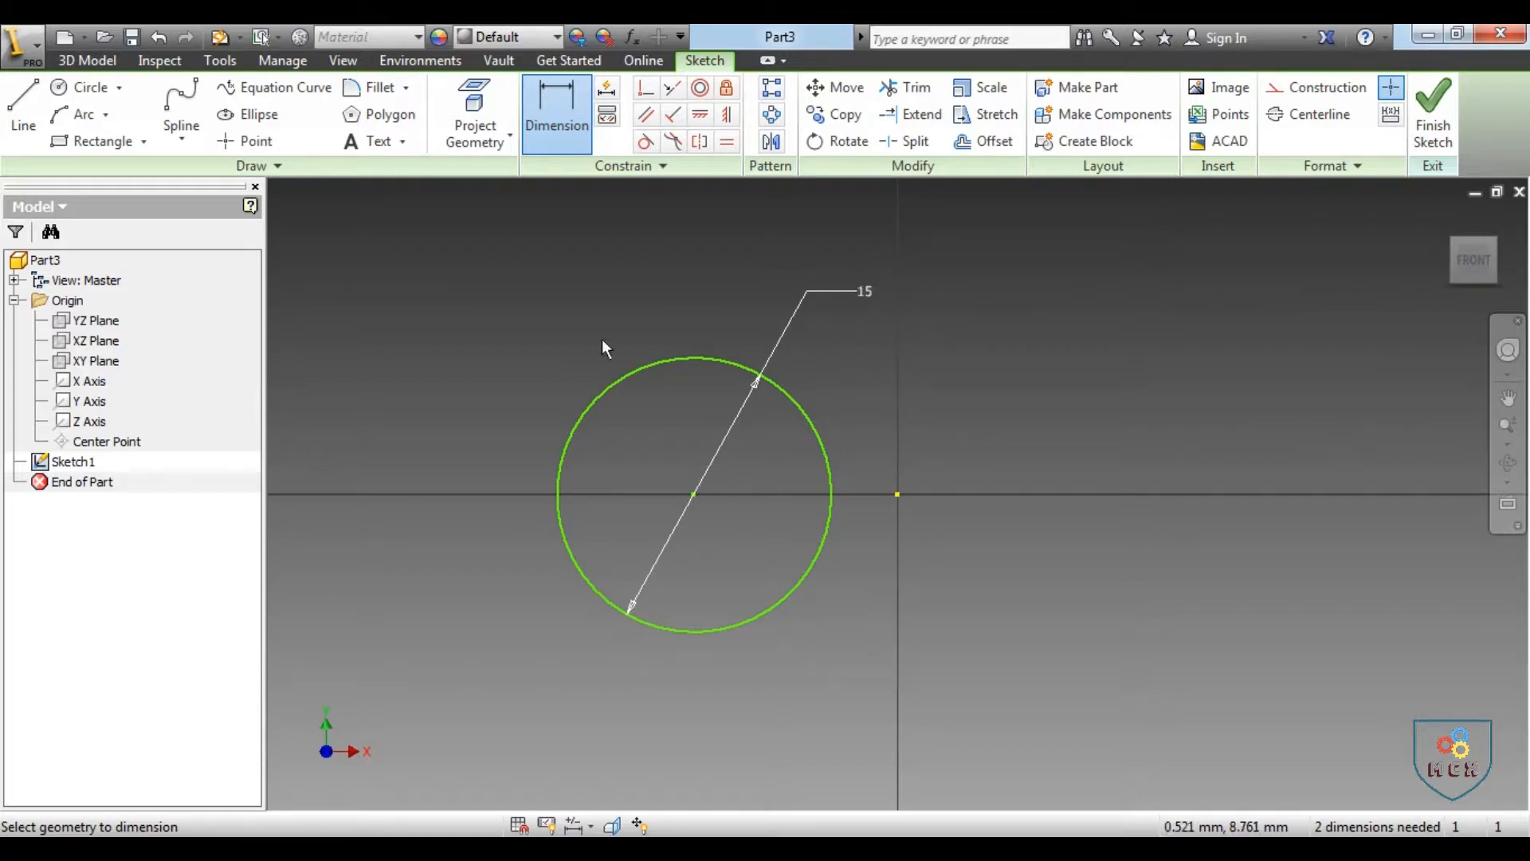
Step: Sketch three connected lines: up from the negative X axis, horizontally across to the Y axis, and straight down to the X axis
click(119, 88)
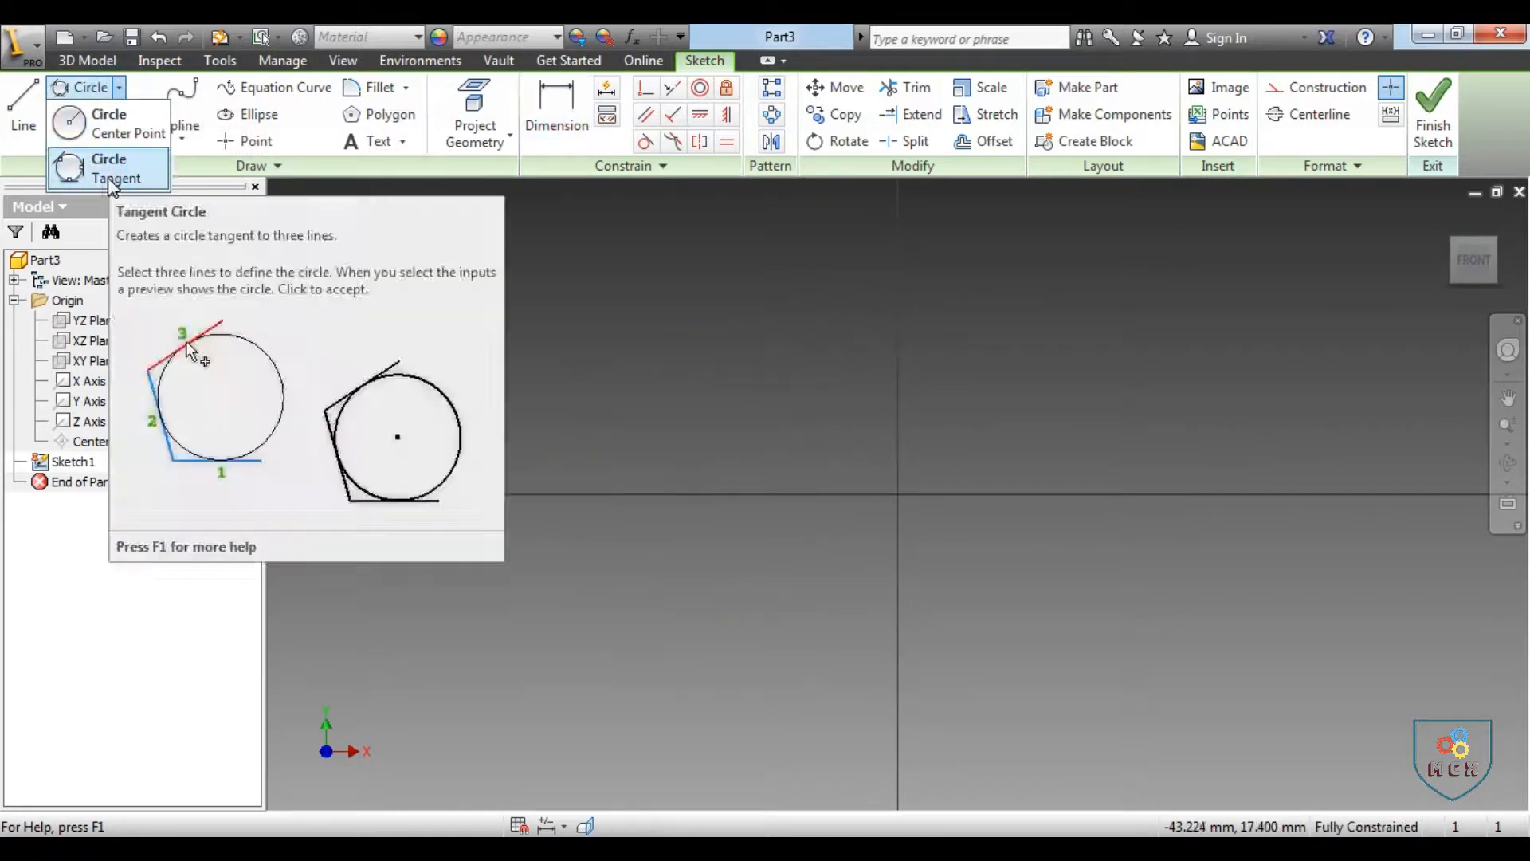
click(26, 105)
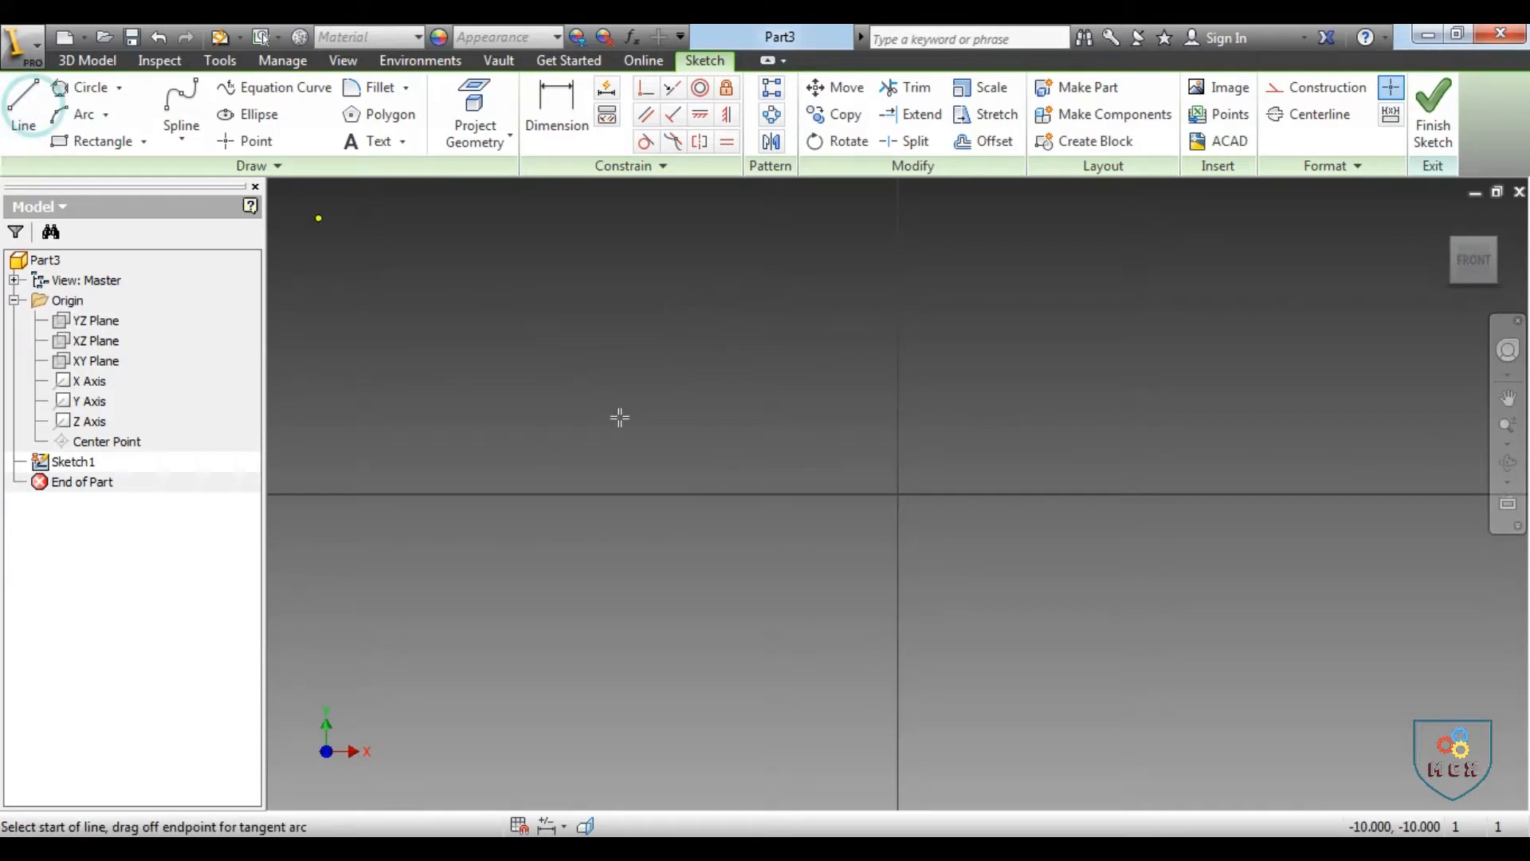
click(667, 494)
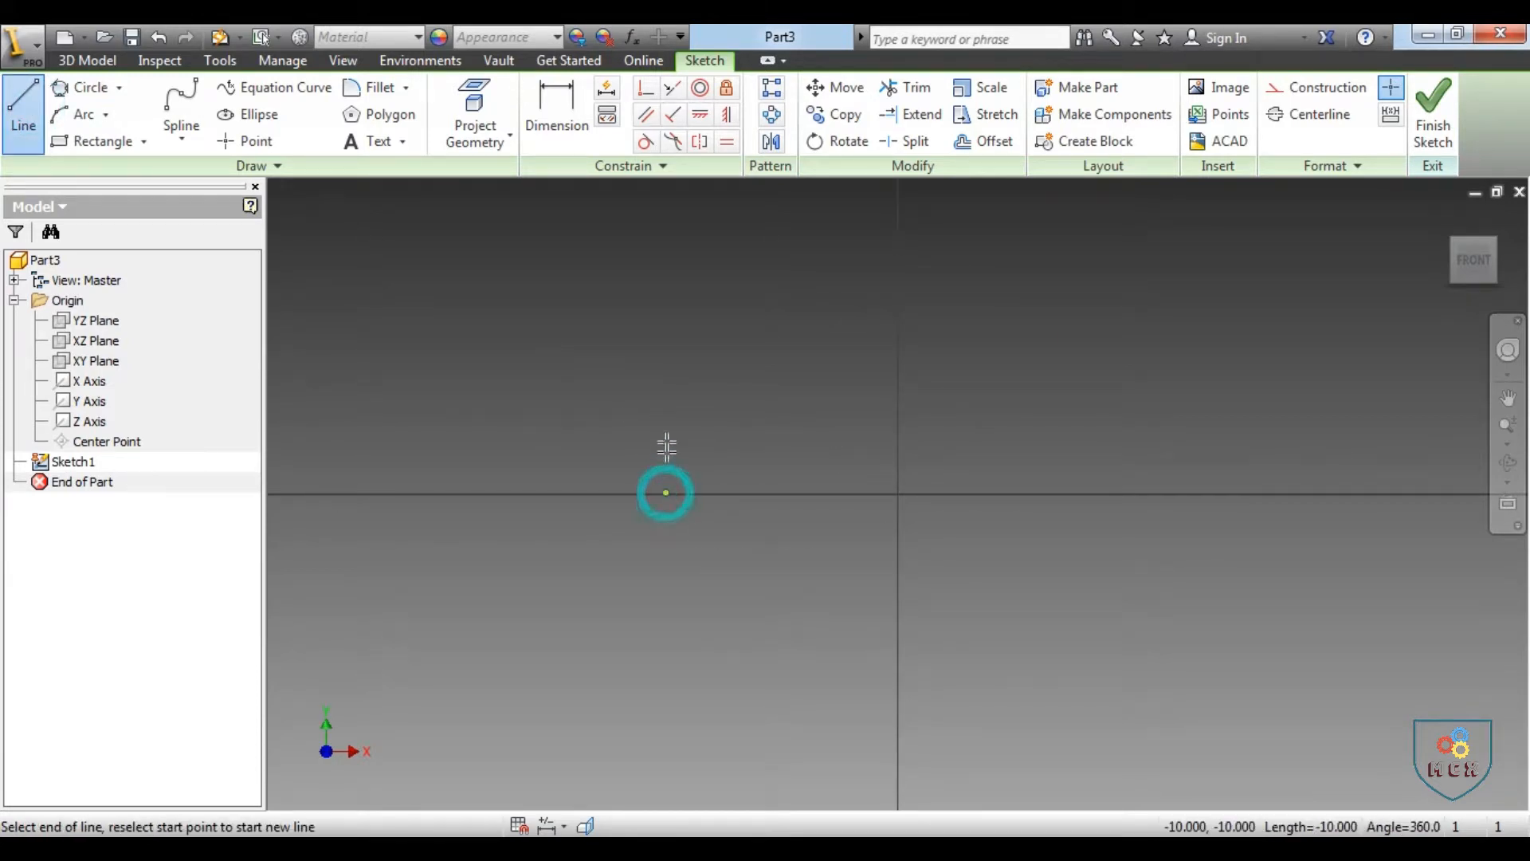
click(668, 276)
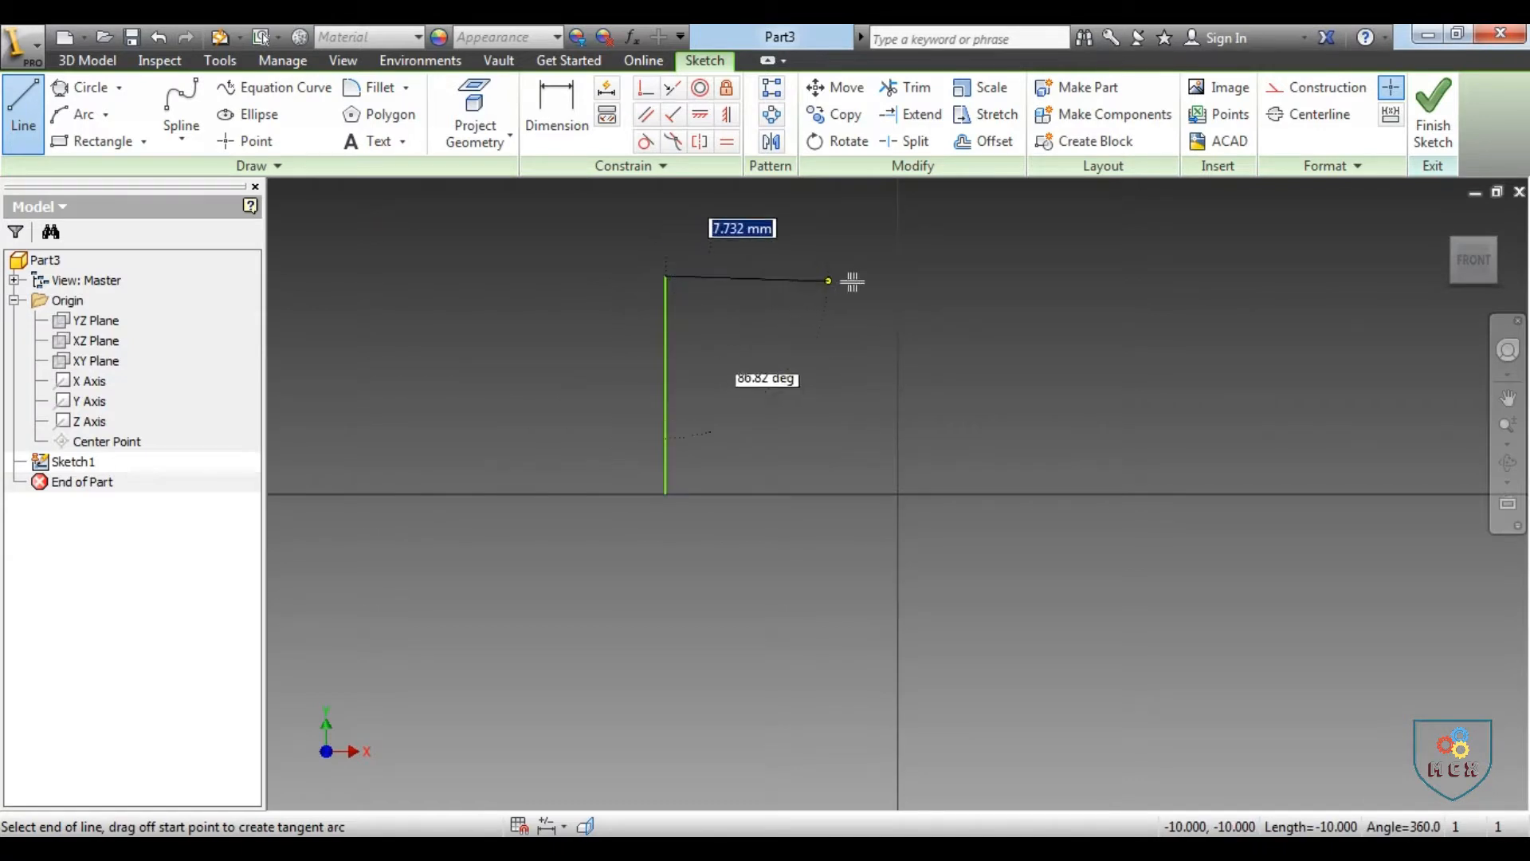
click(895, 275)
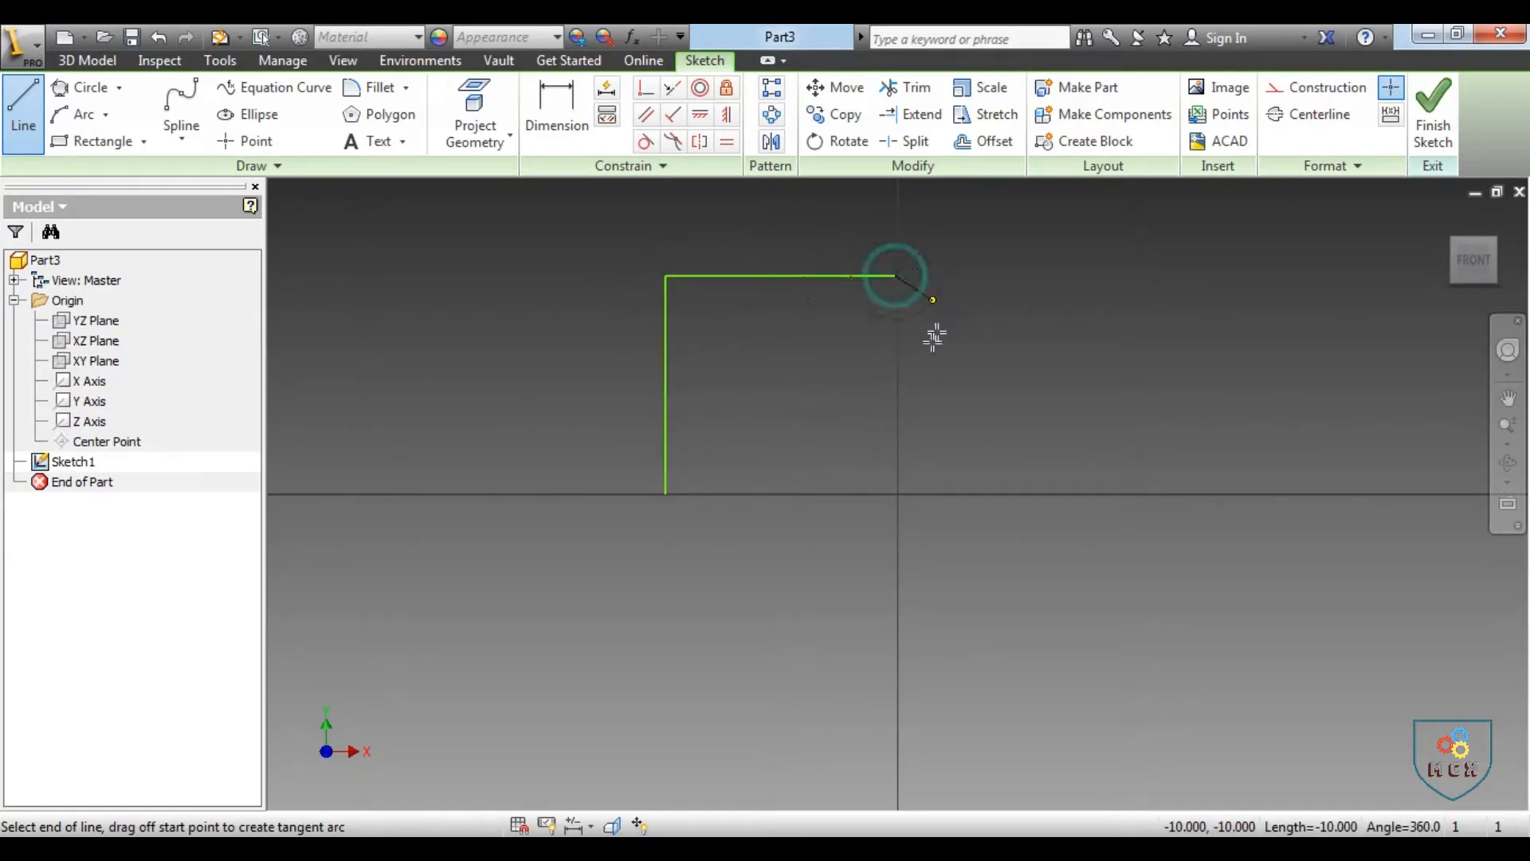
click(899, 495)
right_click(1056, 399)
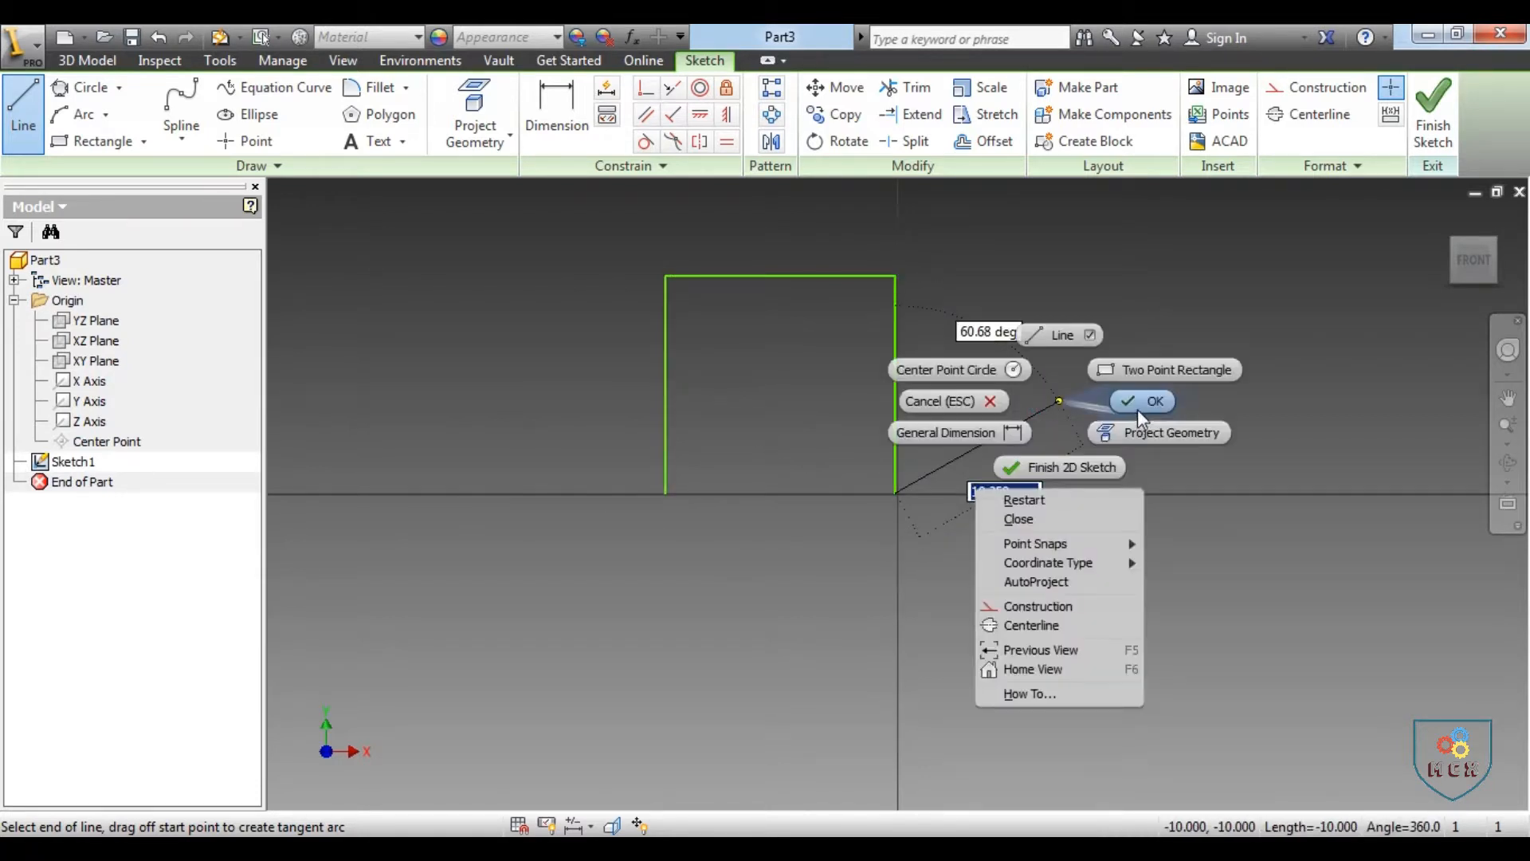
click(1136, 409)
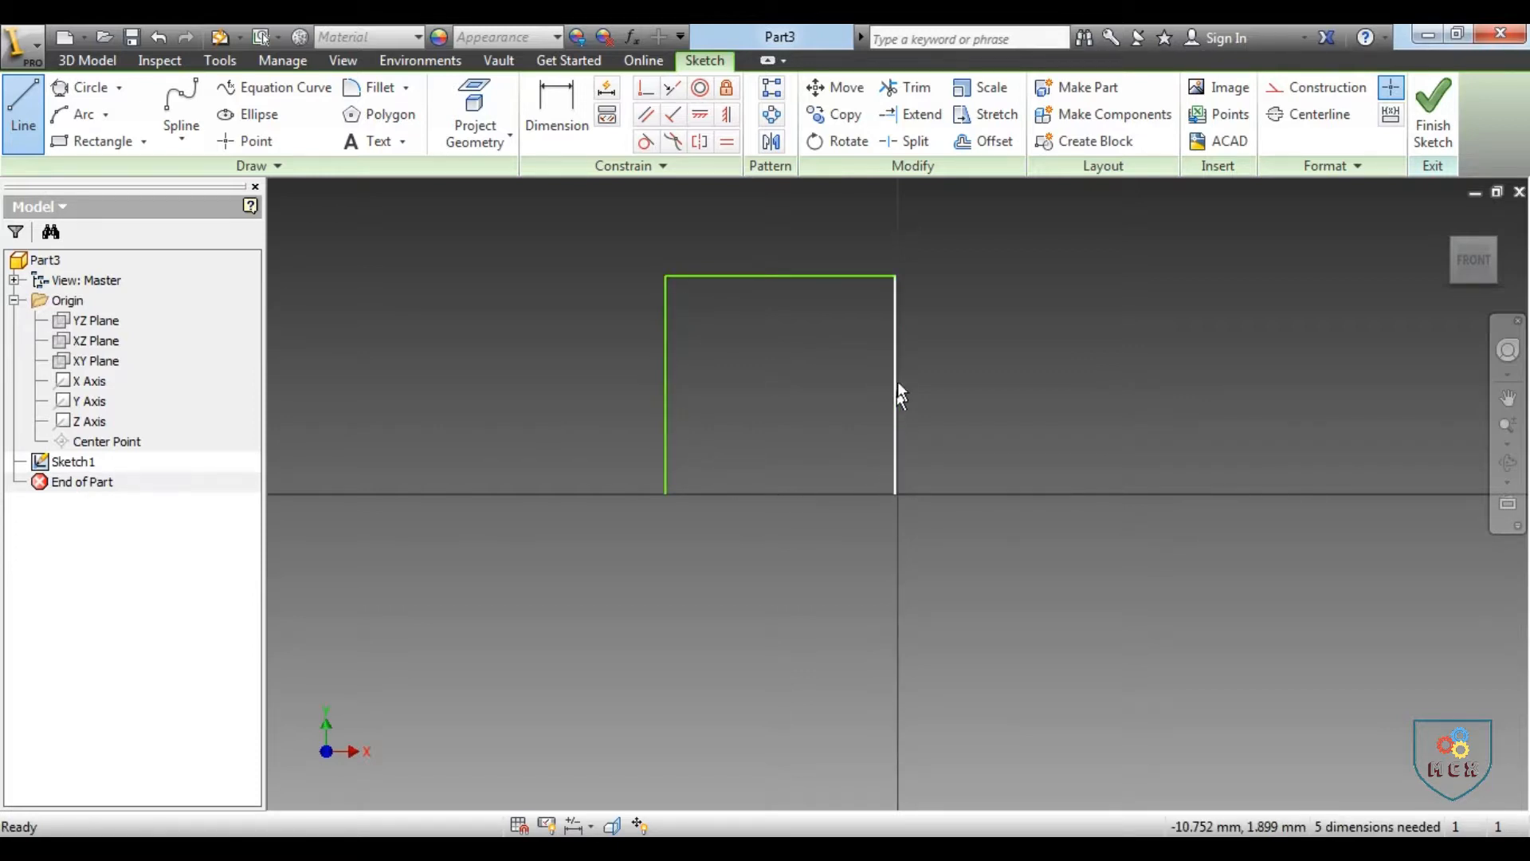
key(Escape)
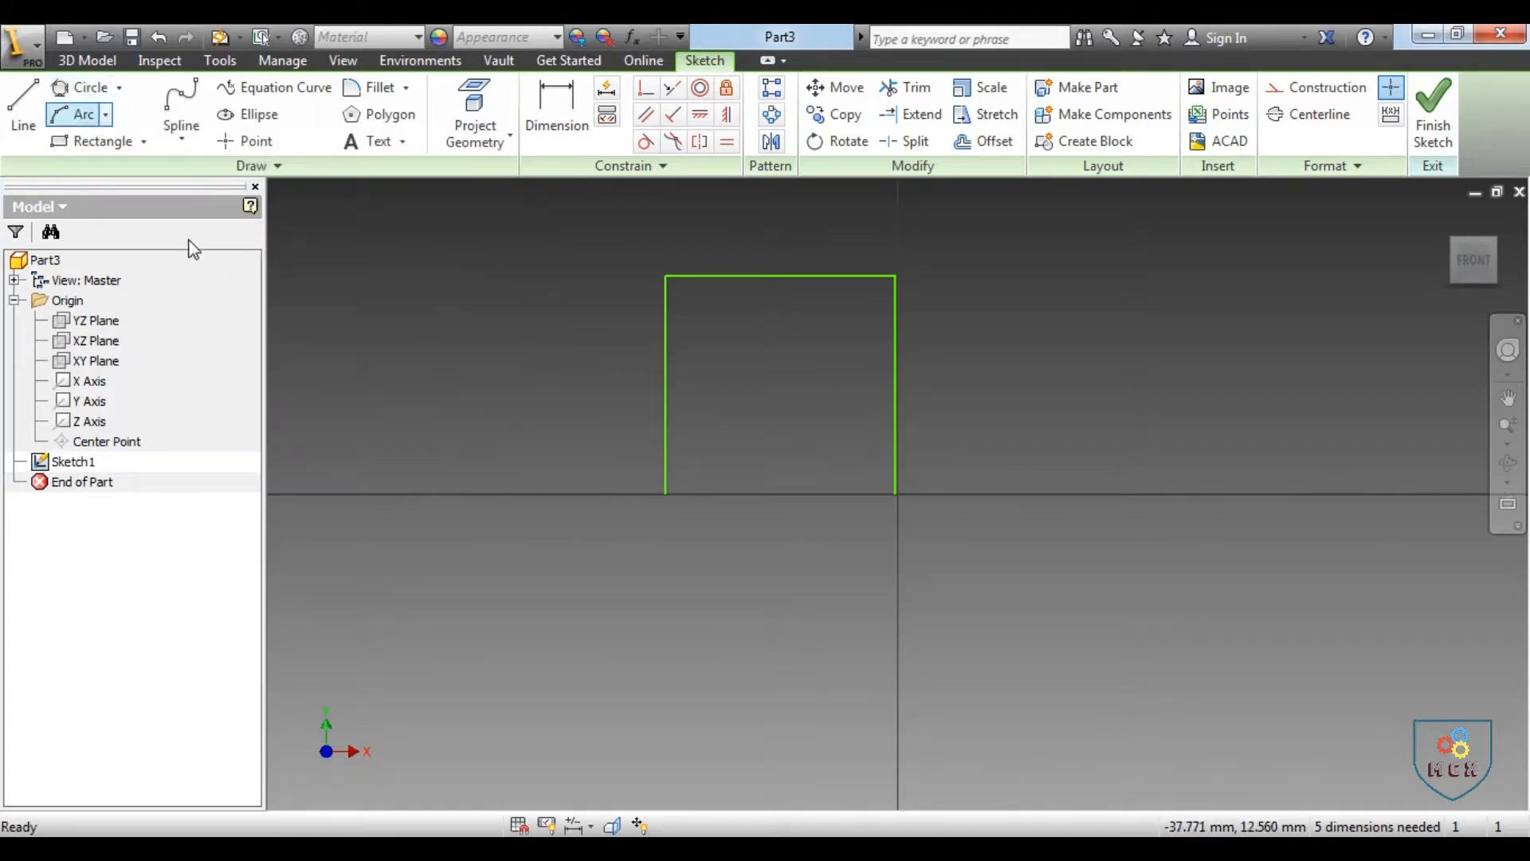
Step: Draw a tangent circle touching the two vertical lines and the horizontal line between them
click(84, 91)
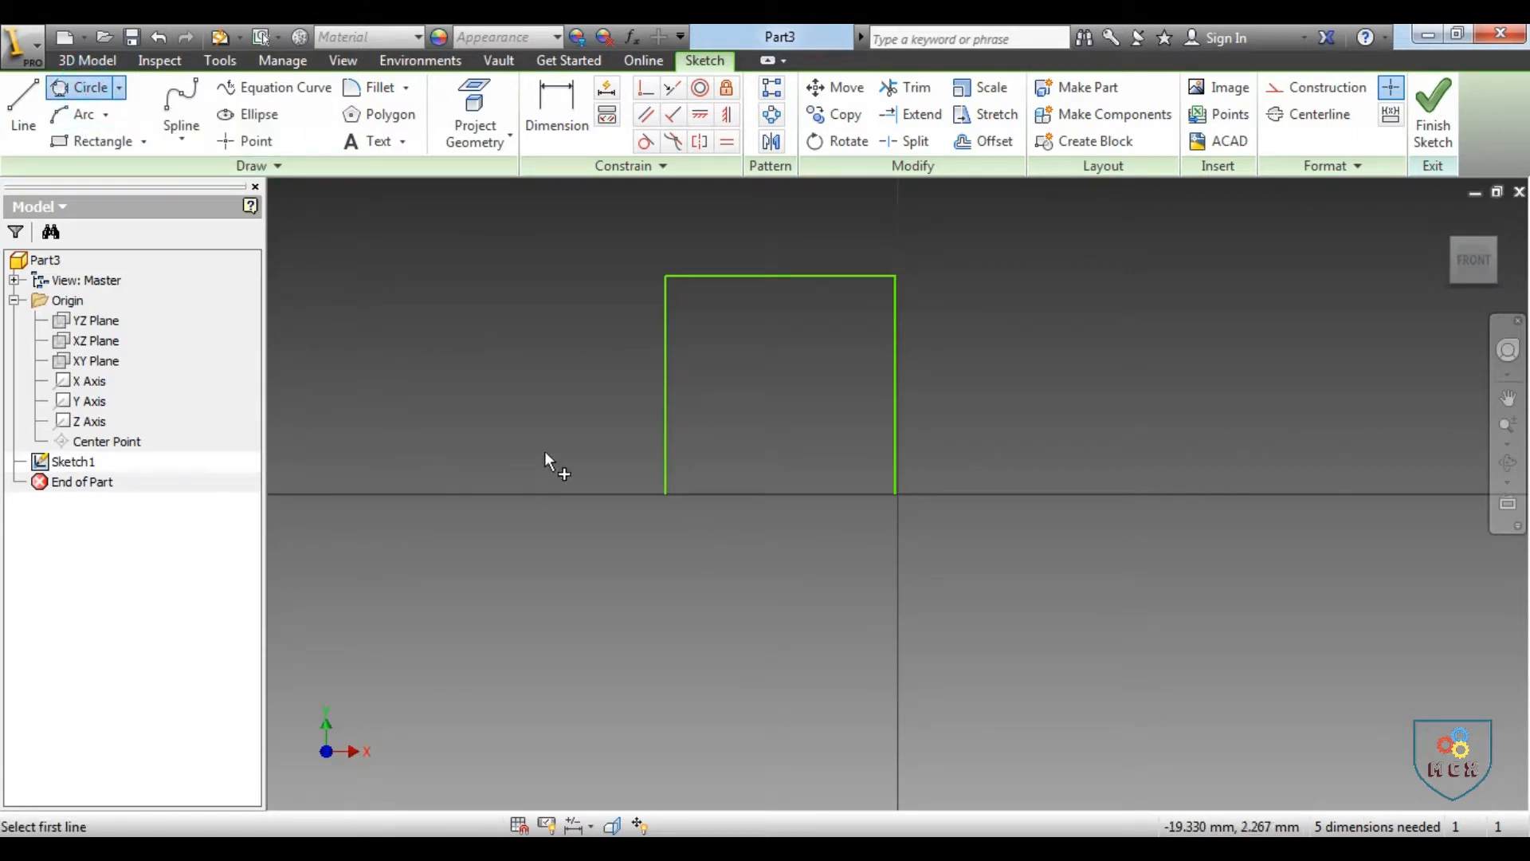
click(663, 368)
click(748, 277)
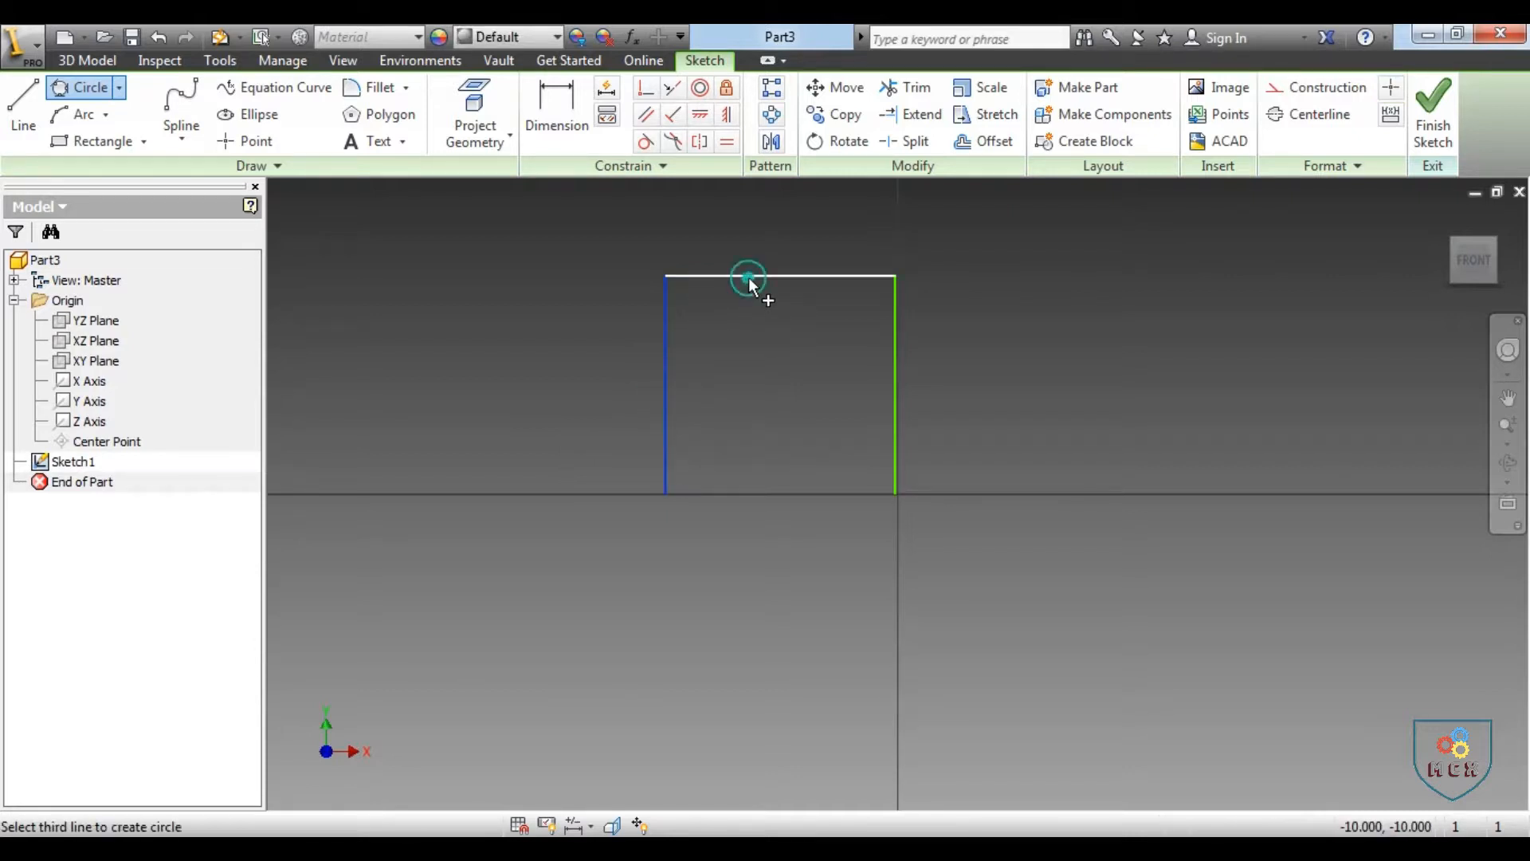
click(898, 375)
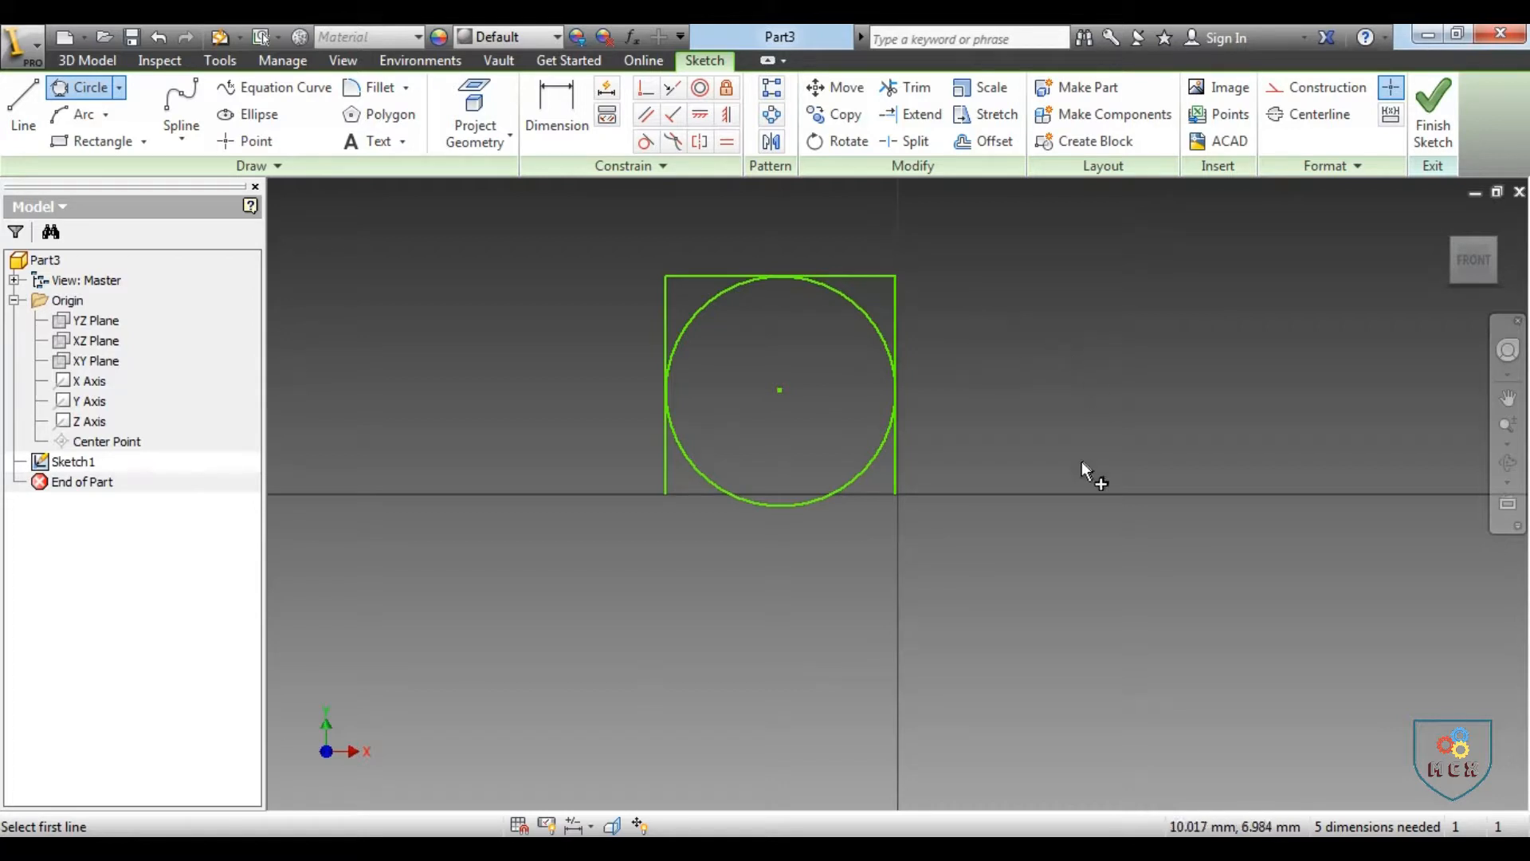
Step: Sketch a three-point arc with a radius of about 6.7 mm, bulging upward, with both endpoints on the positive X axis
click(106, 115)
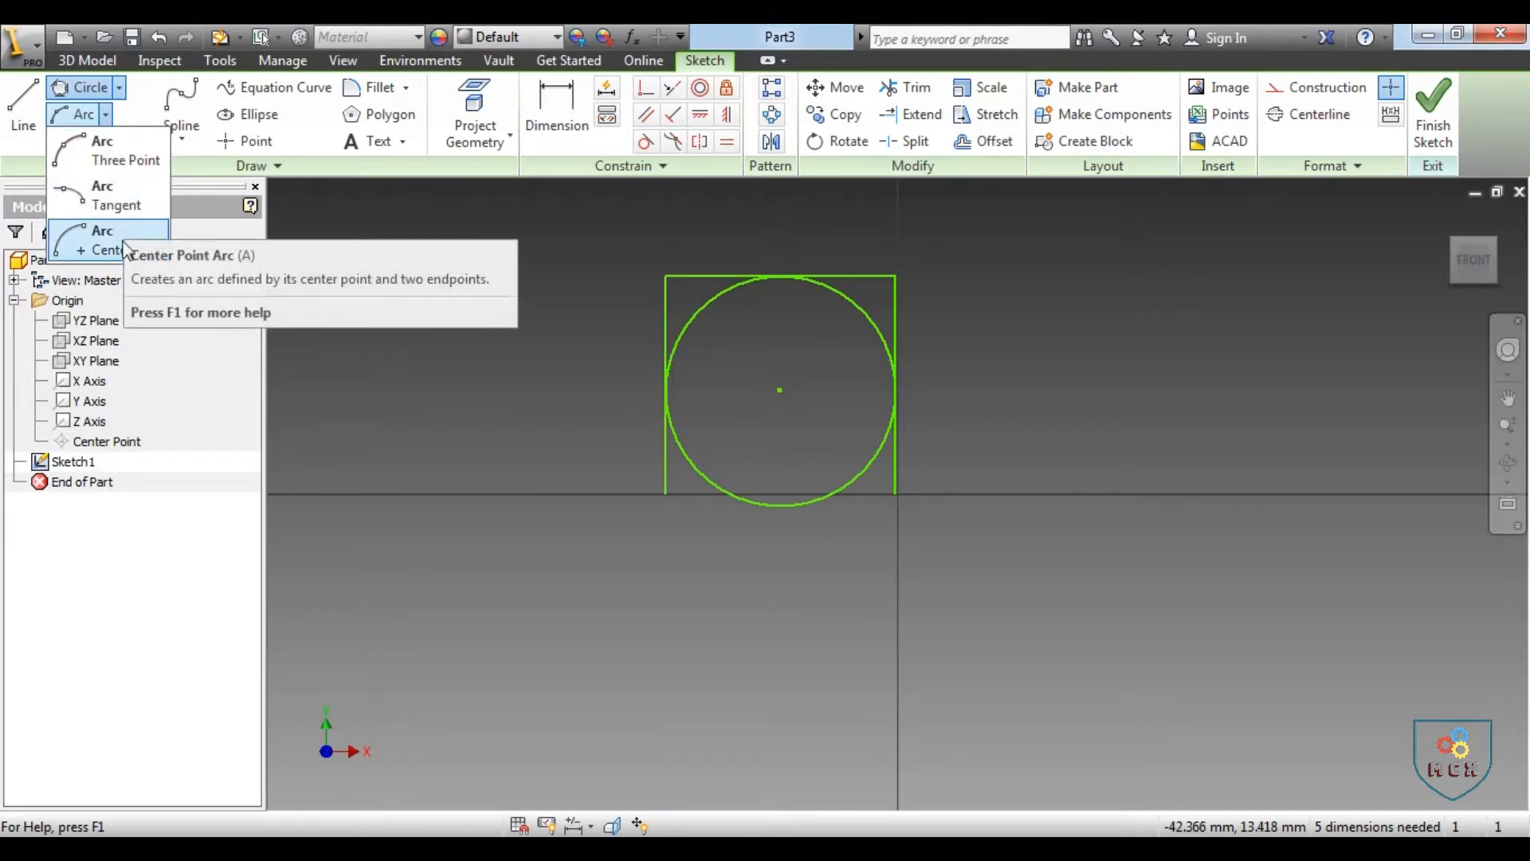
click(117, 159)
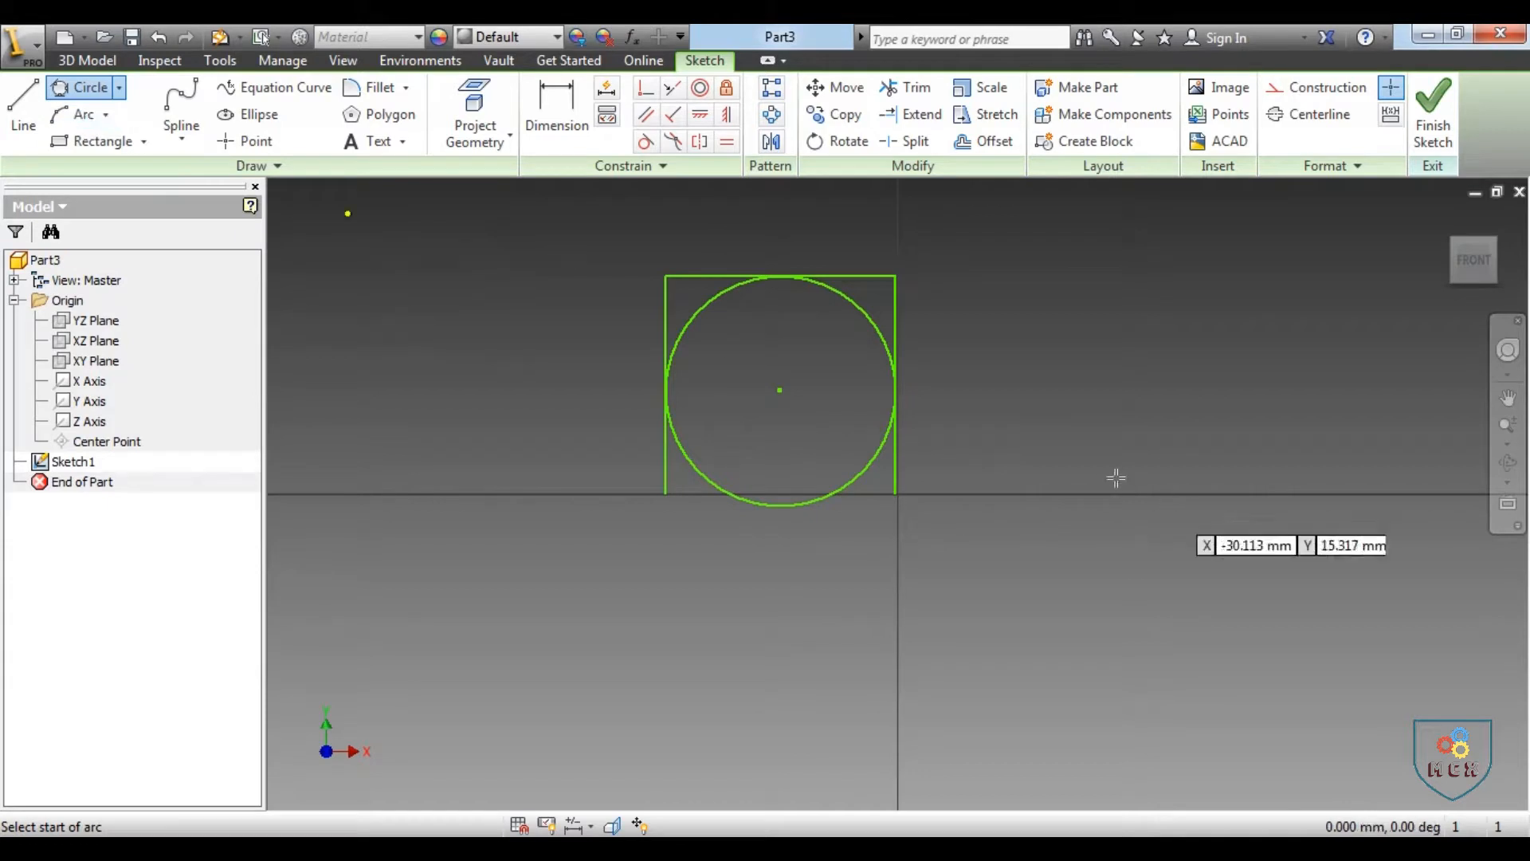
click(1032, 495)
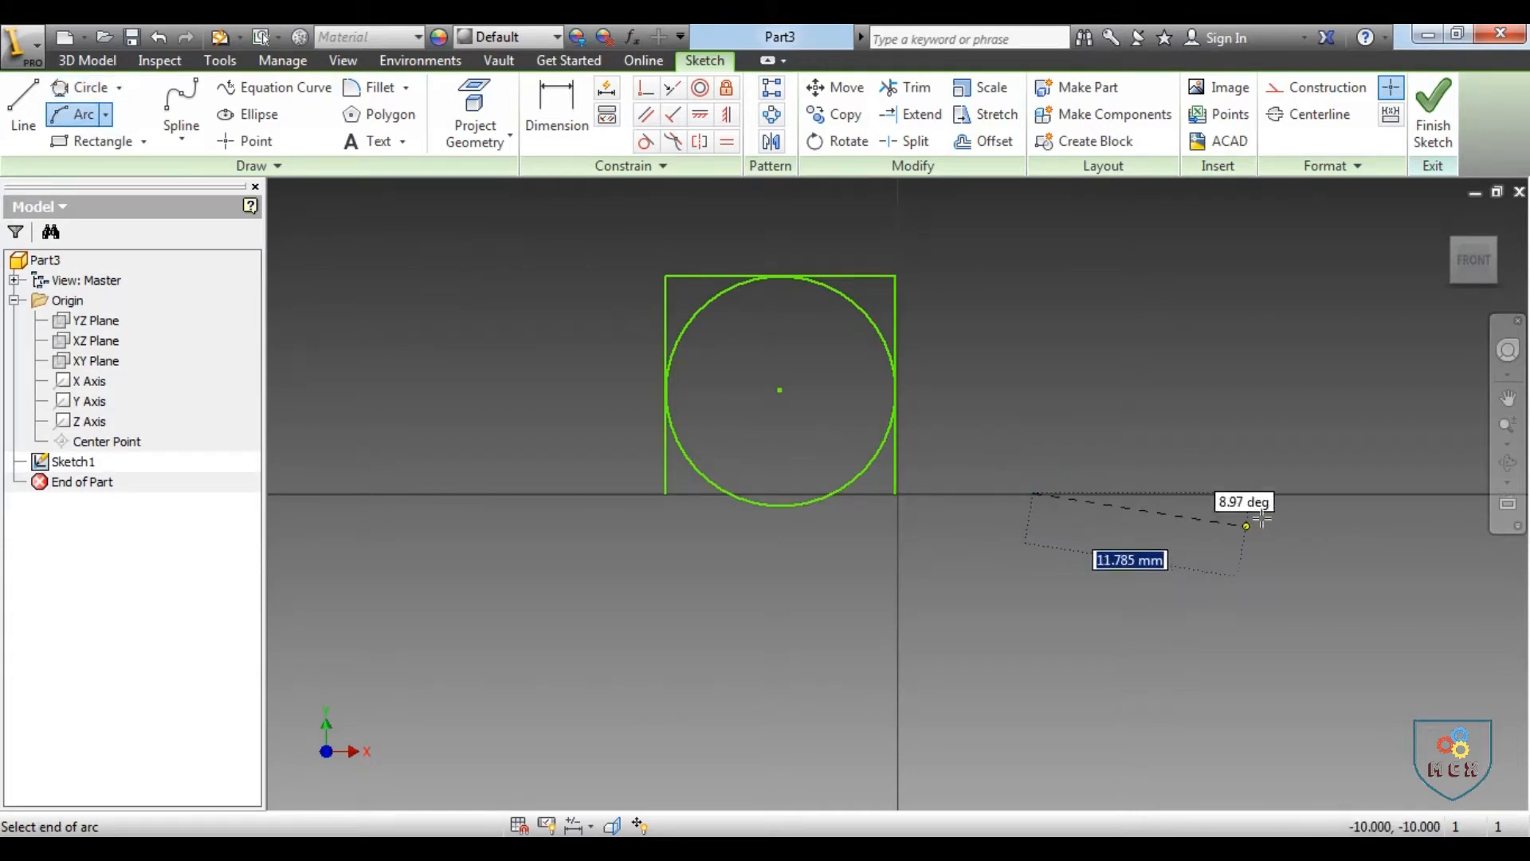
click(1279, 493)
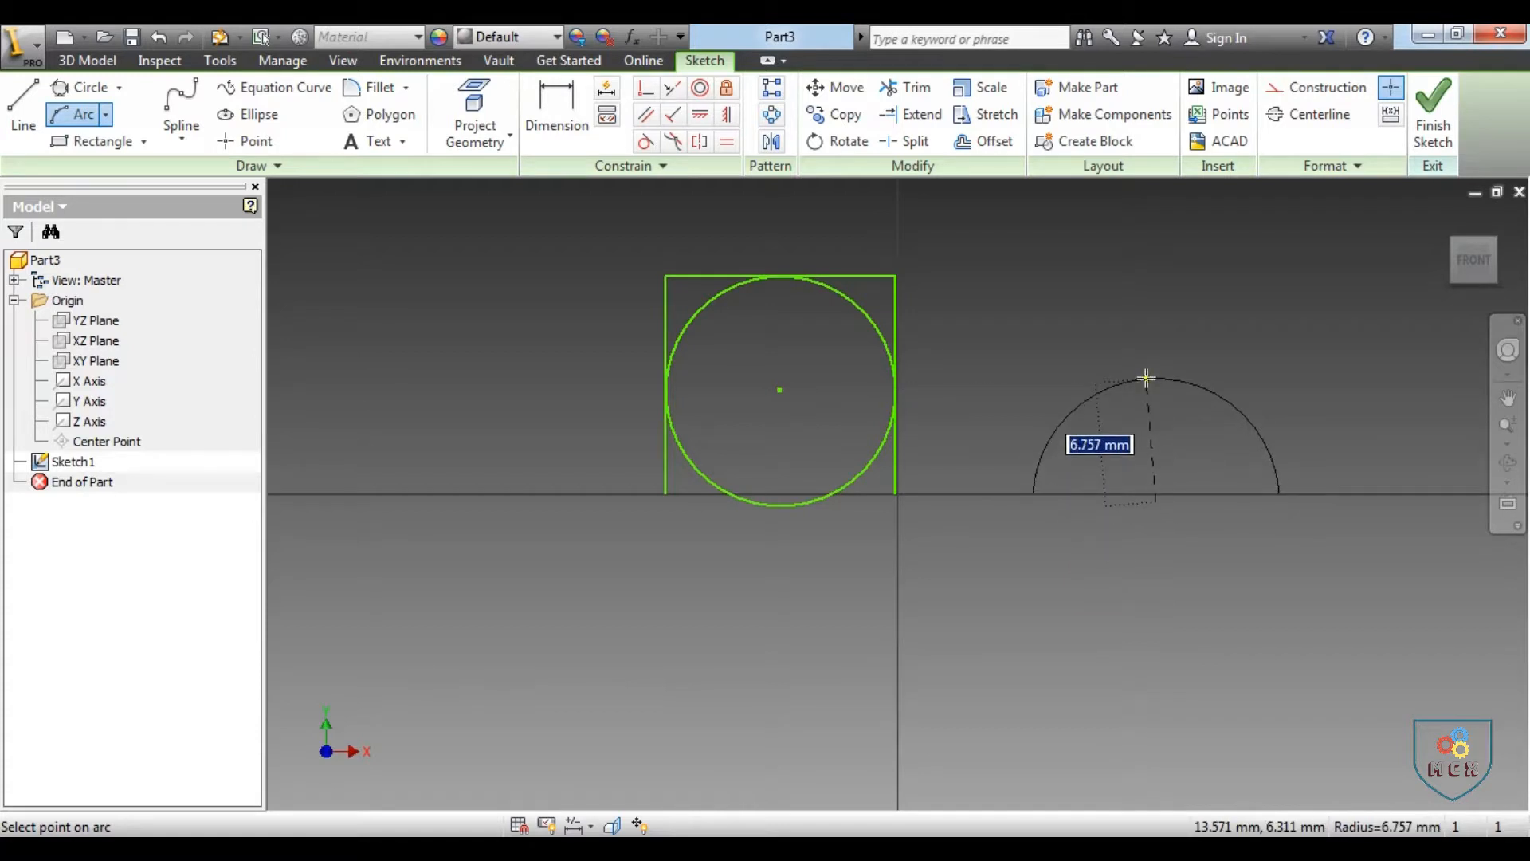
click(1145, 375)
right_click(1187, 363)
click(1250, 345)
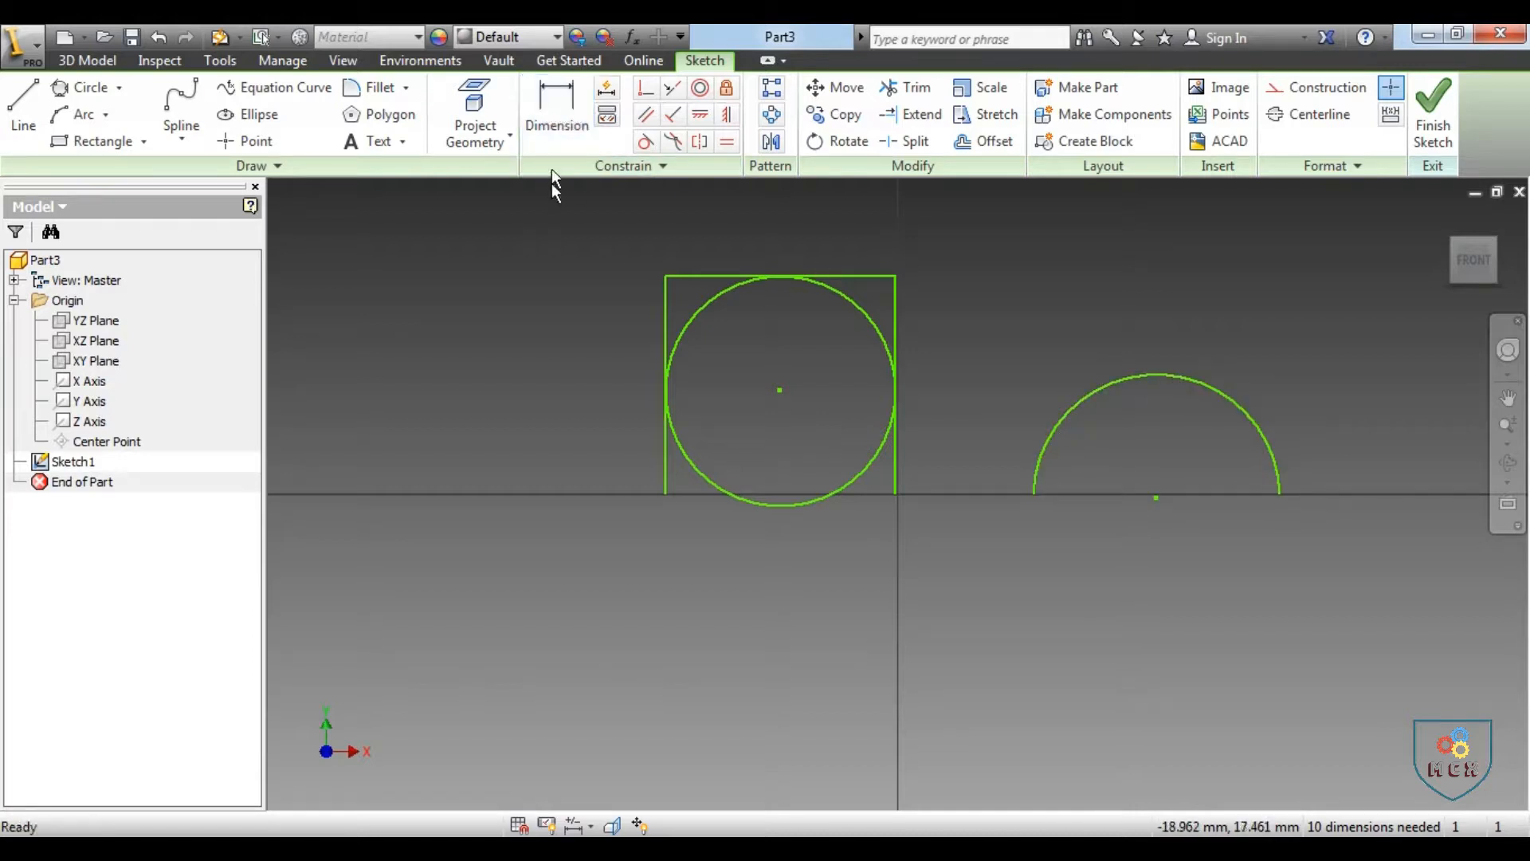
Step: Dimension the radius of the three-point arc on the positive X axis and set it to 12 mm
click(551, 117)
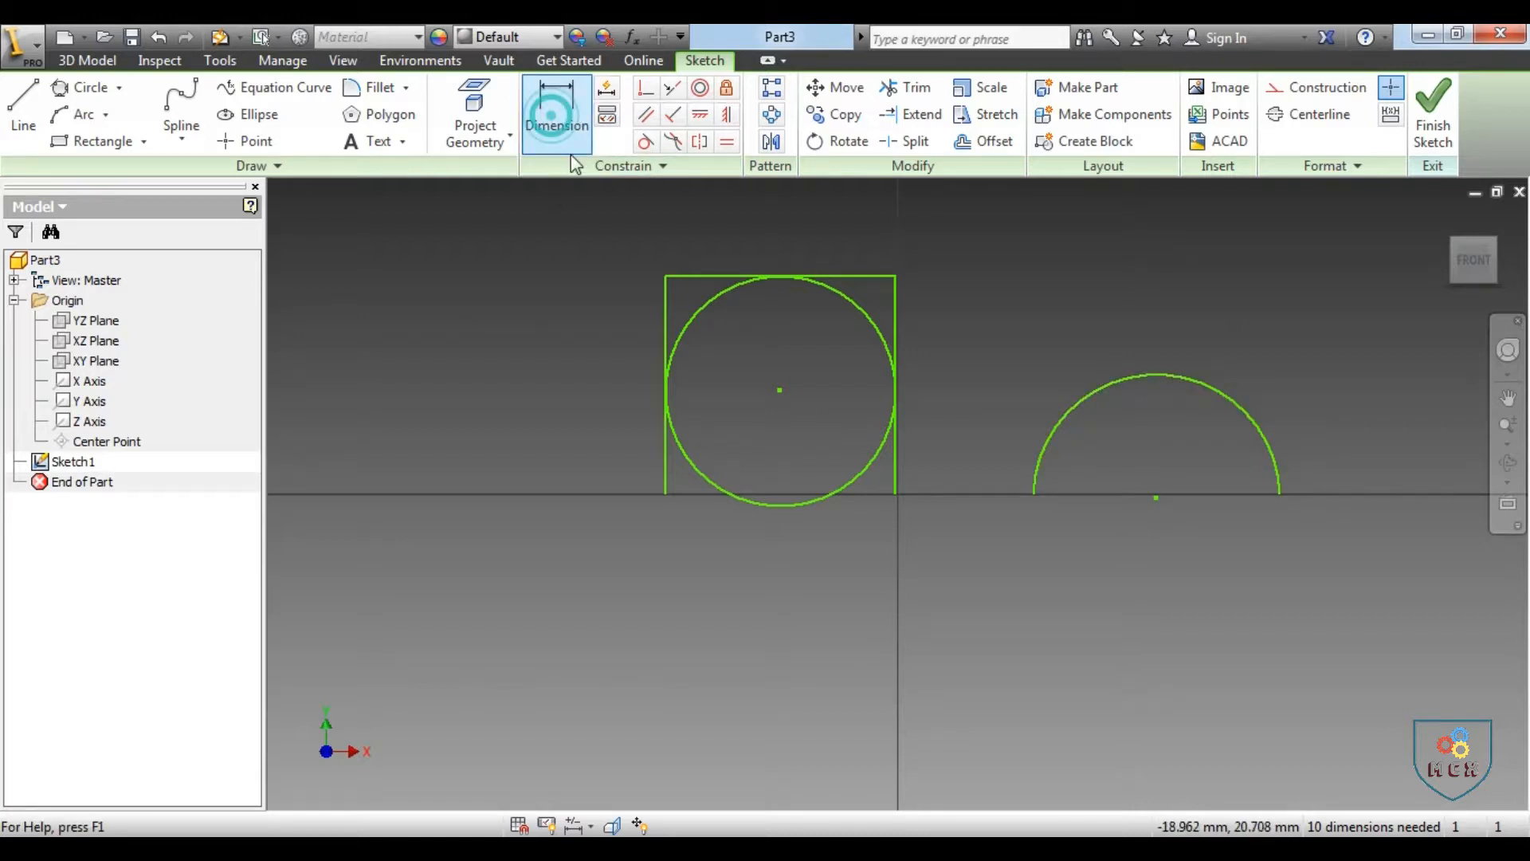
click(1179, 374)
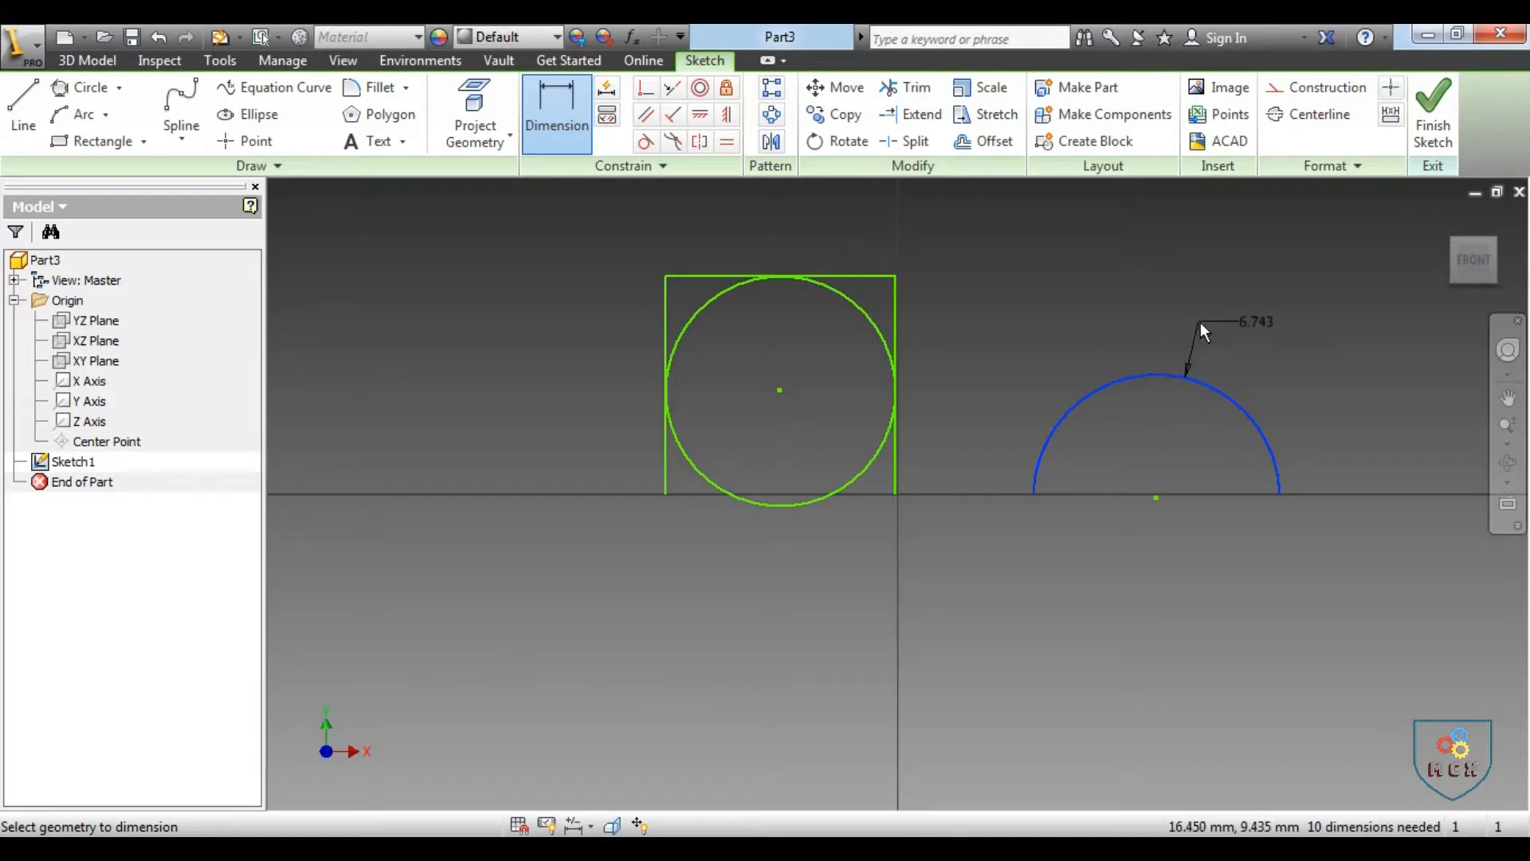
click(1201, 322)
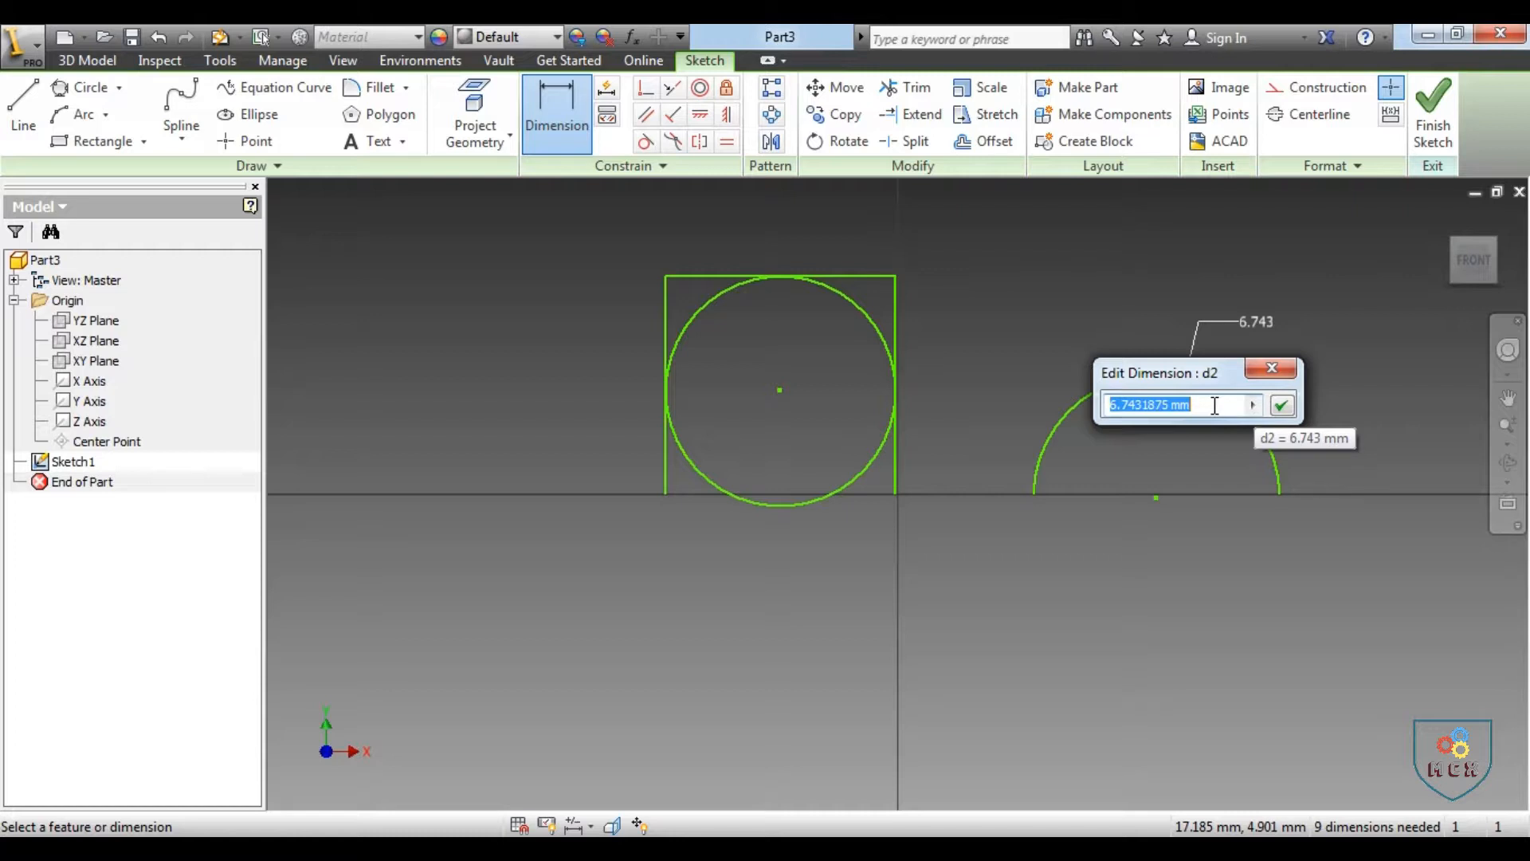
text(12)
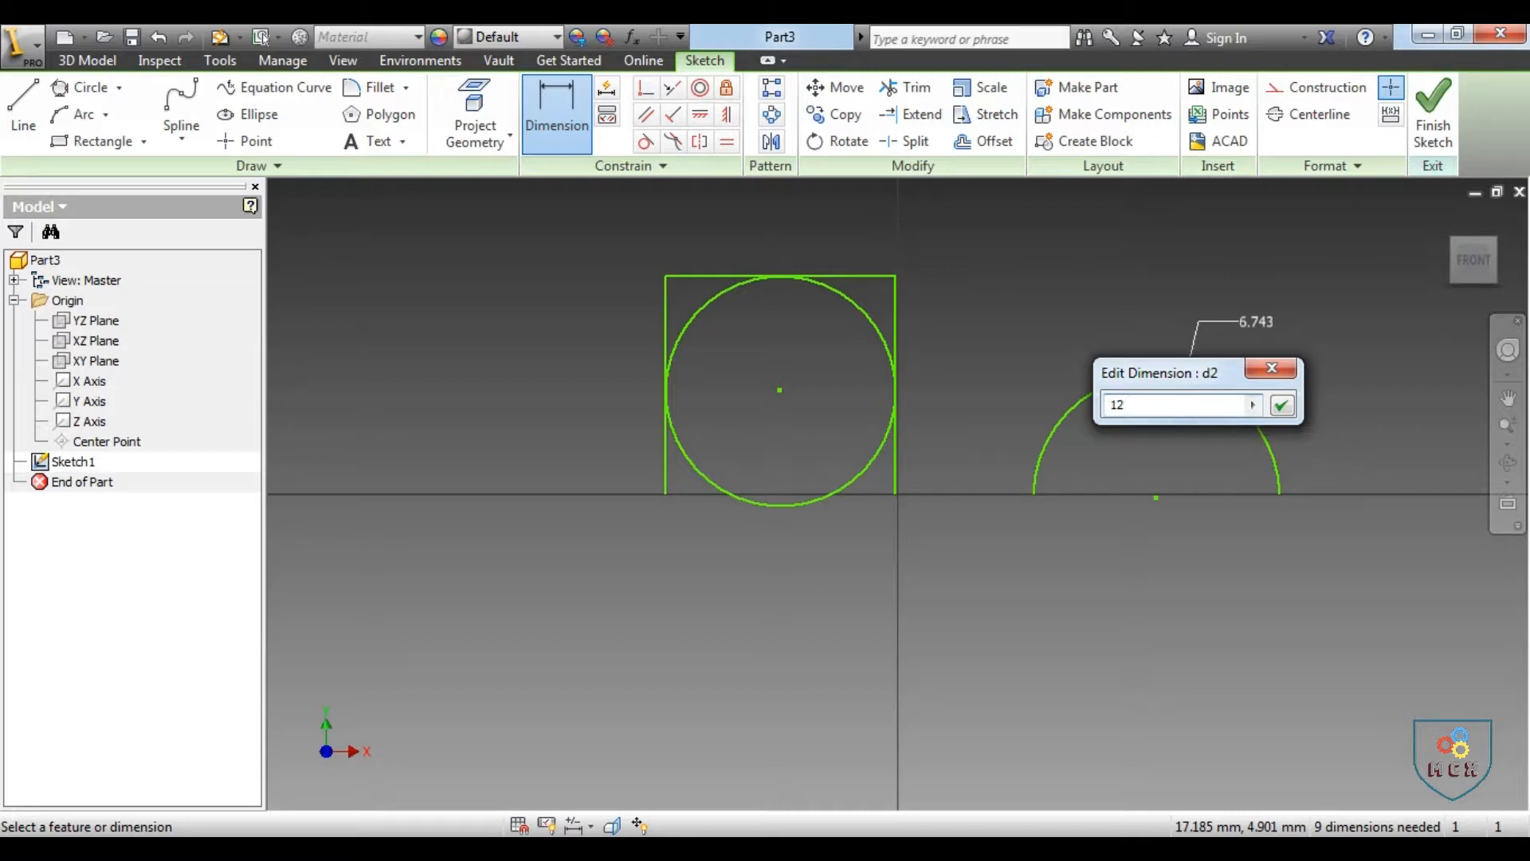
key(Return)
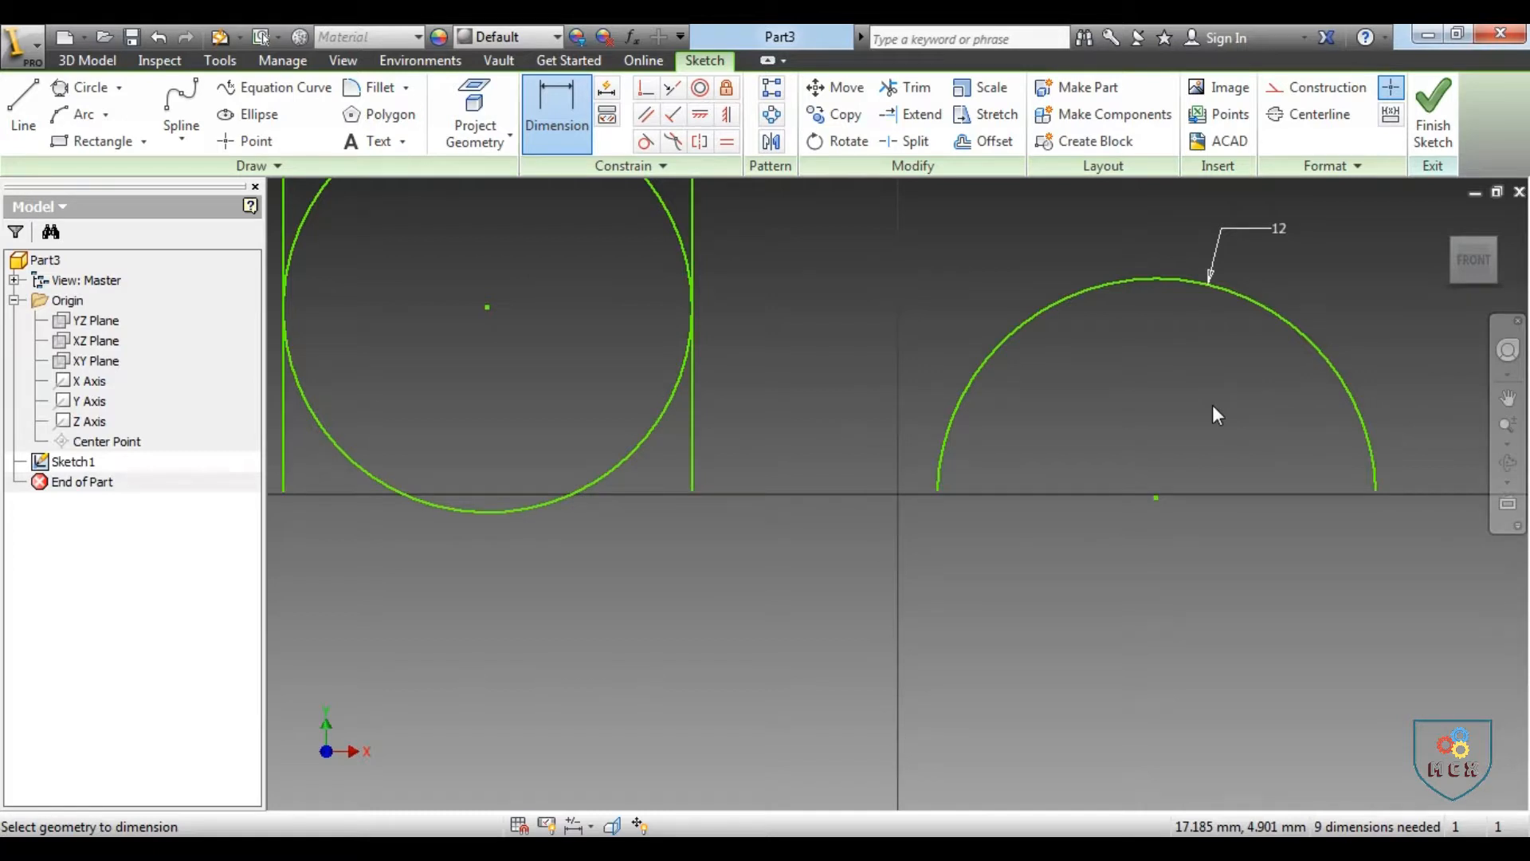
Step: Draw a center point arc centered on the negative X axis, with a radius of about 21.3 mm and a 145-degree sweep above the axis
scroll(1212, 405, down, 3)
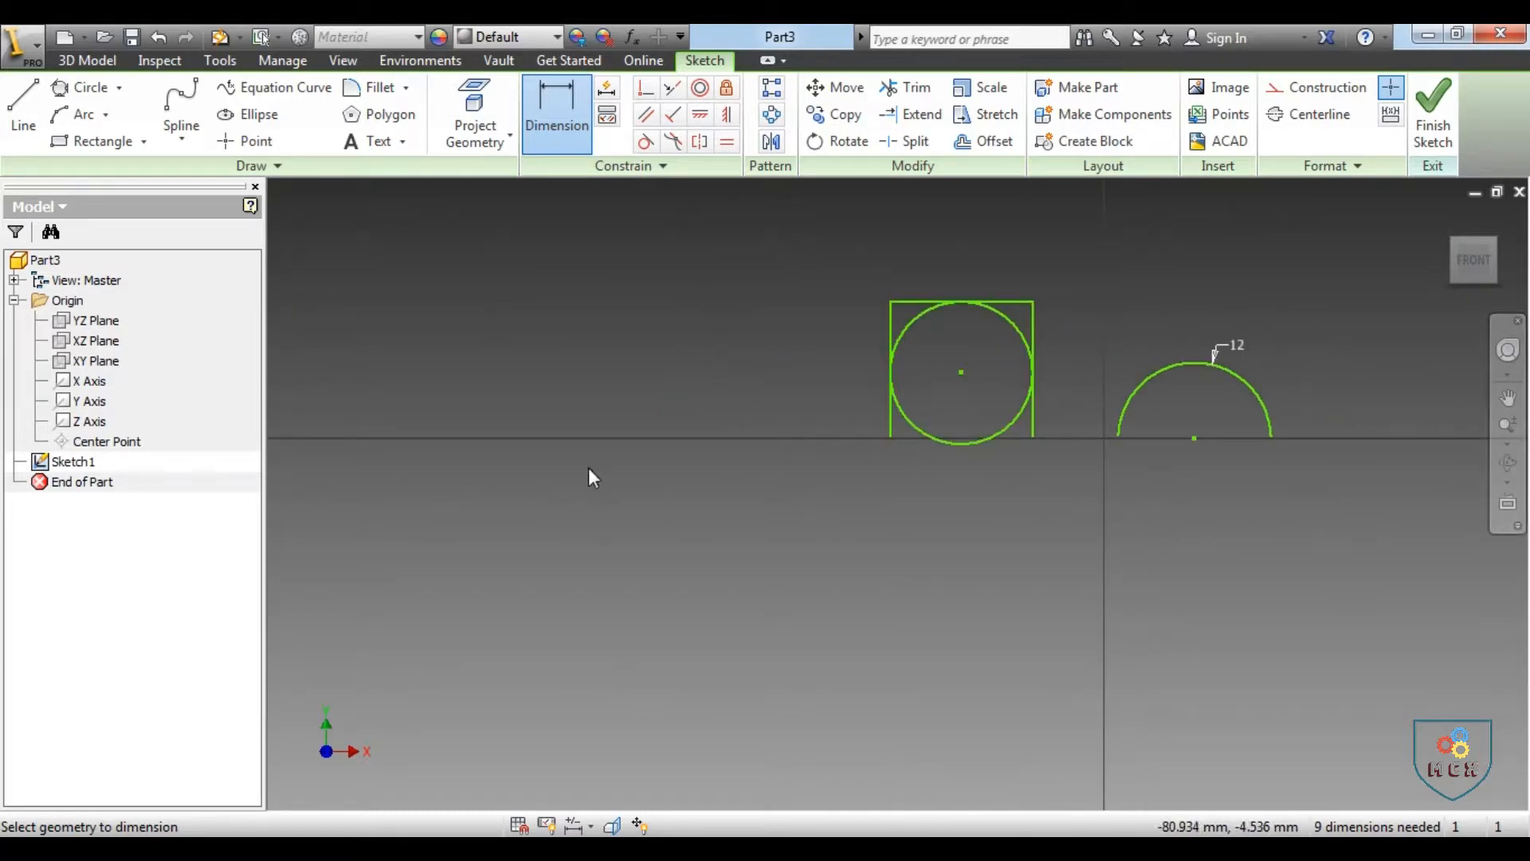
click(107, 116)
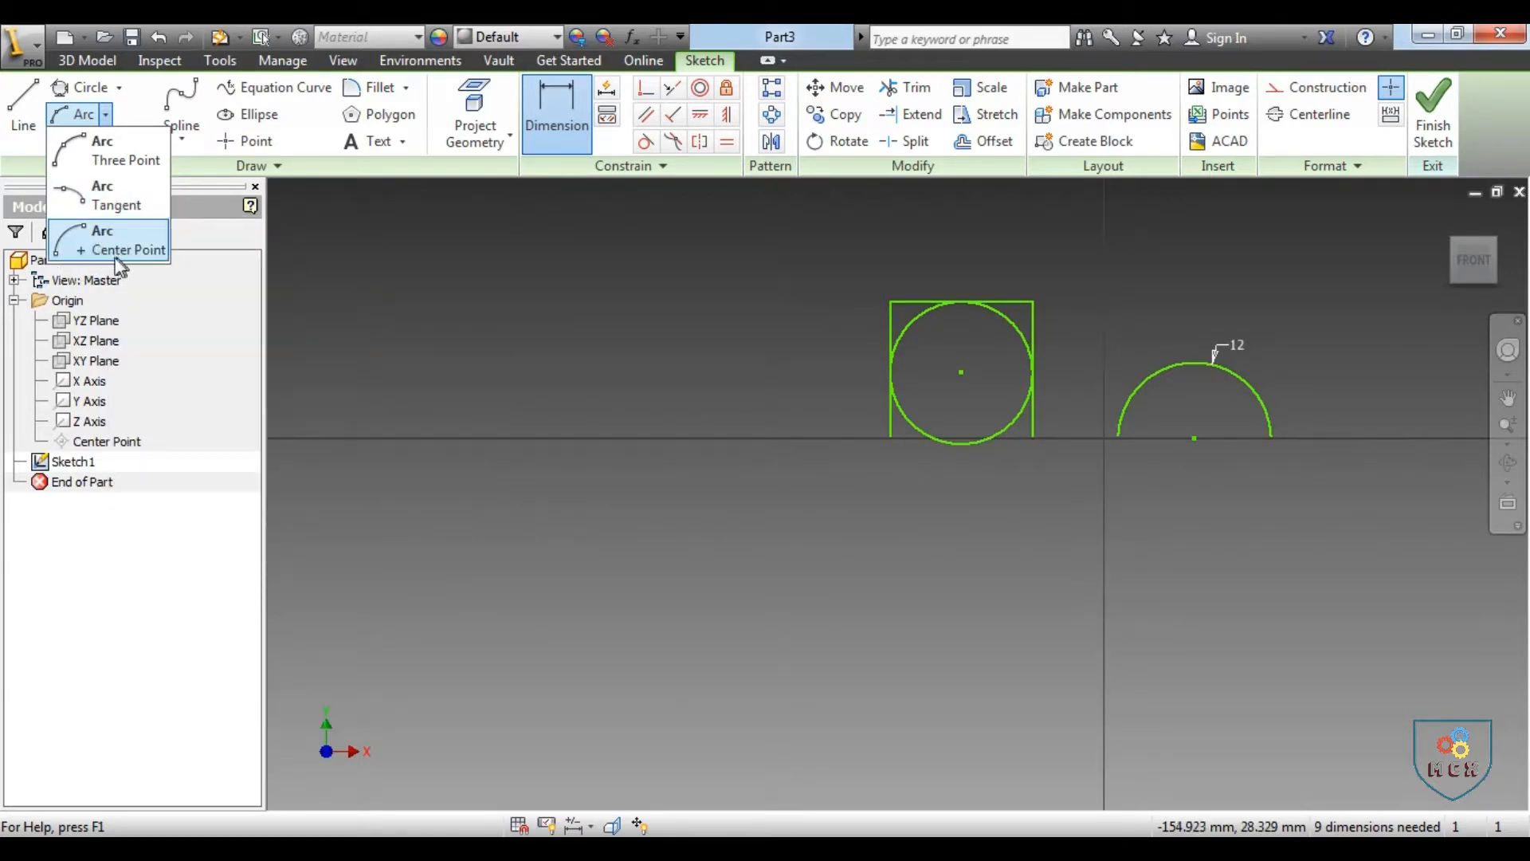
click(128, 252)
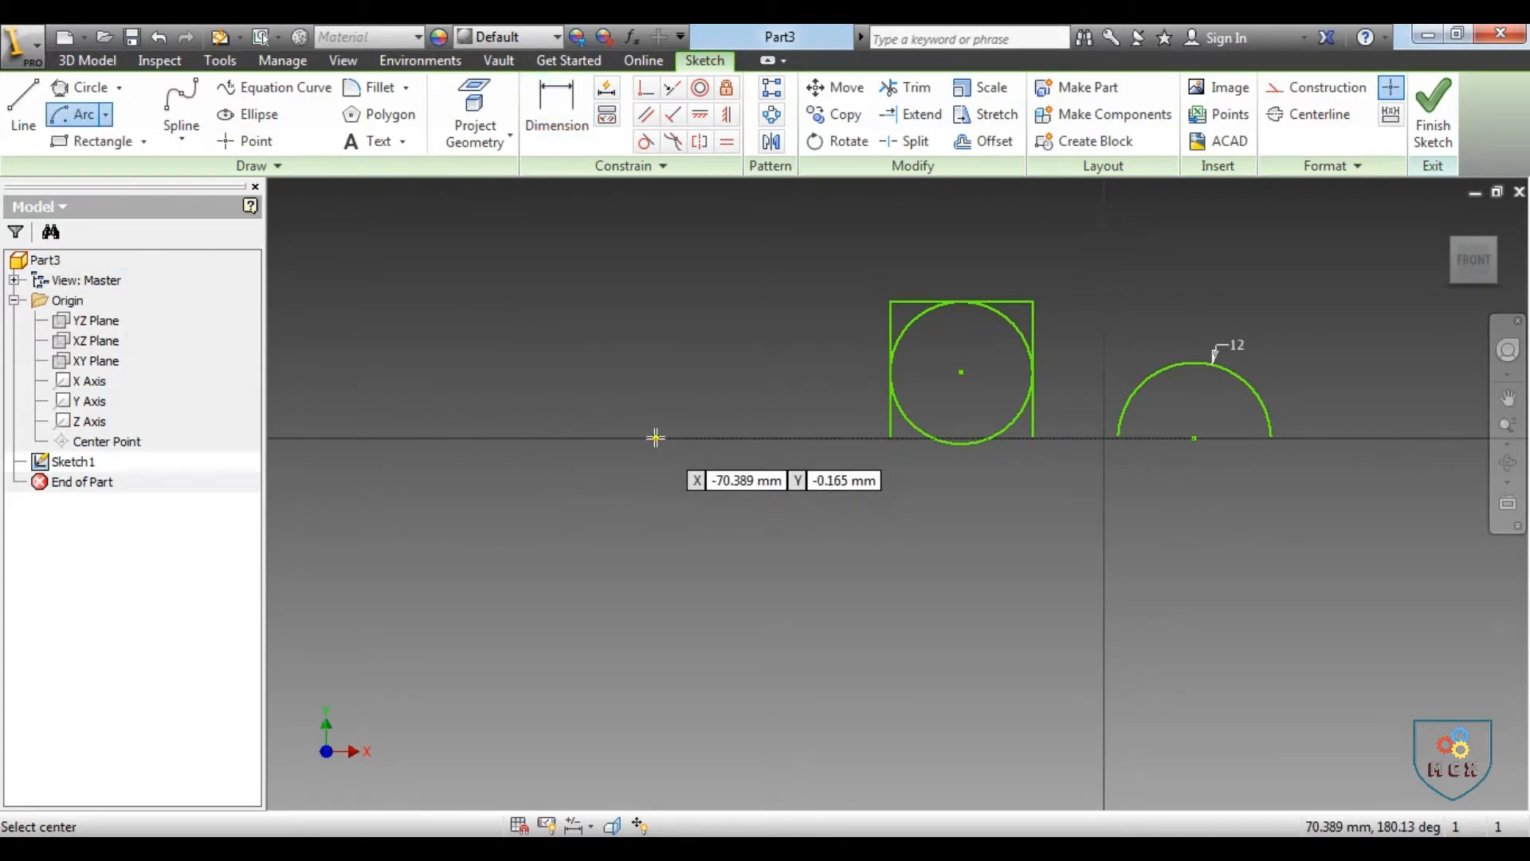
click(647, 461)
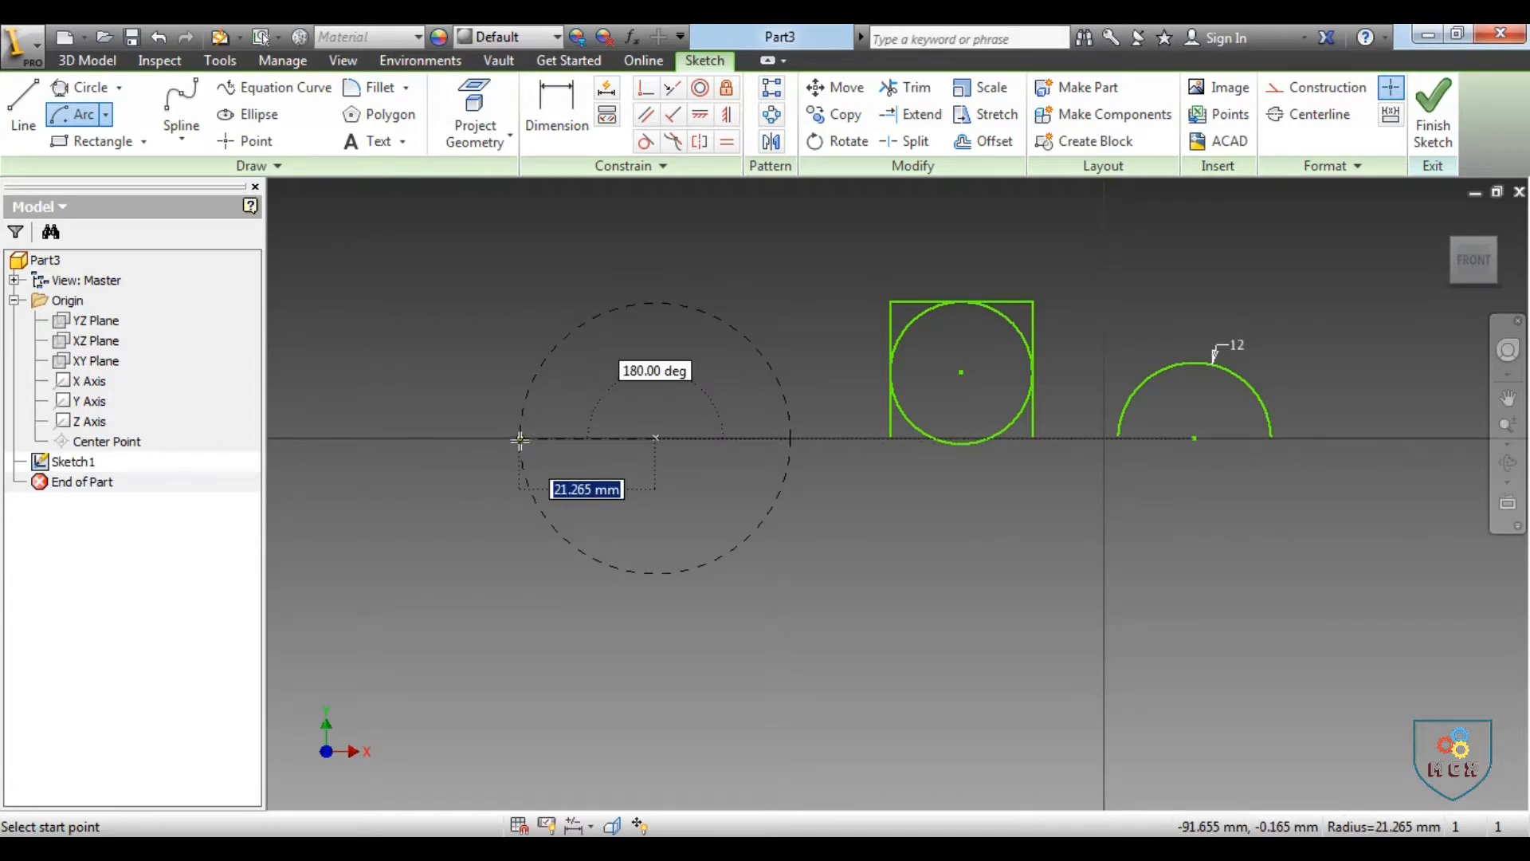
click(520, 439)
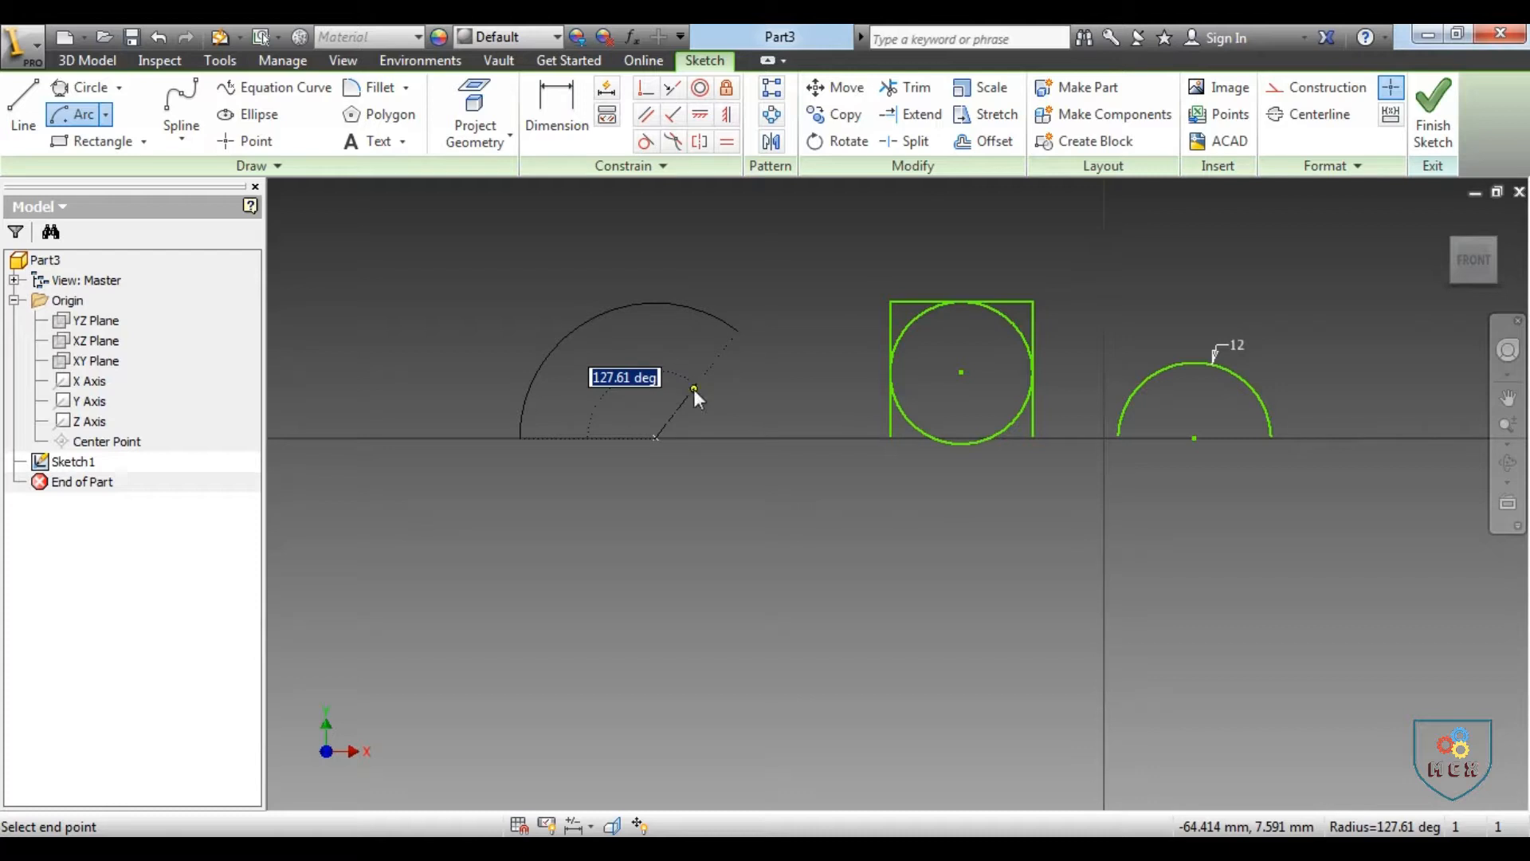
text(145)
key(Return)
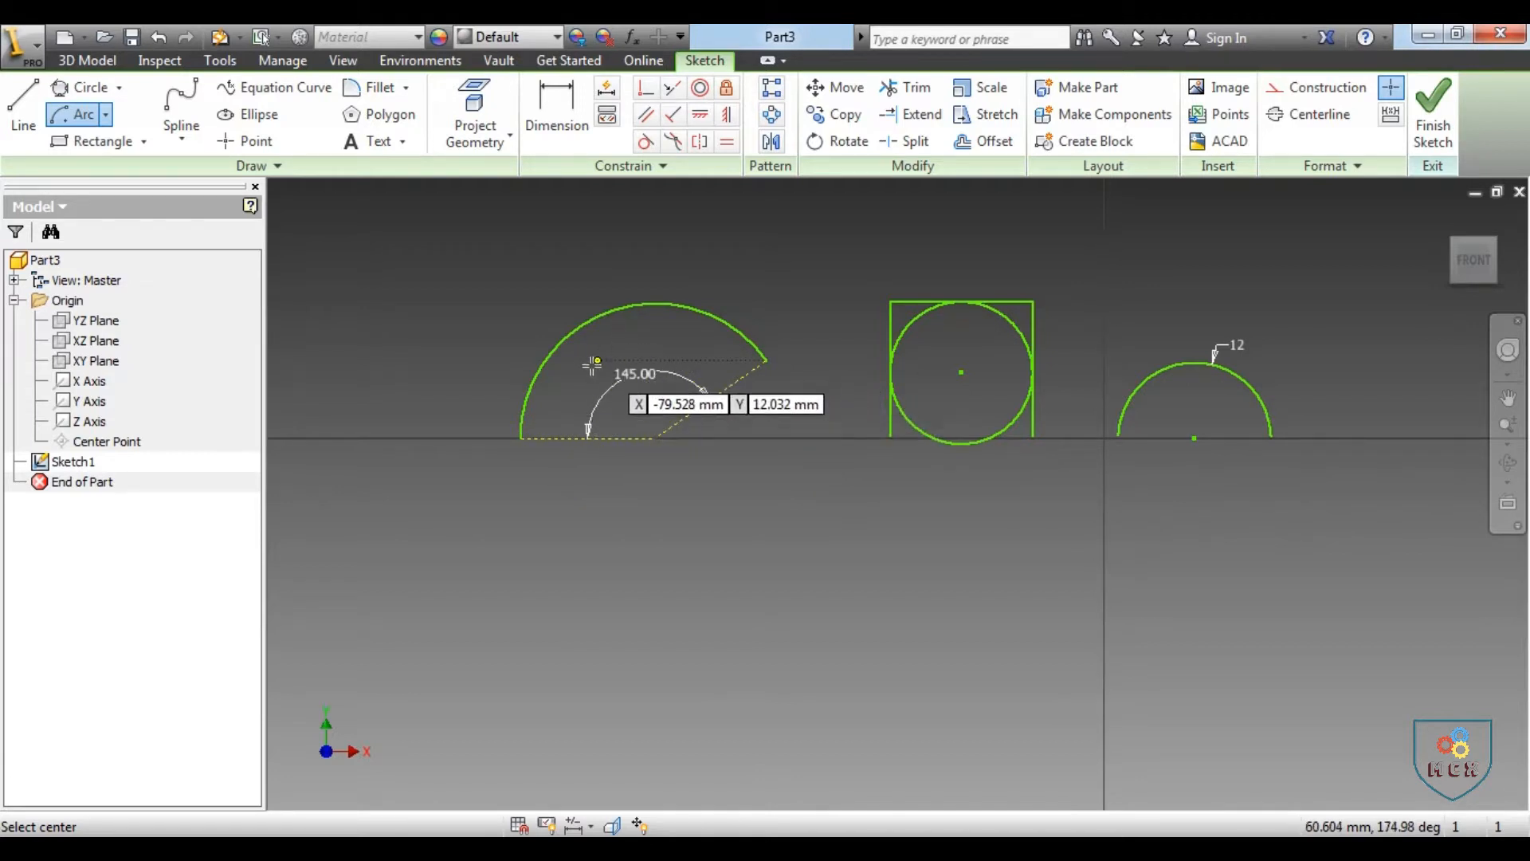
right_click(715, 247)
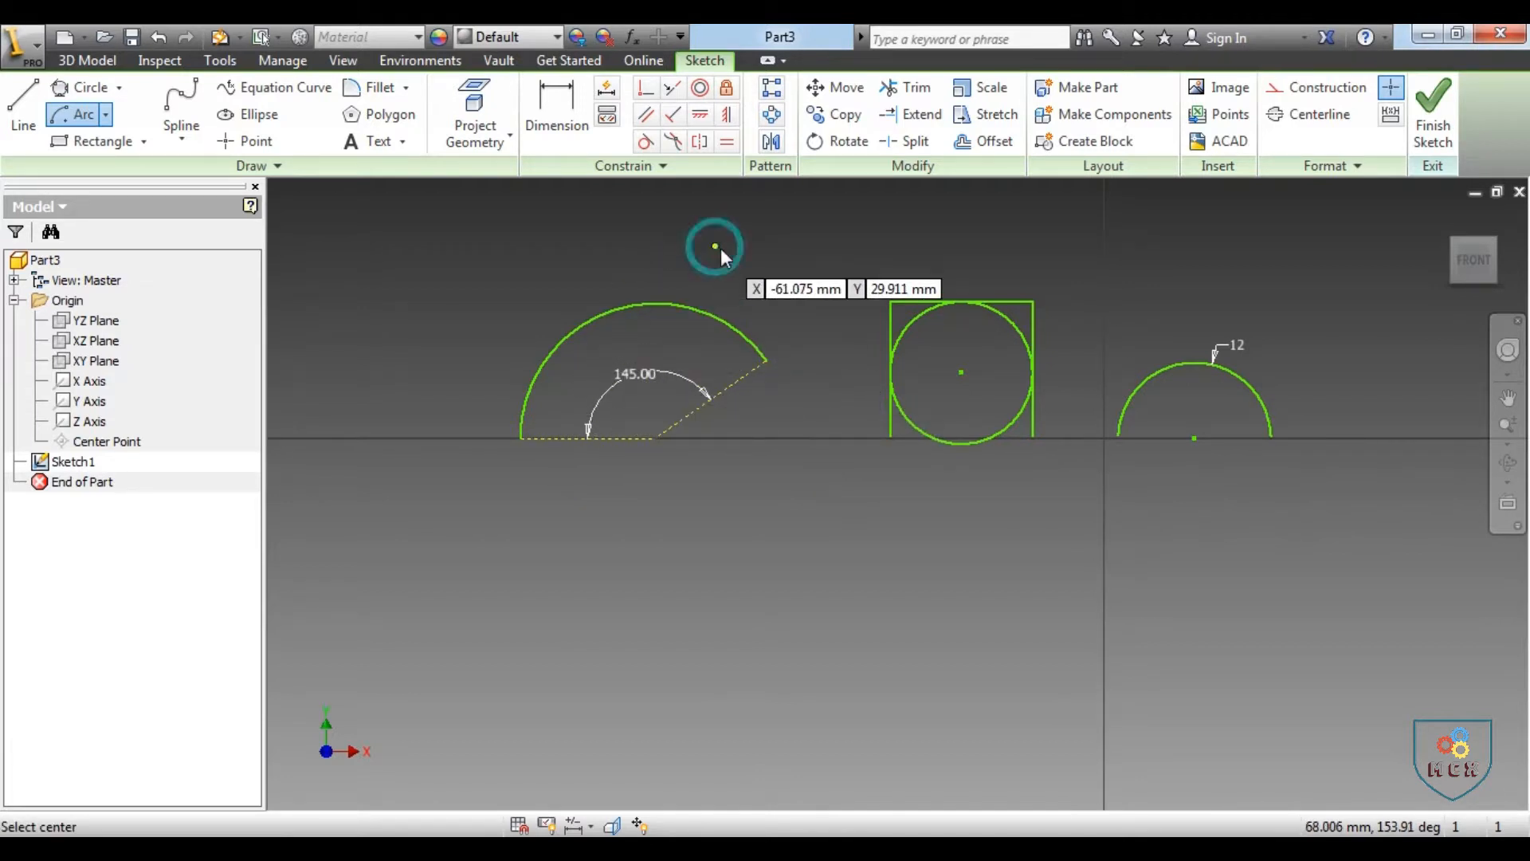
click(781, 253)
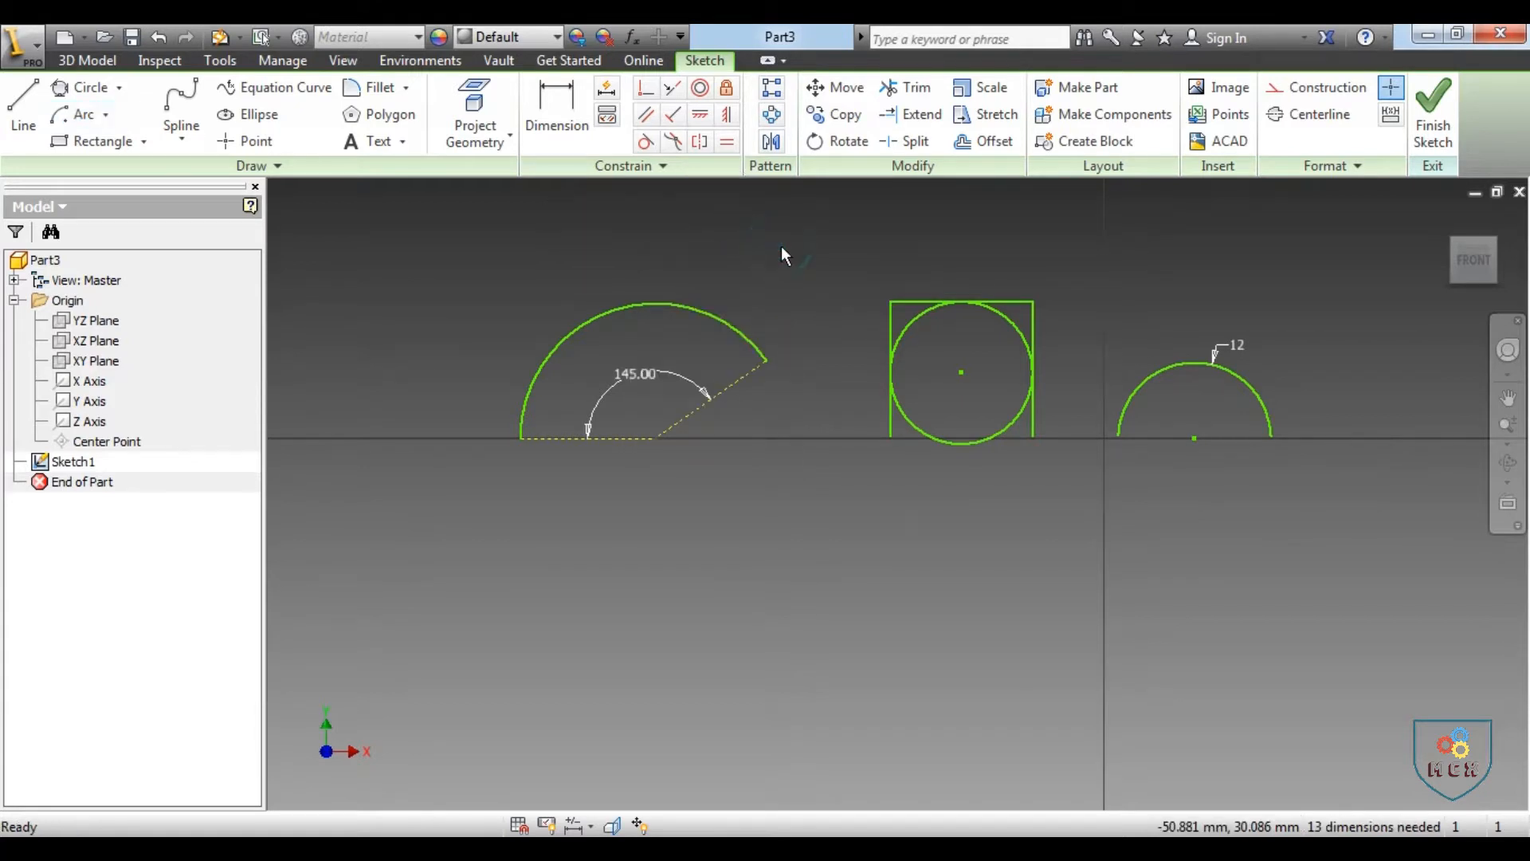
Step: Draw a two-point rectangle of about 52.5 by 27 mm below the negative X axis, under the 145-degree arc
click(143, 146)
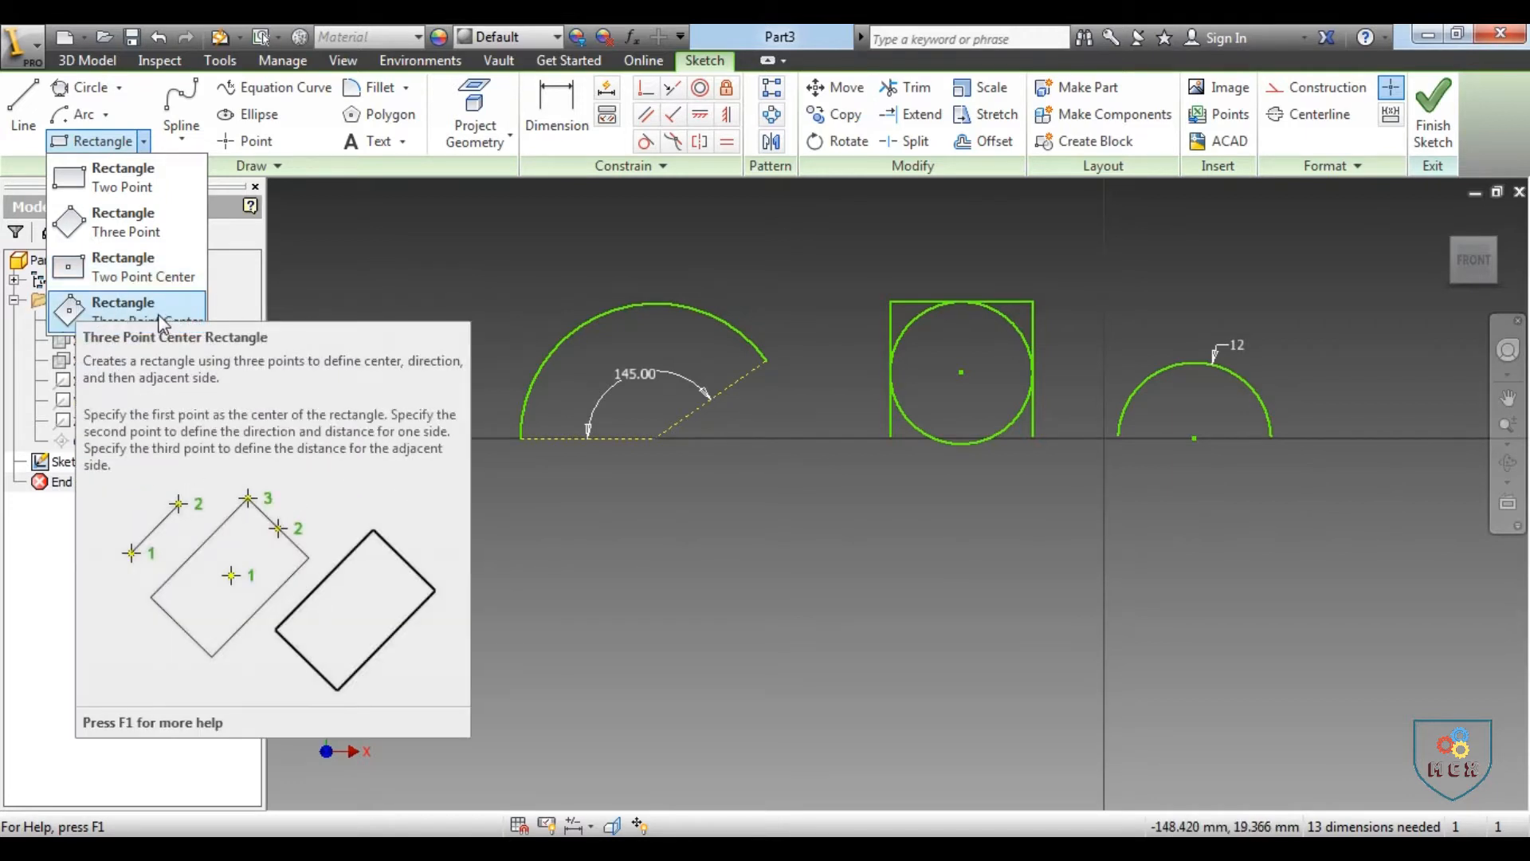
click(141, 187)
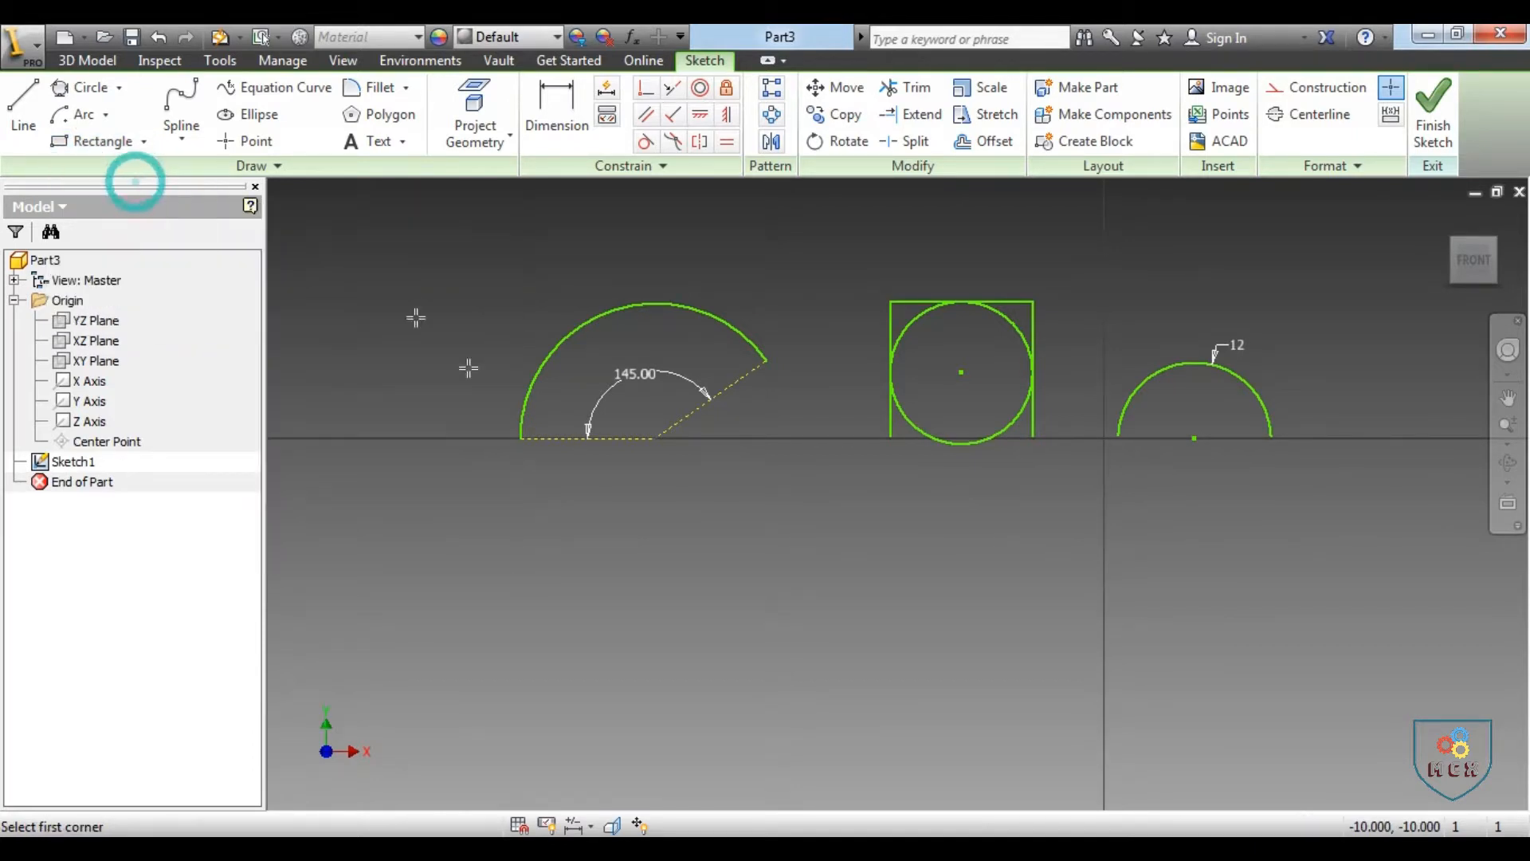
click(580, 501)
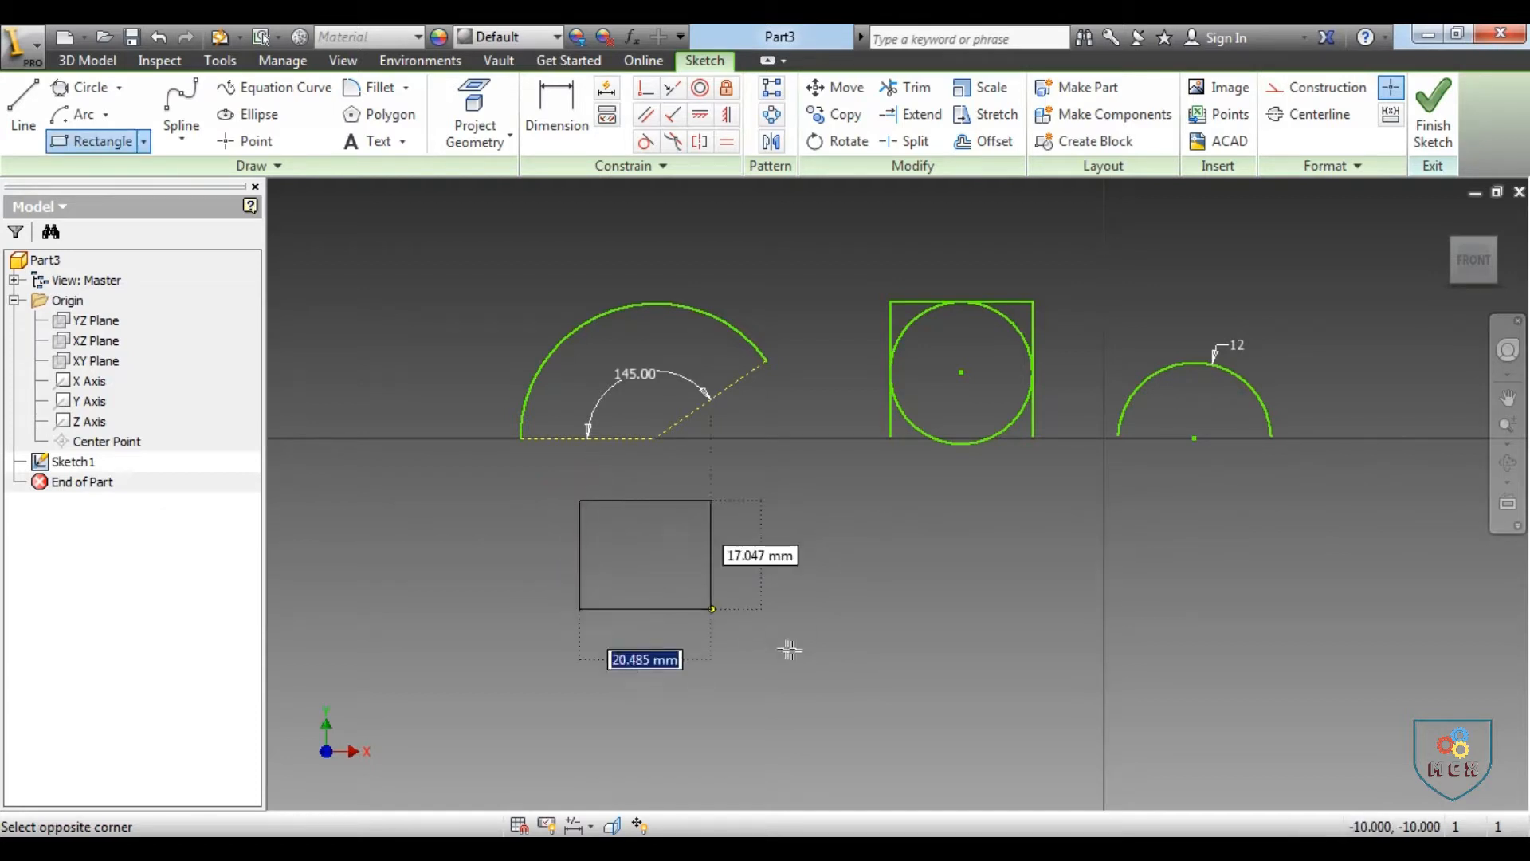
click(916, 675)
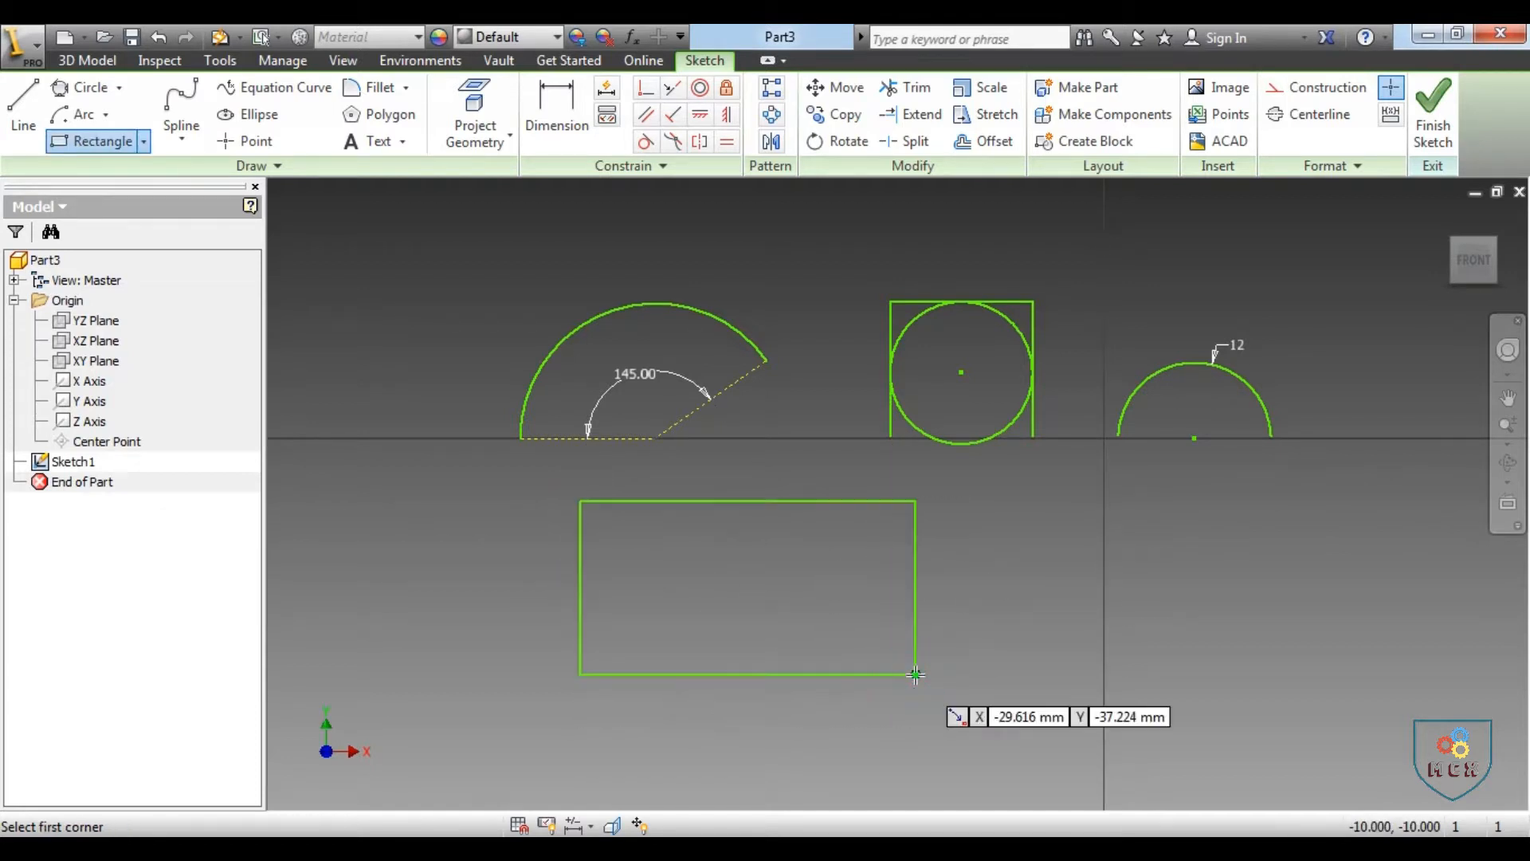
right_click(1050, 606)
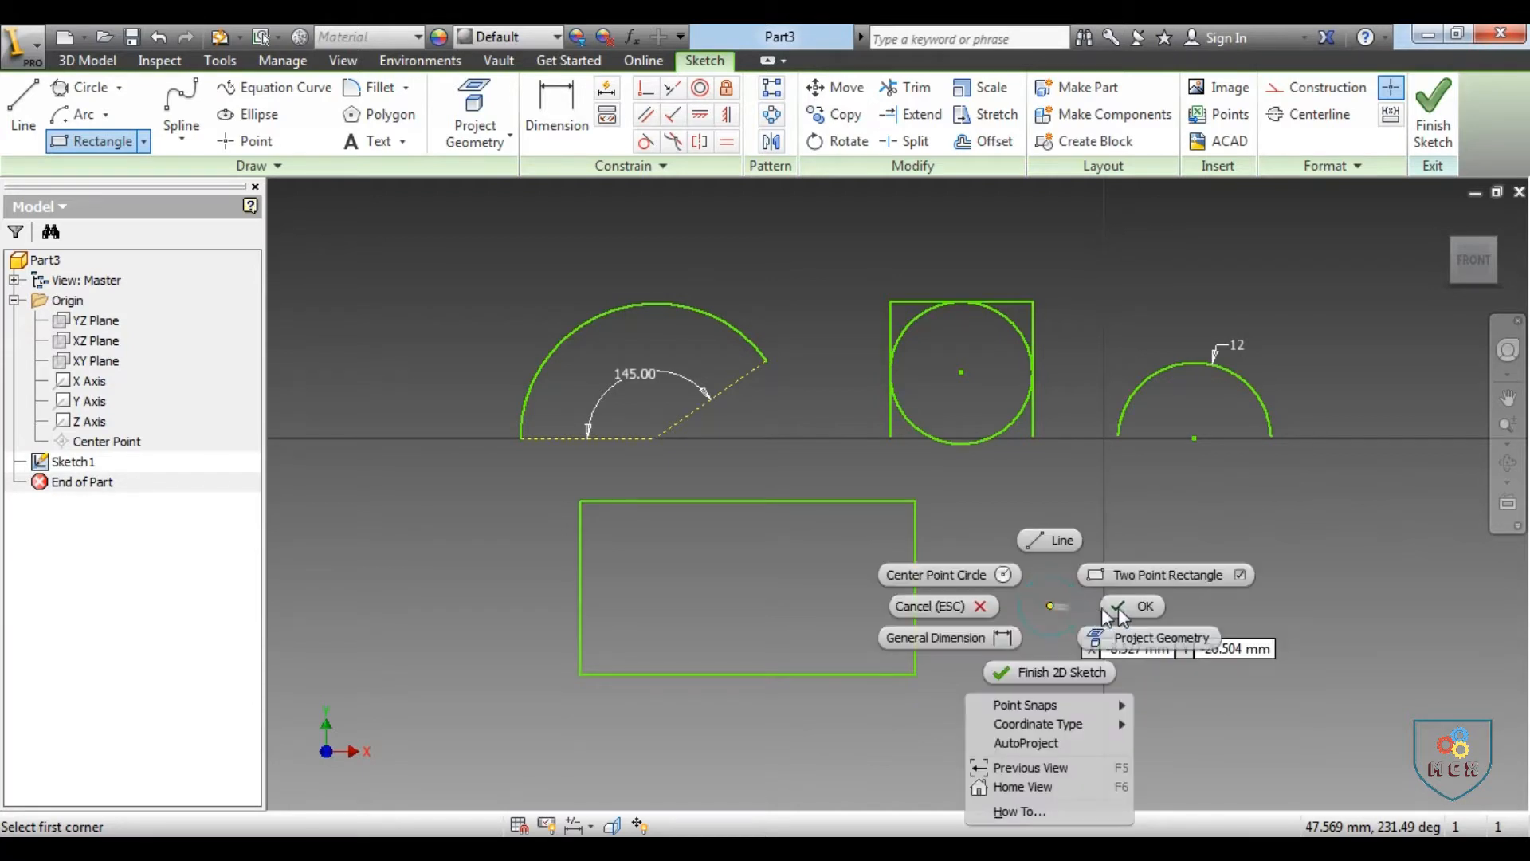
click(1122, 613)
Step: Dimension the rectangle's top edge to 50 mm and its right edge to 25 mm
click(557, 107)
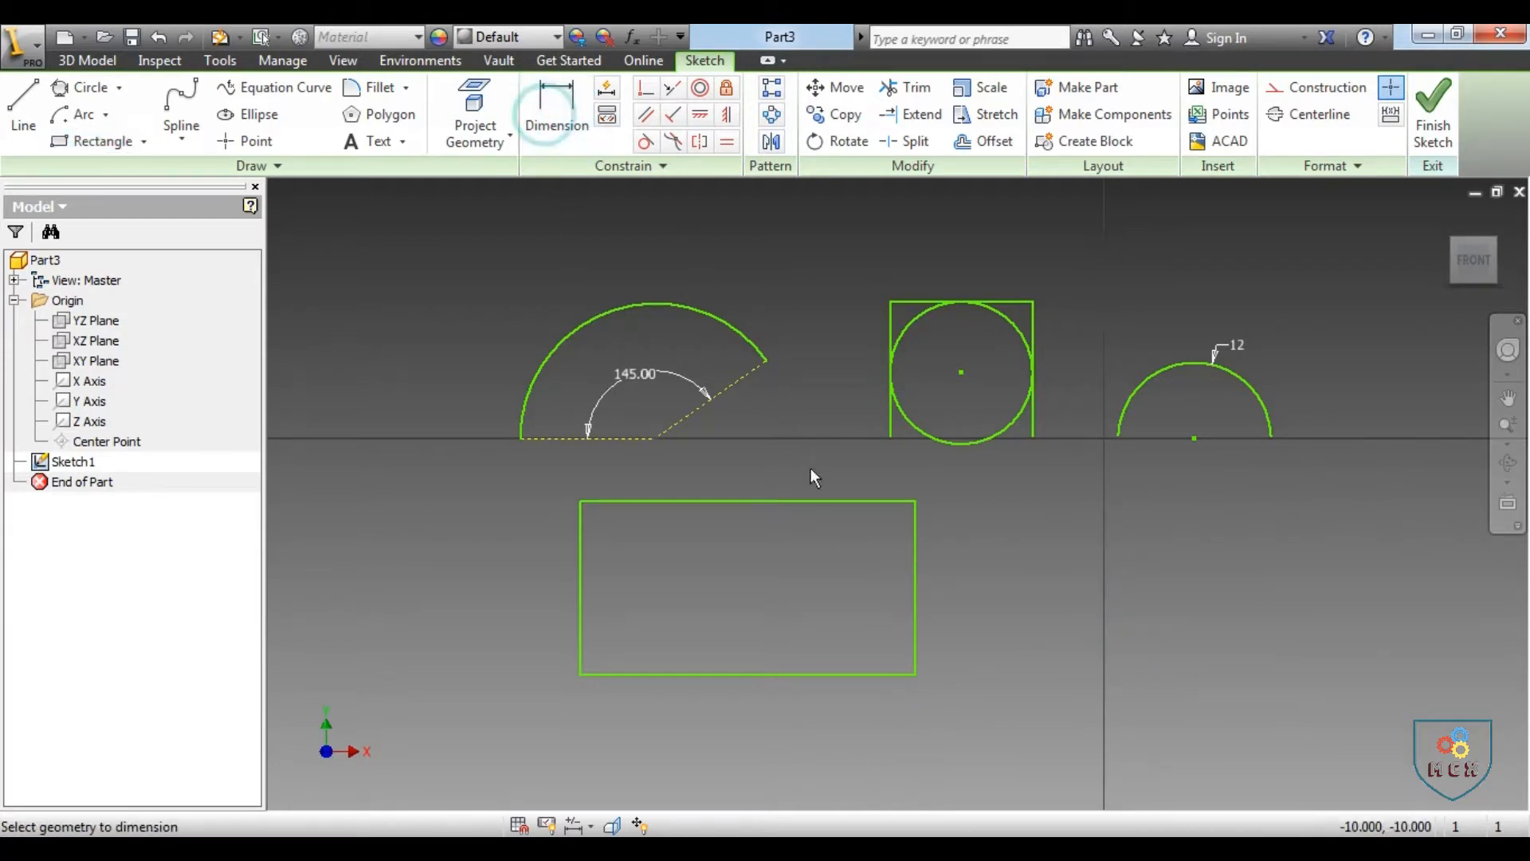
click(803, 500)
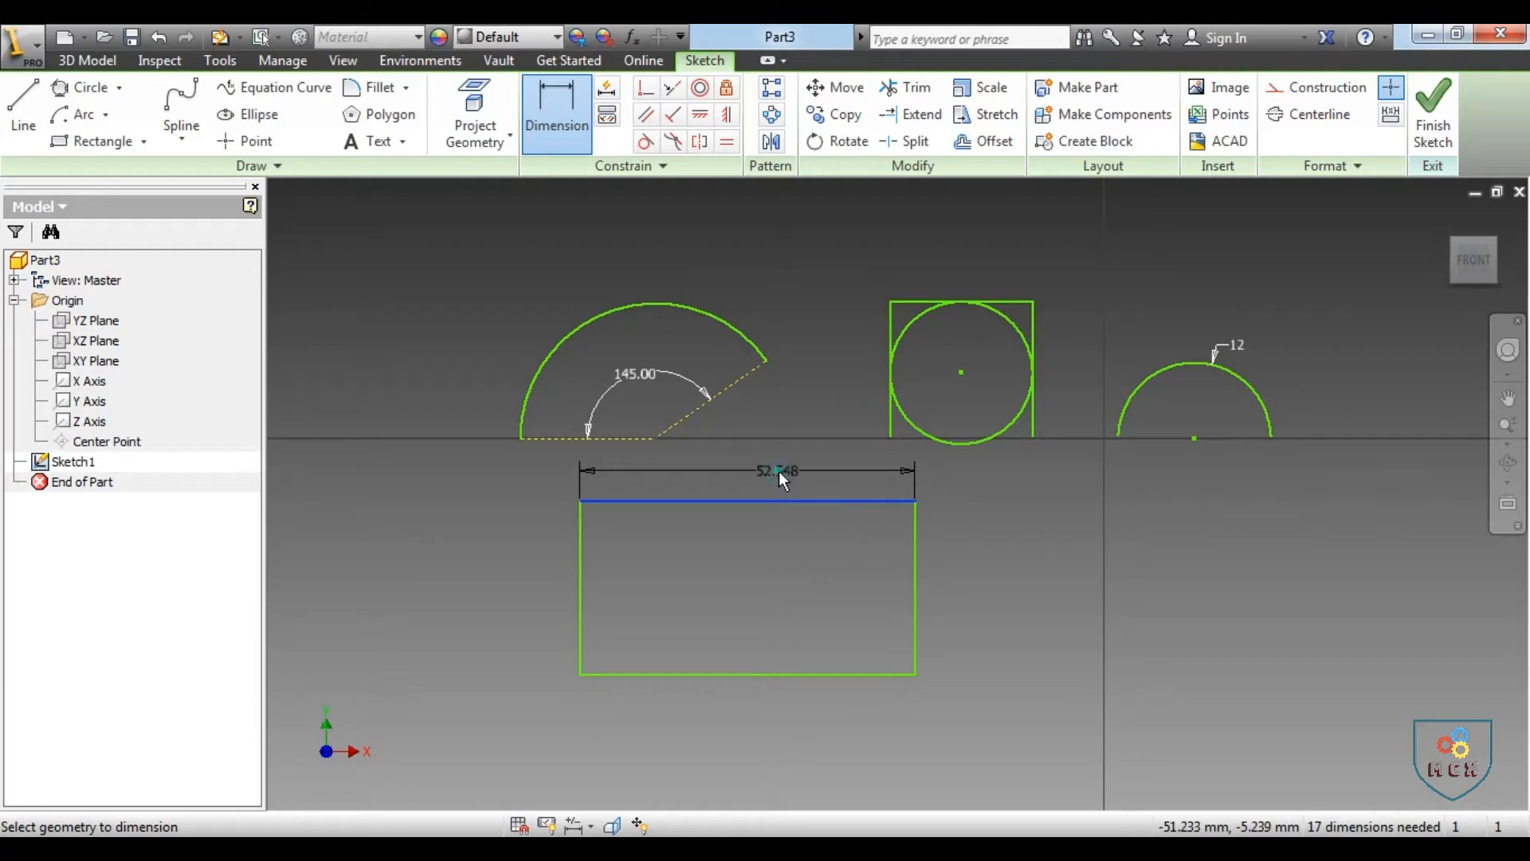
click(779, 474)
text(50)
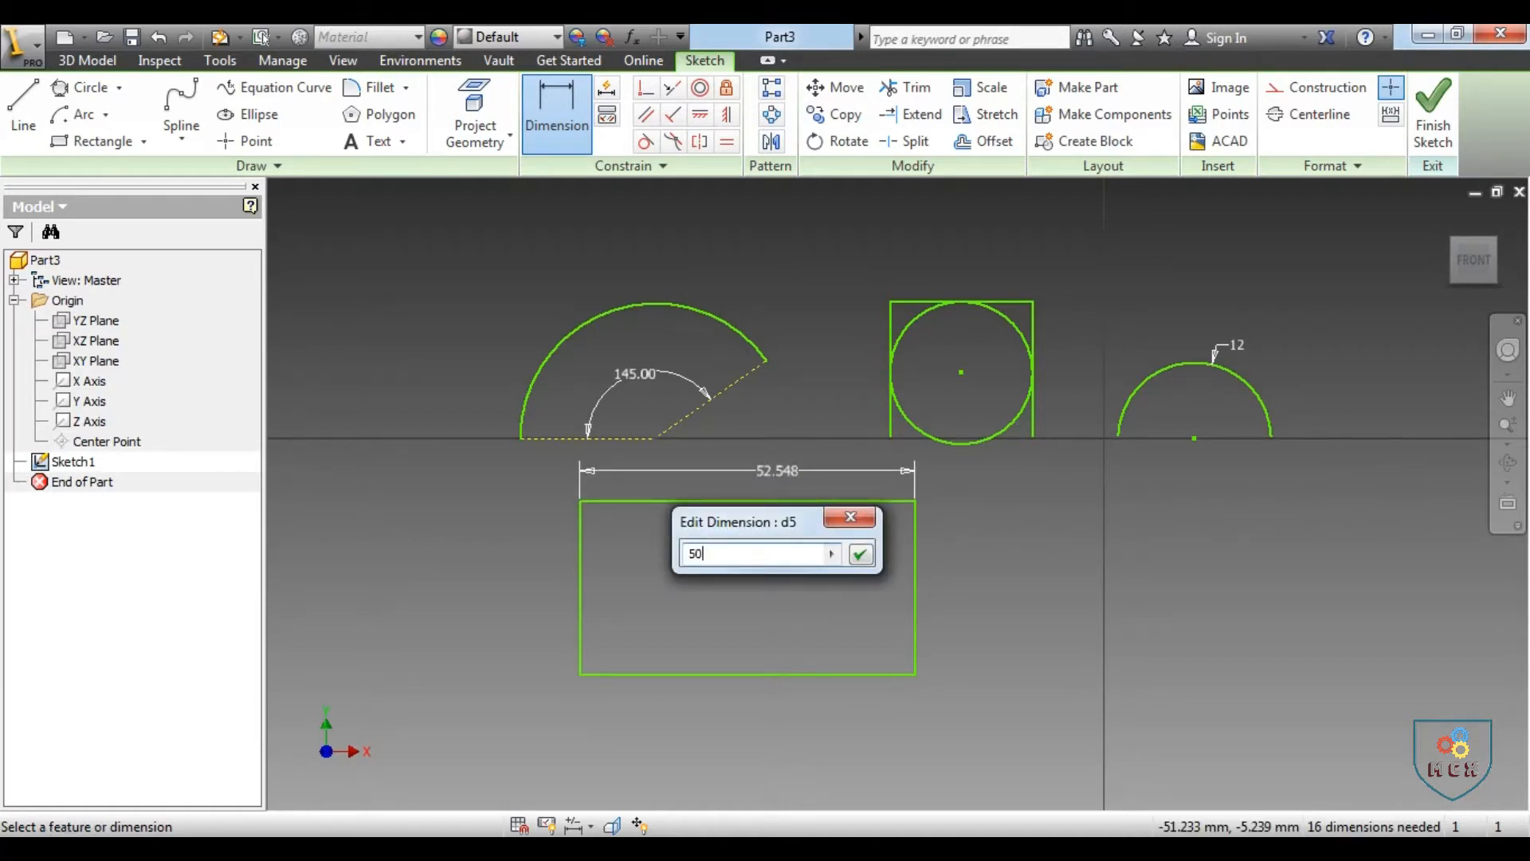
key(Return)
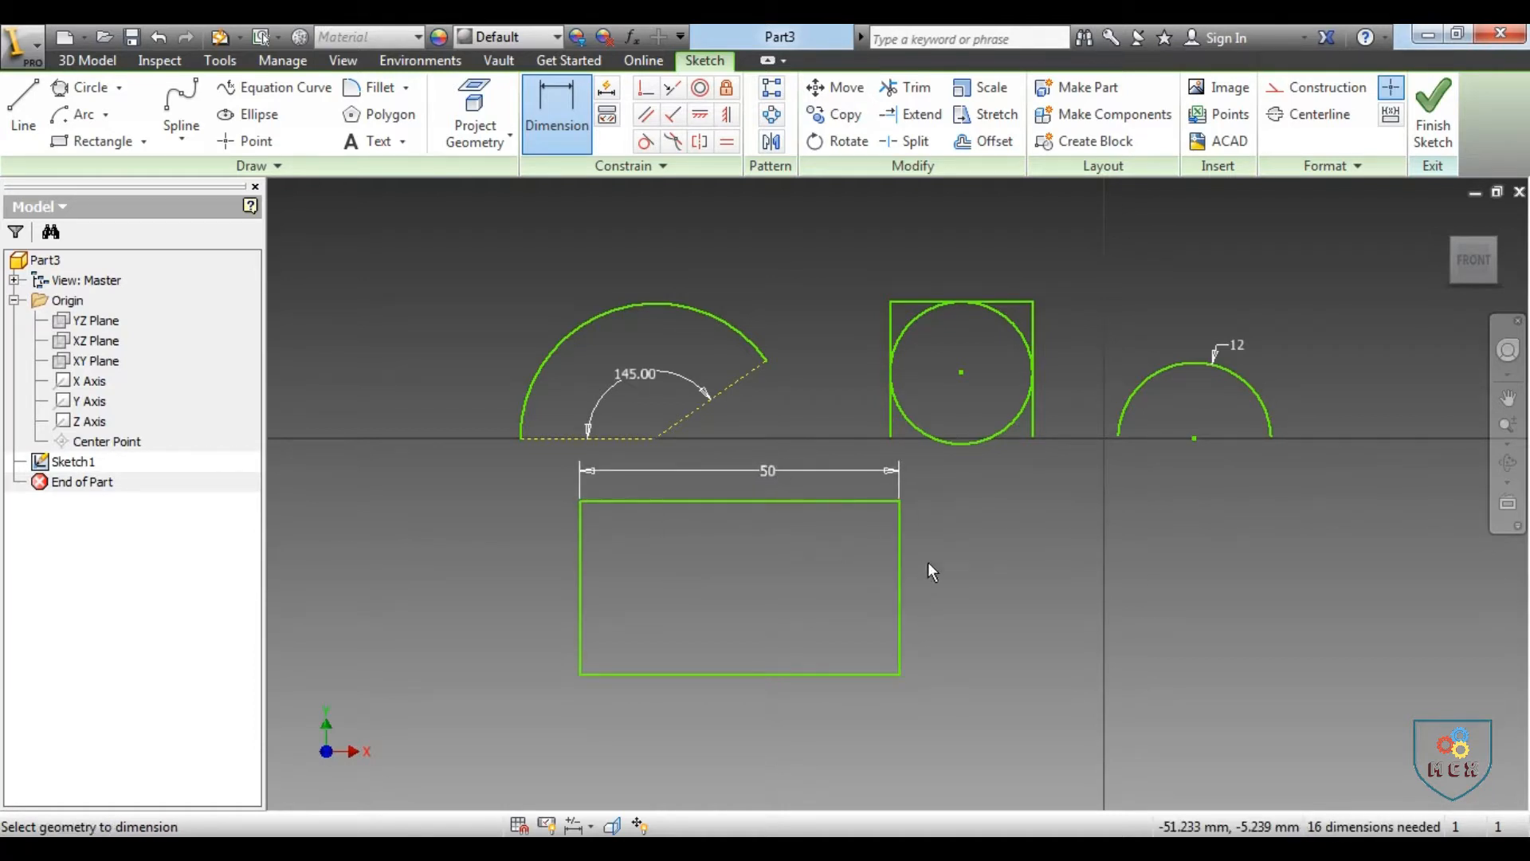
click(901, 569)
click(950, 573)
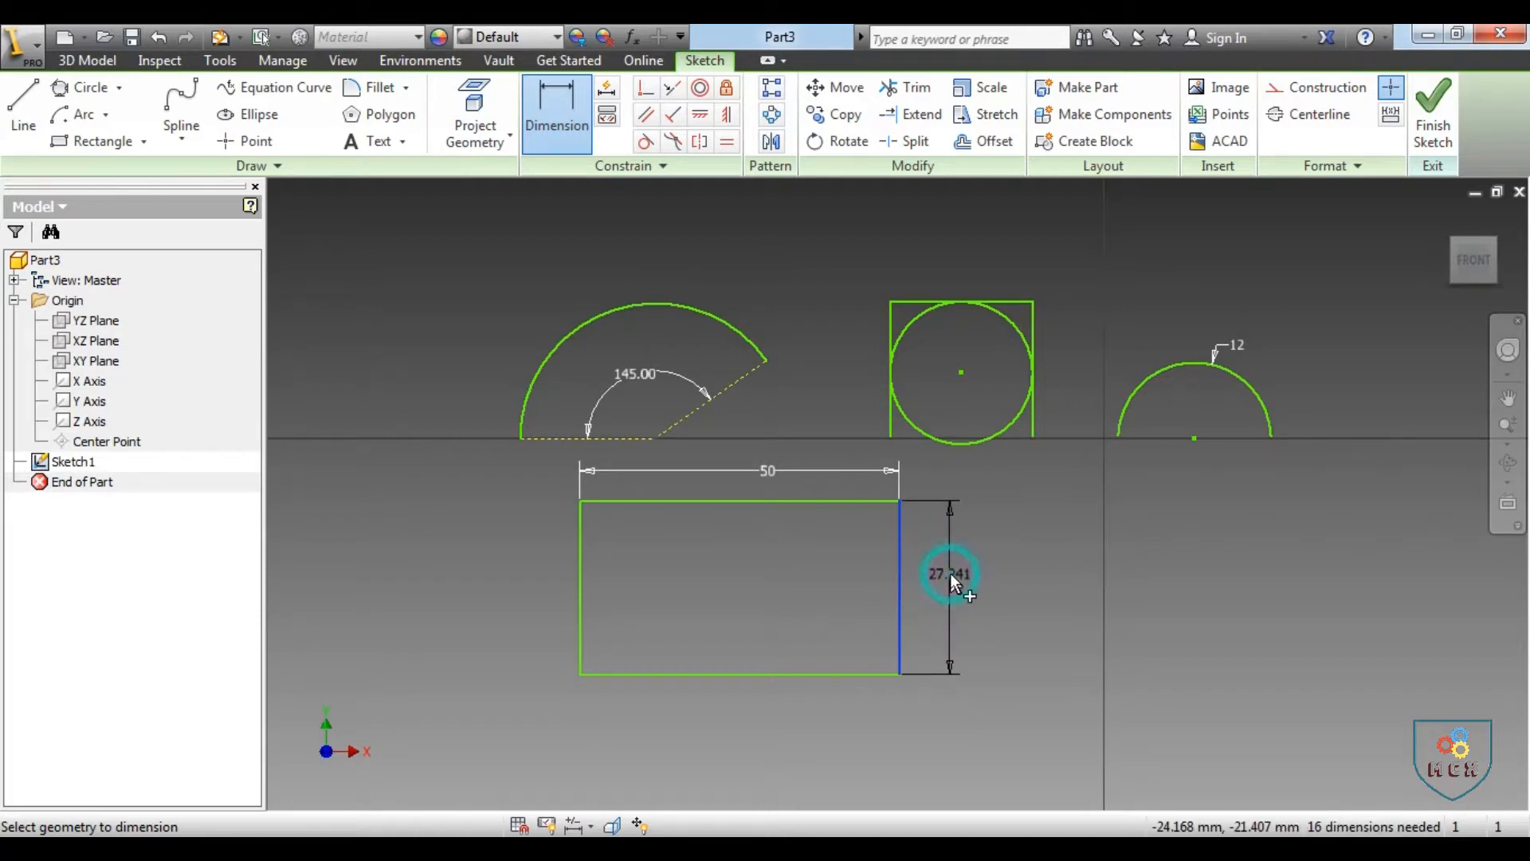
text(25)
key(Return)
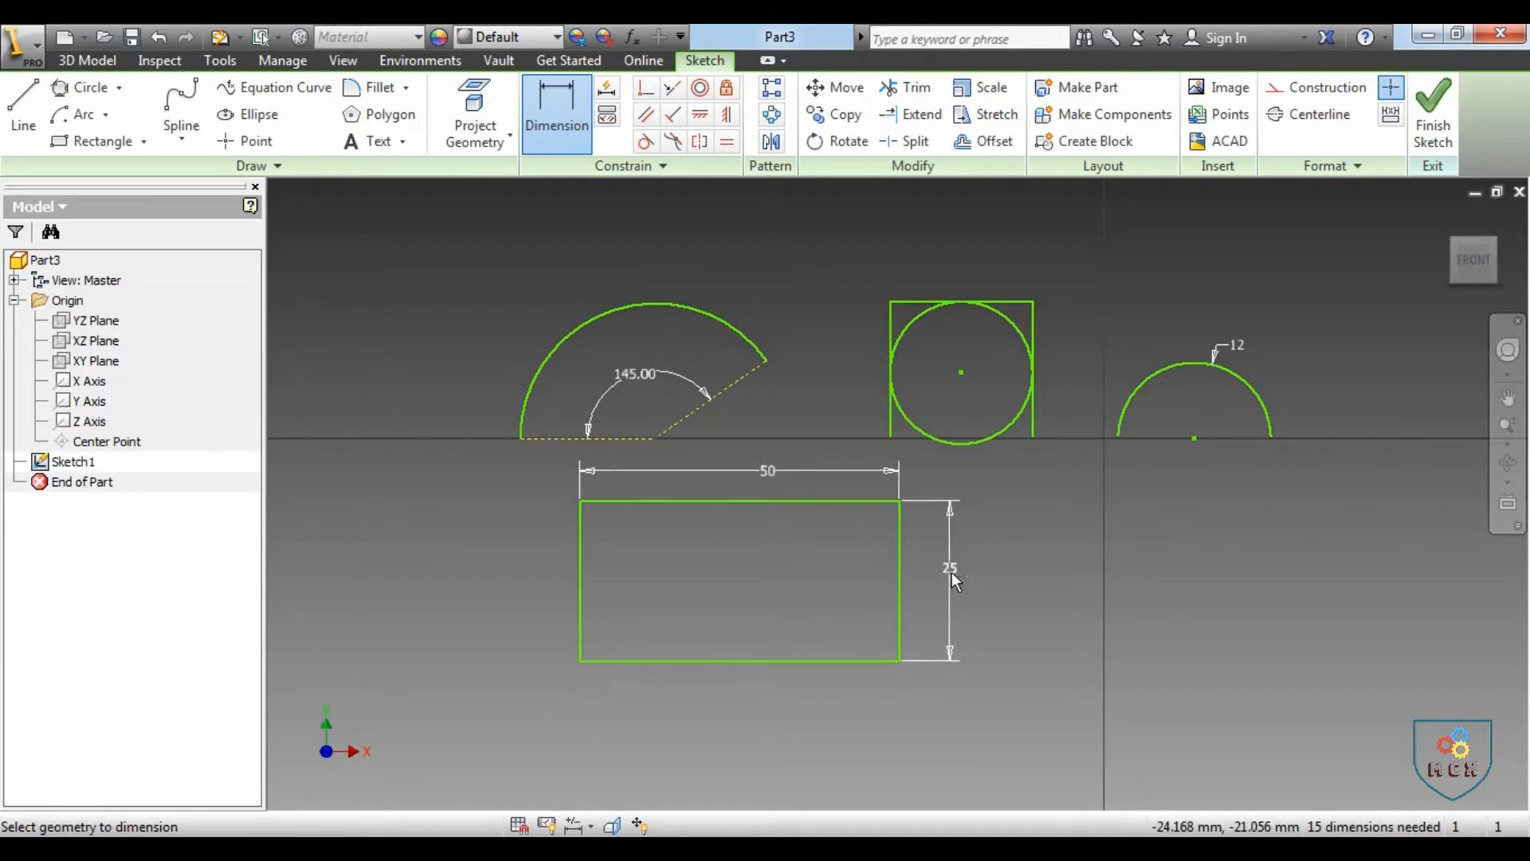
Step: Draw a second two-point rectangle, 50 mm wide and 25 mm high, to the right of the first, level with its top edge
click(145, 142)
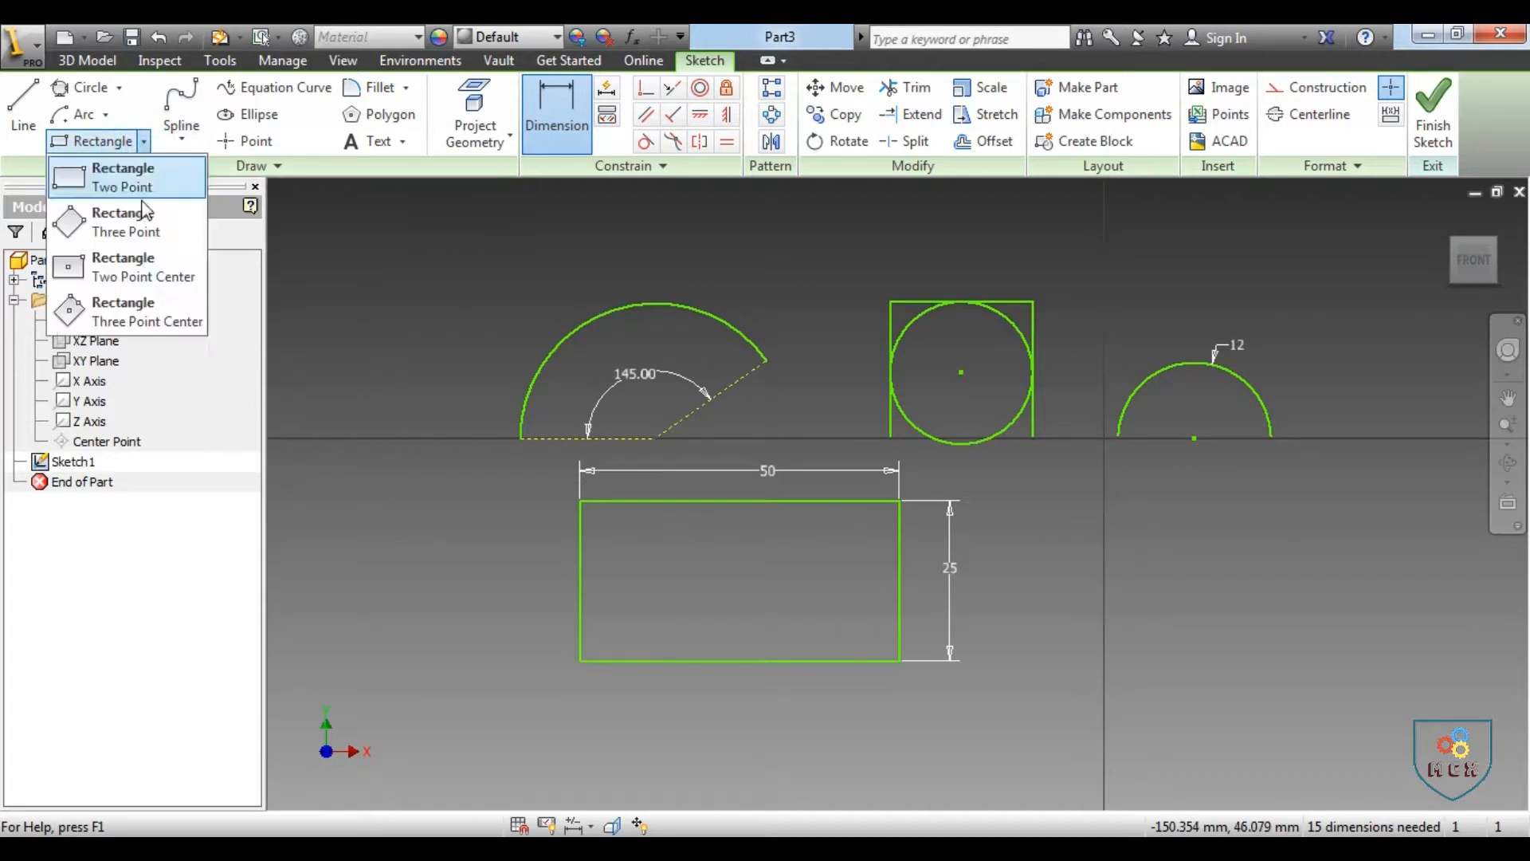
click(136, 181)
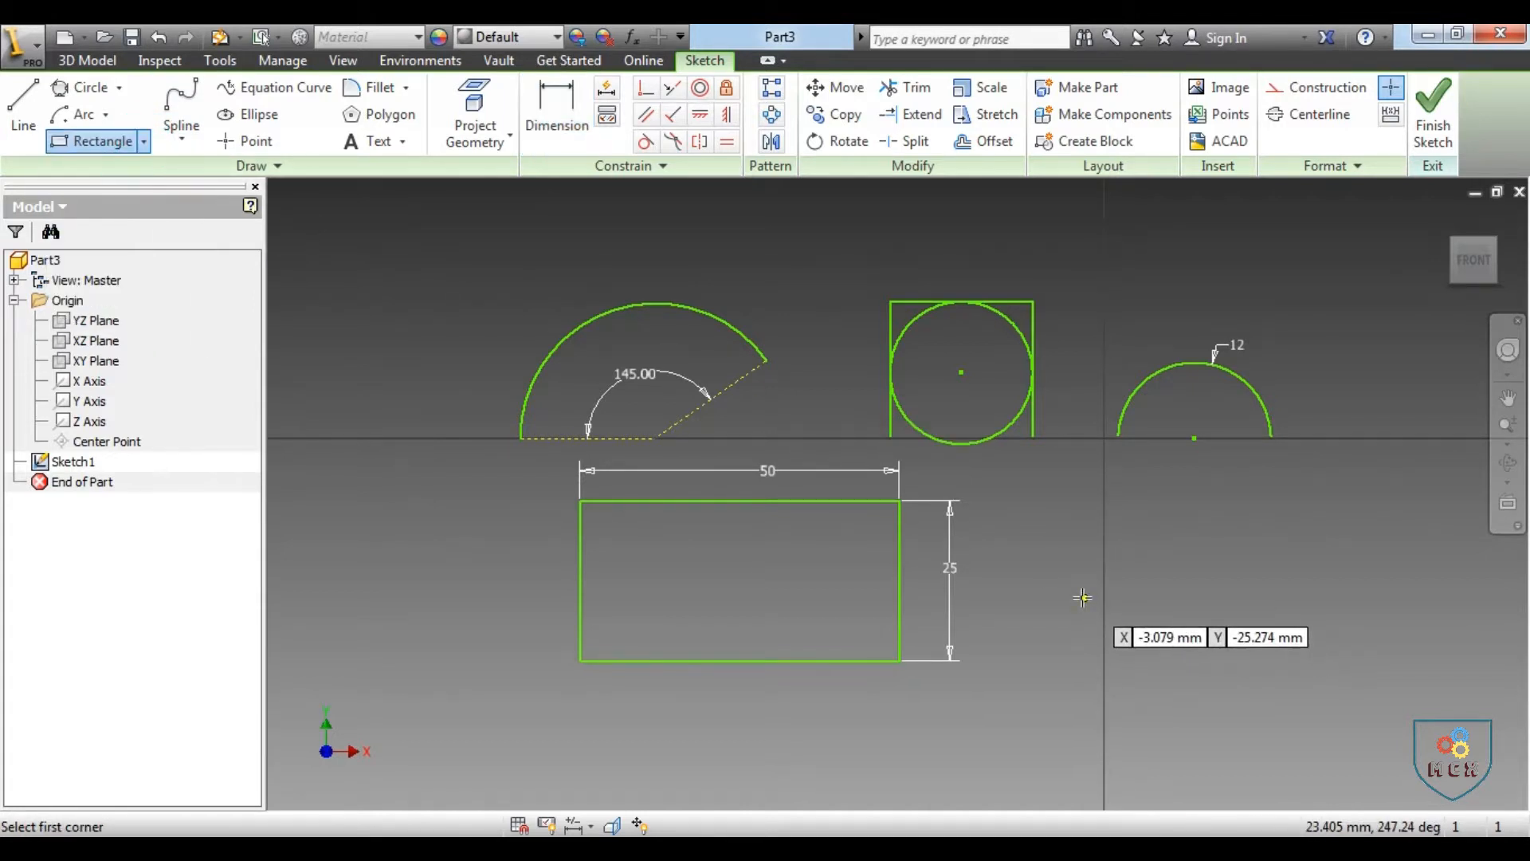
click(1019, 501)
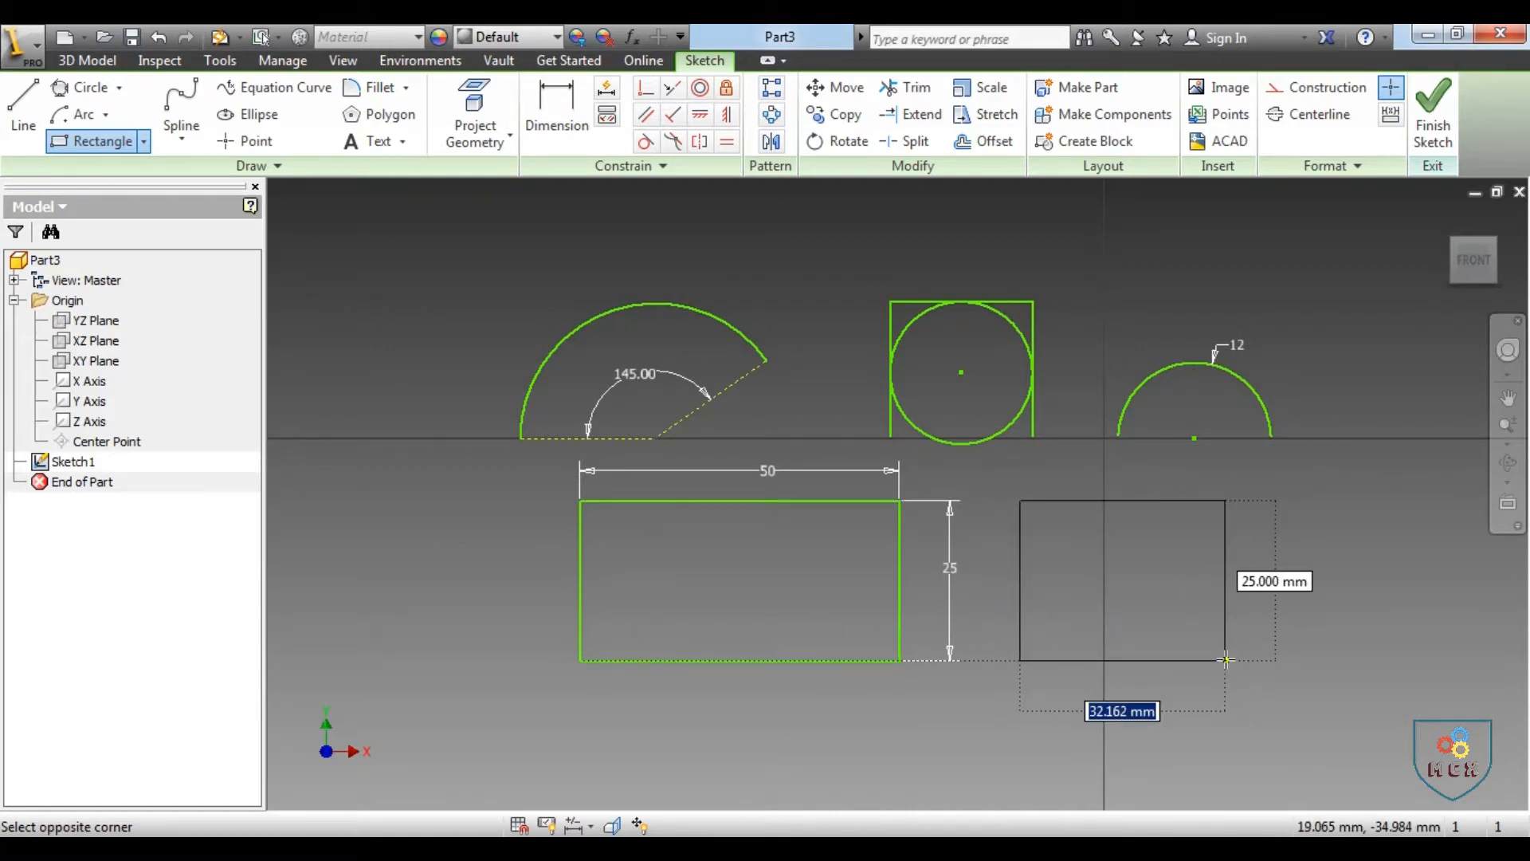
text(50)
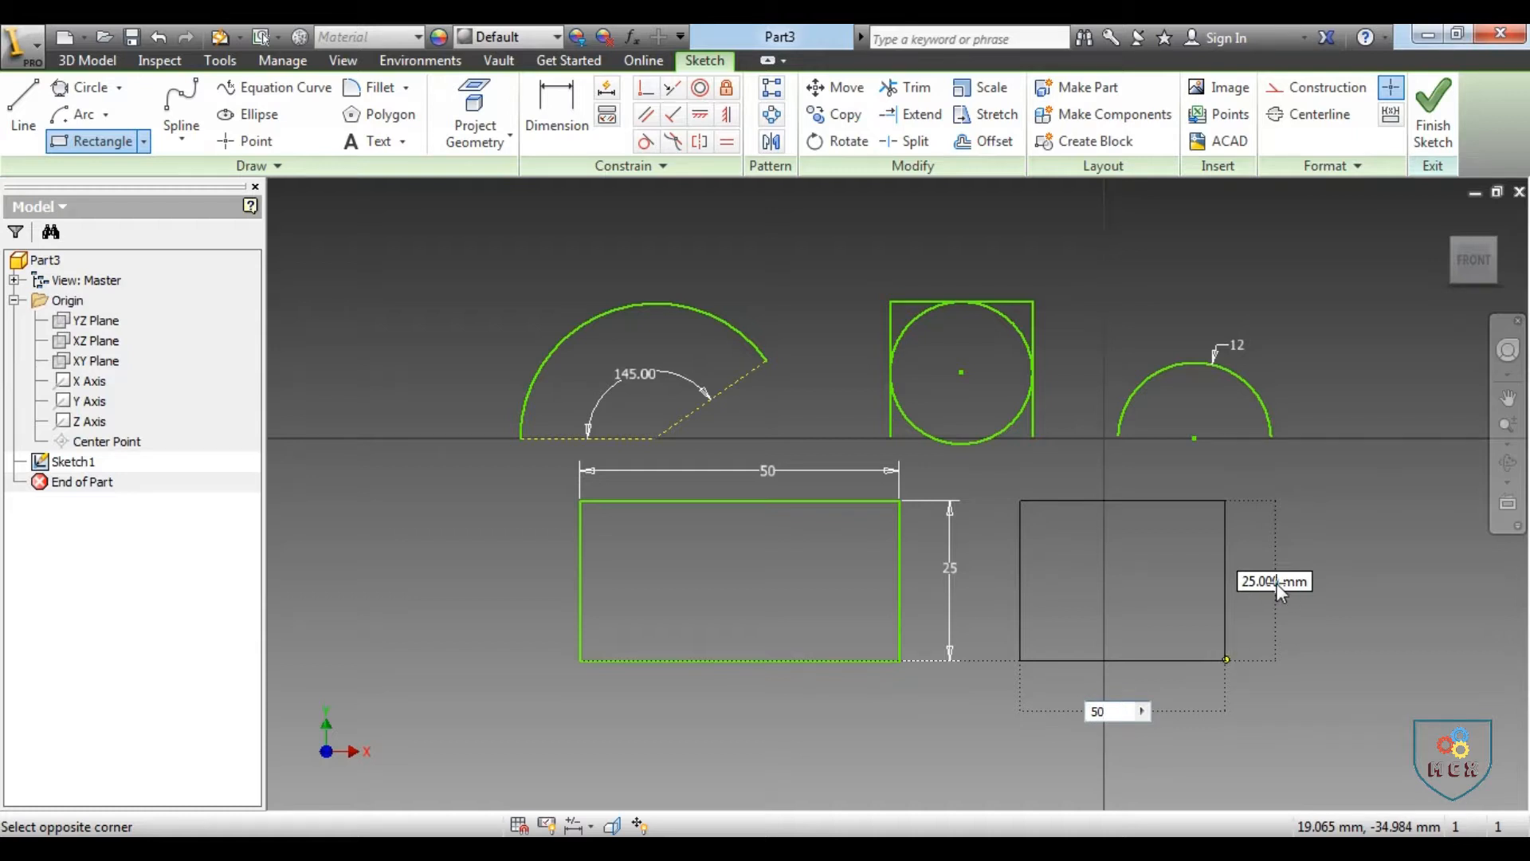
key(Tab)
text(25)
key(Return)
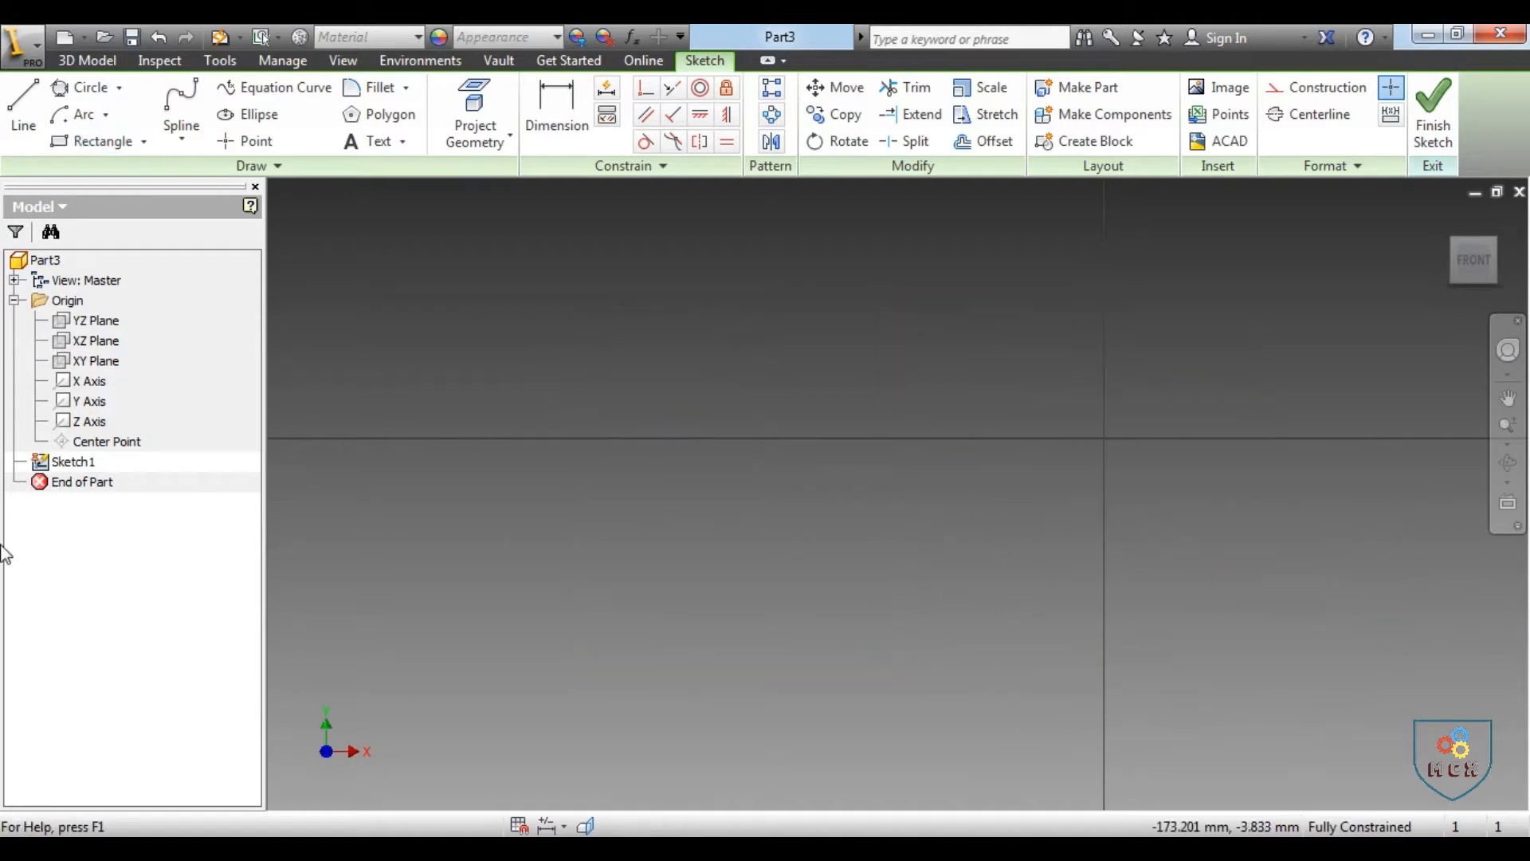
Step: Draw a three-point rectangle with its base on the negative X axis and a height of about 25.8 mm above it
click(143, 141)
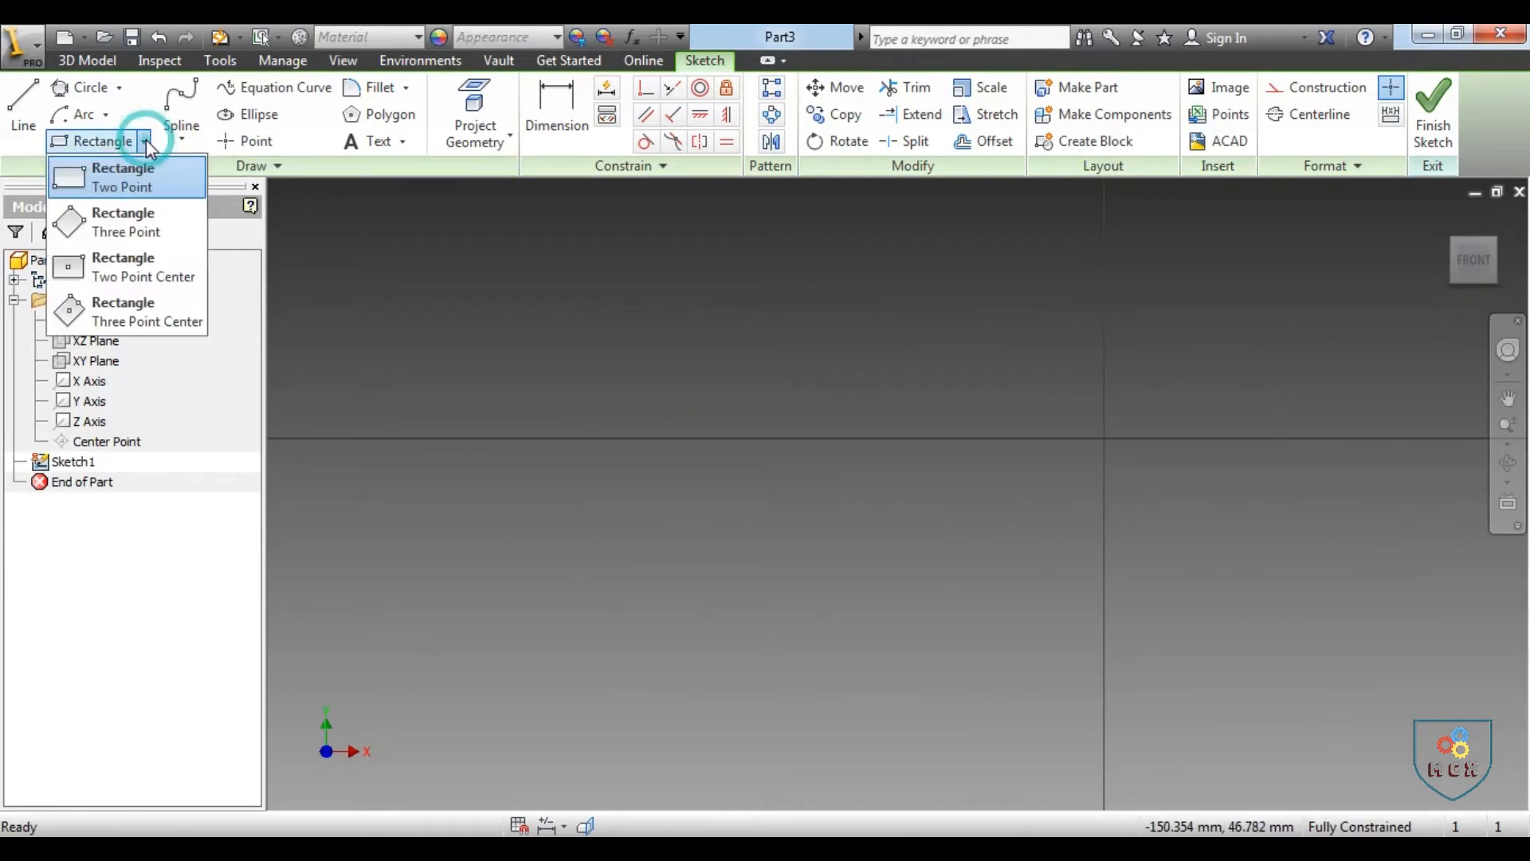
click(137, 223)
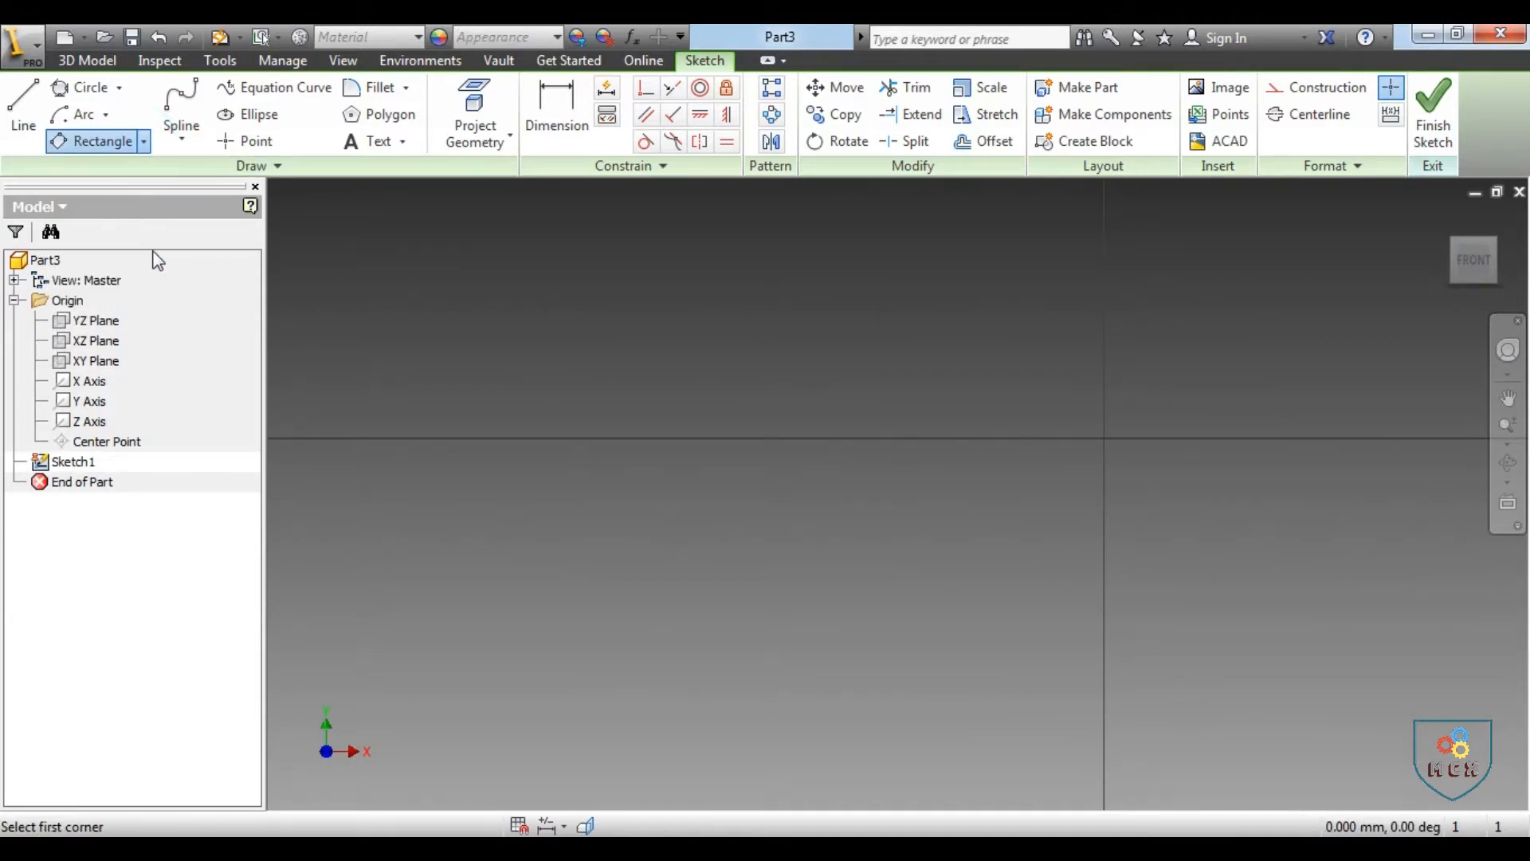
click(482, 437)
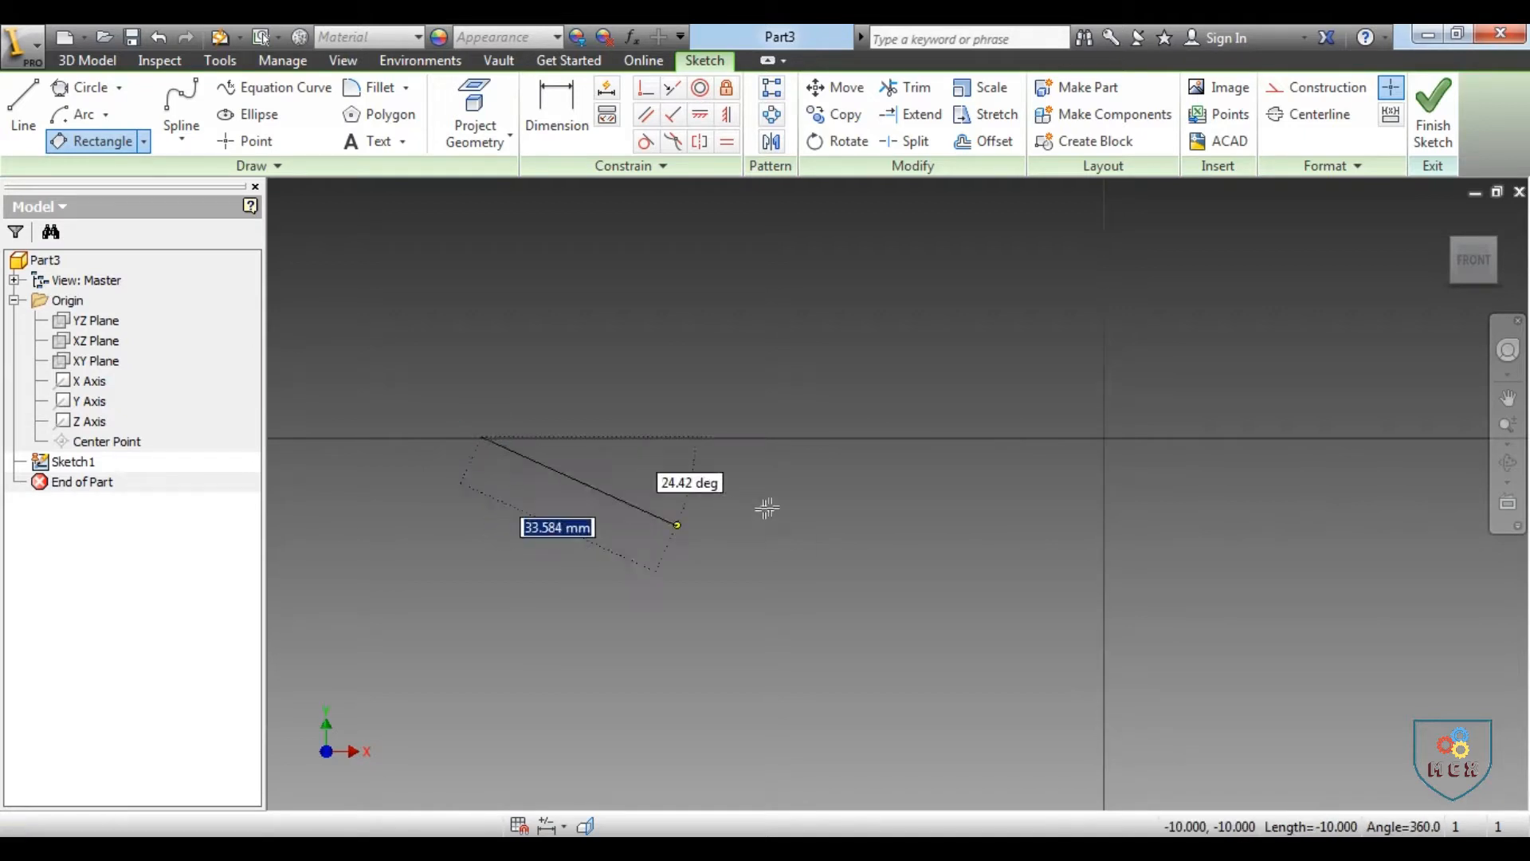
click(774, 437)
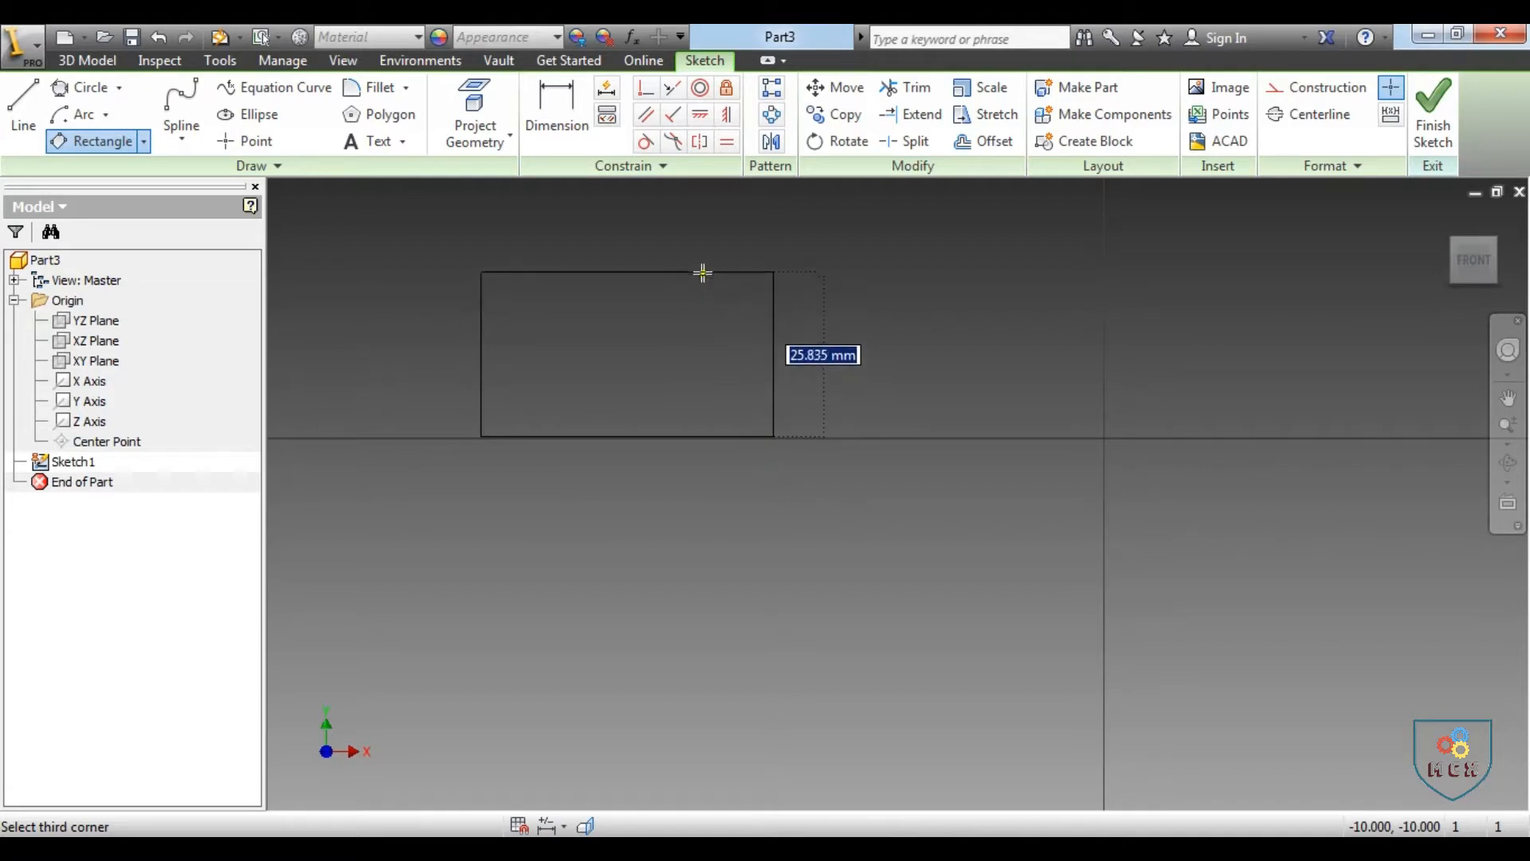
click(703, 272)
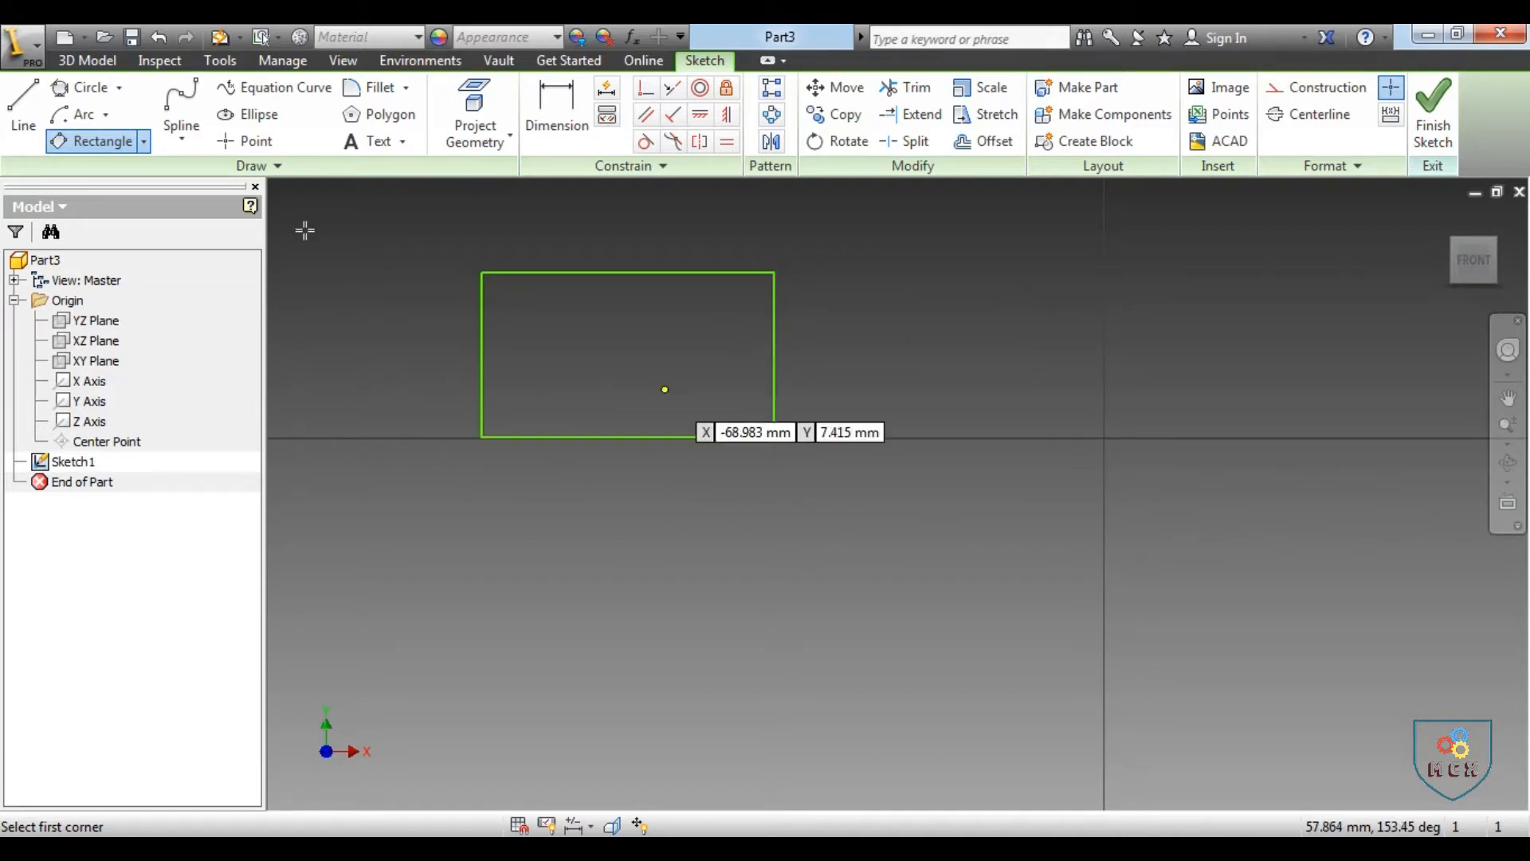
Step: Draw a center point circle about 44 mm in diameter, centered on the origin
click(143, 141)
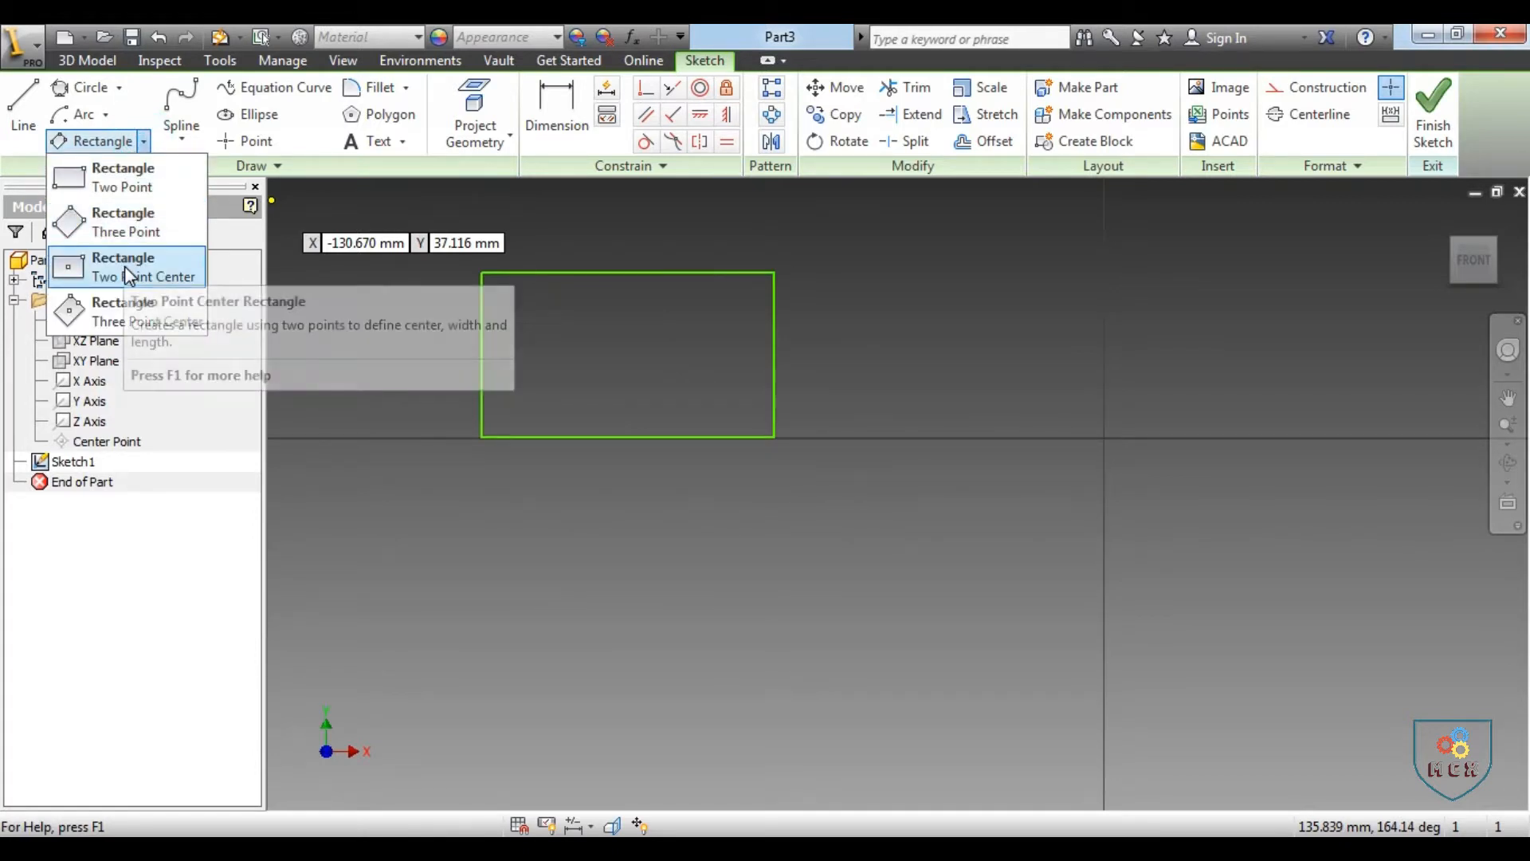
click(118, 88)
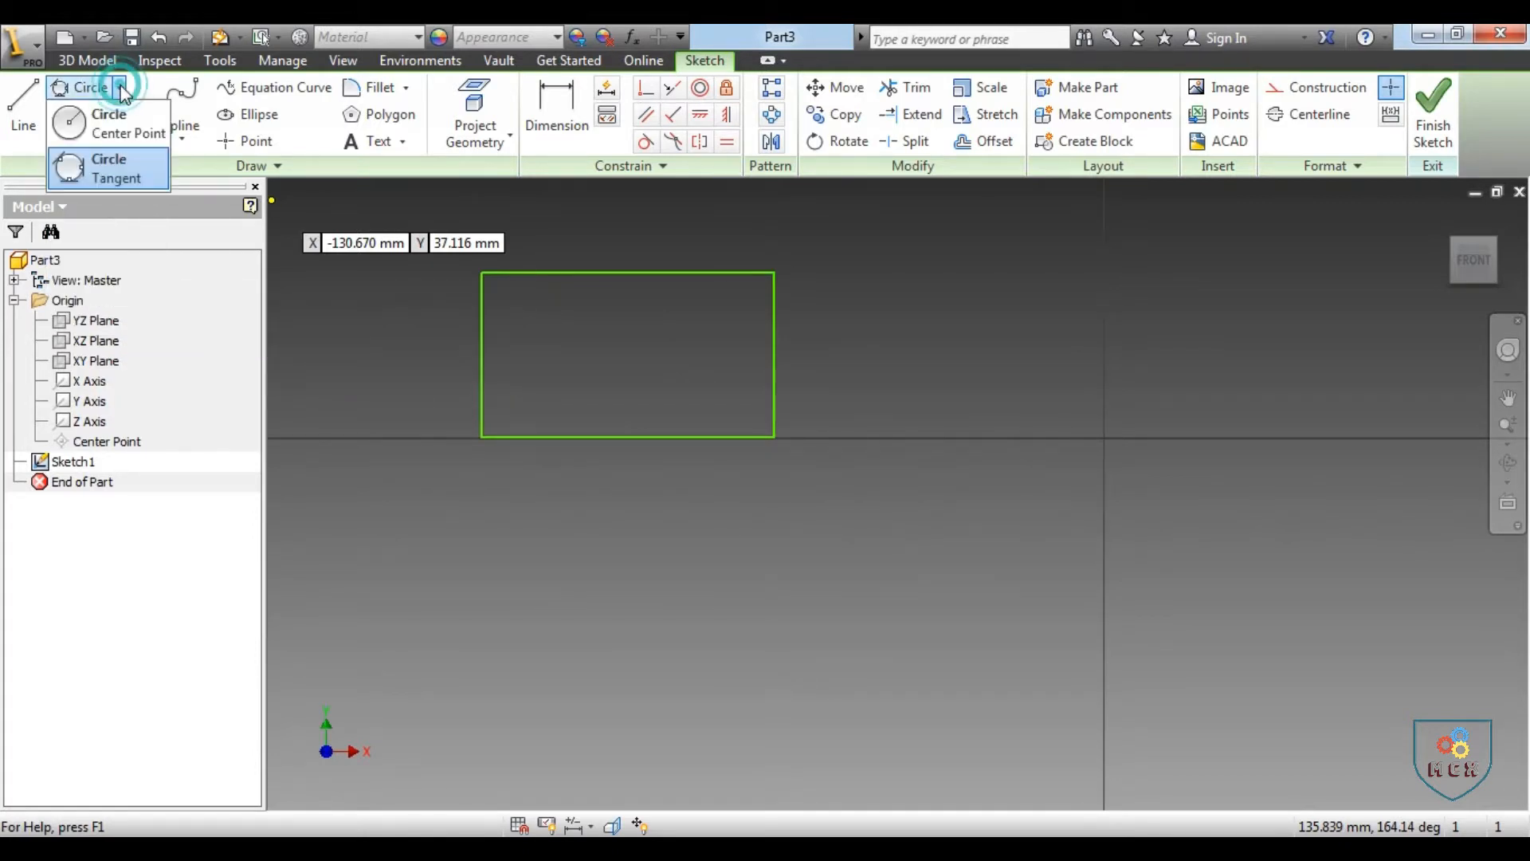
click(118, 120)
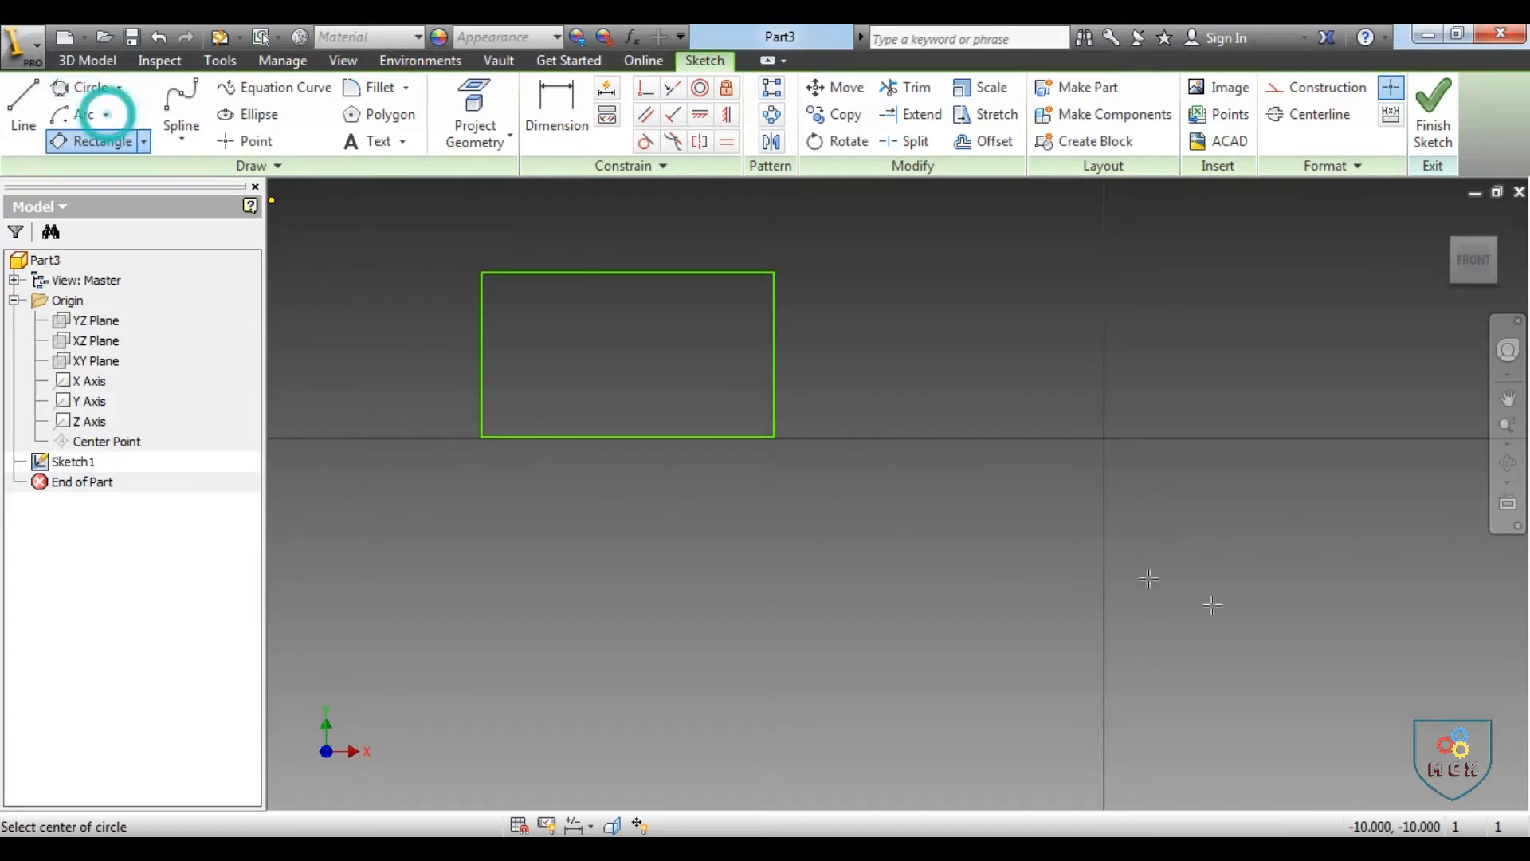
click(1104, 437)
click(1199, 334)
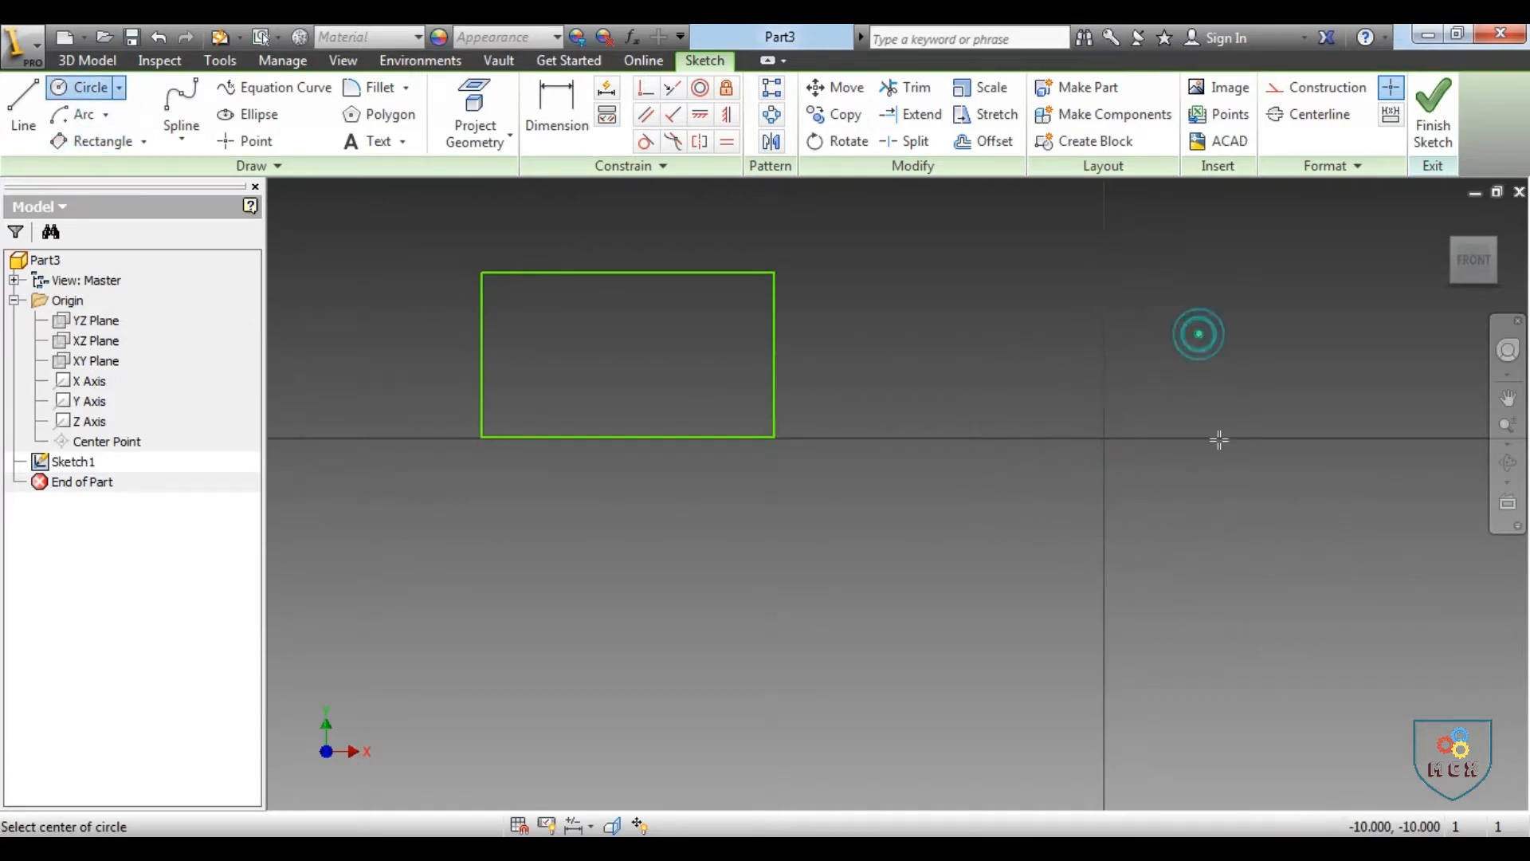
right_click(1295, 257)
click(1369, 257)
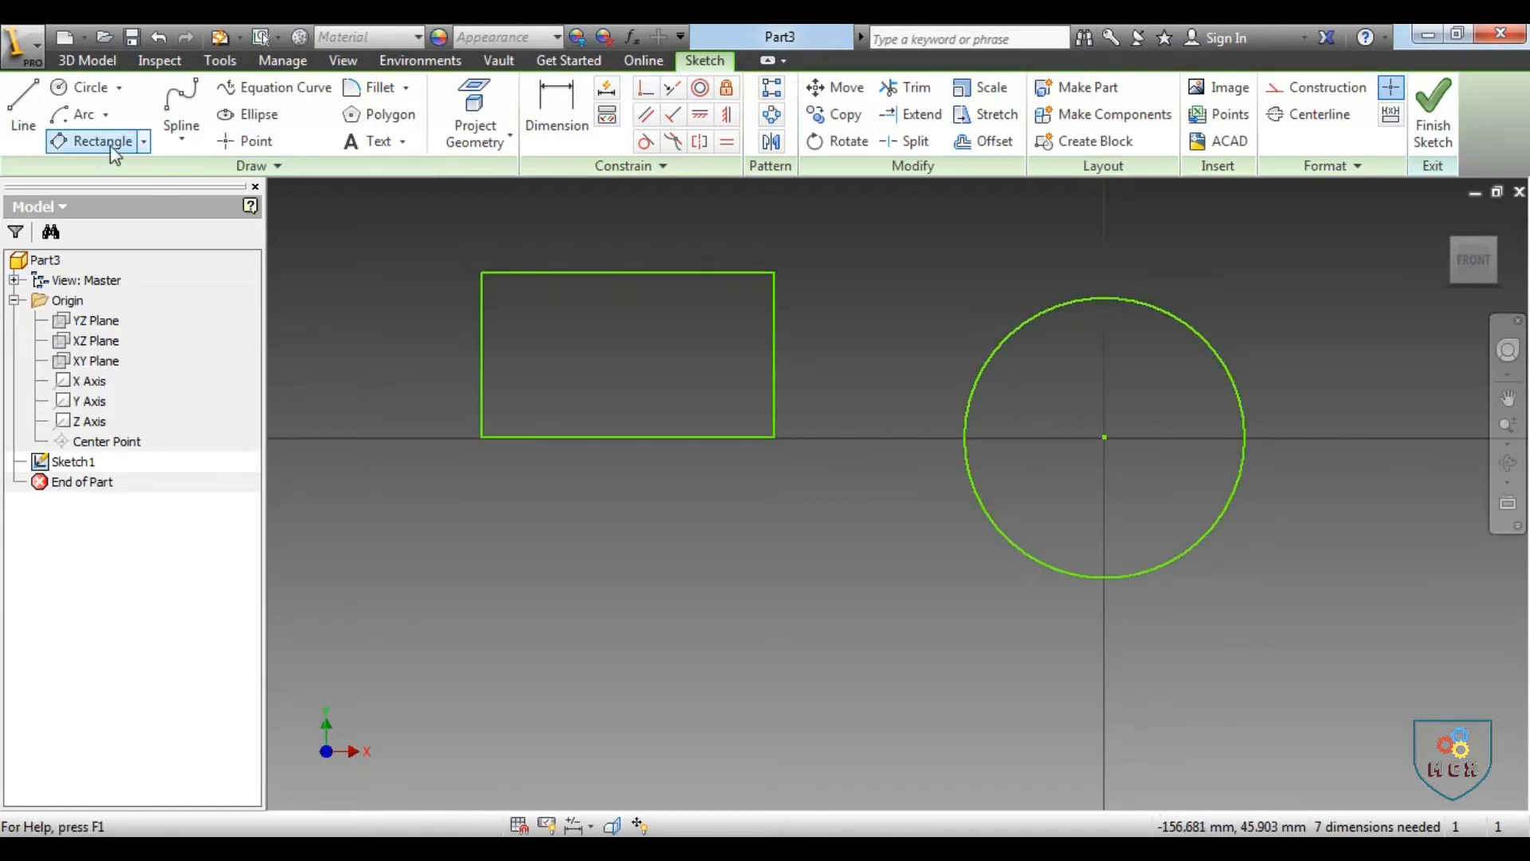
Step: Draw a two-point center rectangle from the origin that encloses the circle, about 44 mm wide and high
click(144, 142)
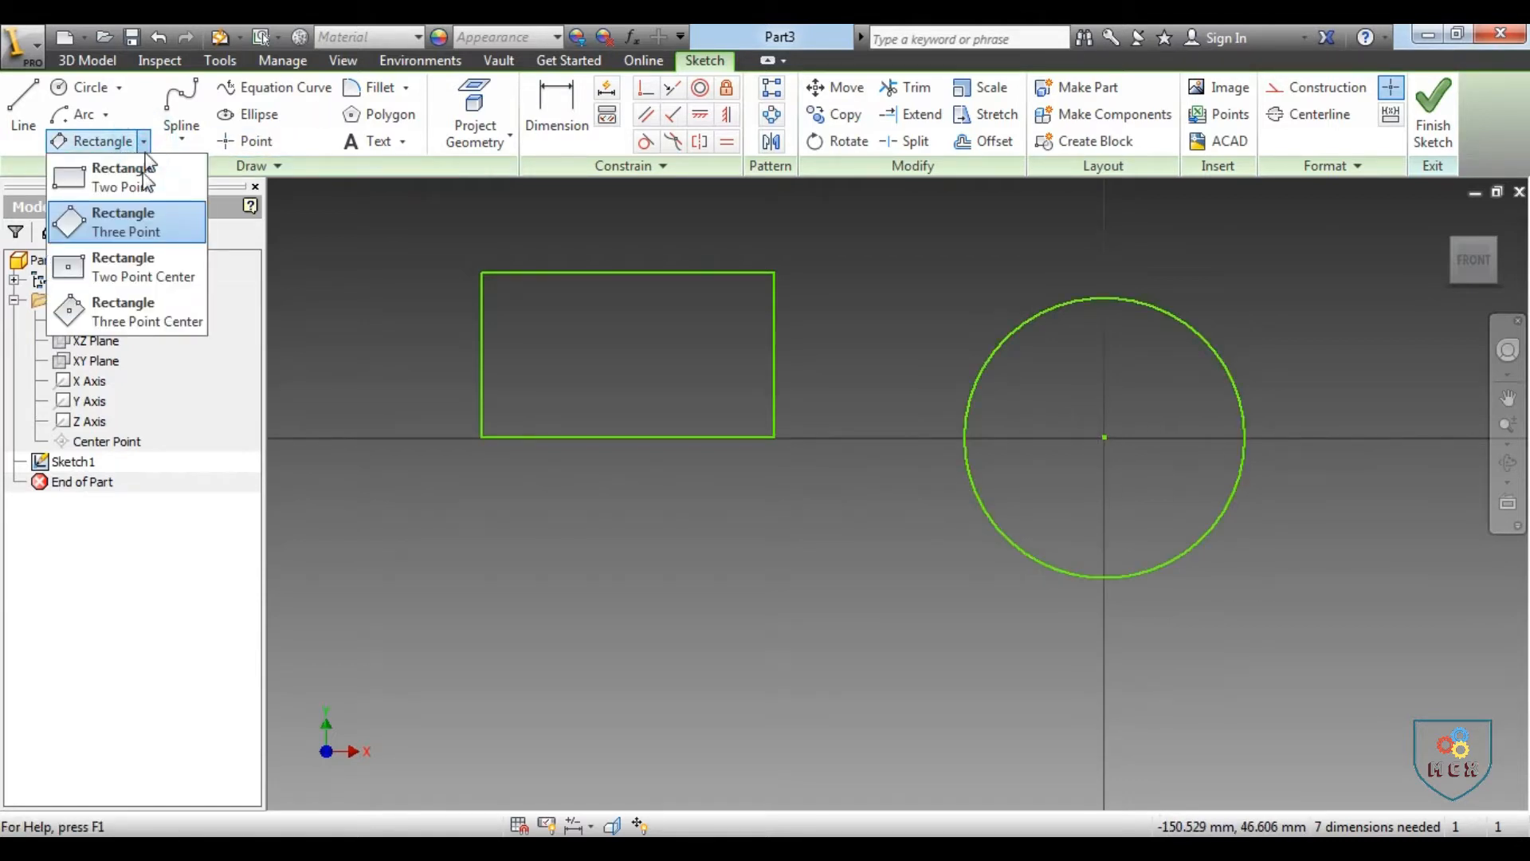
click(123, 273)
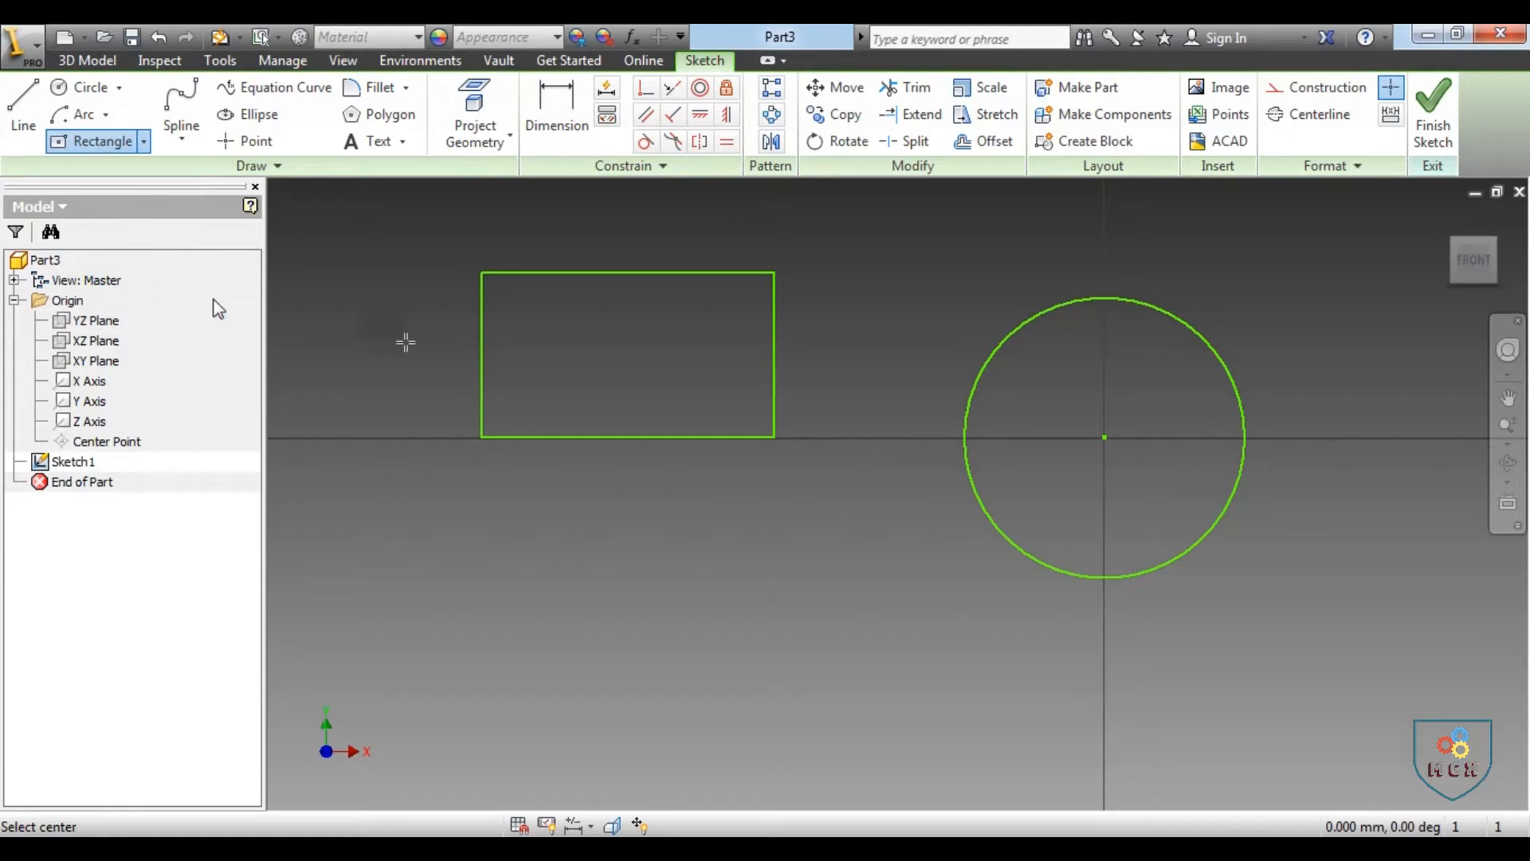
click(1105, 437)
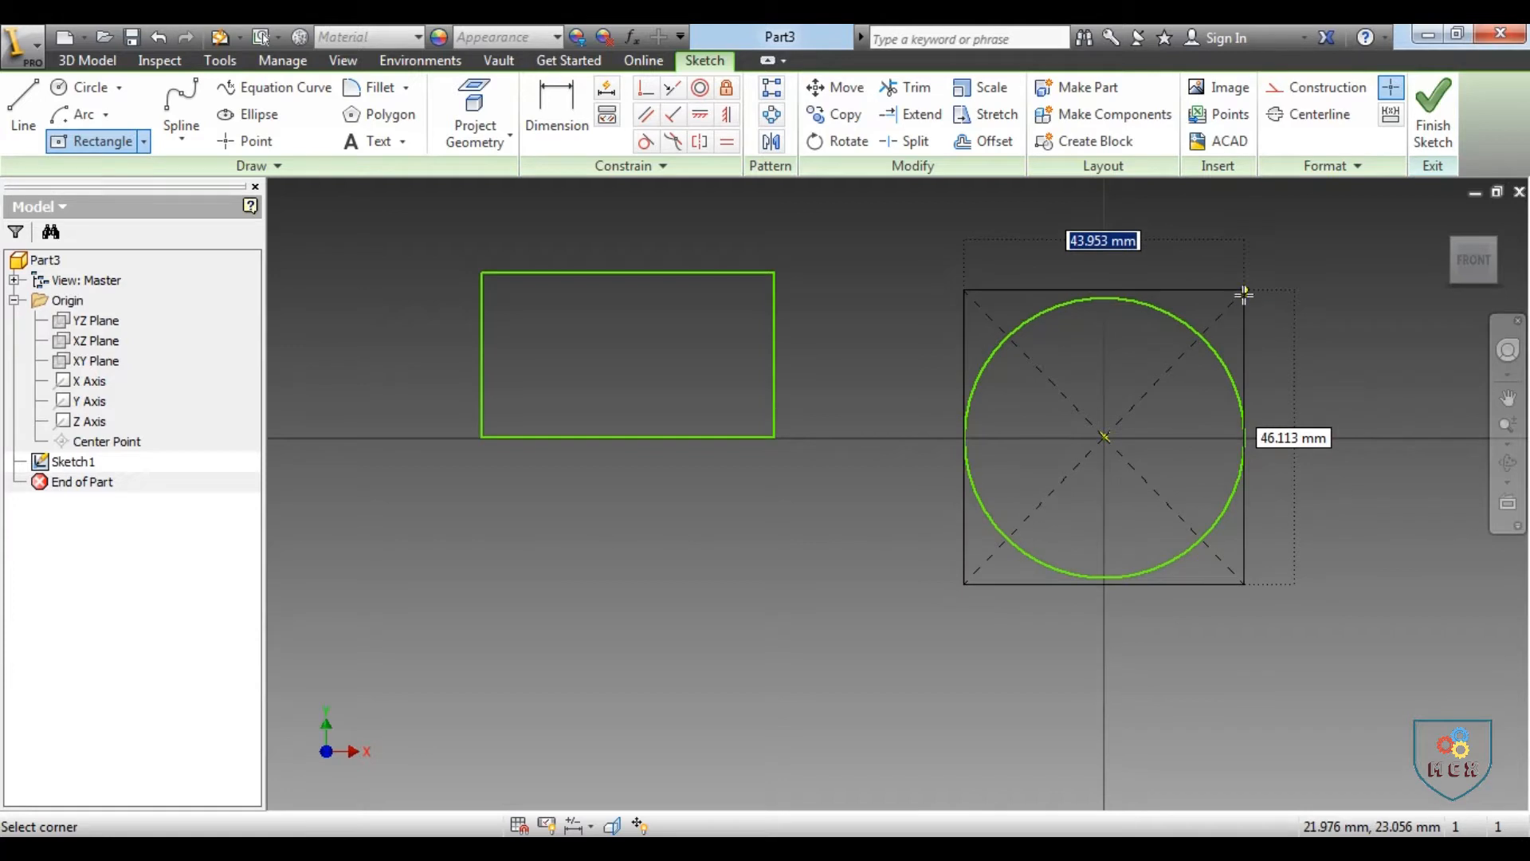
click(1244, 298)
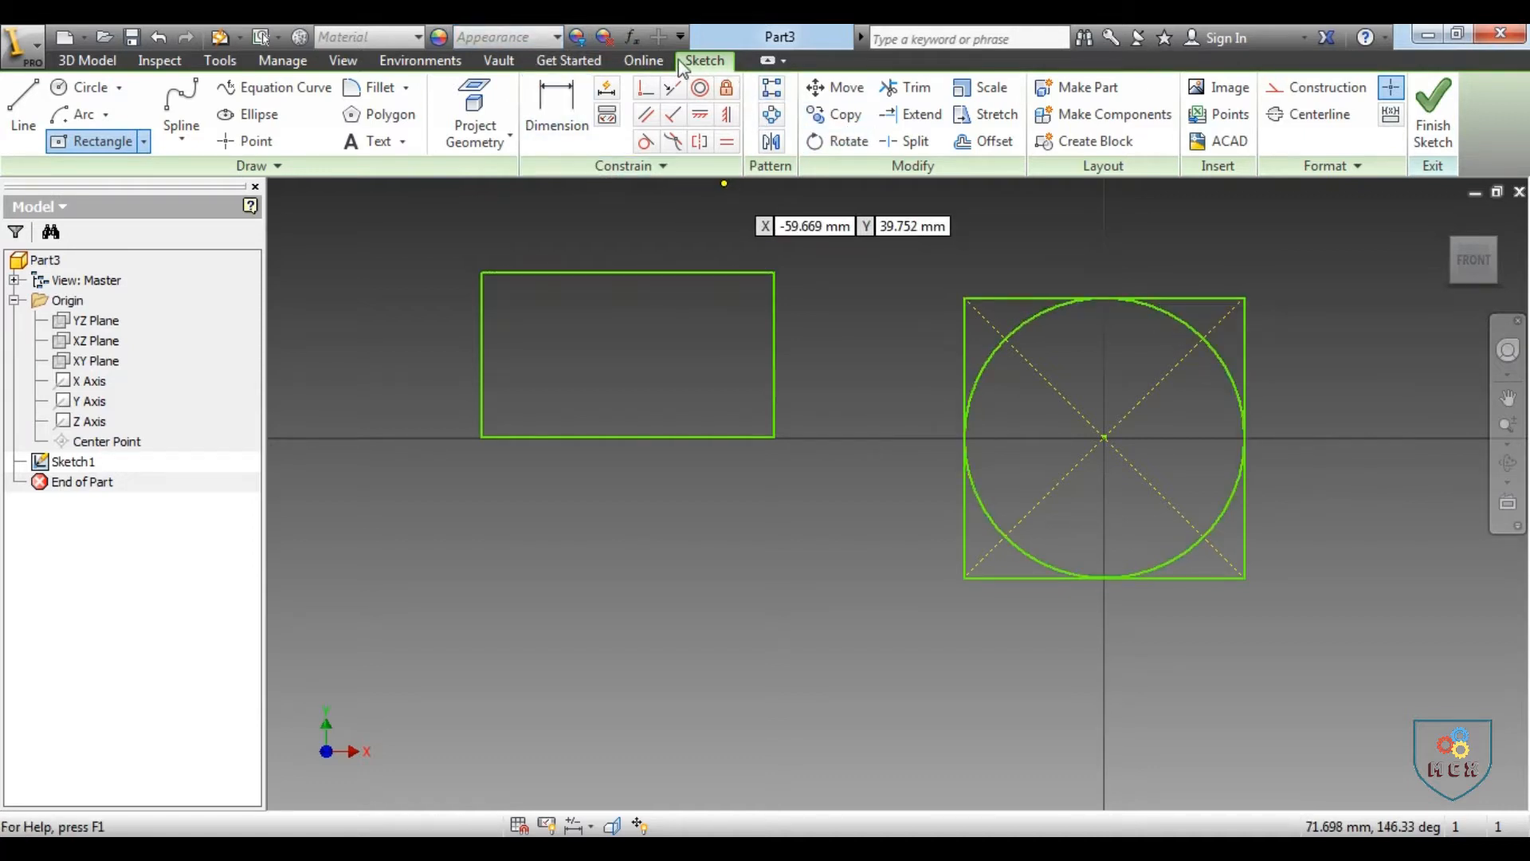
right_click(996, 241)
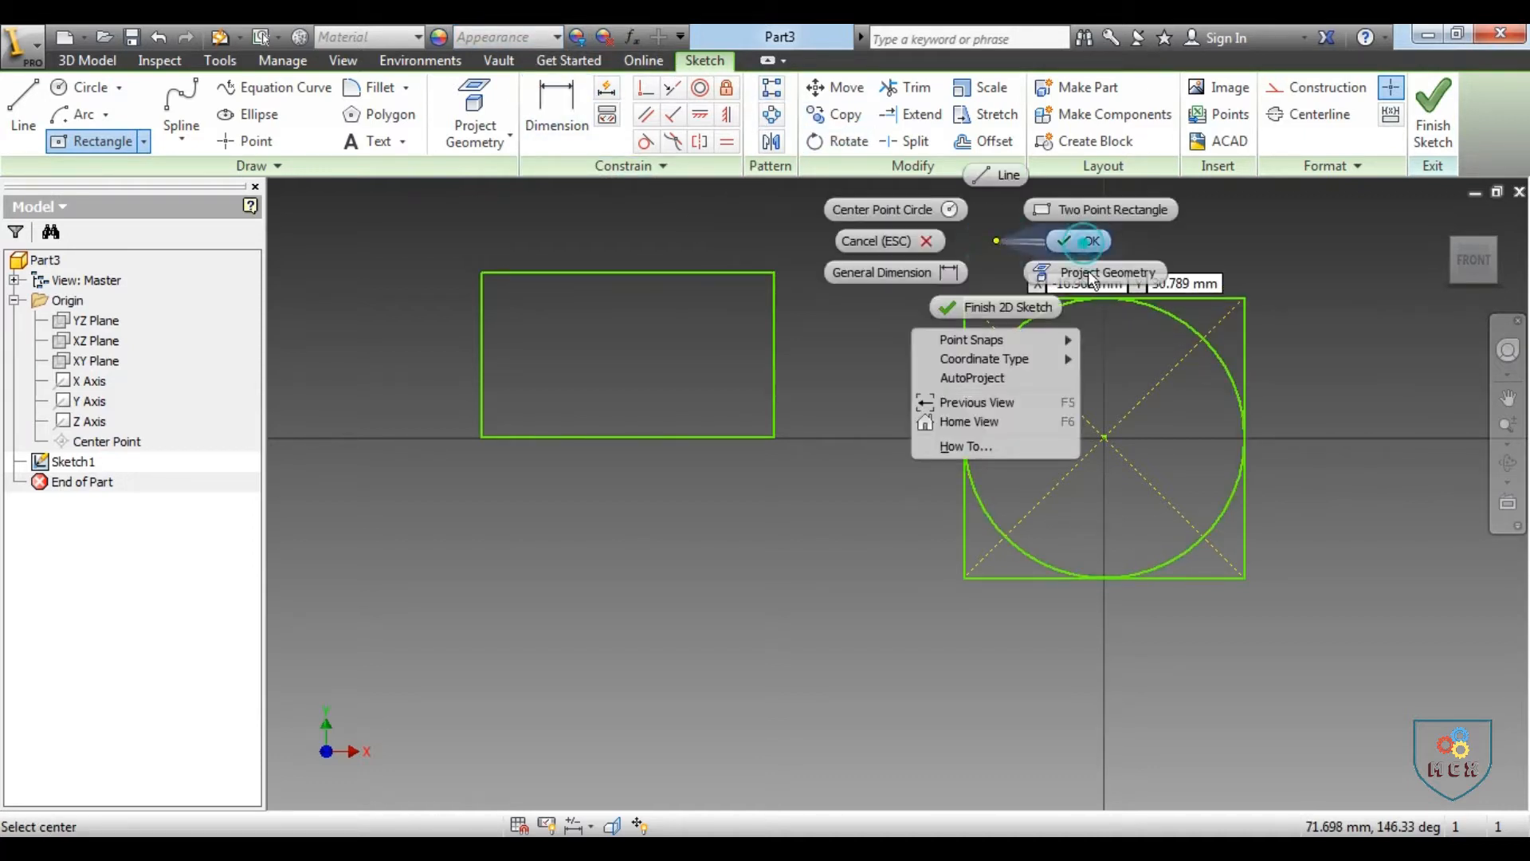
click(1092, 271)
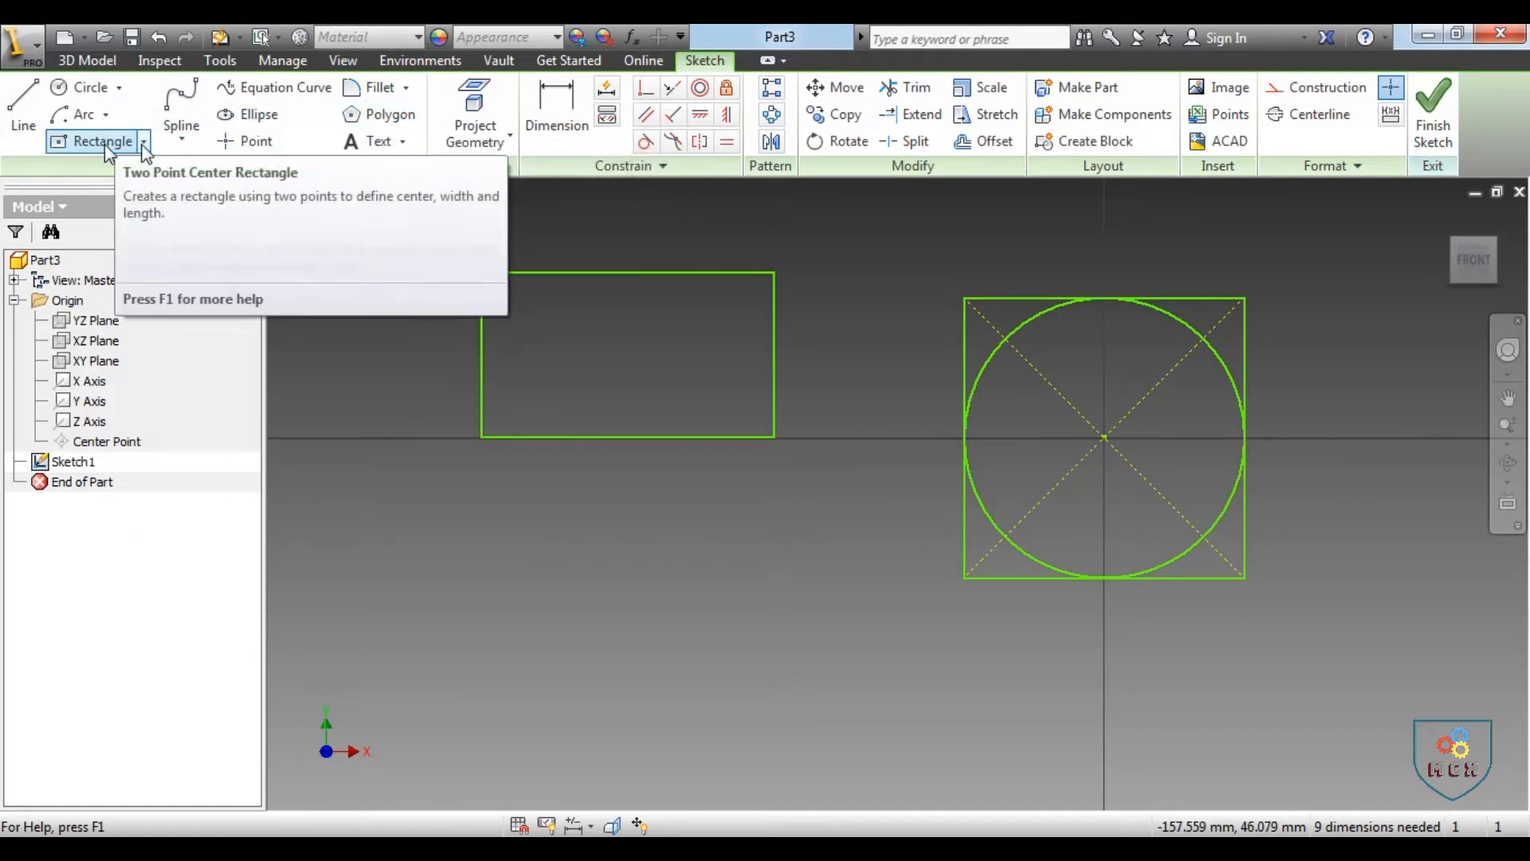
Step: Draw an inscribed five-sided polygon below the three-point rectangle, with one vertex pointing up
click(368, 116)
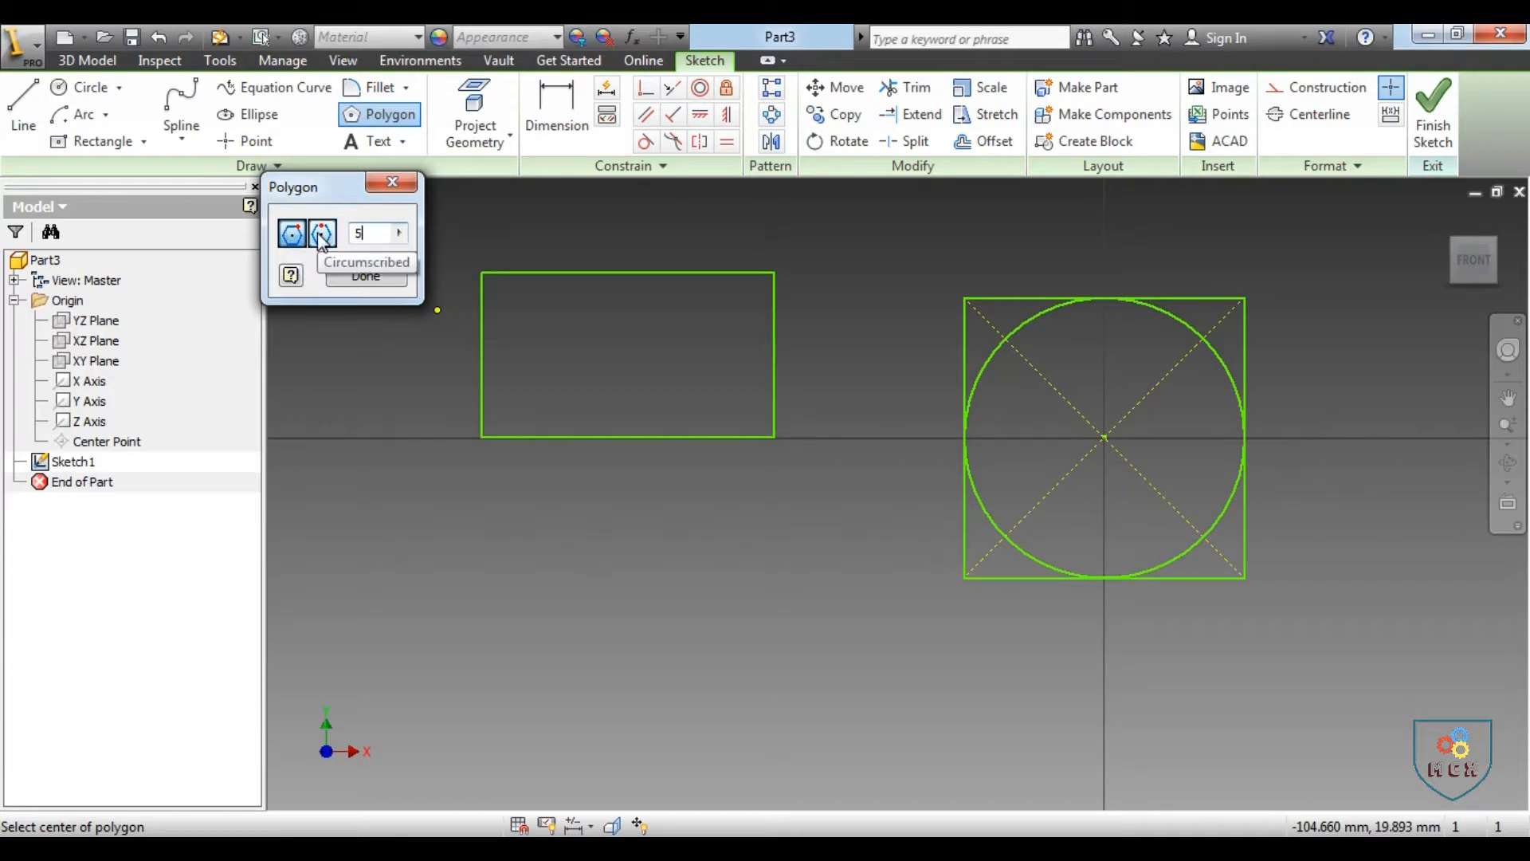
click(615, 643)
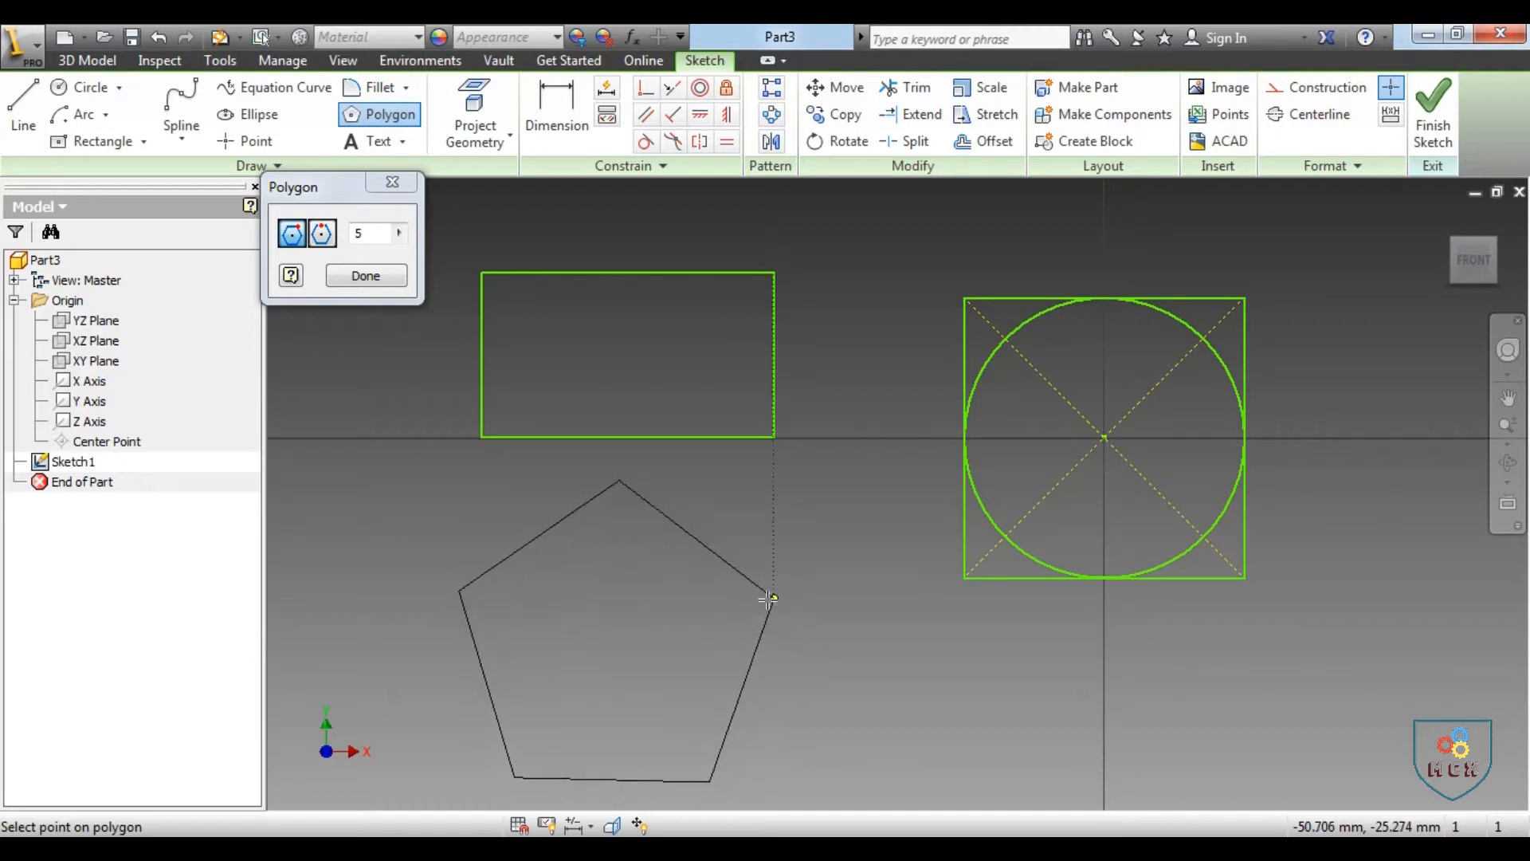
click(764, 601)
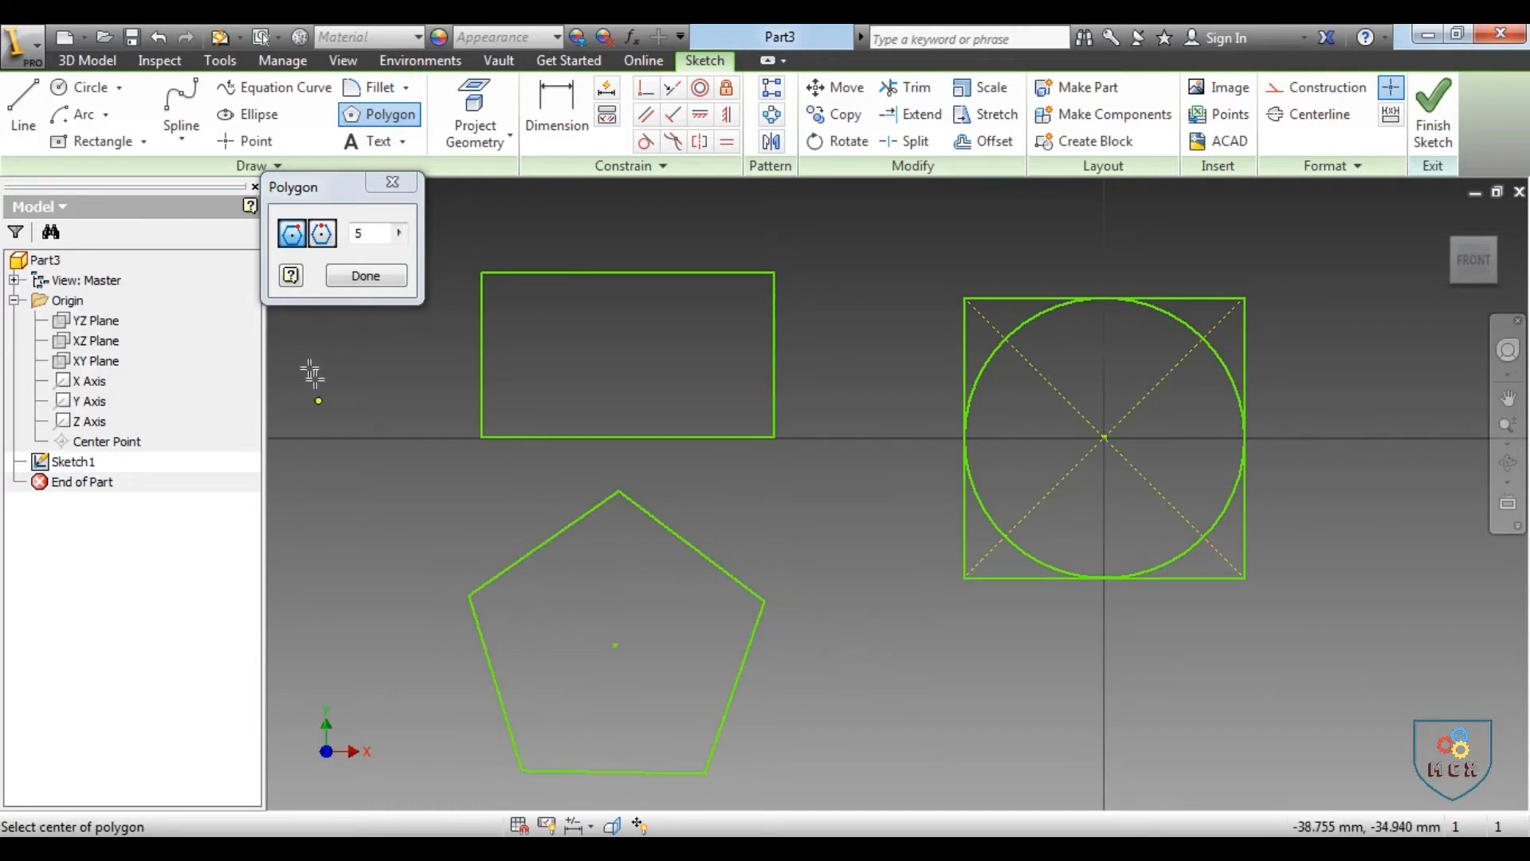
Step: Draw a smaller circumscribed five-sided polygon to the lower right of the first pentagon, with one vertex pointing down
click(322, 234)
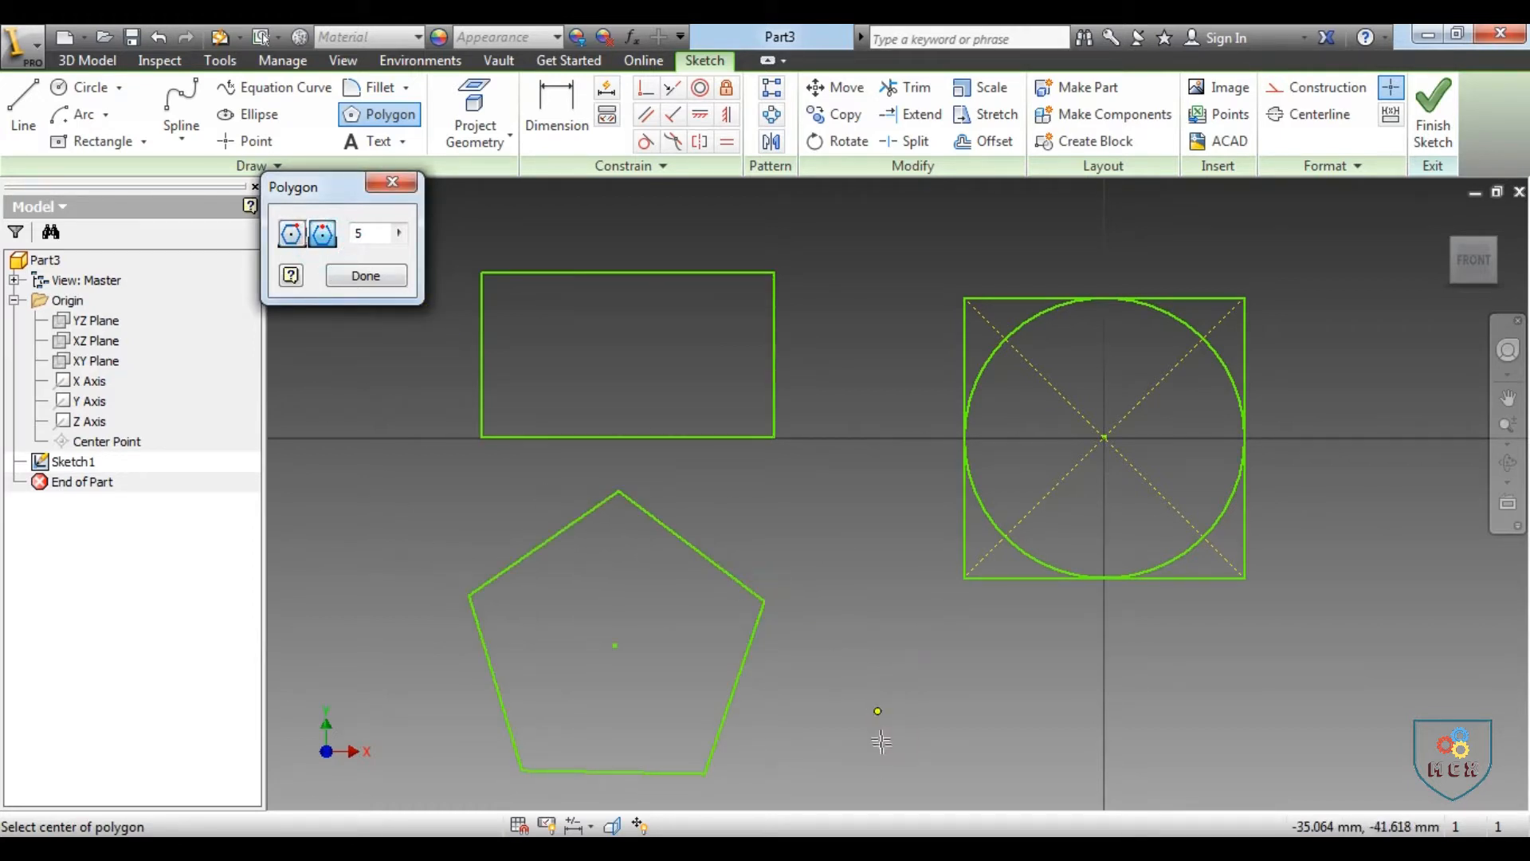
click(881, 784)
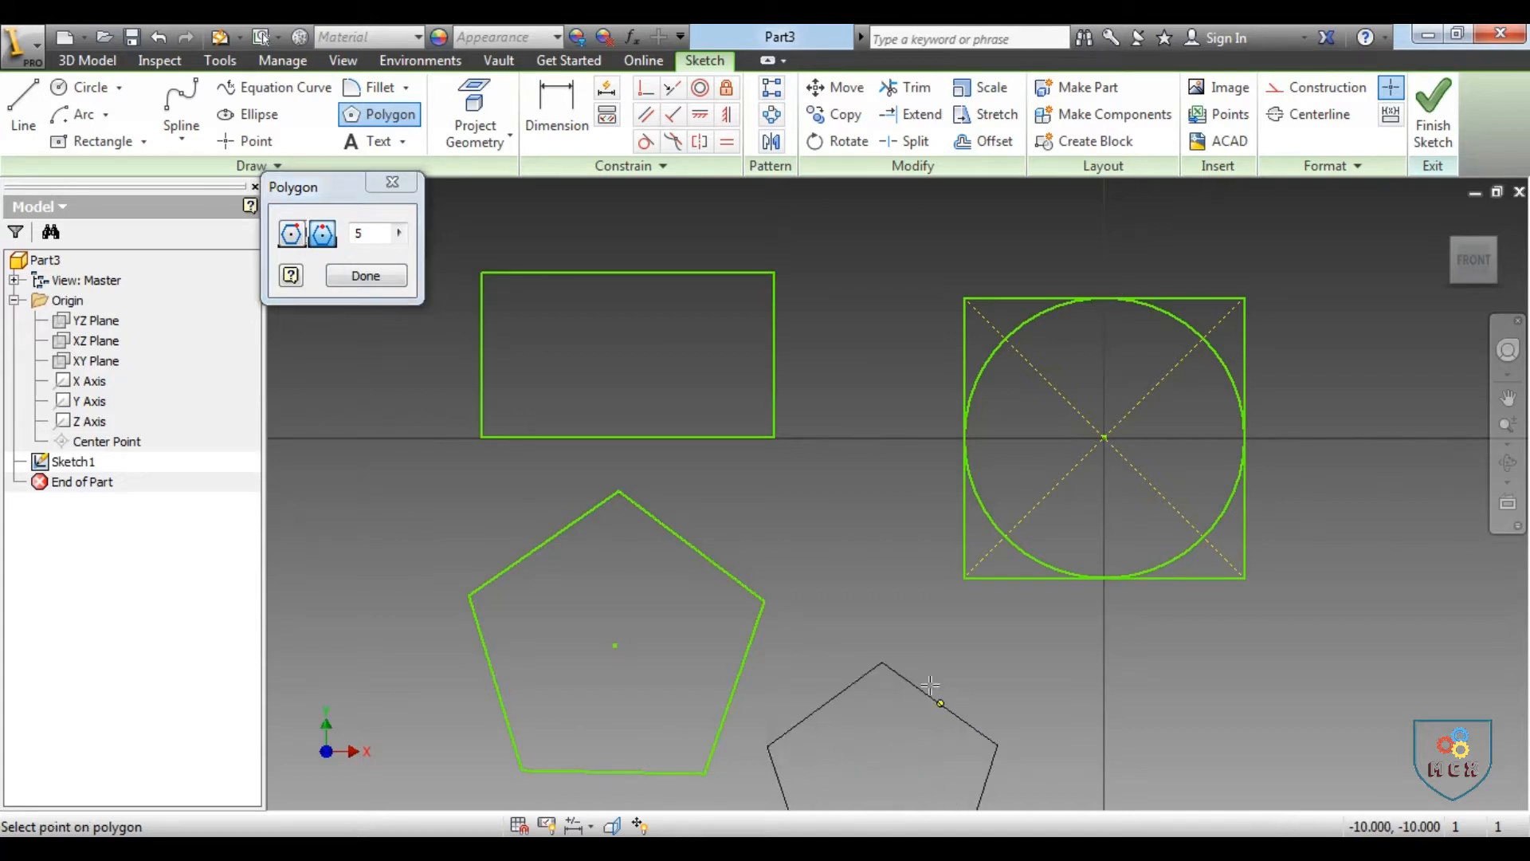
scroll(869, 674, up, 5)
scroll(869, 673, down, 5)
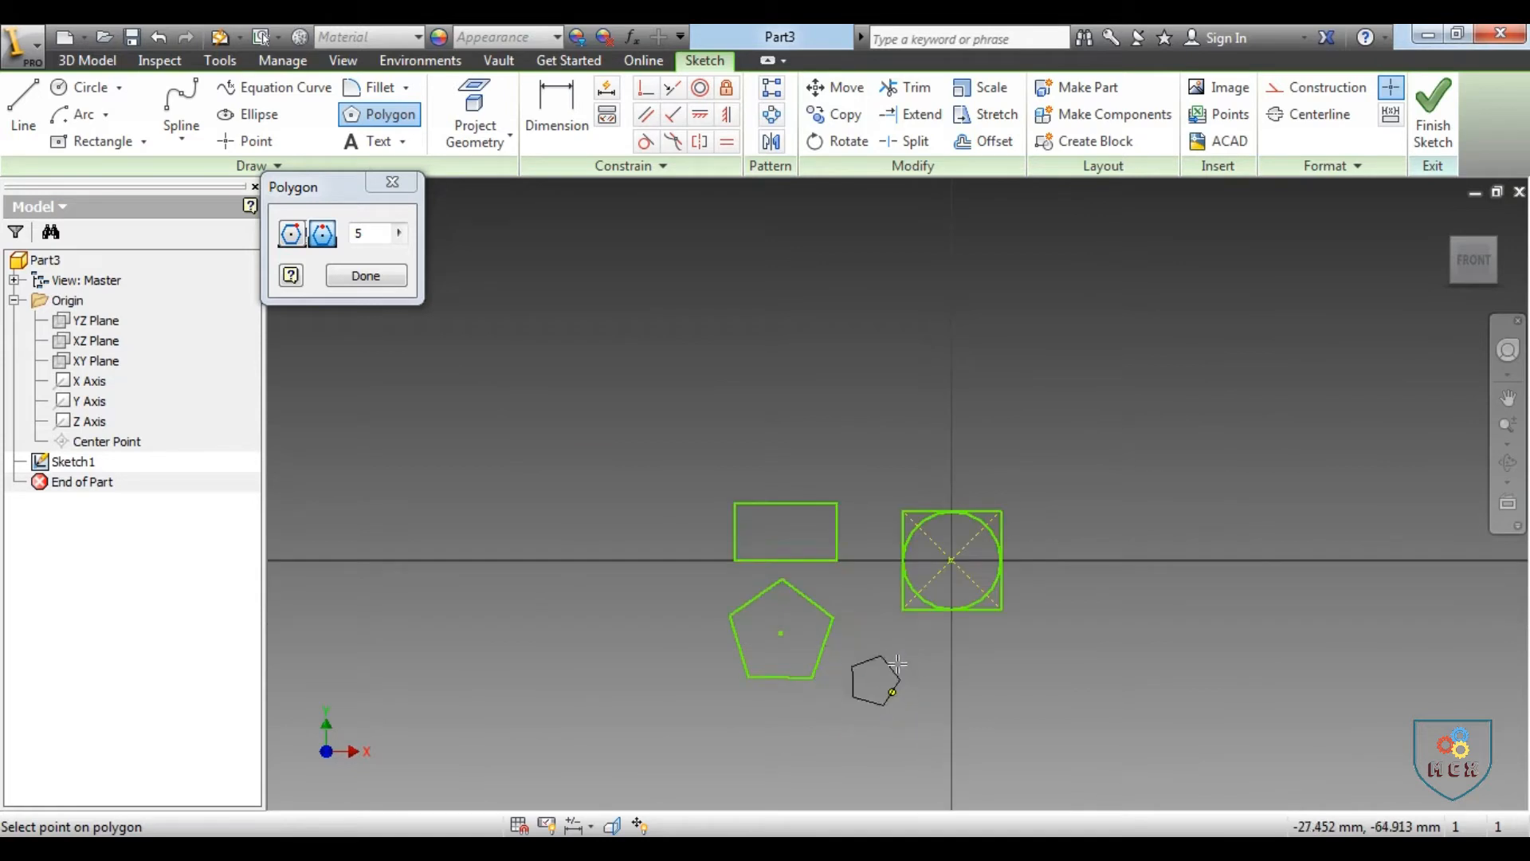
scroll(897, 669, up, 3)
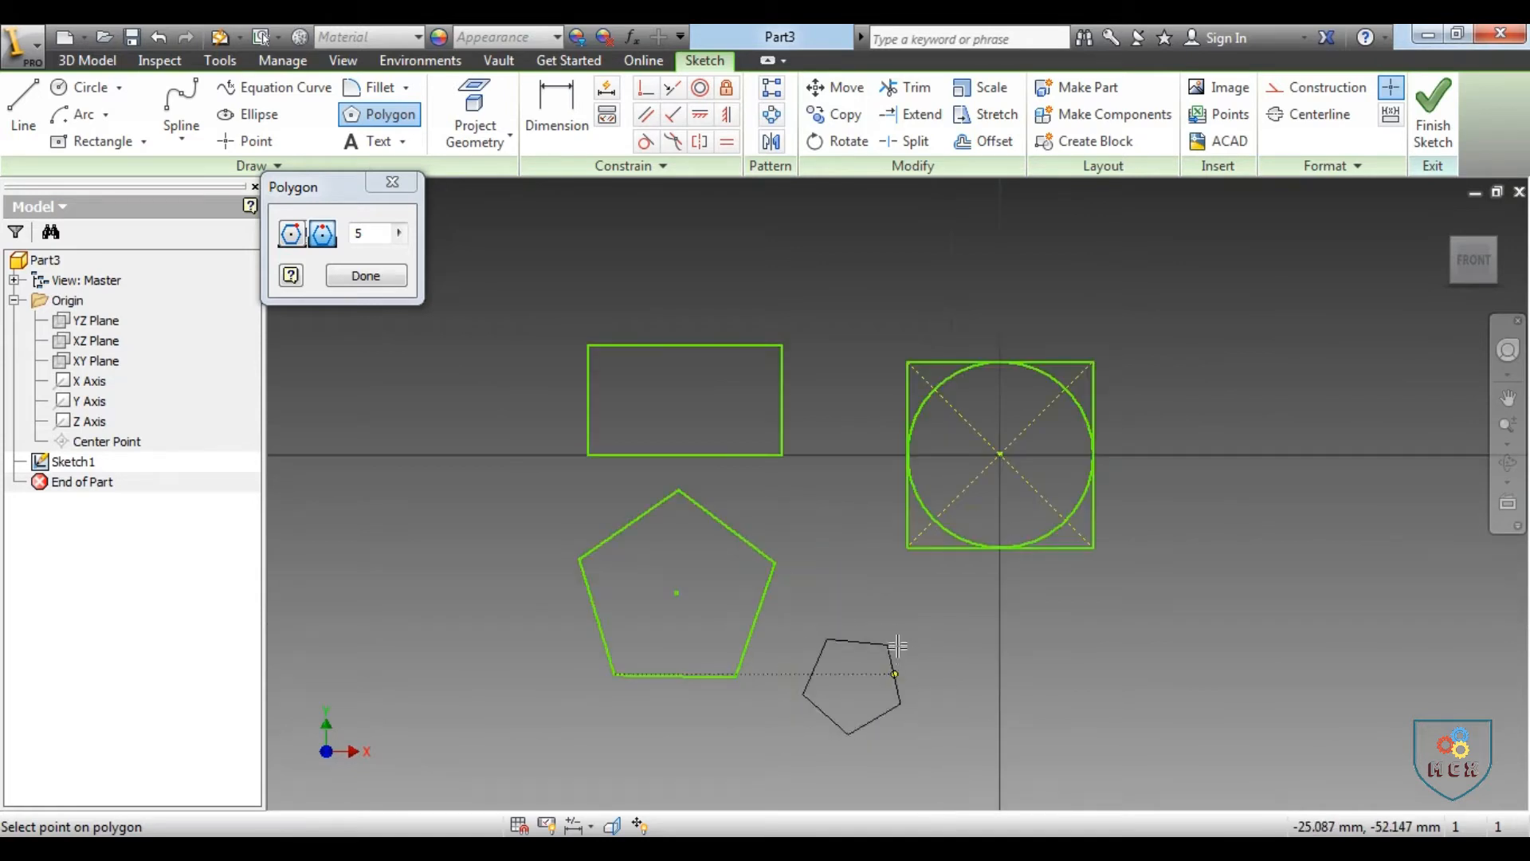
click(858, 620)
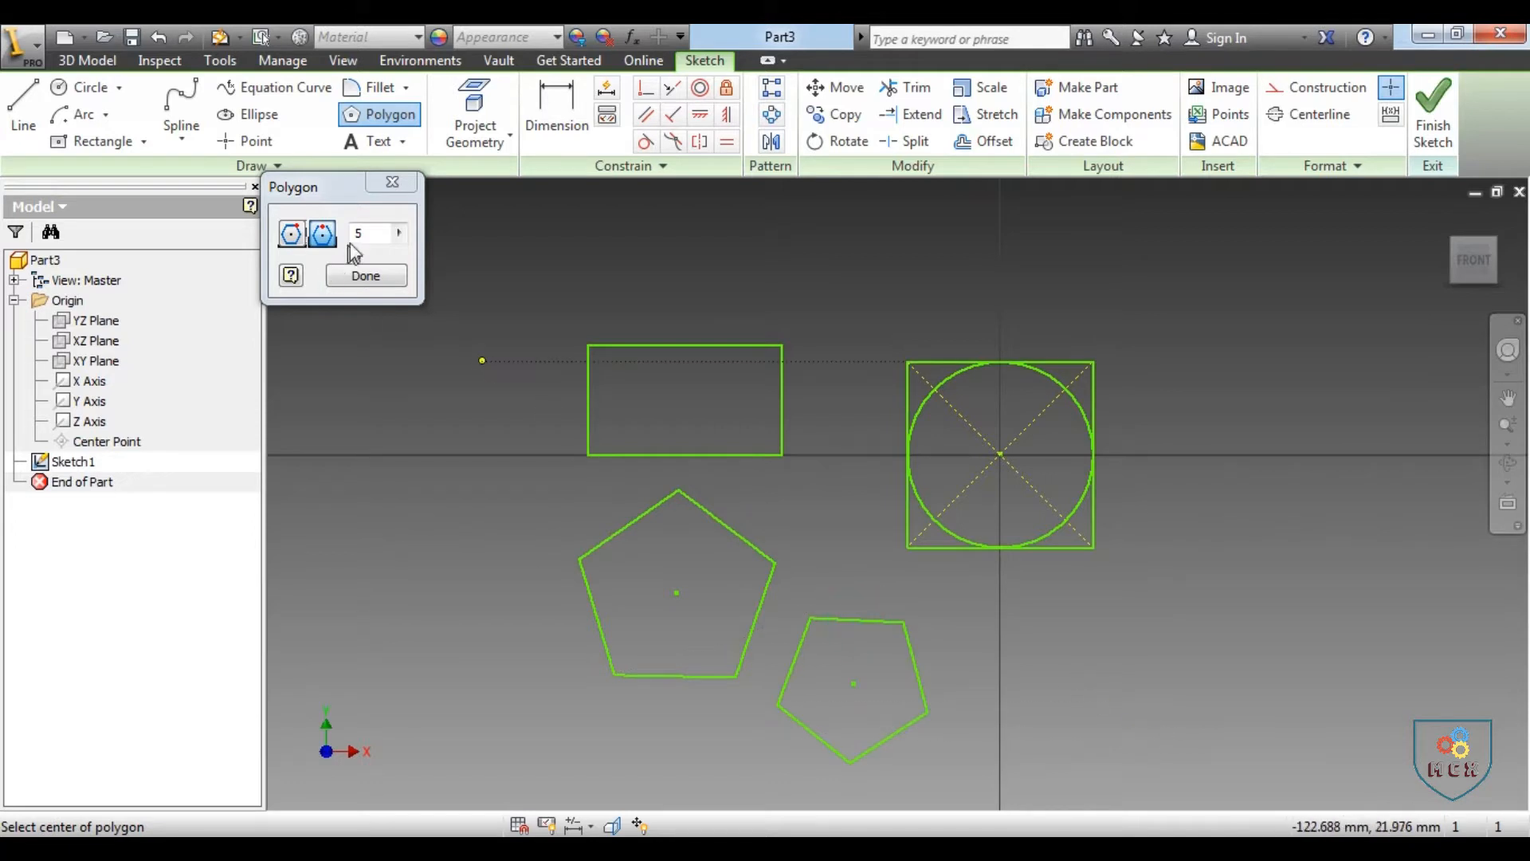
Step: Draw an inscribed six-sided polygon below and to the right of the circle, about 62 mm across its corners
double_click(389, 239)
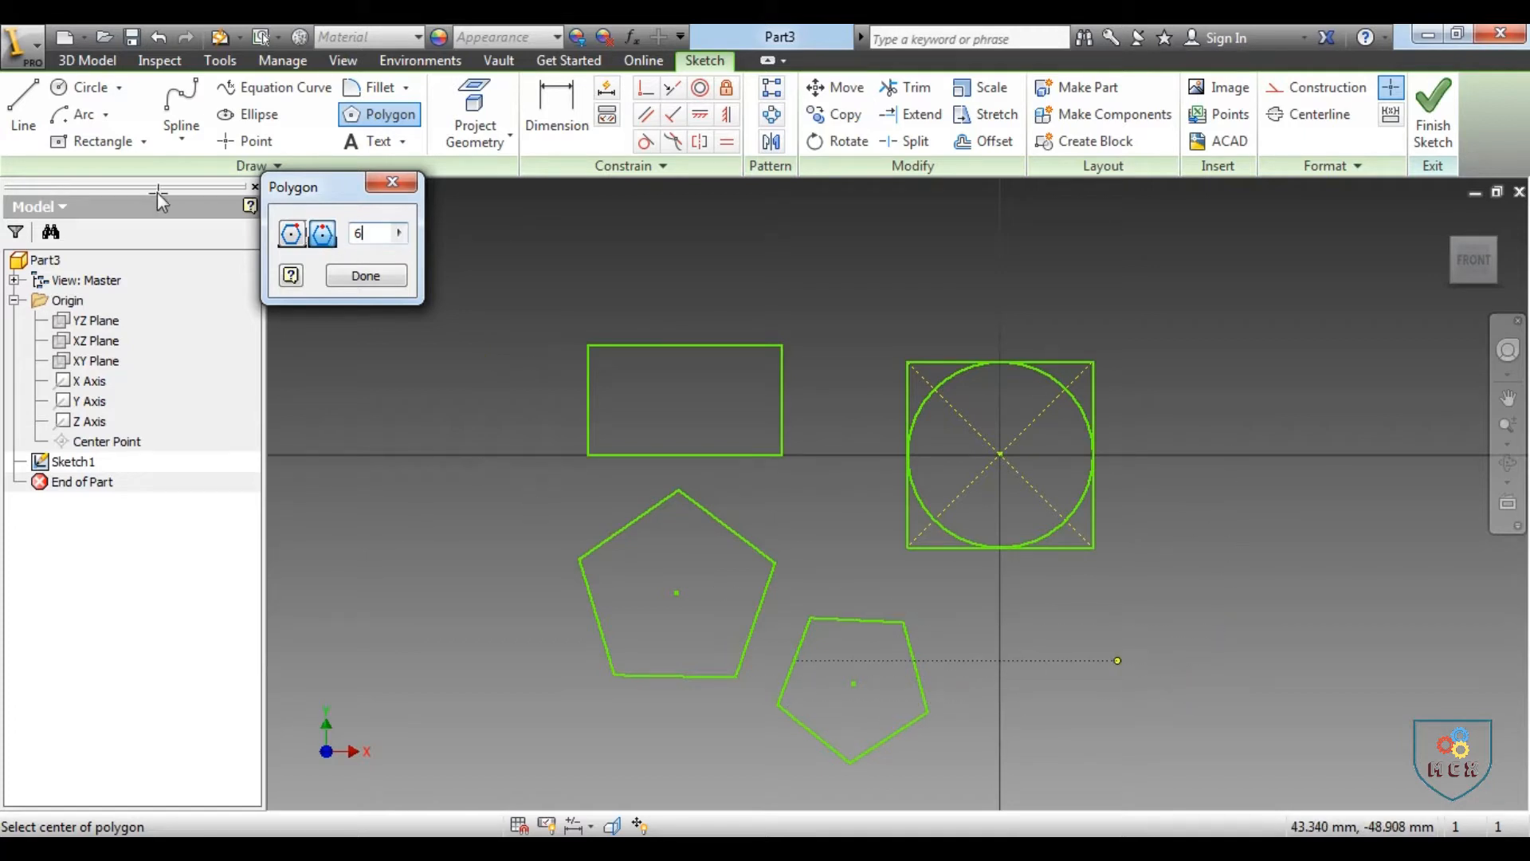
click(1220, 684)
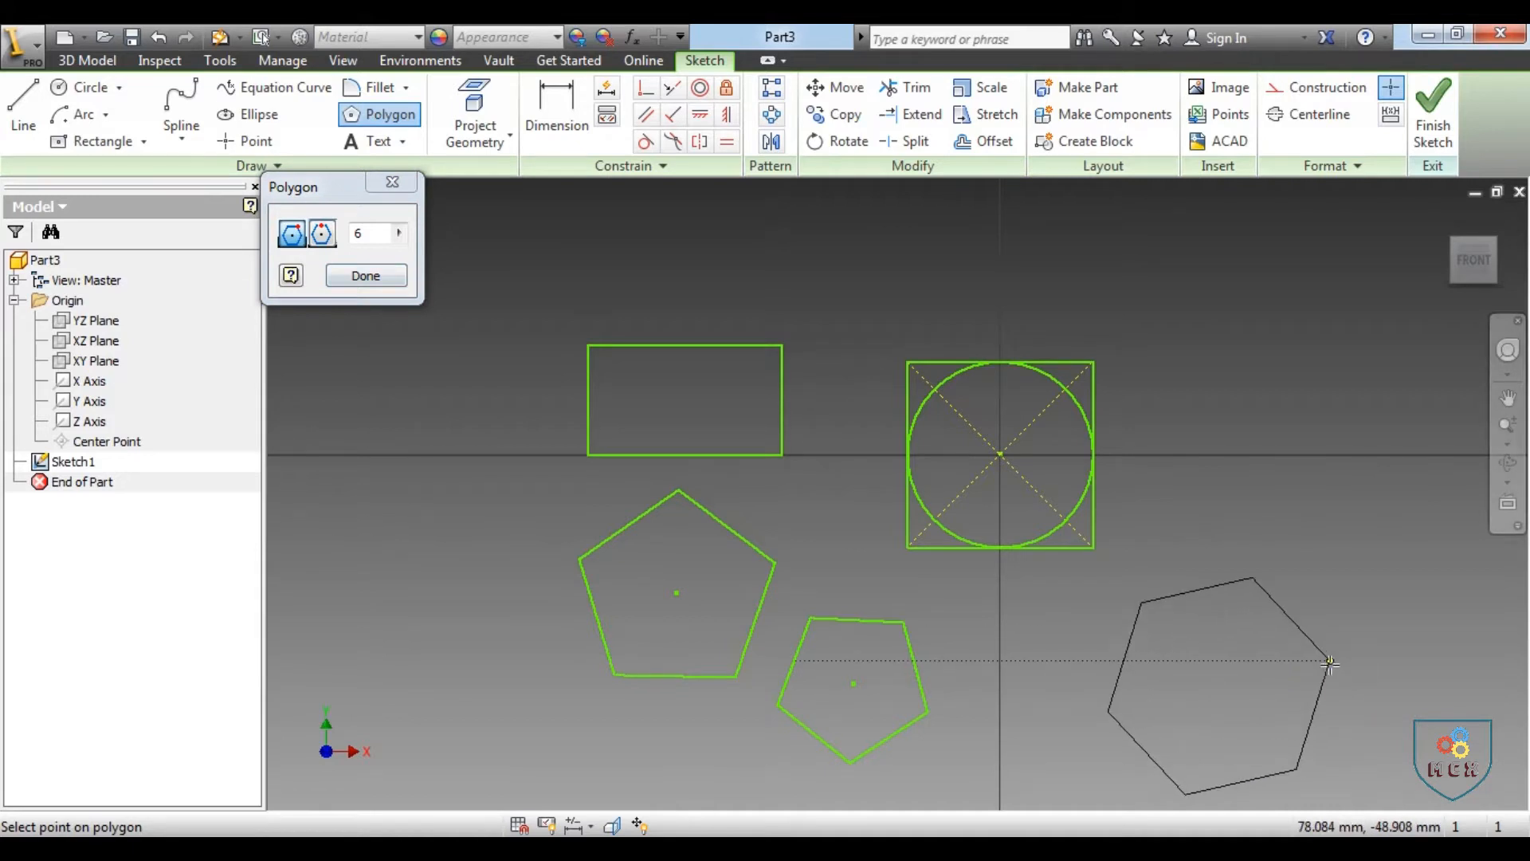
click(1351, 691)
scroll(1271, 547, down, 5)
scroll(1394, 622, up, 5)
scroll(1285, 531, down, 5)
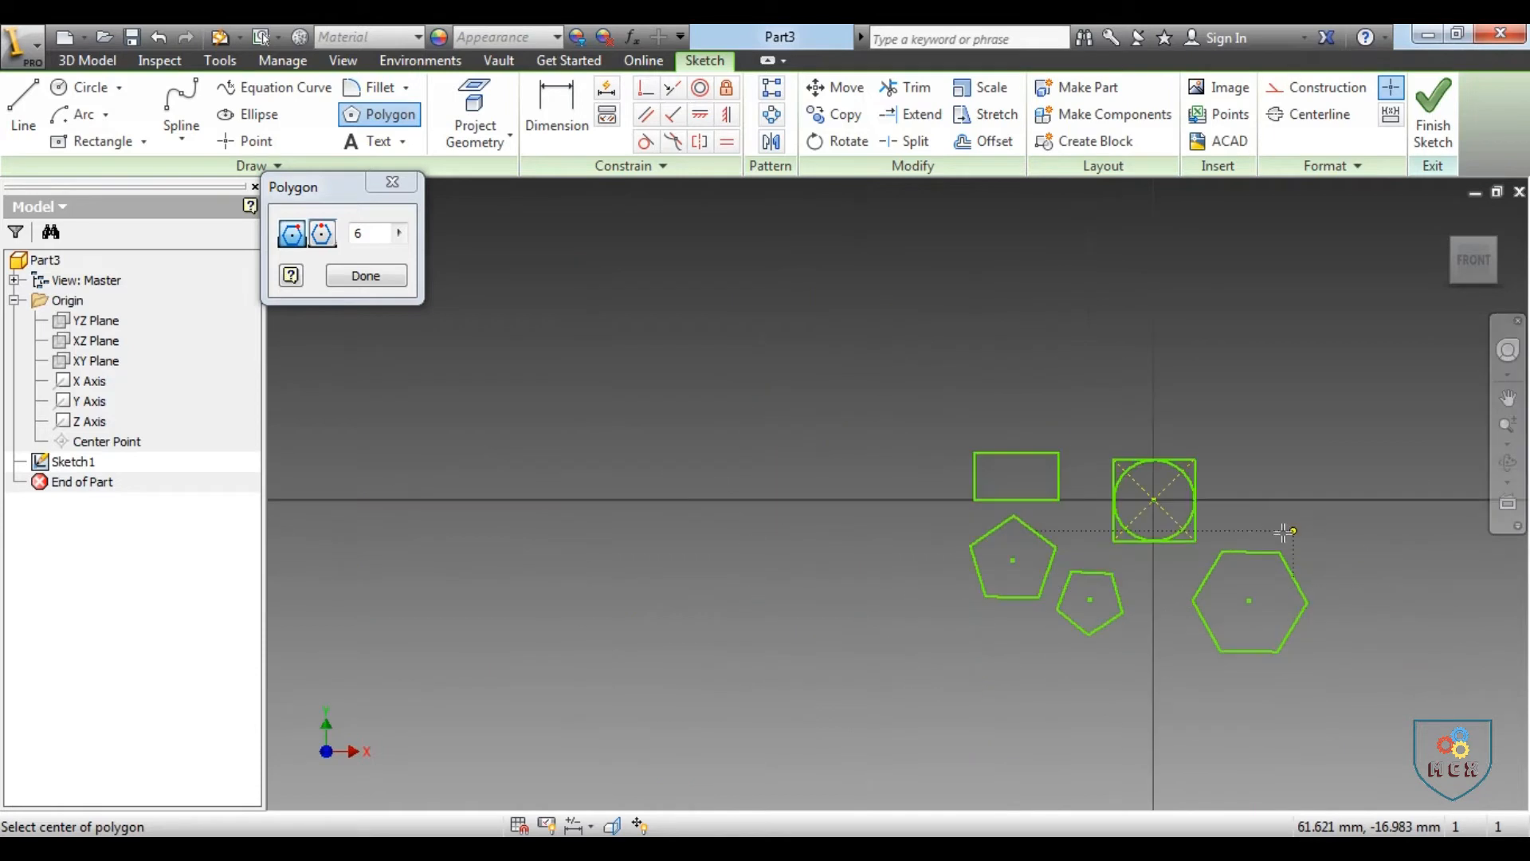
scroll(1342, 618, up, 5)
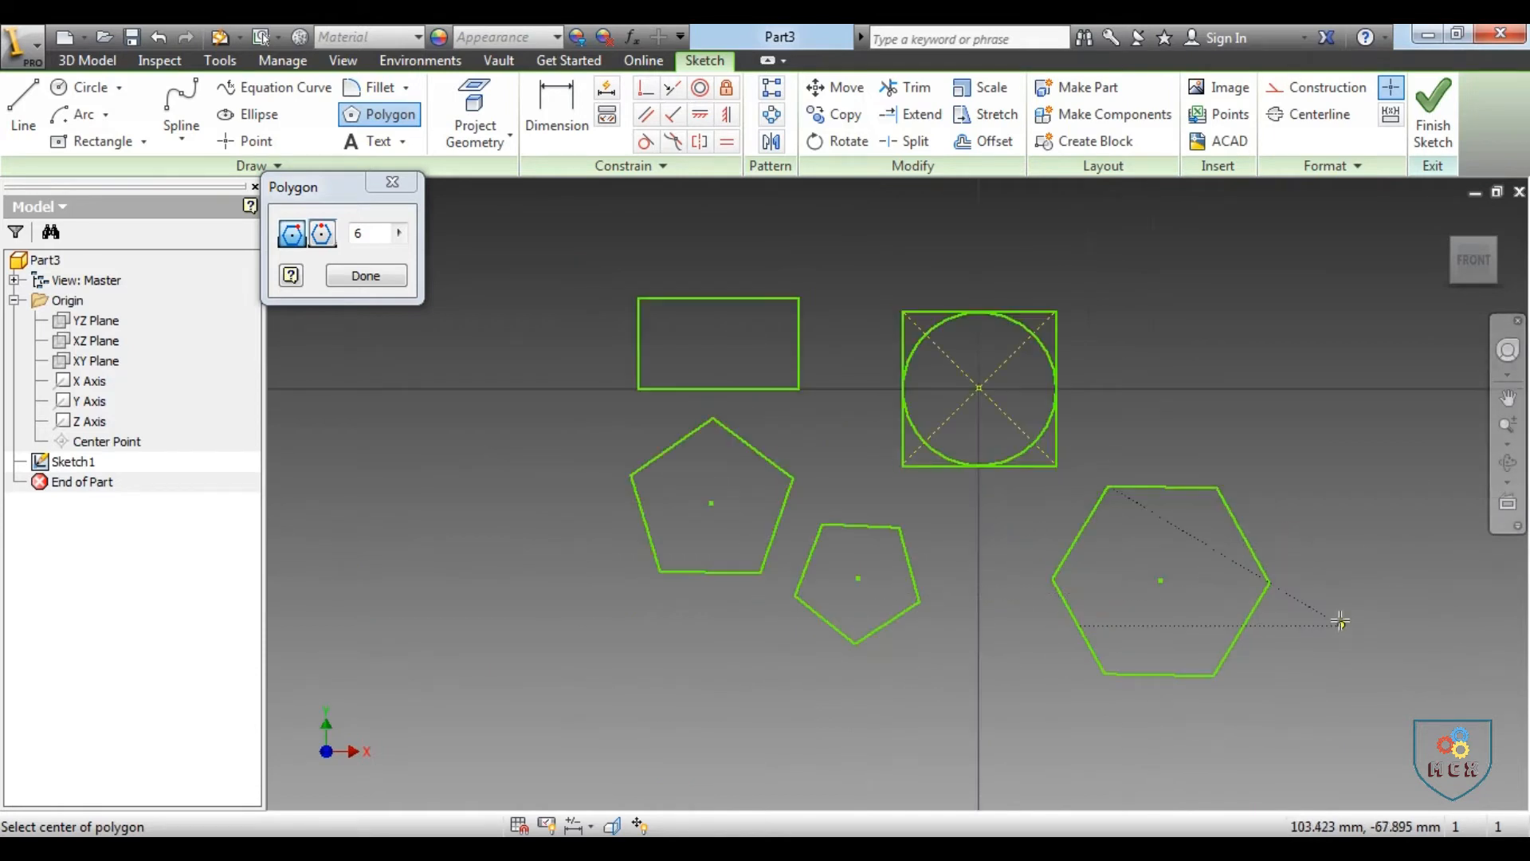
Step: Dimension the hexagon between its left and right corners and set the distance to 50 mm
click(560, 124)
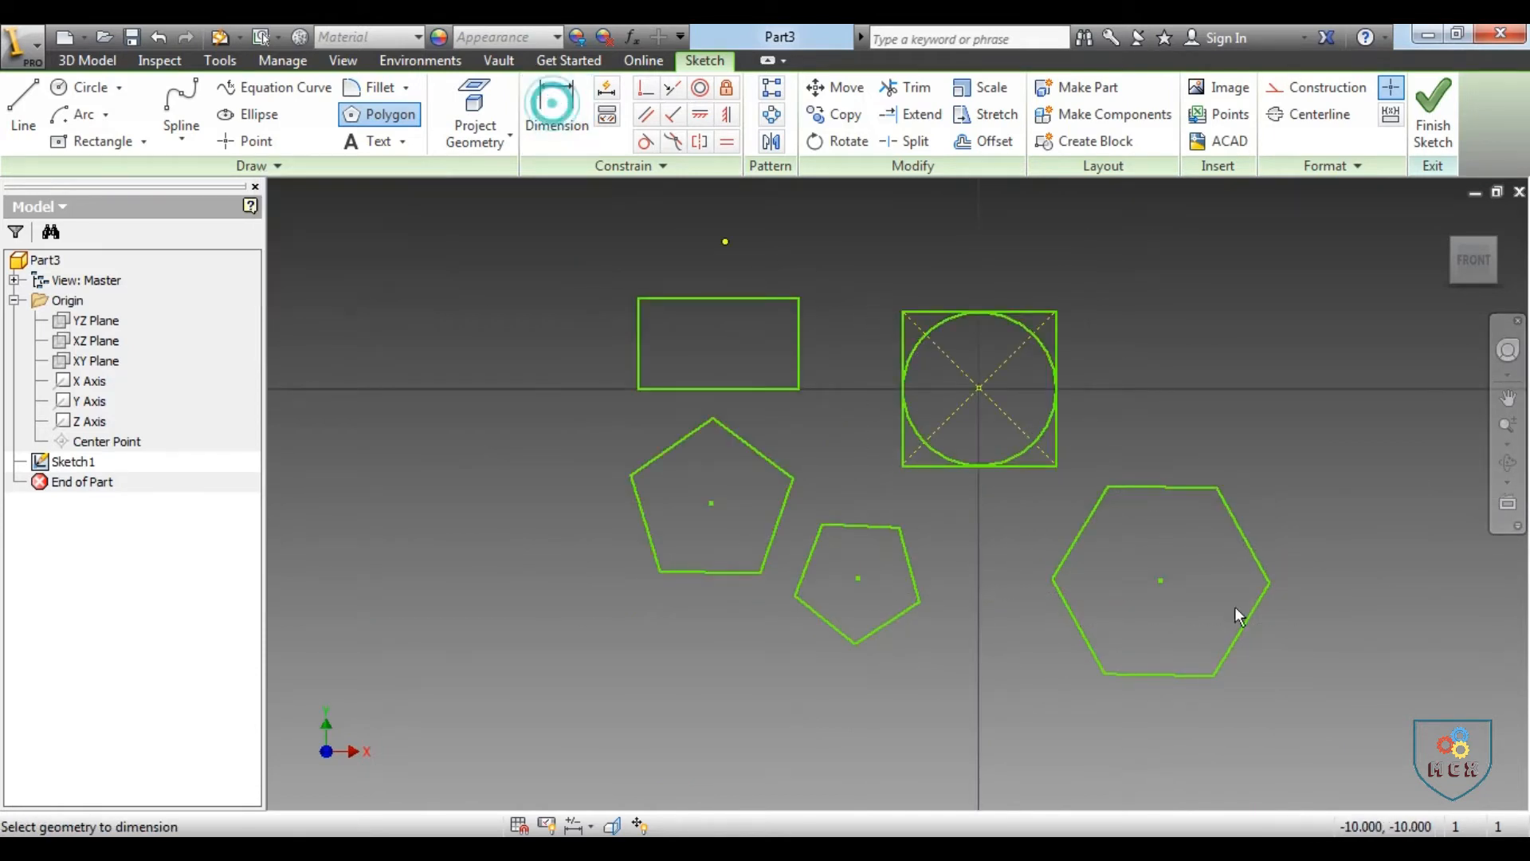
click(1053, 579)
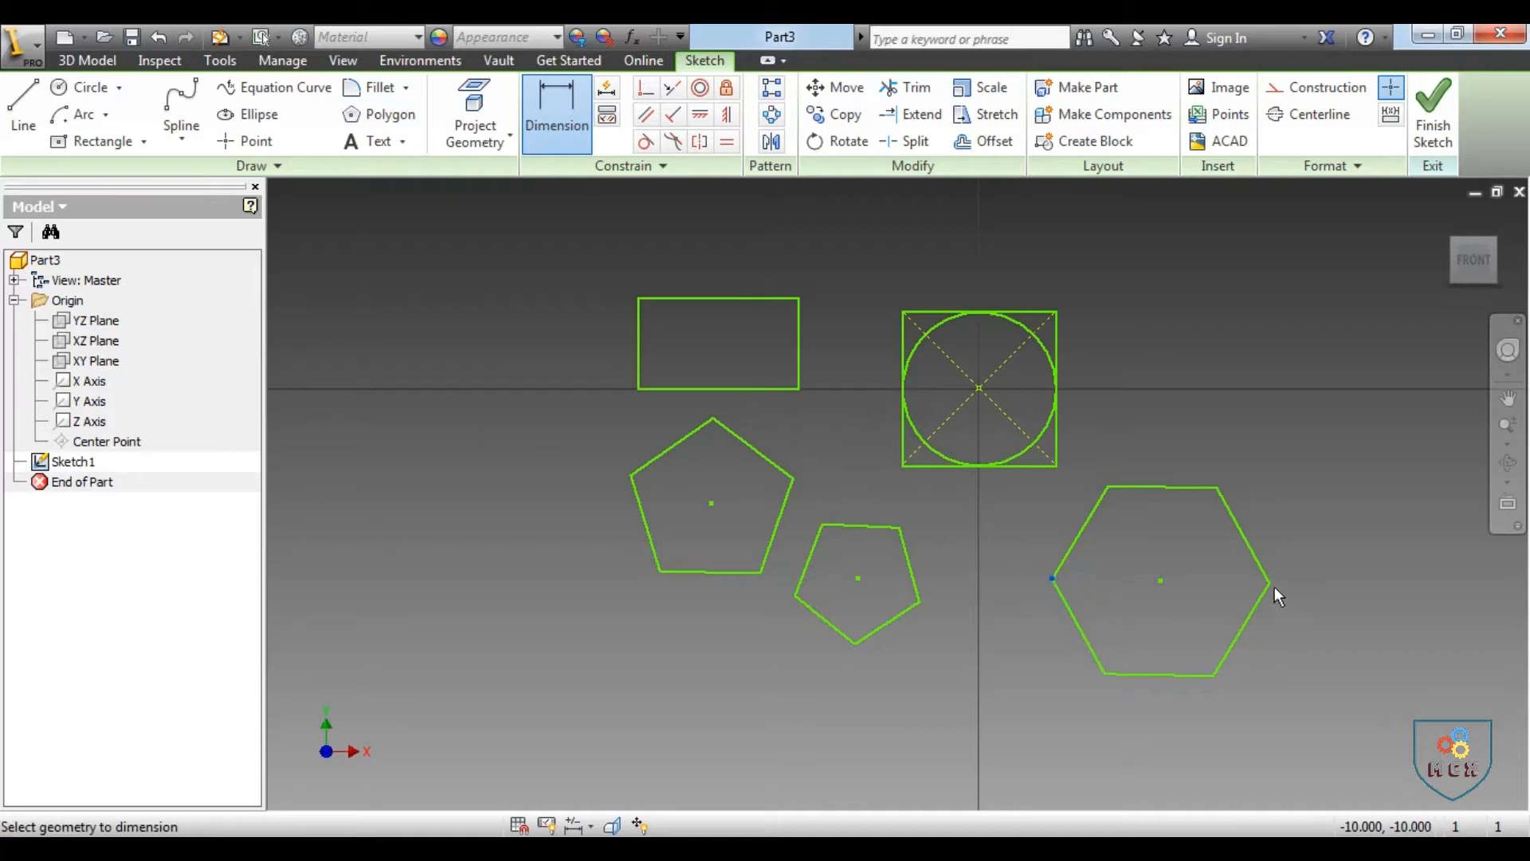
click(1271, 584)
click(1170, 743)
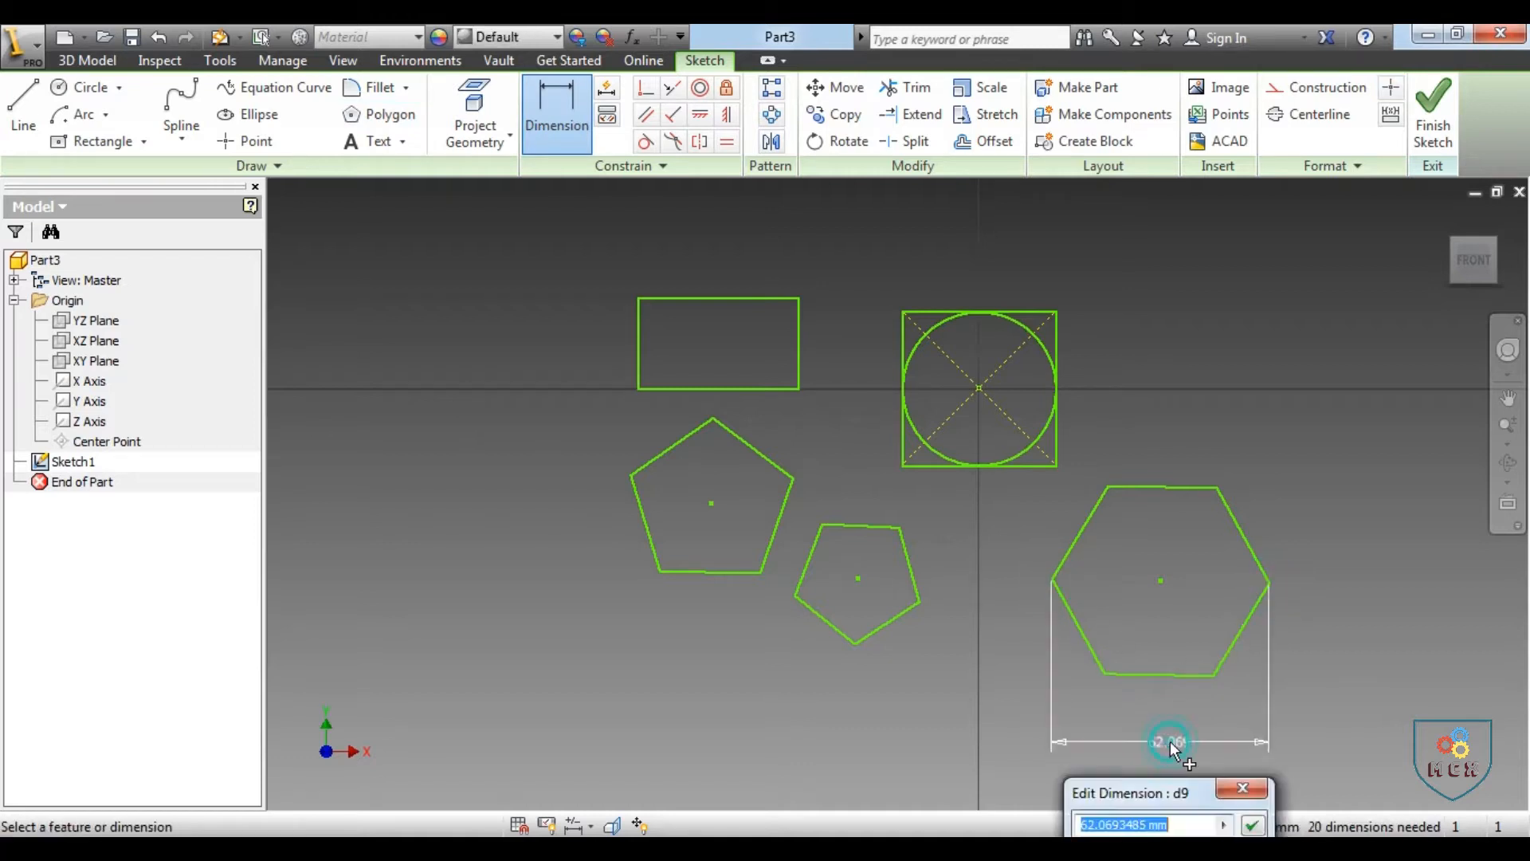
text(50)
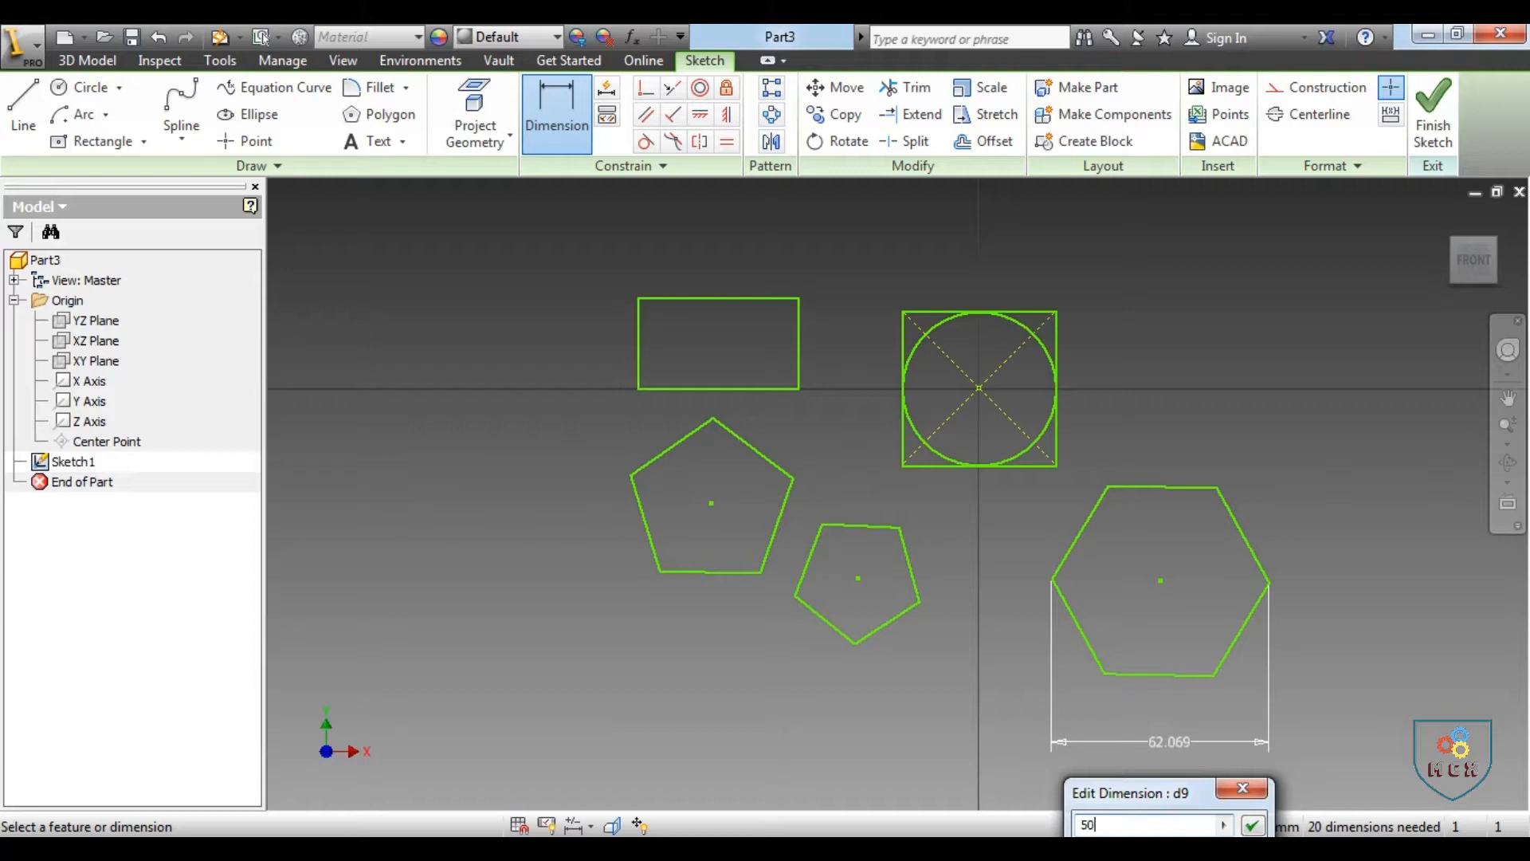
key(Return)
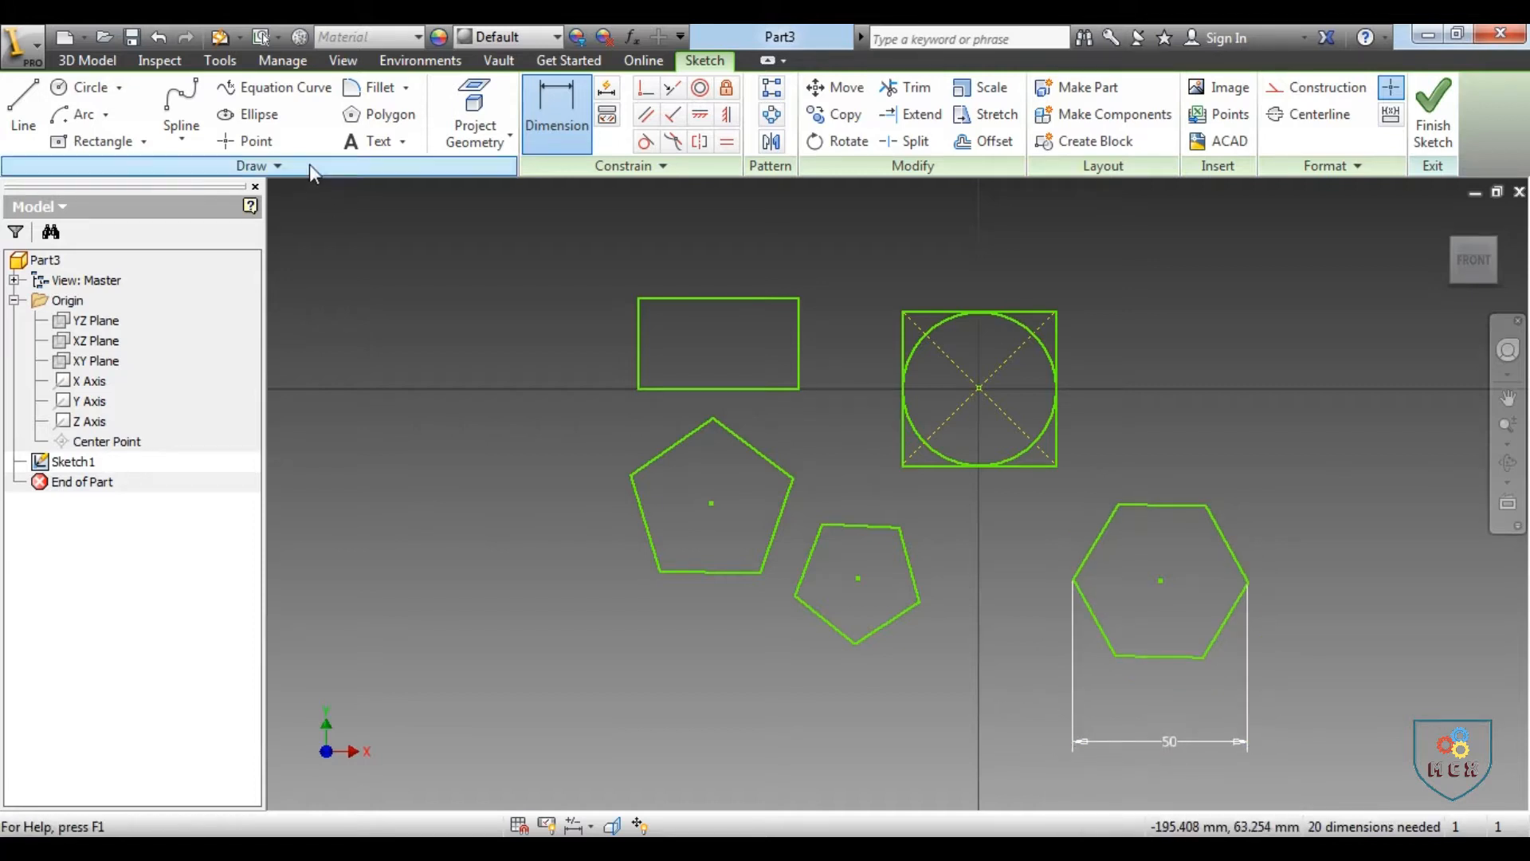
Step: Draw a second inscribed hexagon to the right of the first, with horizontal top and bottom edges, about 37 mm across flats
click(388, 120)
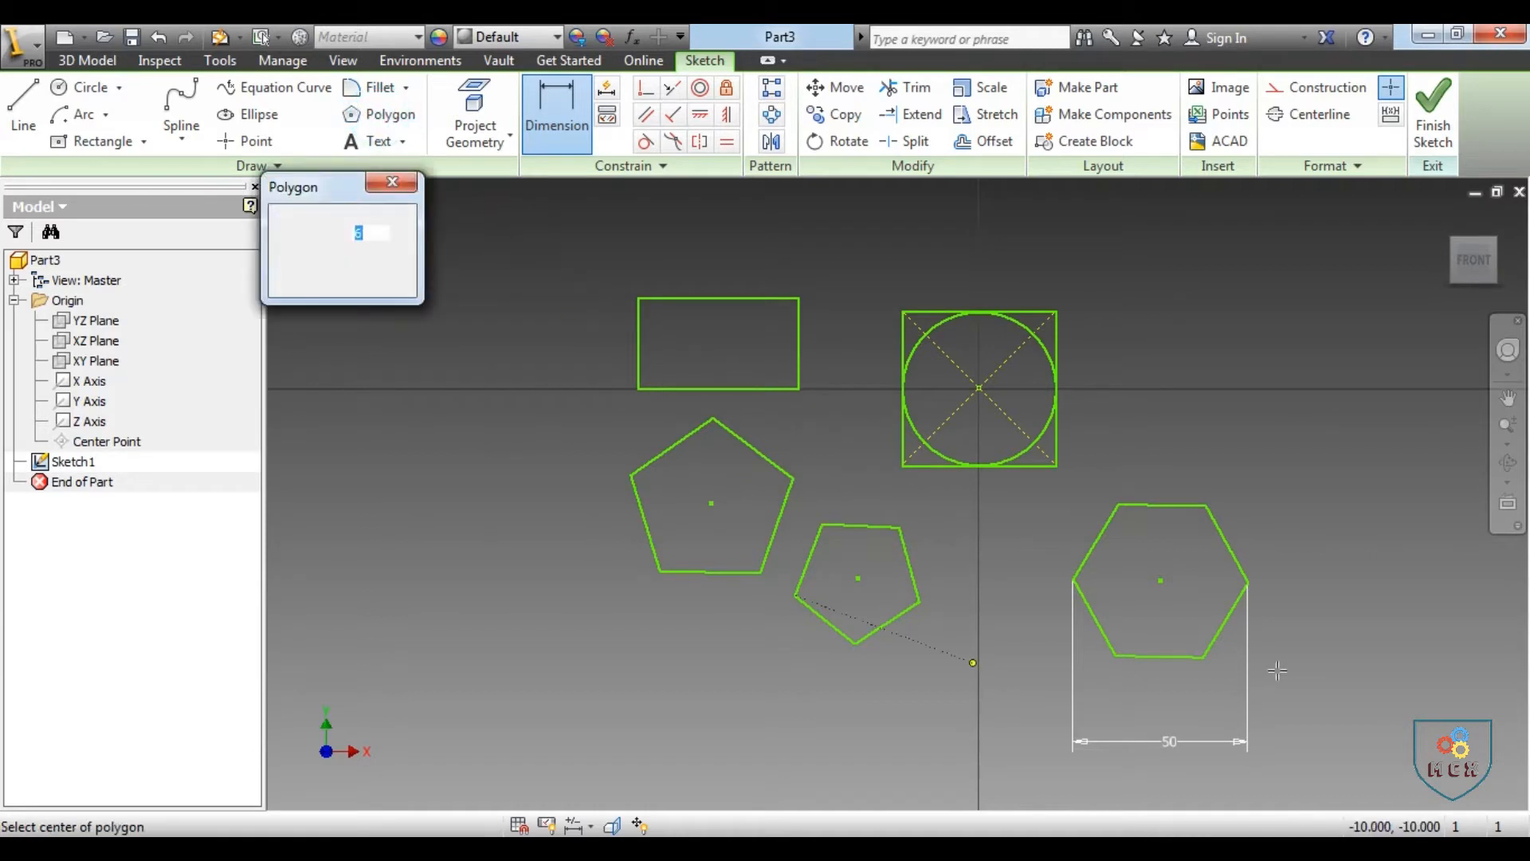
scroll(718, 332, down, 4)
scroll(1086, 471, up, 3)
scroll(1099, 445, up, 3)
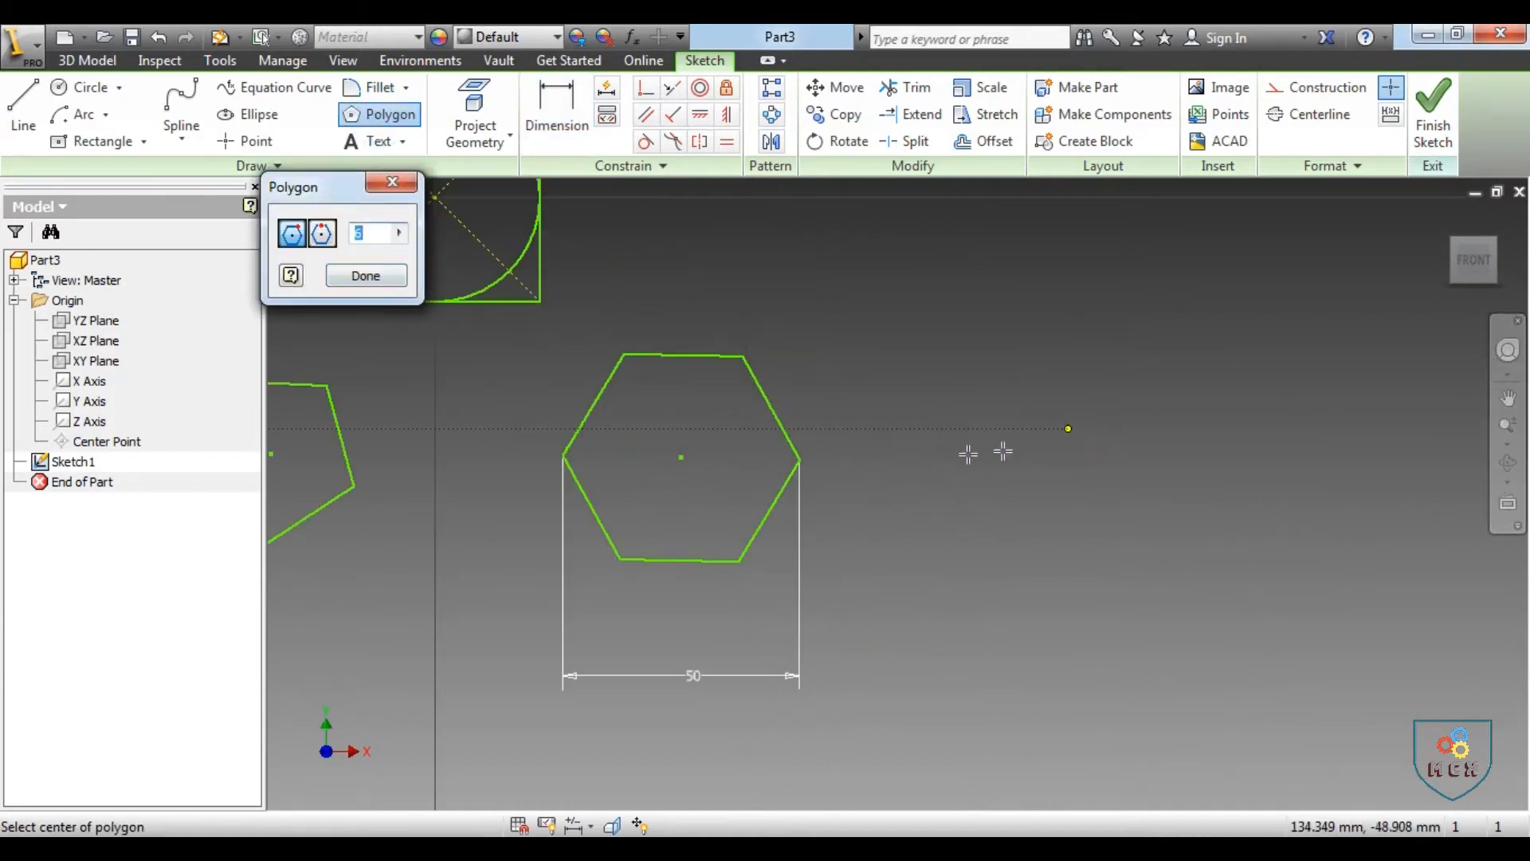
click(919, 458)
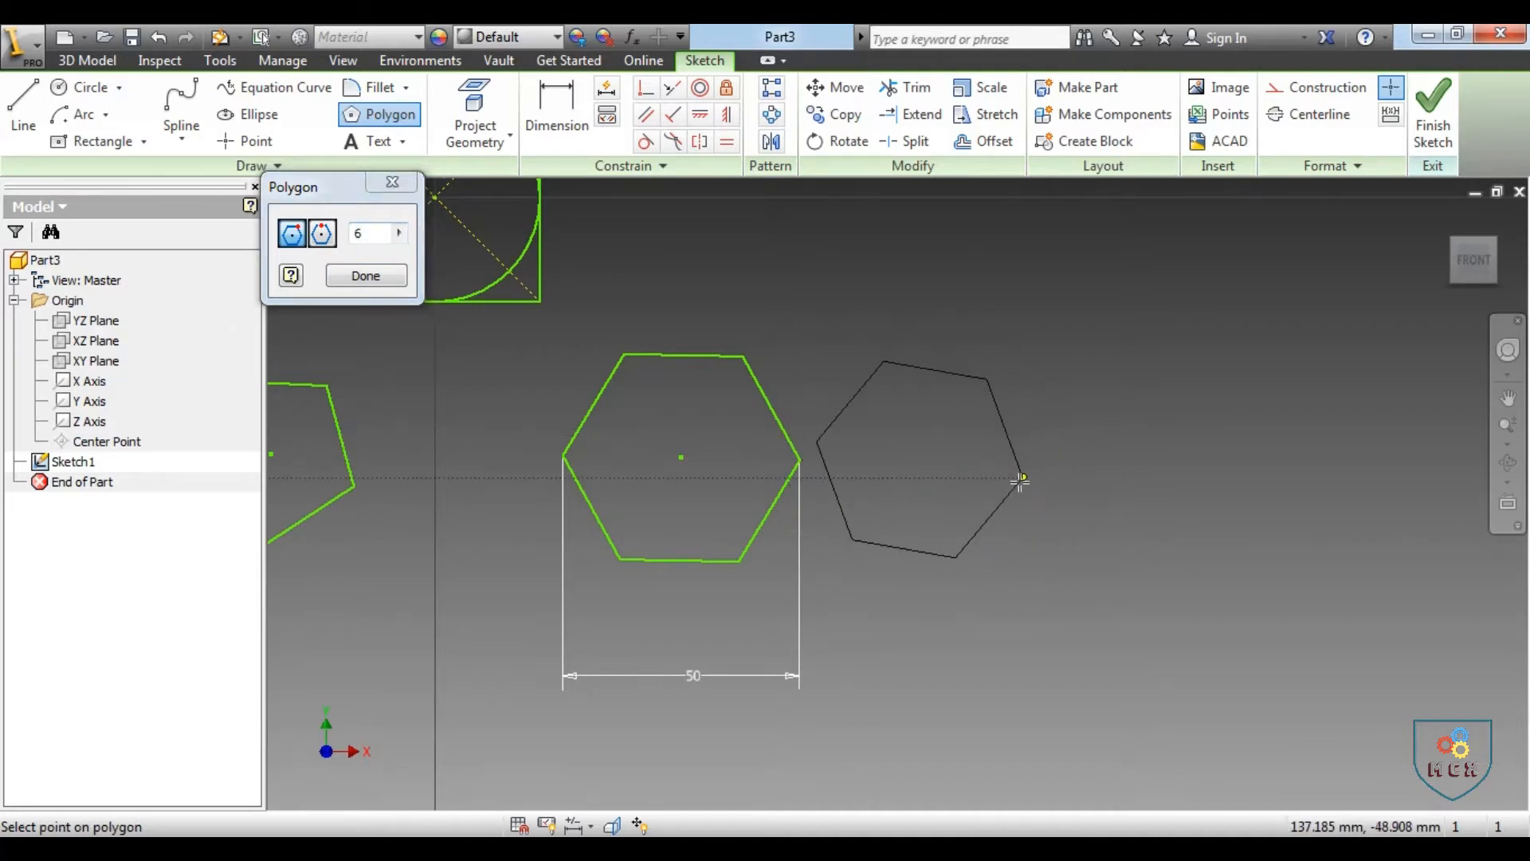
click(1023, 458)
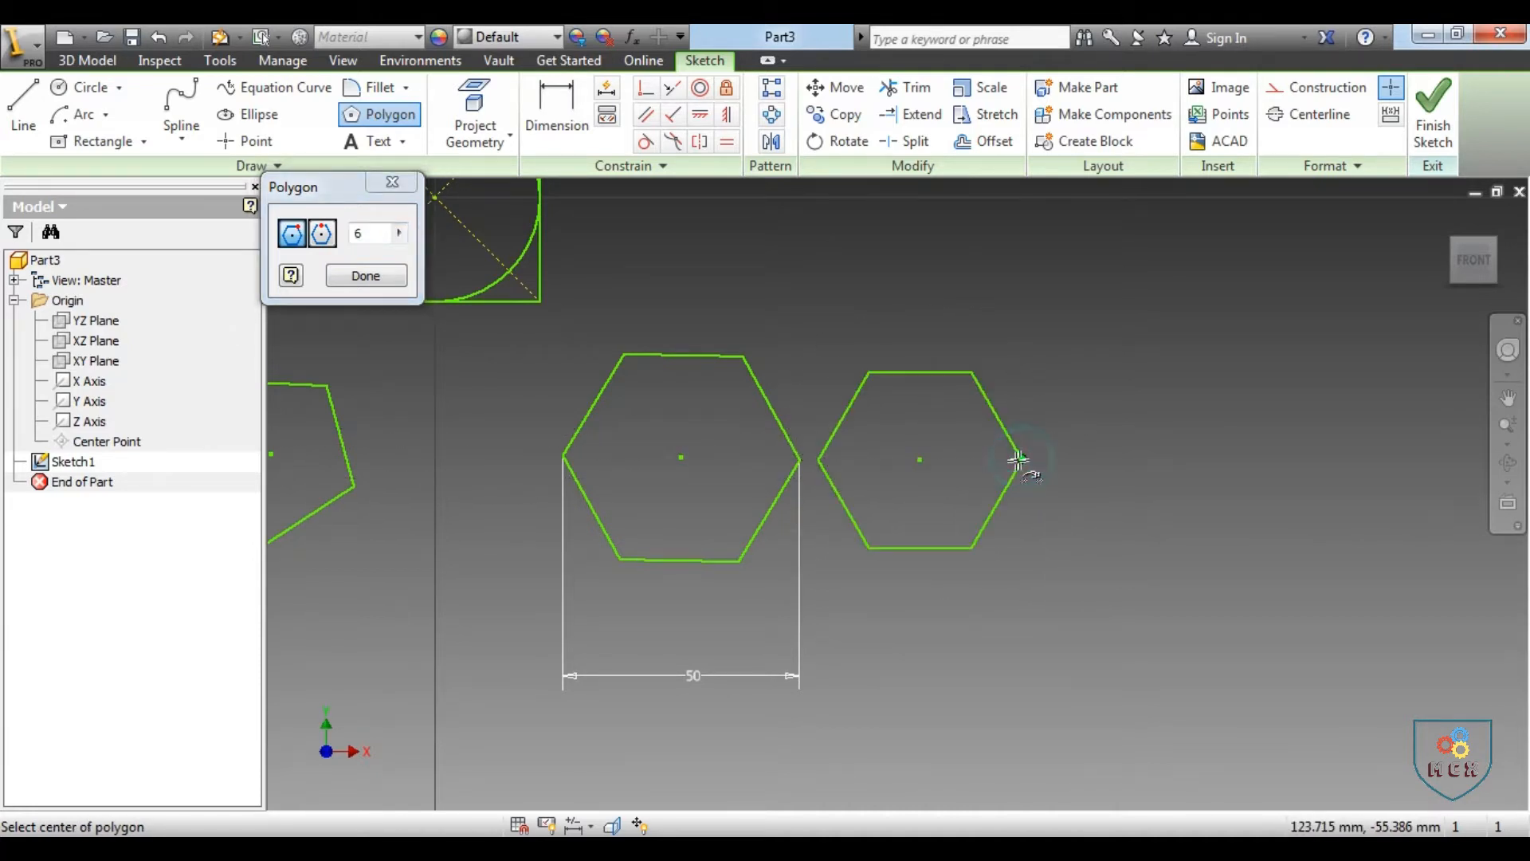
click(365, 275)
Step: Dimension the second hexagon between its horizontal top and bottom edges and set the distance to 50 mm
click(557, 103)
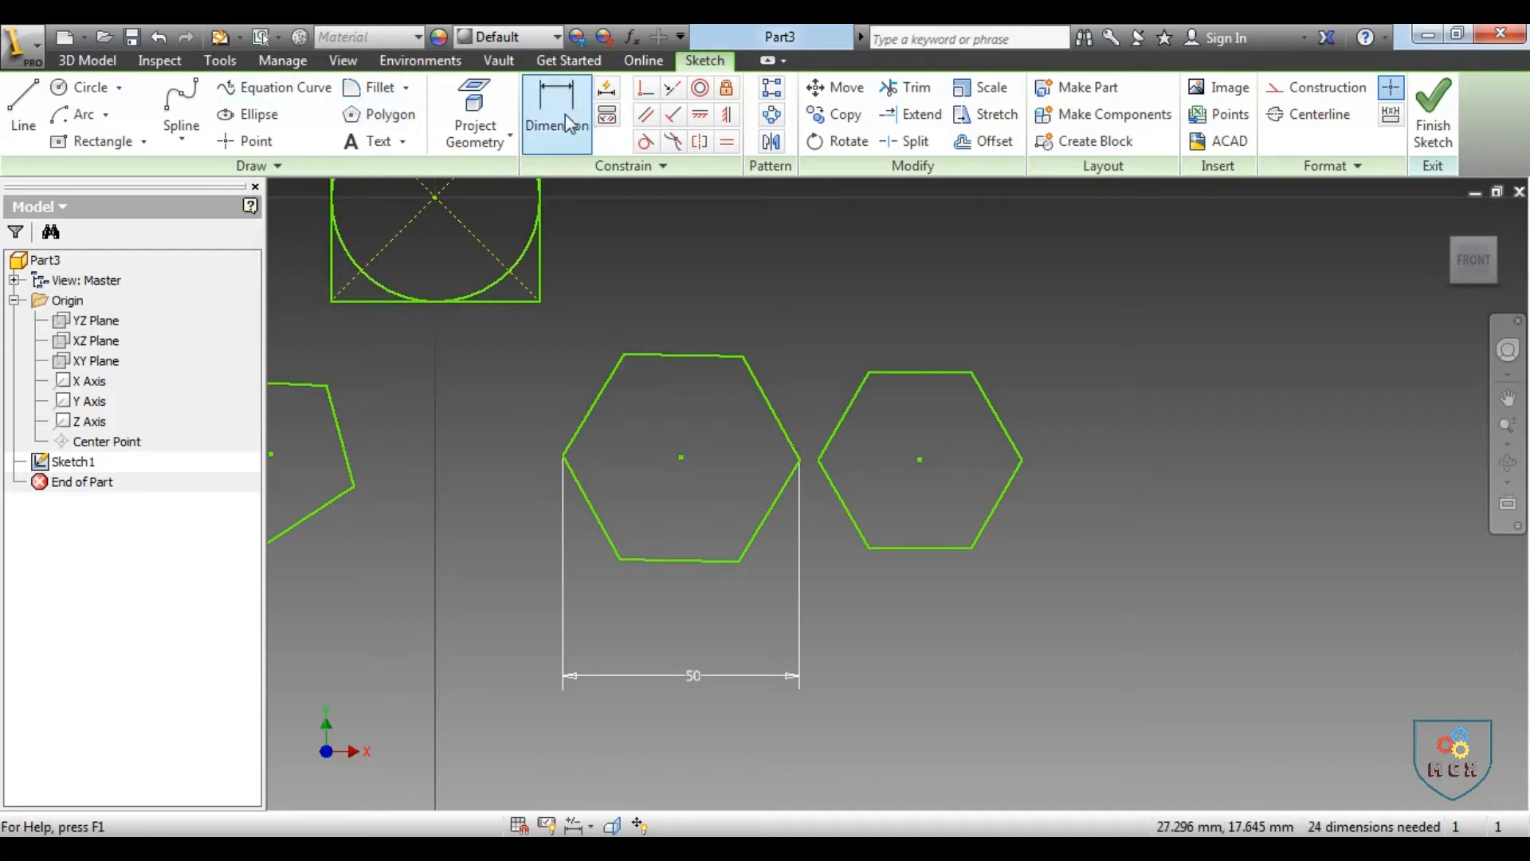
click(921, 372)
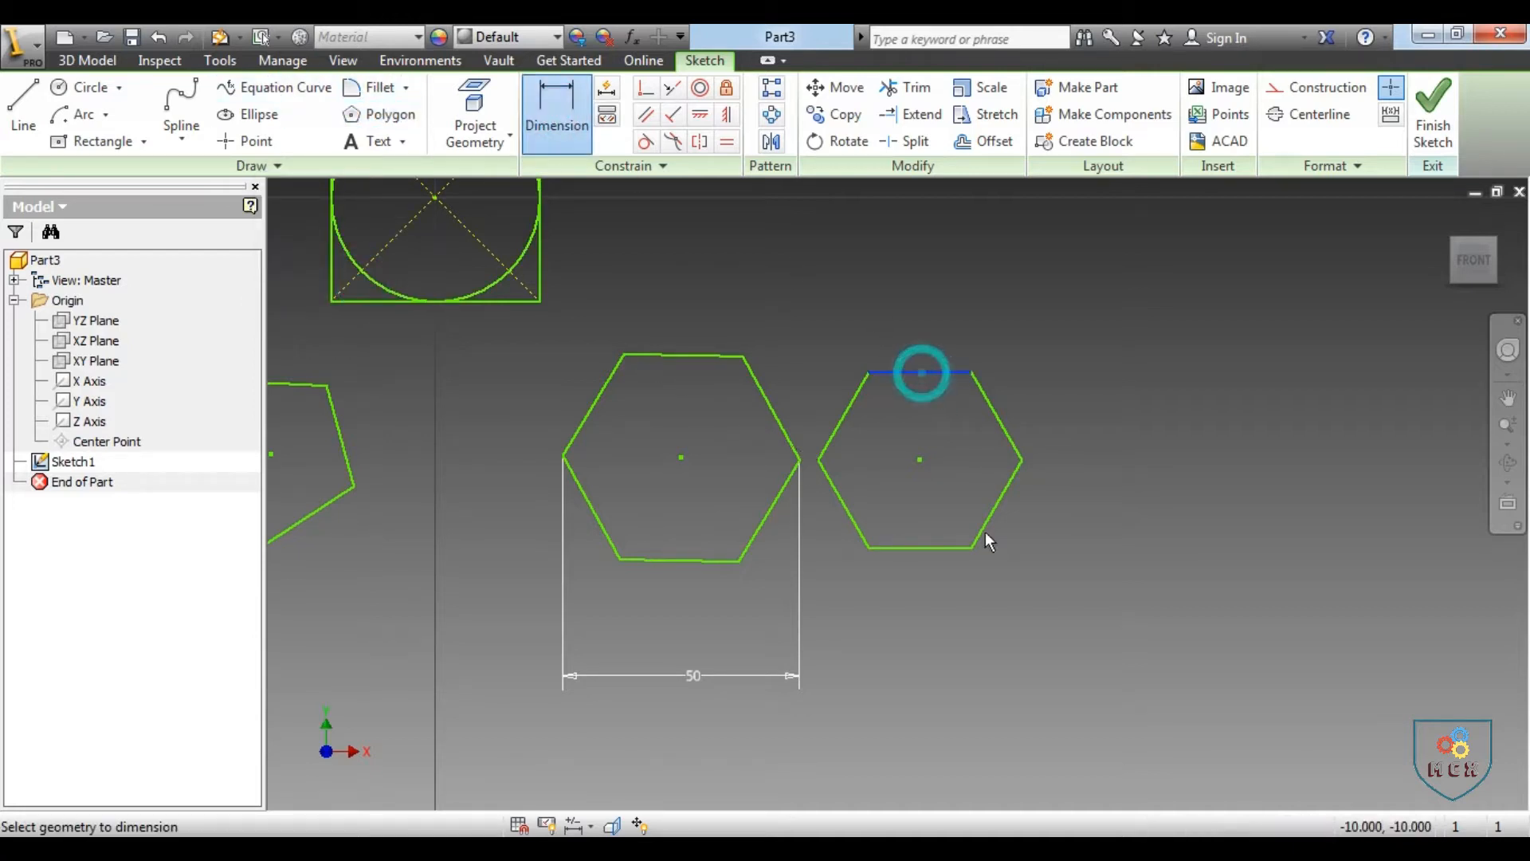
click(934, 548)
click(1093, 480)
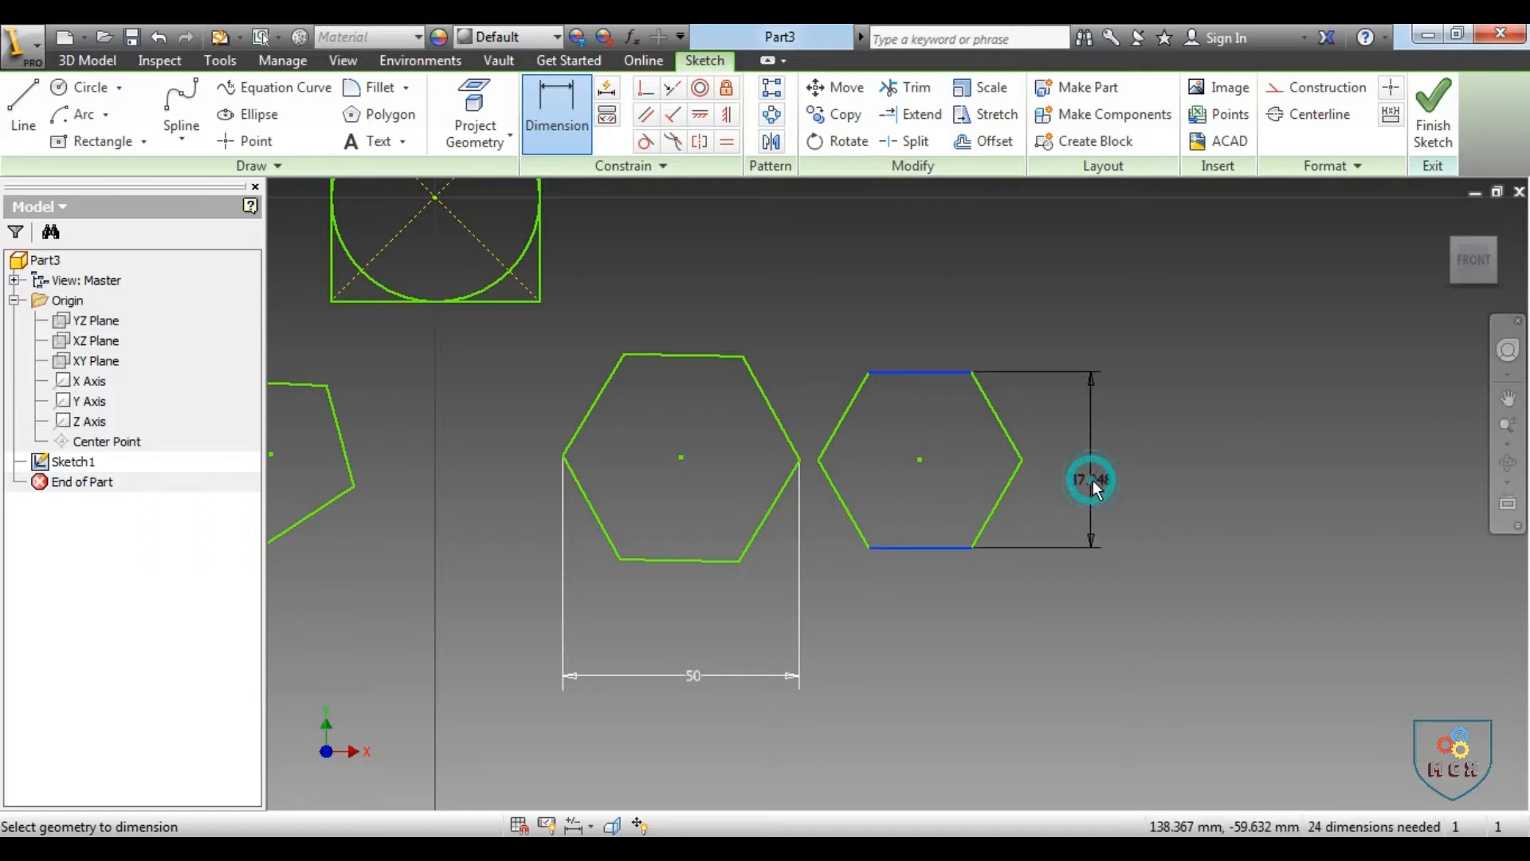
text(50)
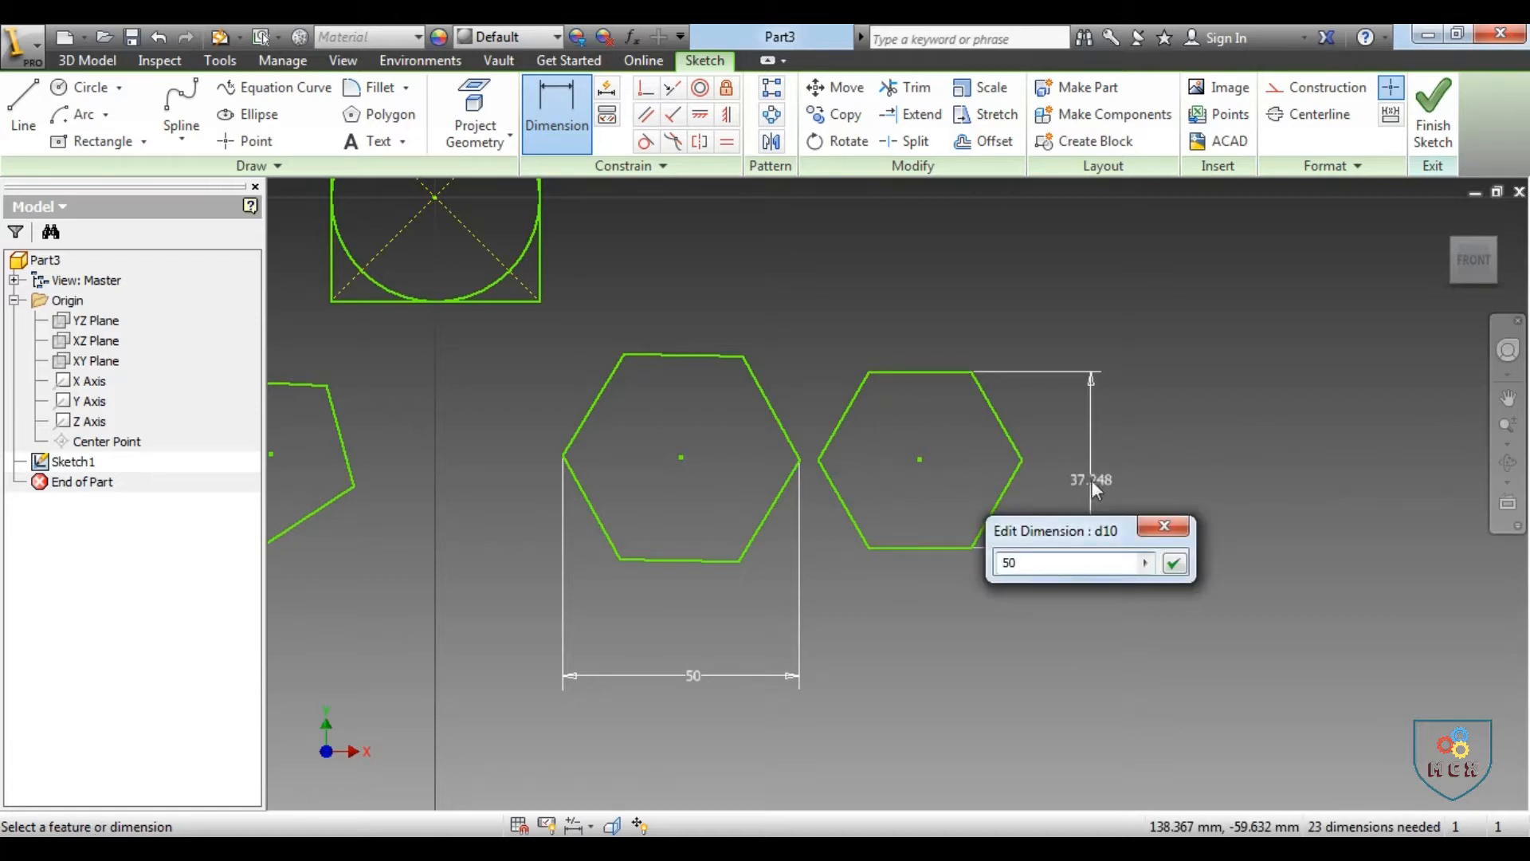
key(Return)
scroll(993, 451, down, 5)
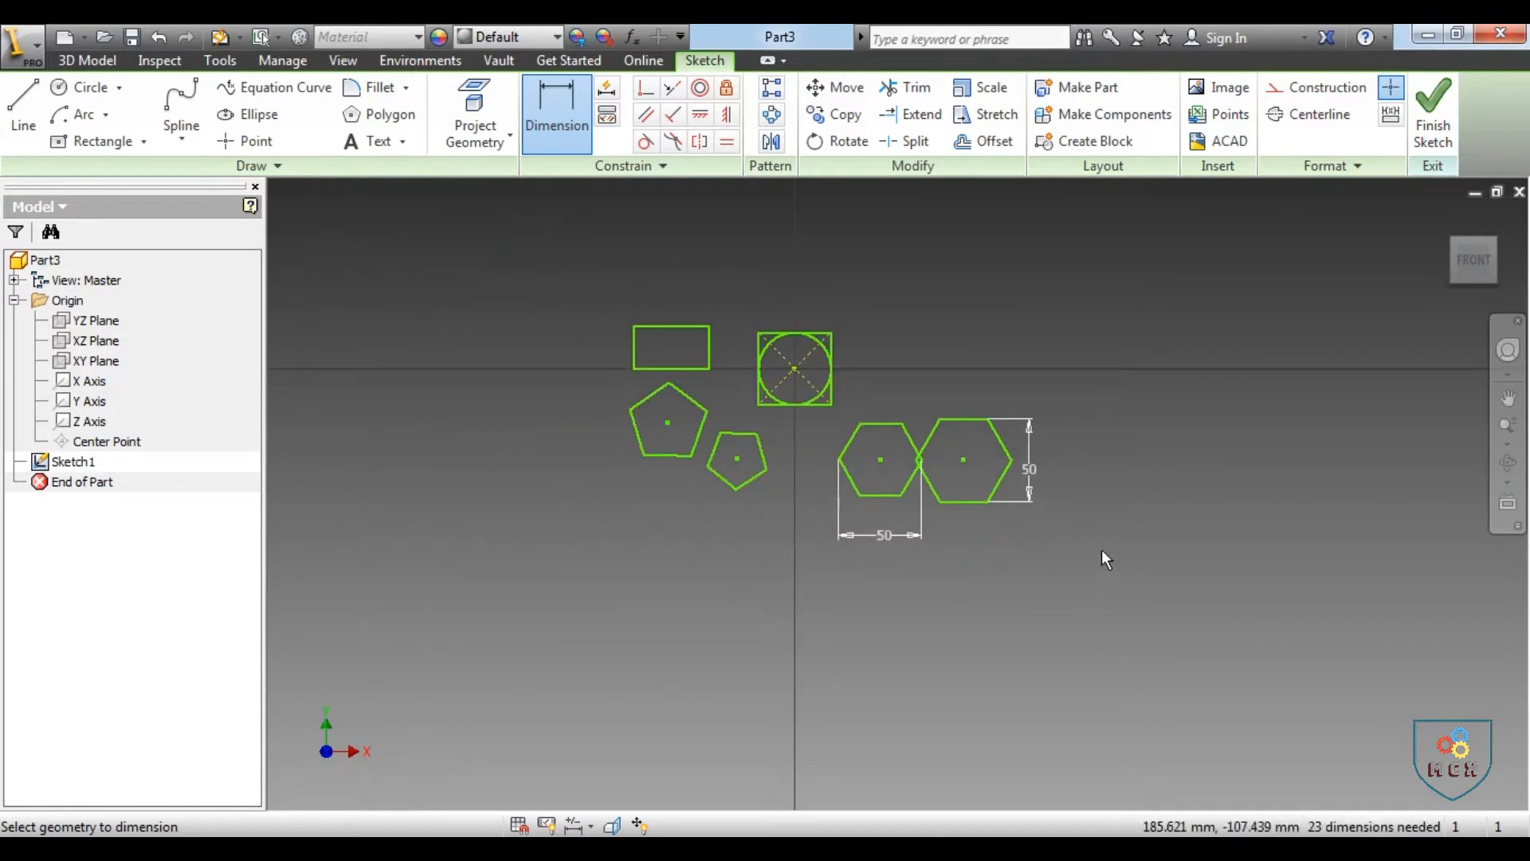
right_click(1145, 483)
click(1228, 482)
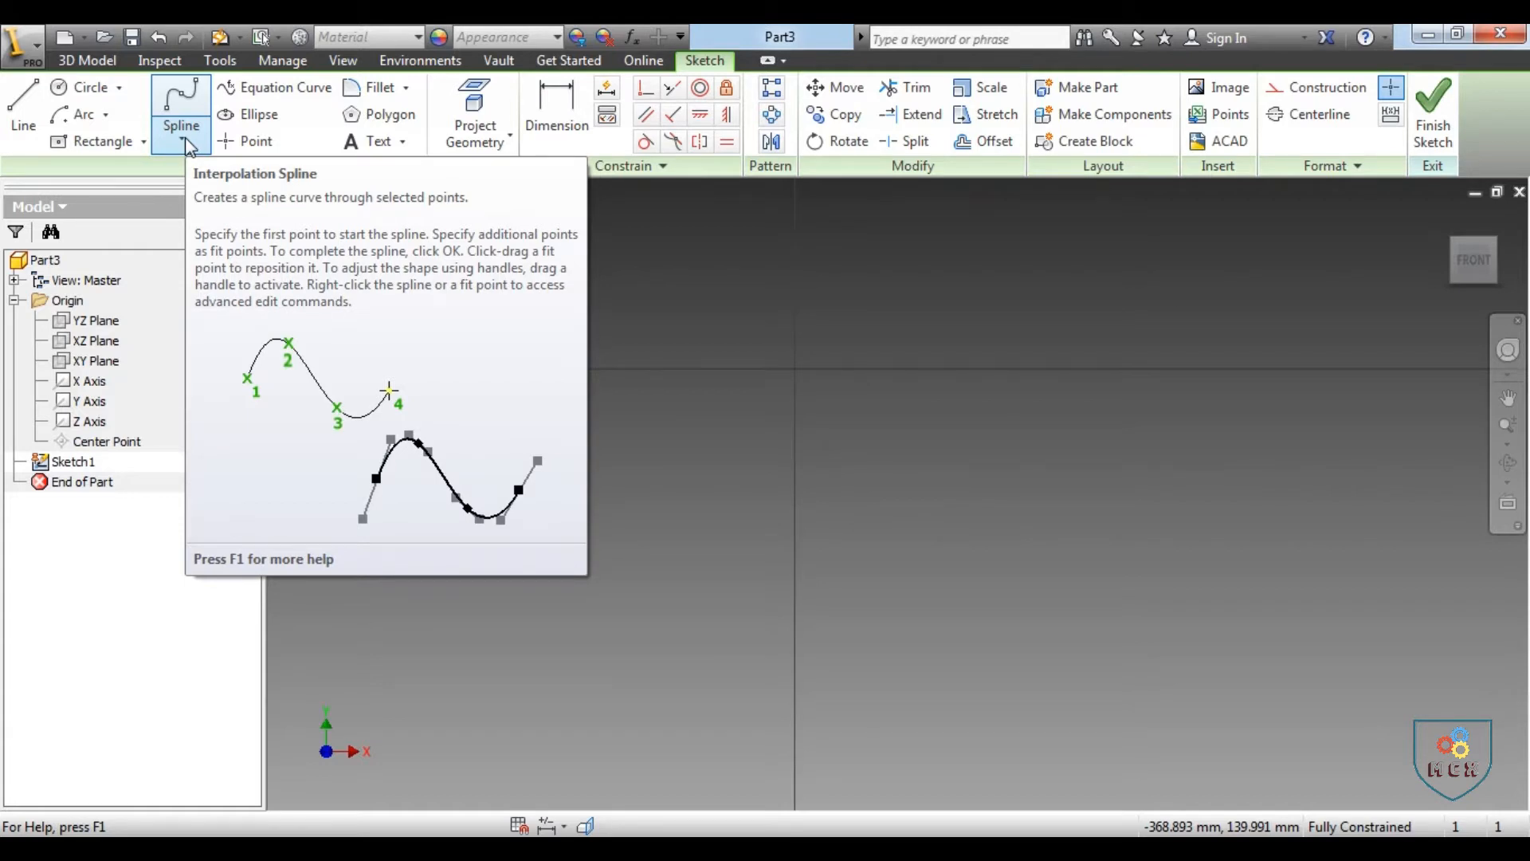
Step: Draw a wavy interpolation spline through five fit points, starting on the horizontal axis and rising and falling across the vertical axis
click(185, 139)
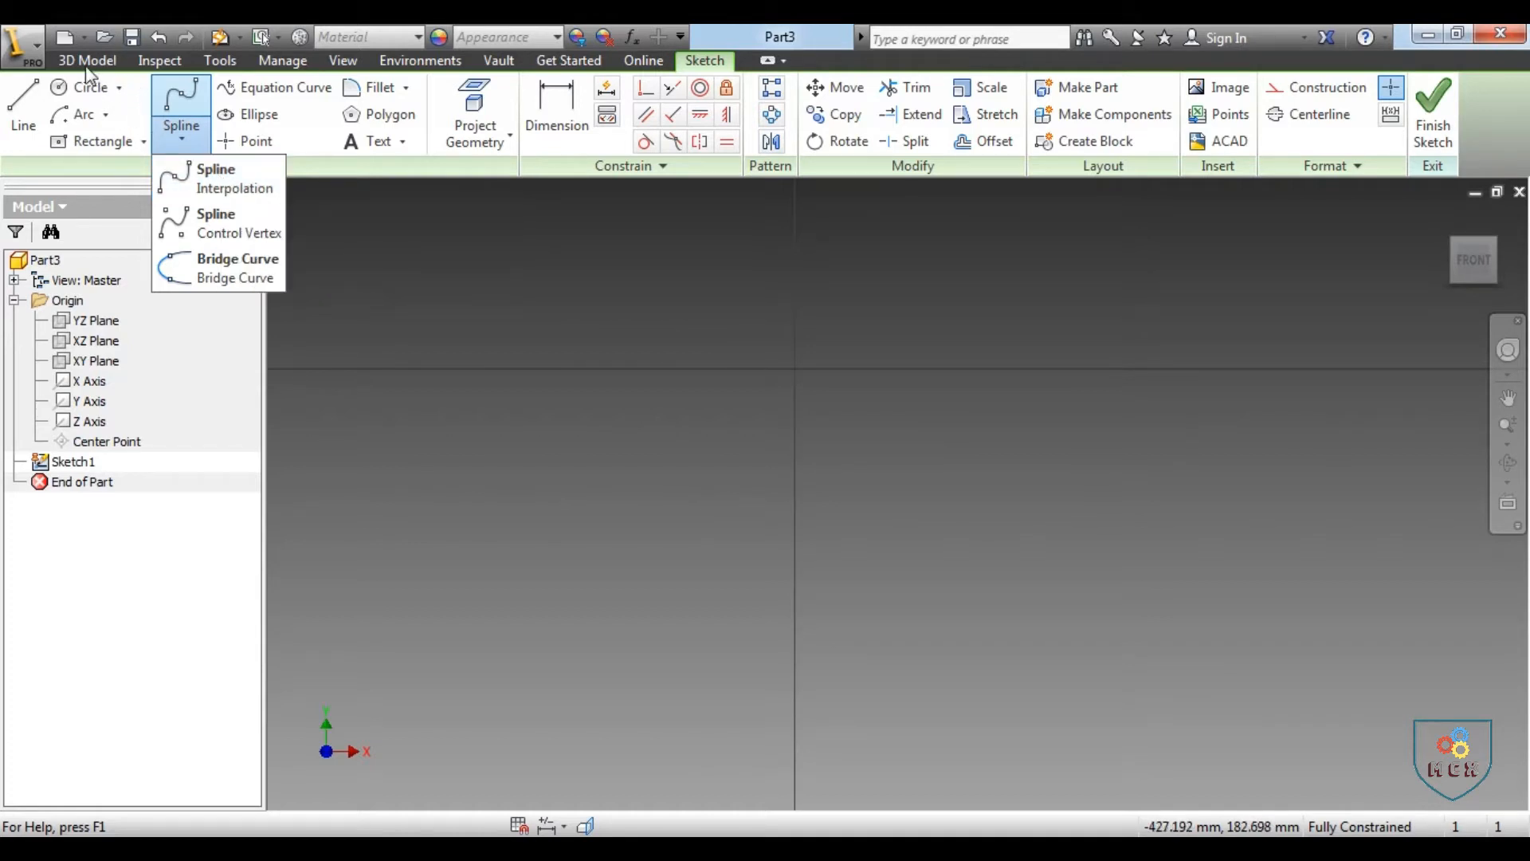
click(216, 176)
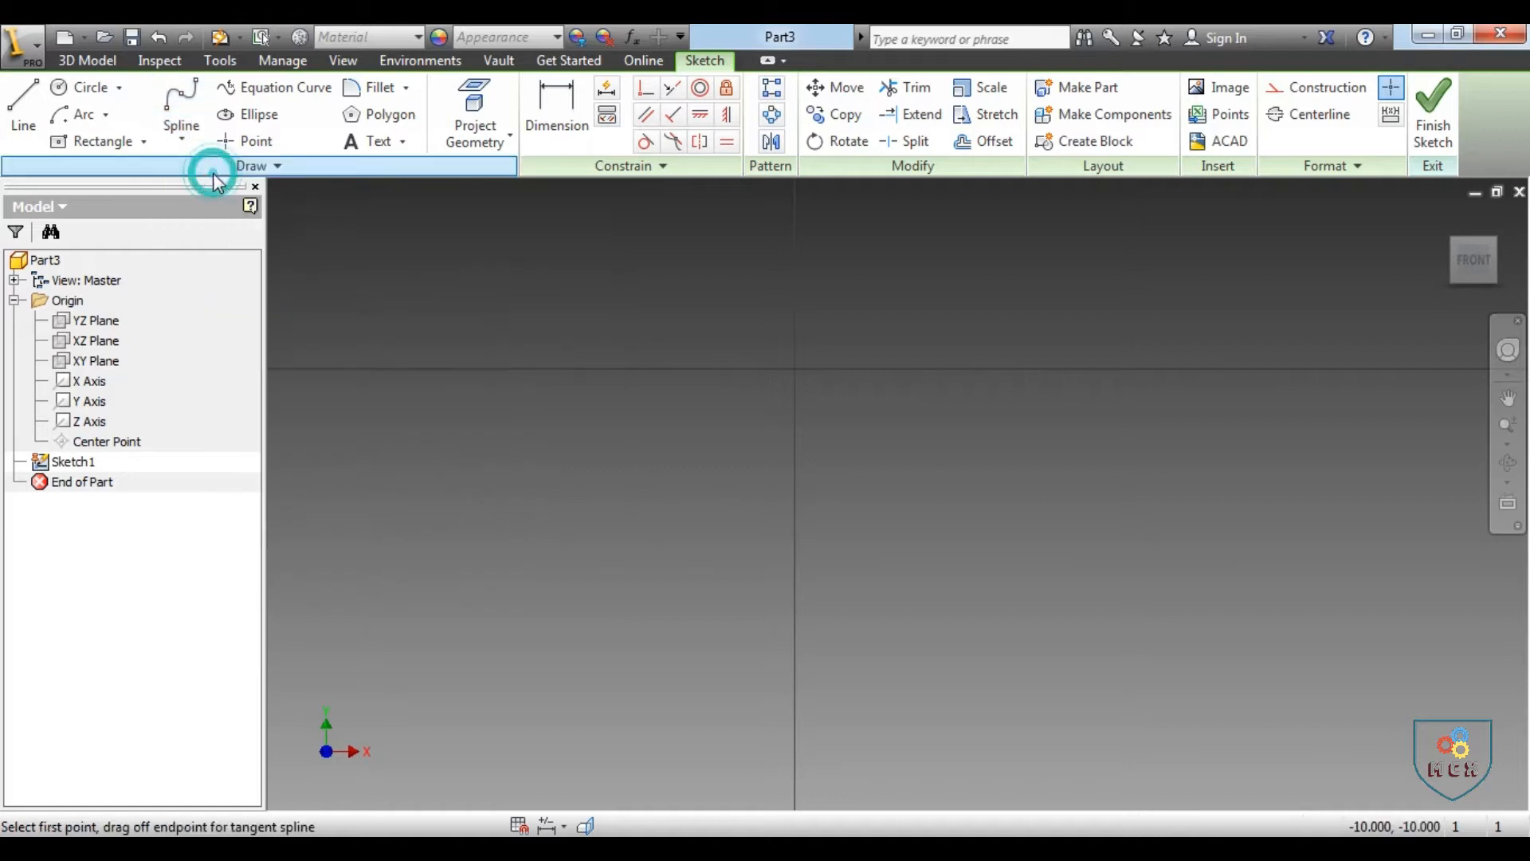
click(573, 369)
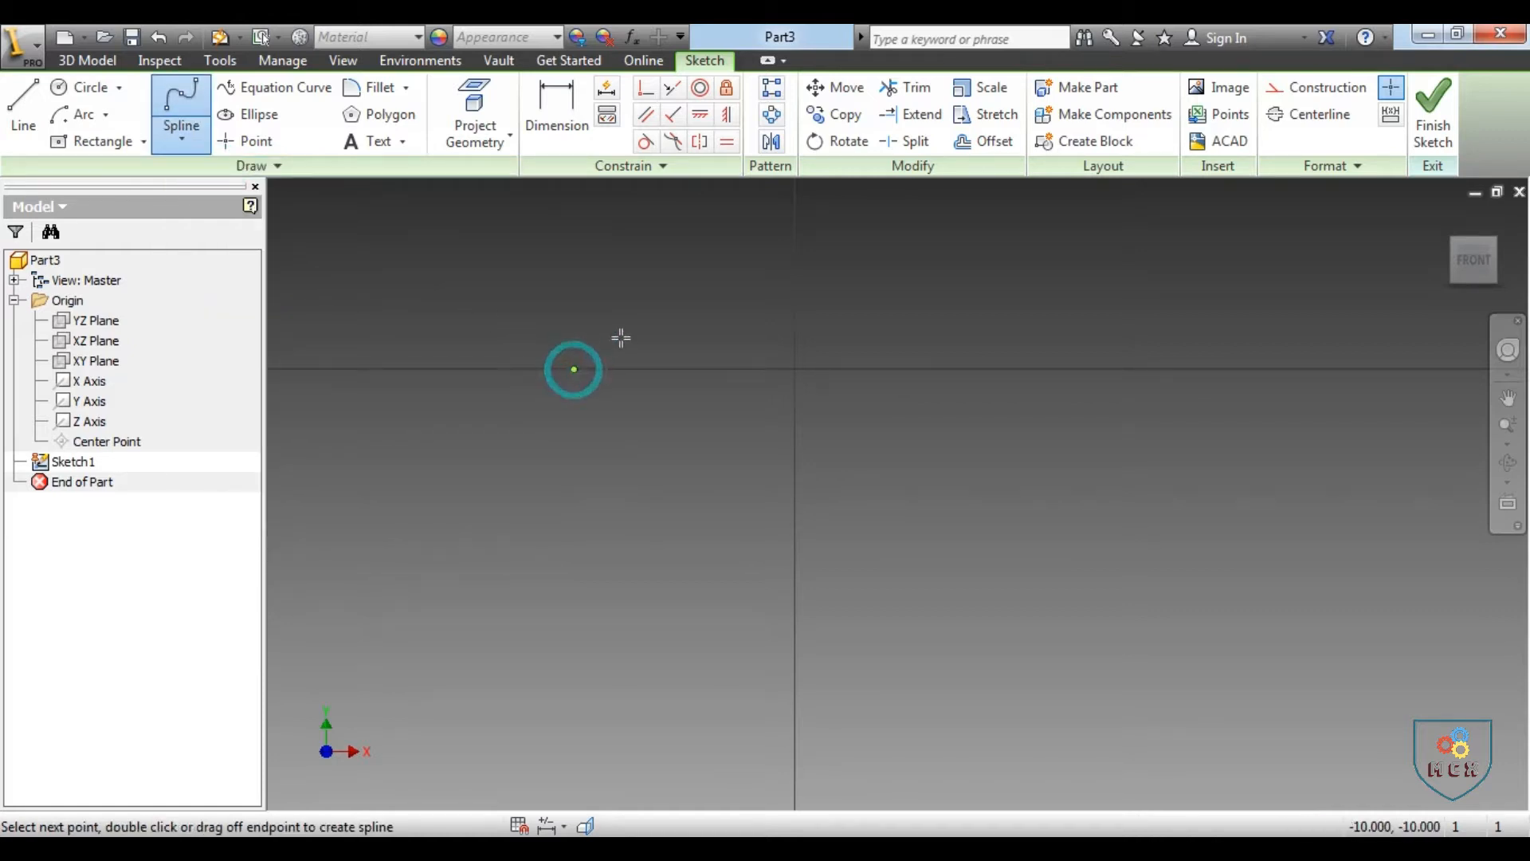
click(668, 318)
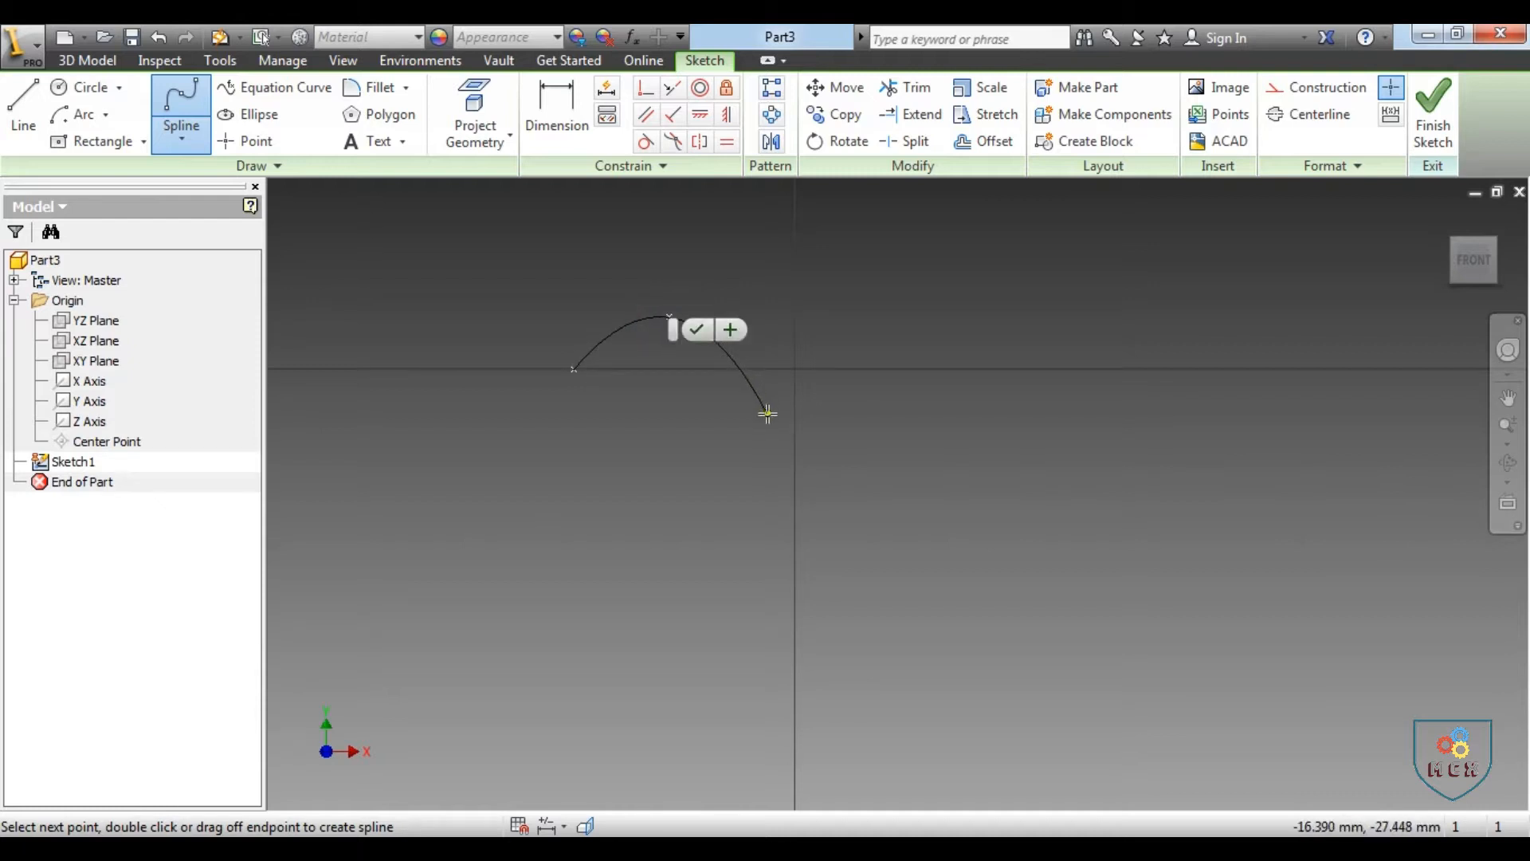
click(768, 413)
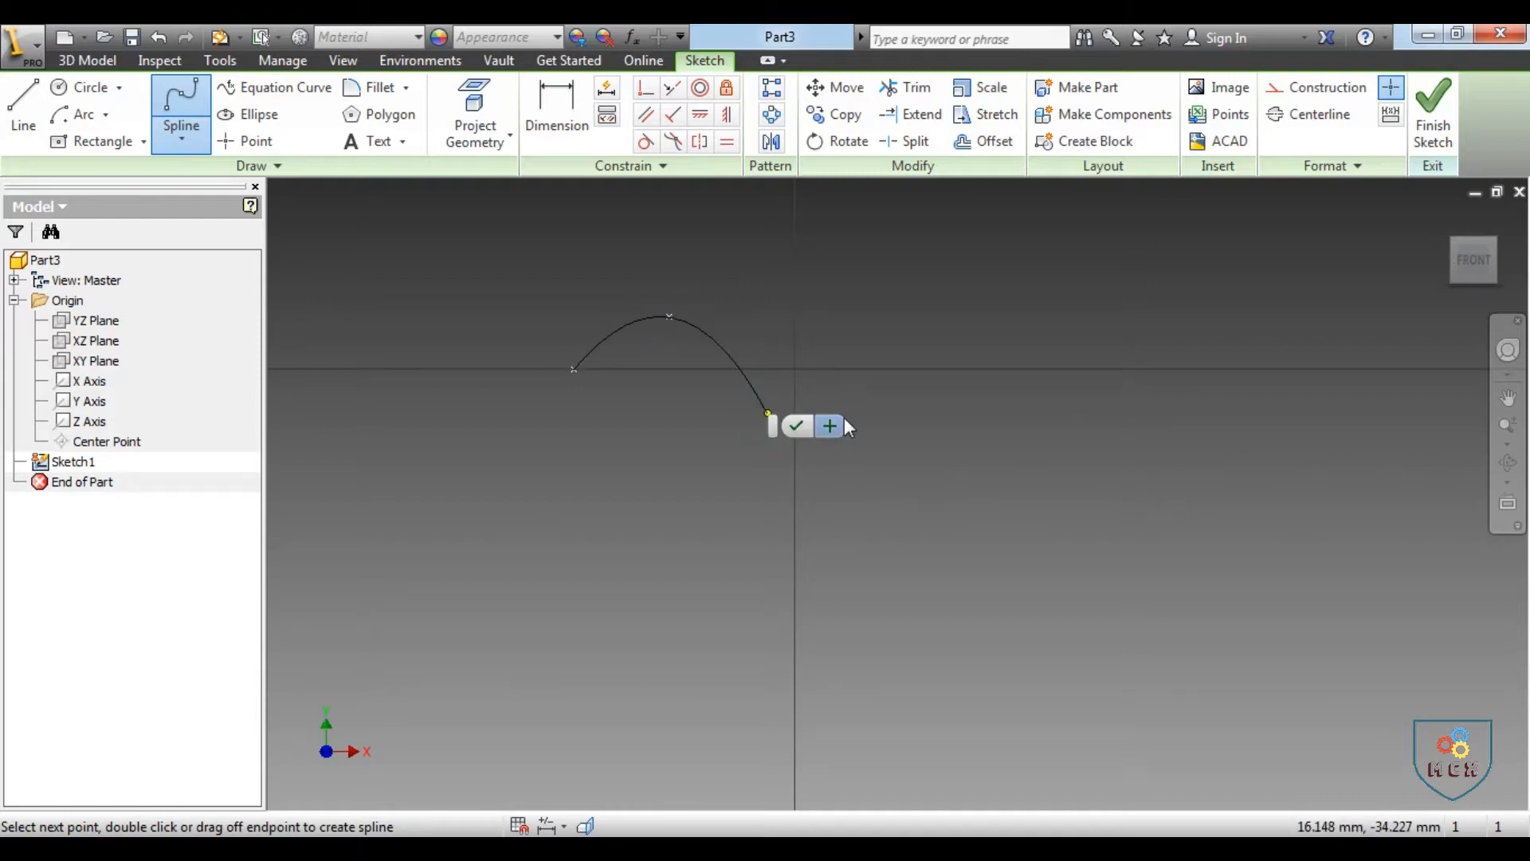
click(911, 317)
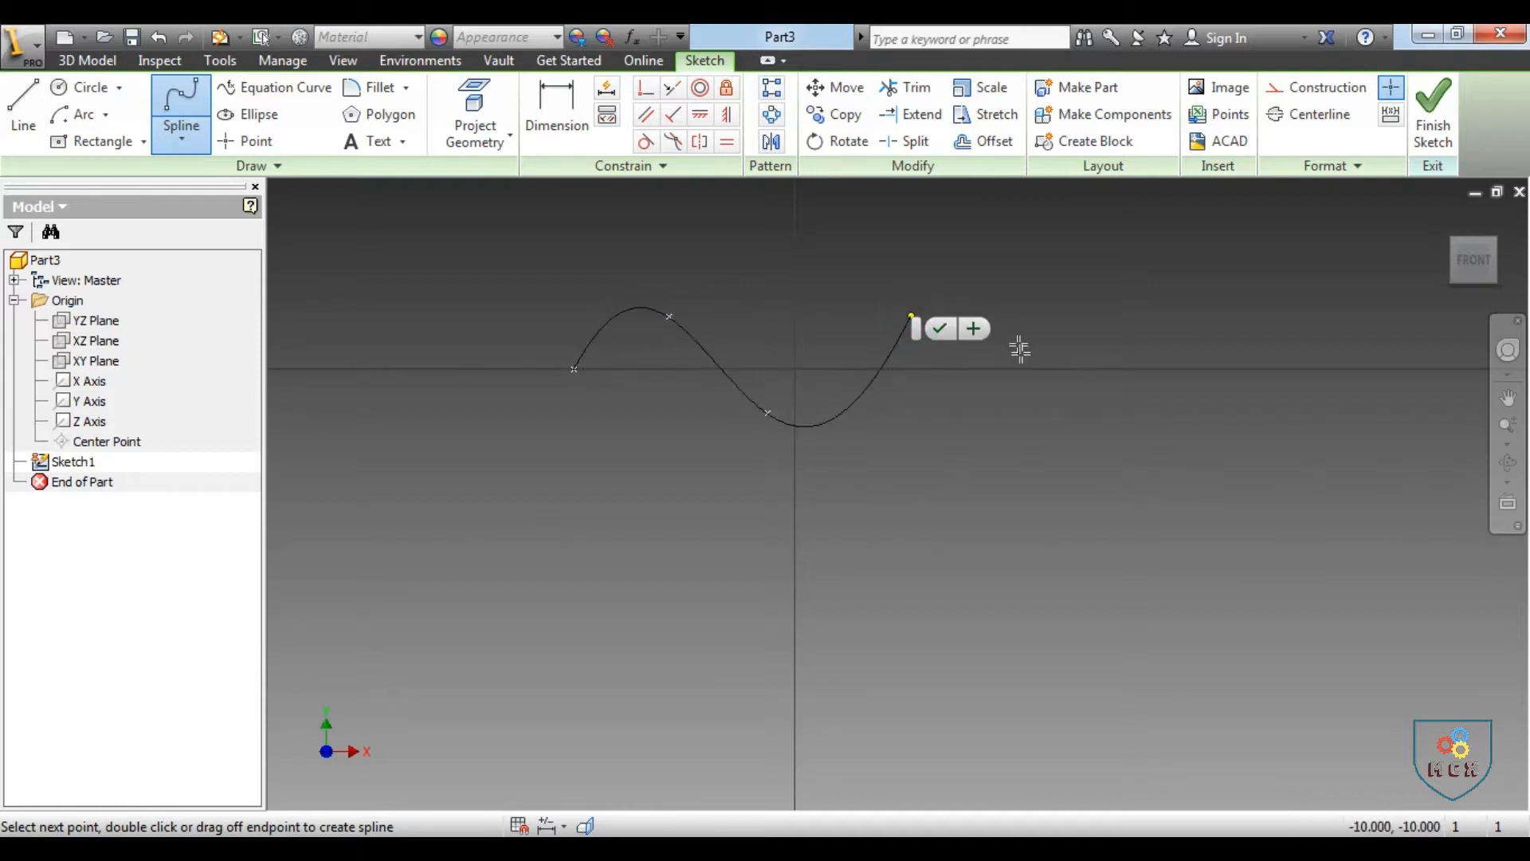
click(1046, 397)
right_click(1141, 317)
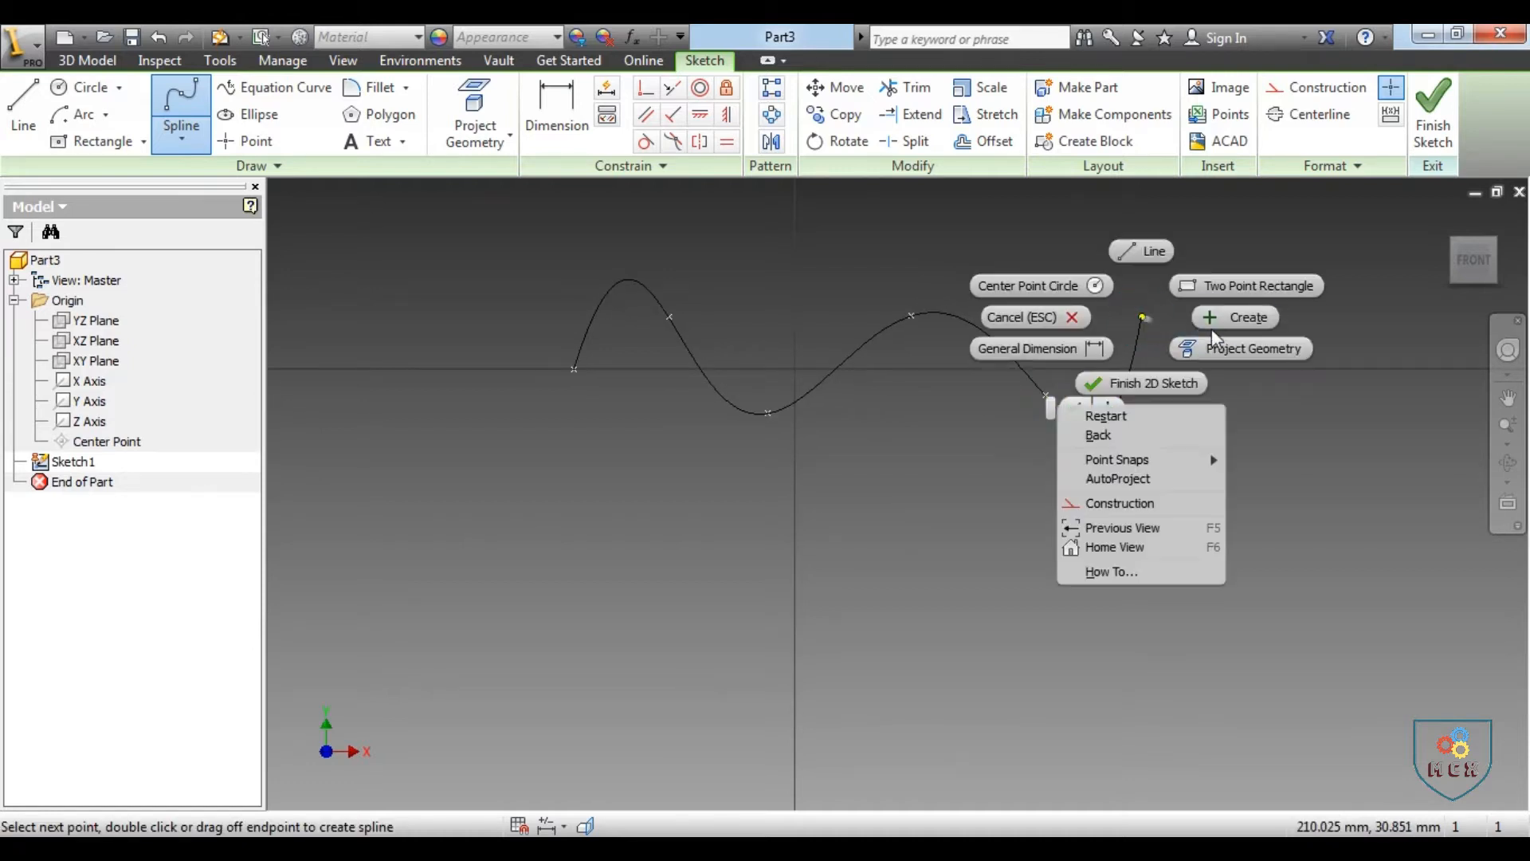
click(1228, 321)
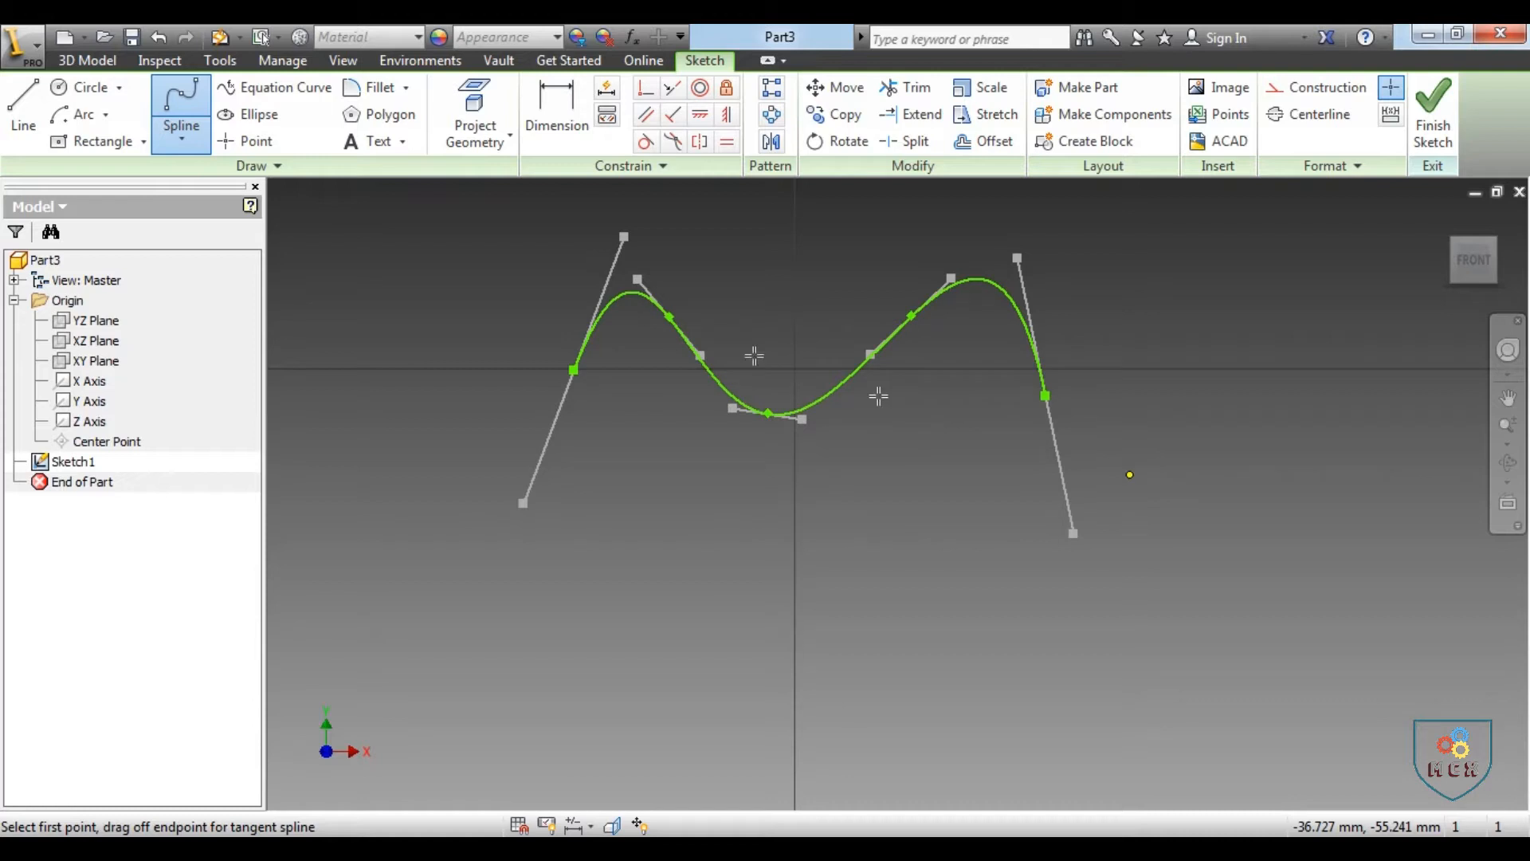
click(271, 94)
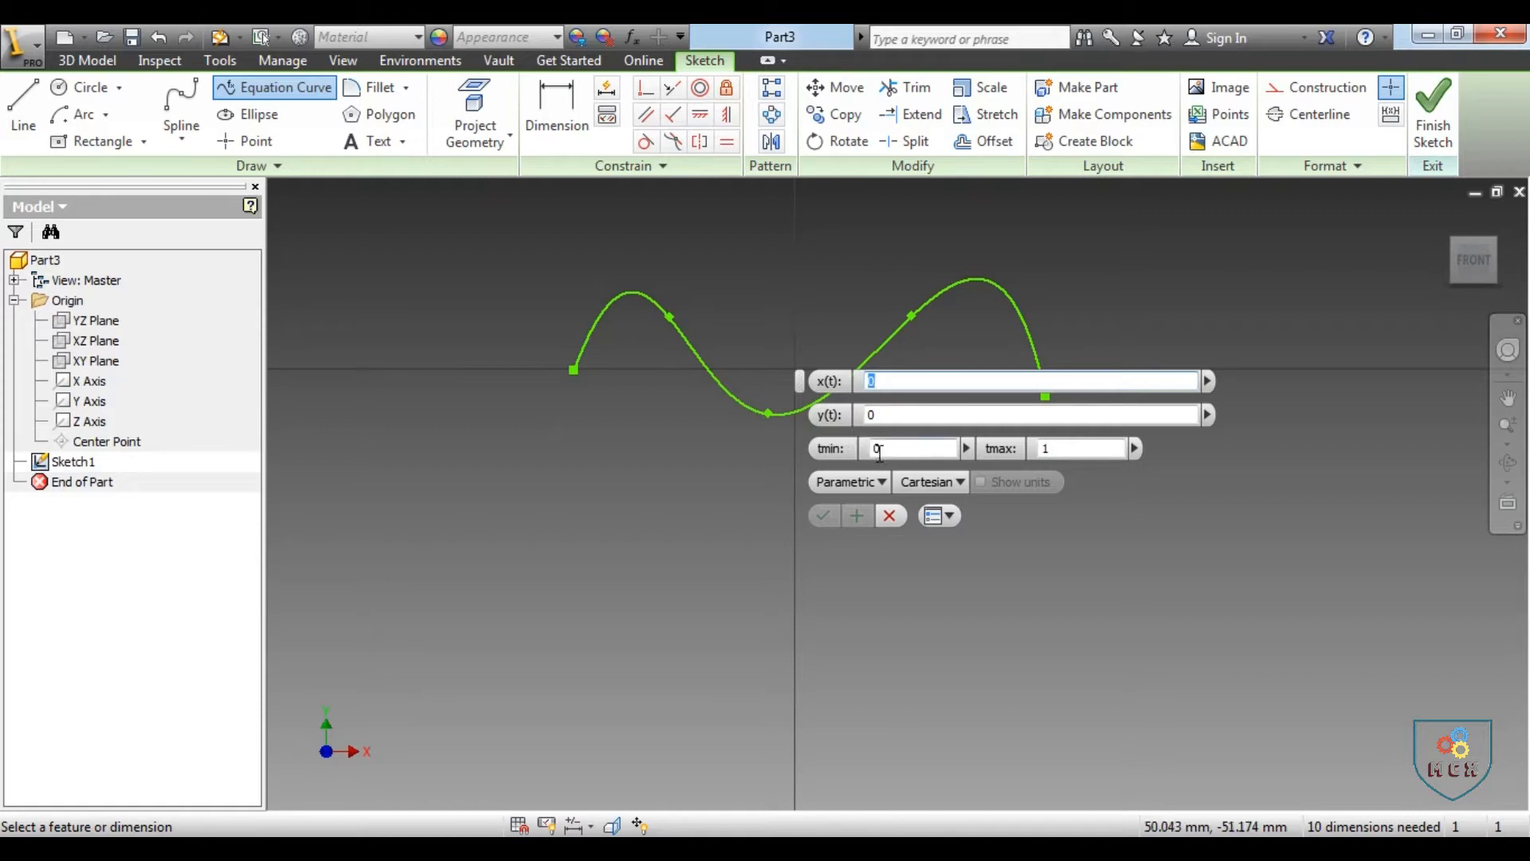
click(935, 486)
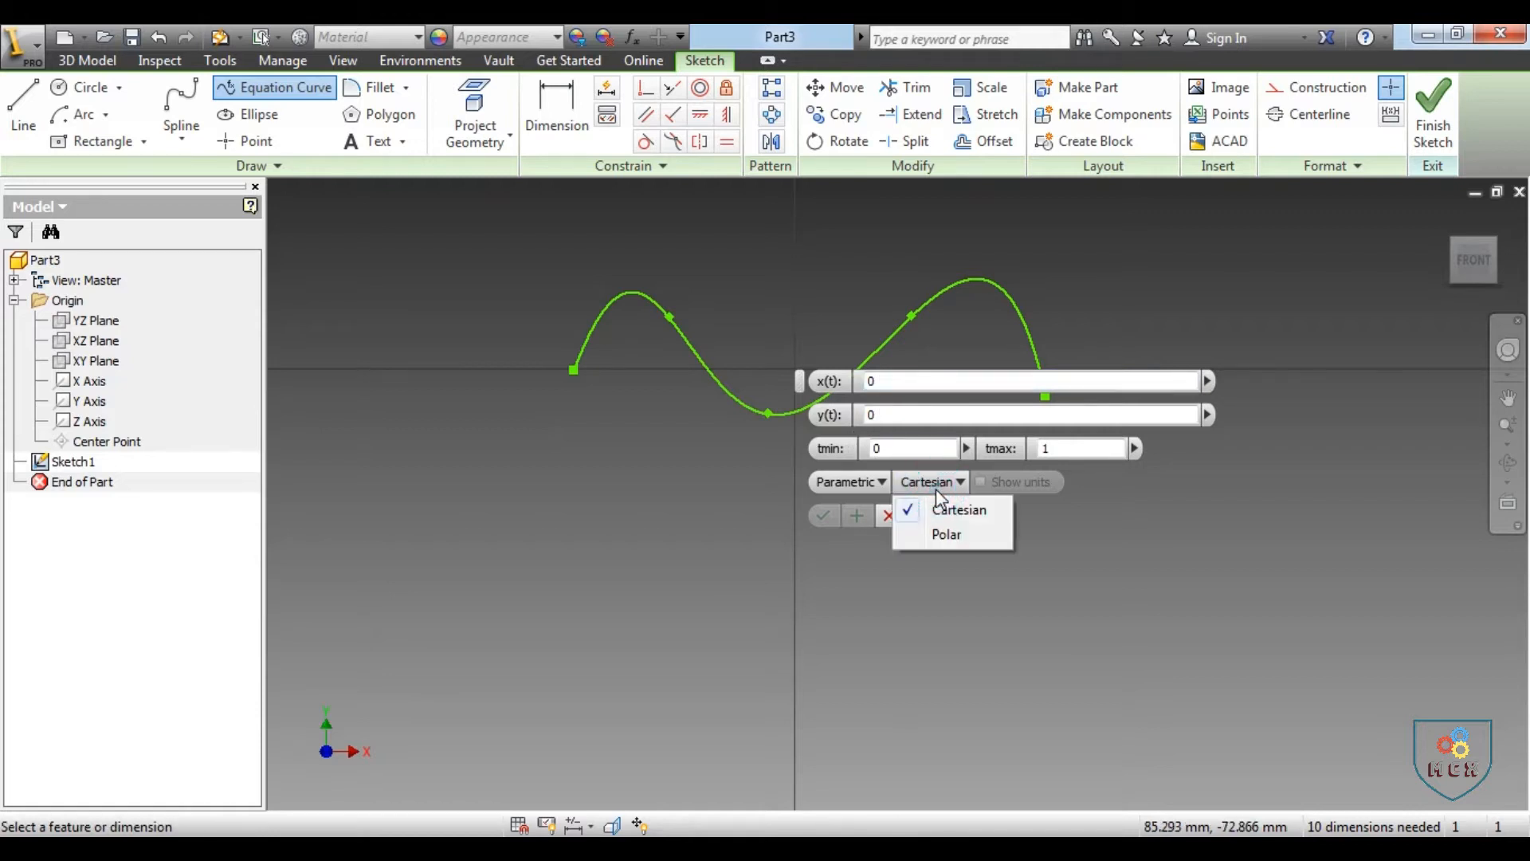
click(945, 535)
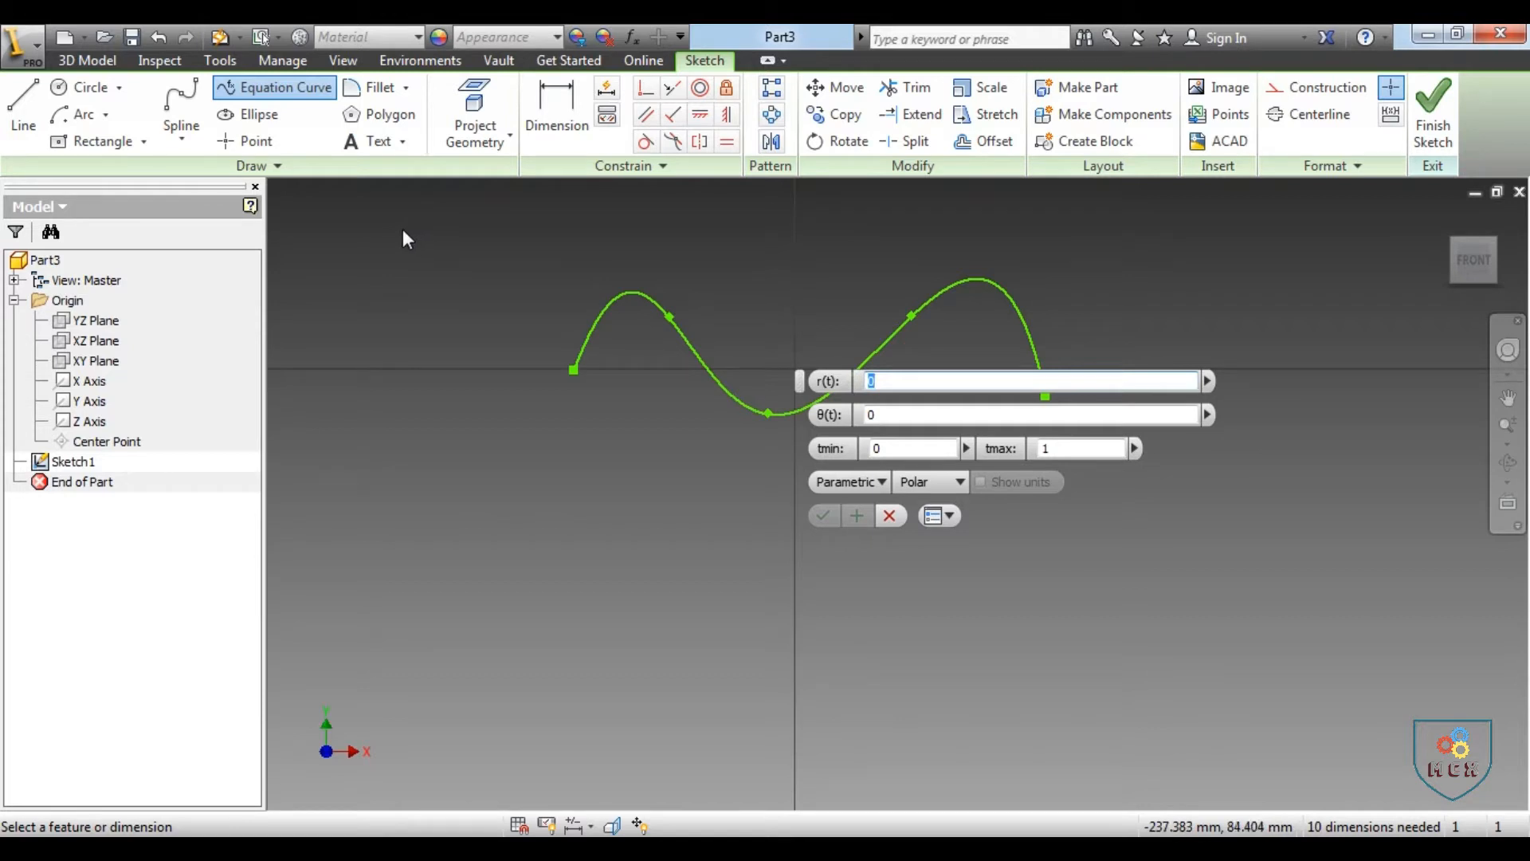
click(890, 517)
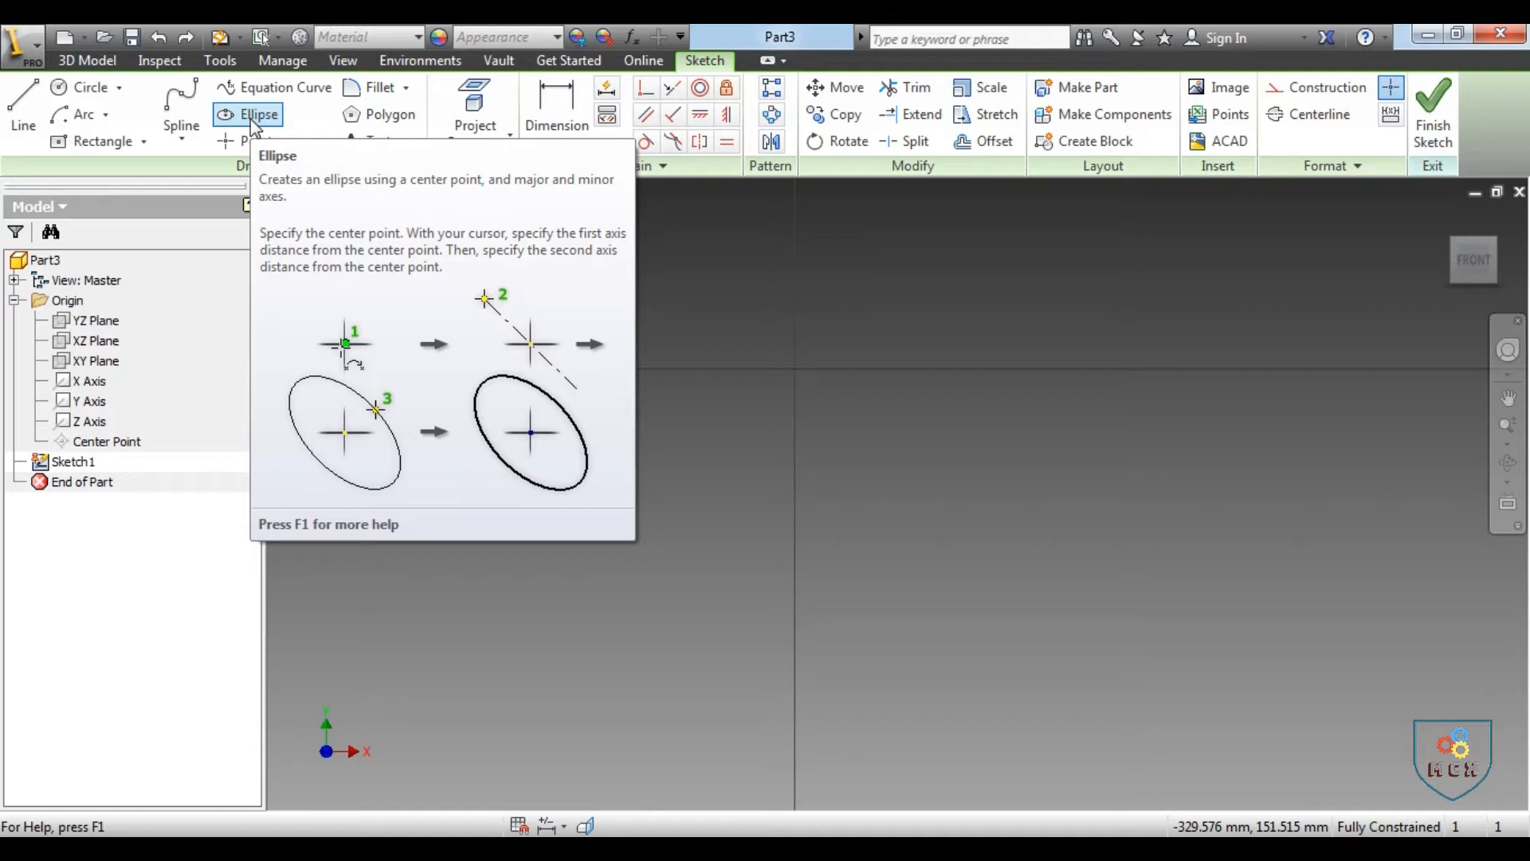
Step: Draw an upright ellipse centred on the origin, with a horizontal half-axis of about 59 mm and a longer vertical axis
click(252, 116)
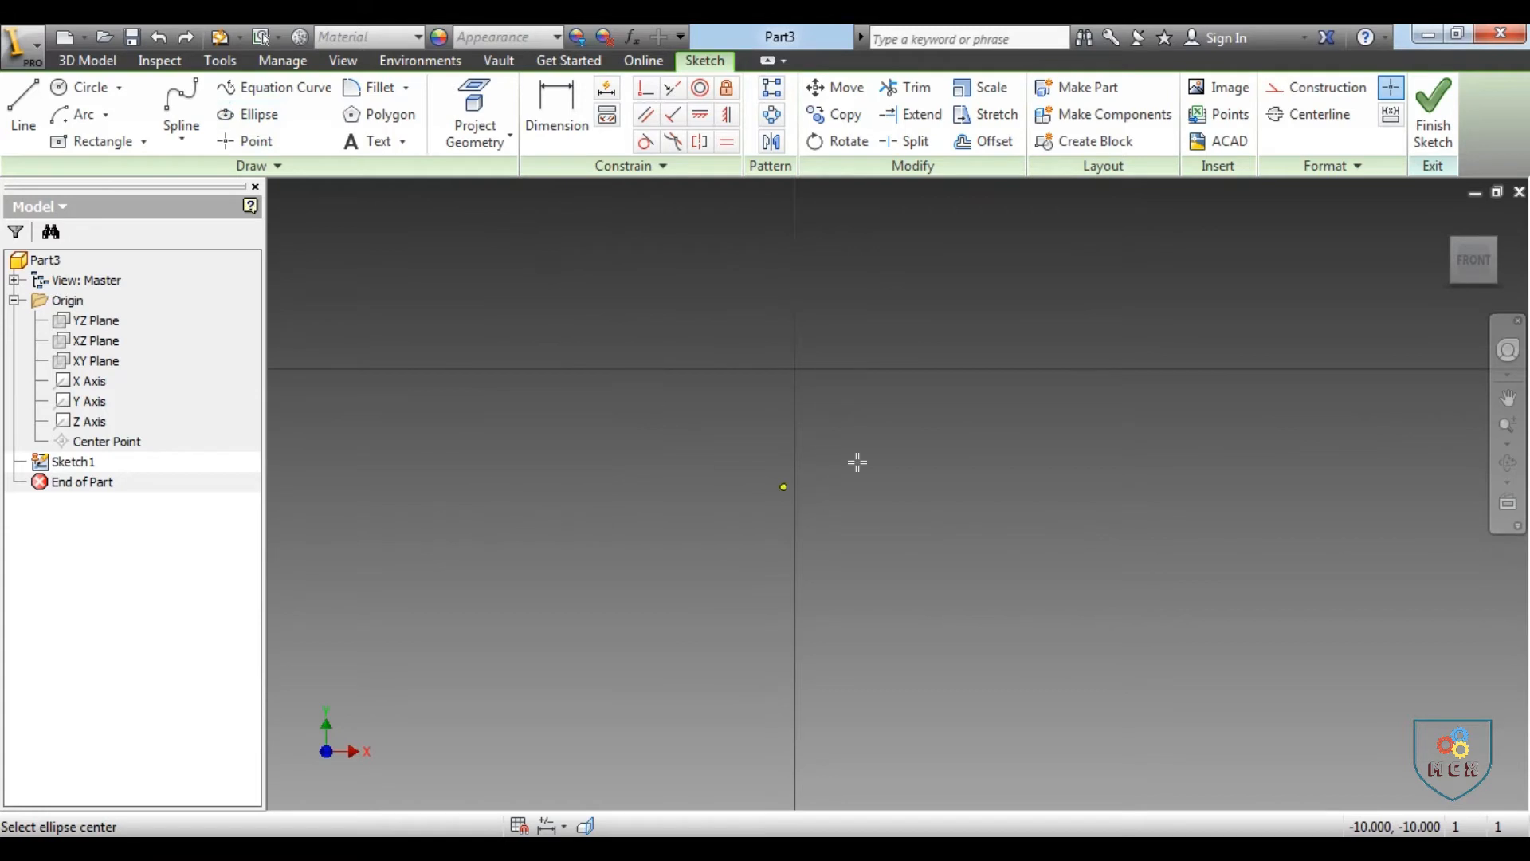
click(795, 368)
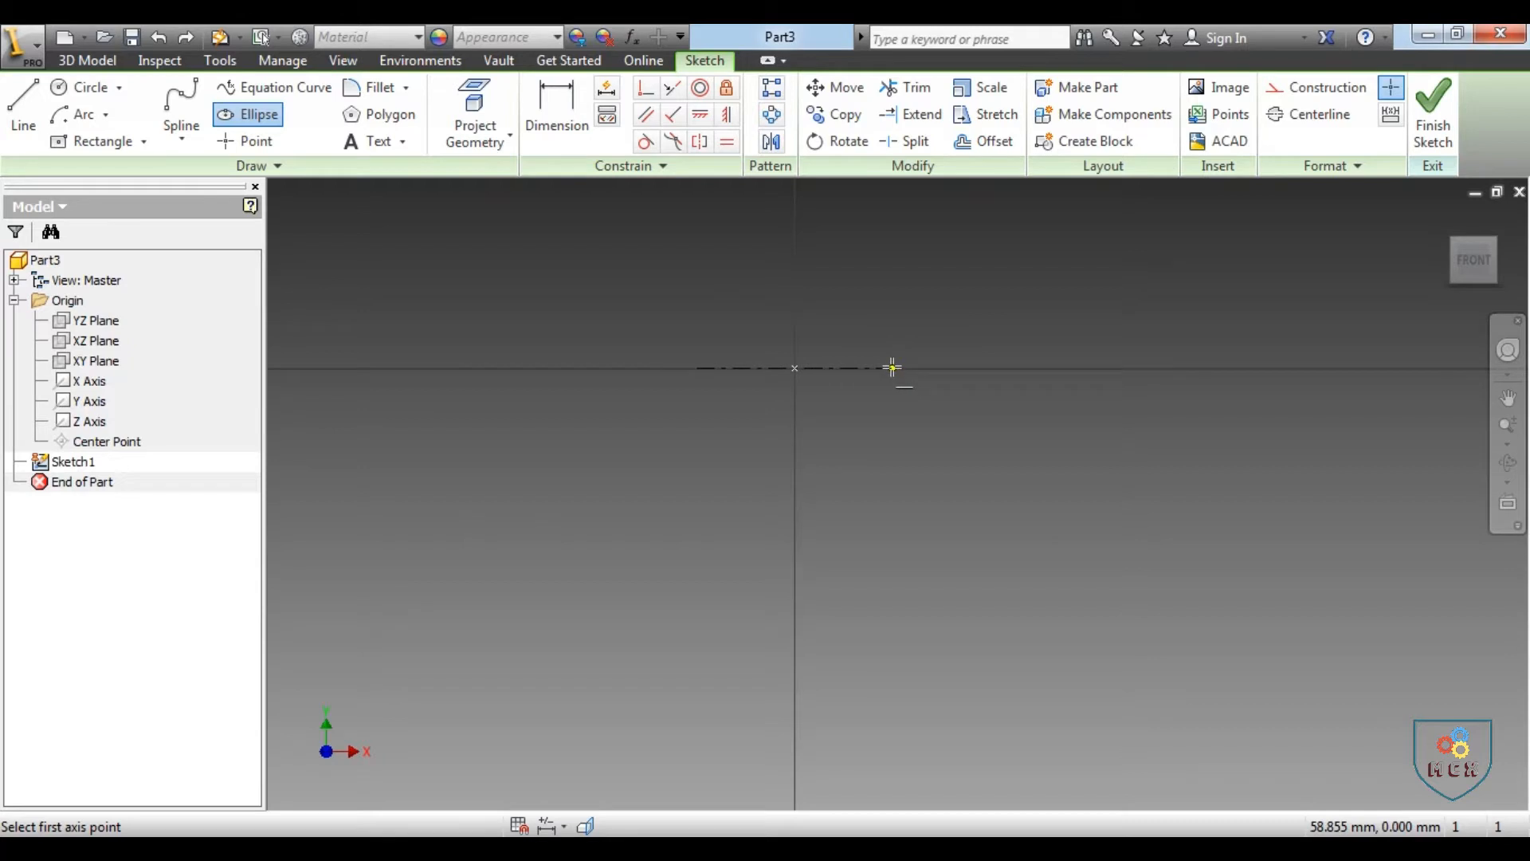
click(893, 367)
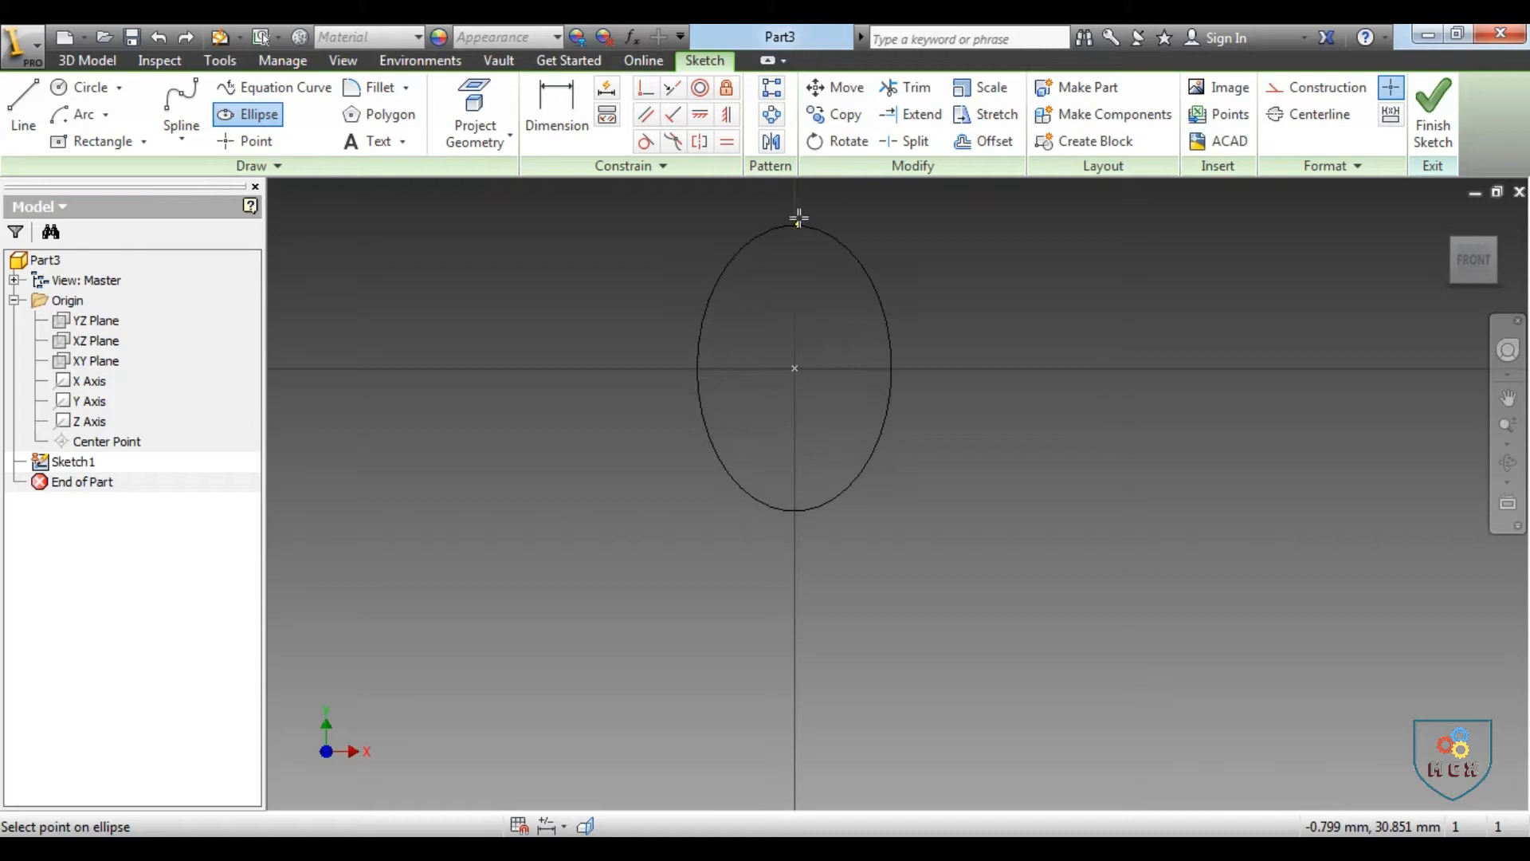
click(798, 216)
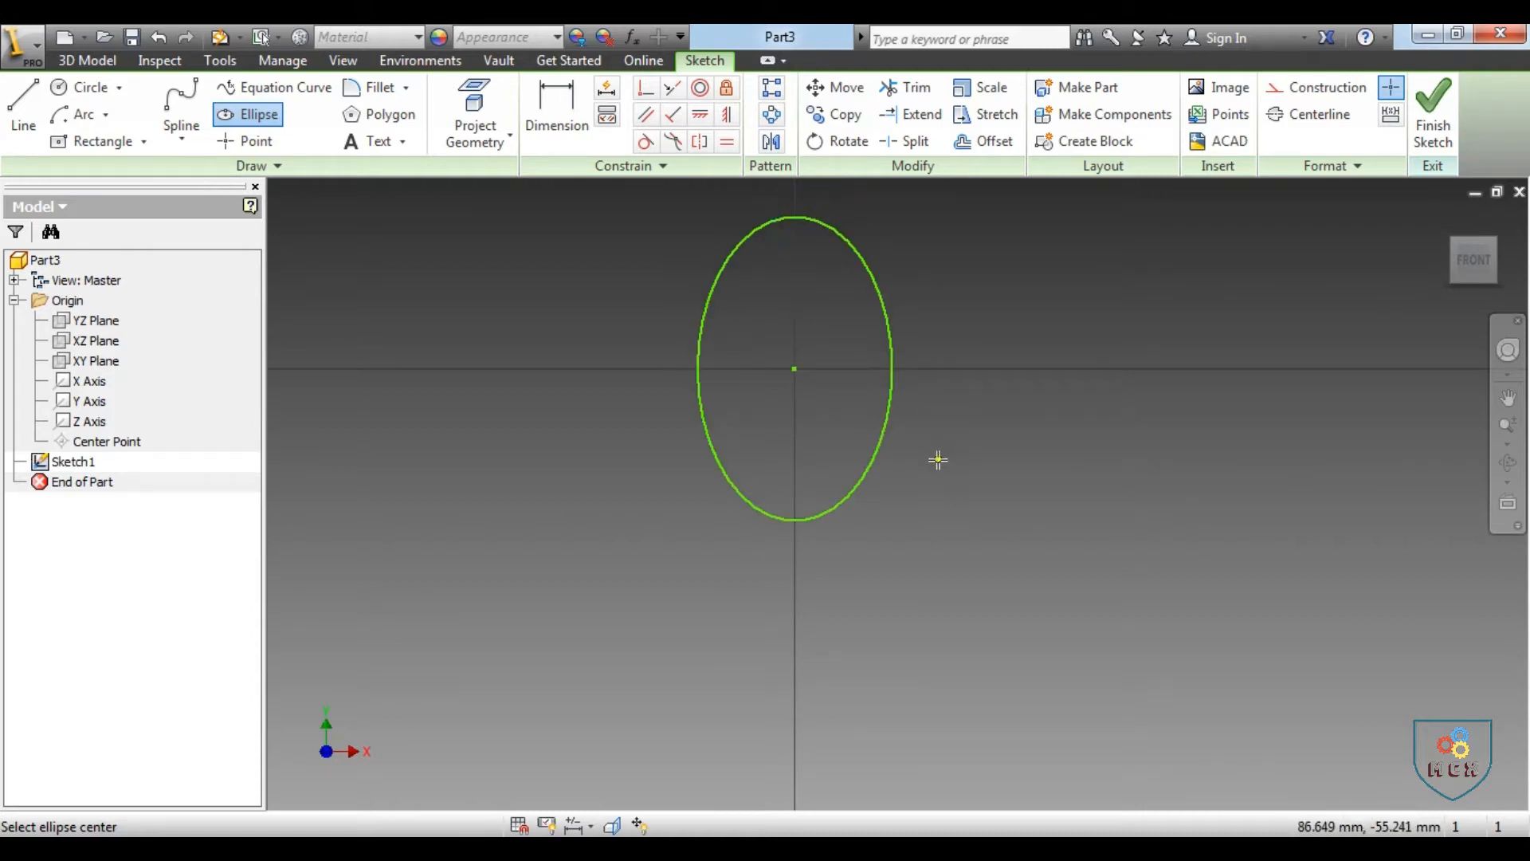
Step: Draw a second, flatter ellipse to the right of the first, centred on the horizontal axis with its long axis horizontal
click(230, 116)
click(1122, 368)
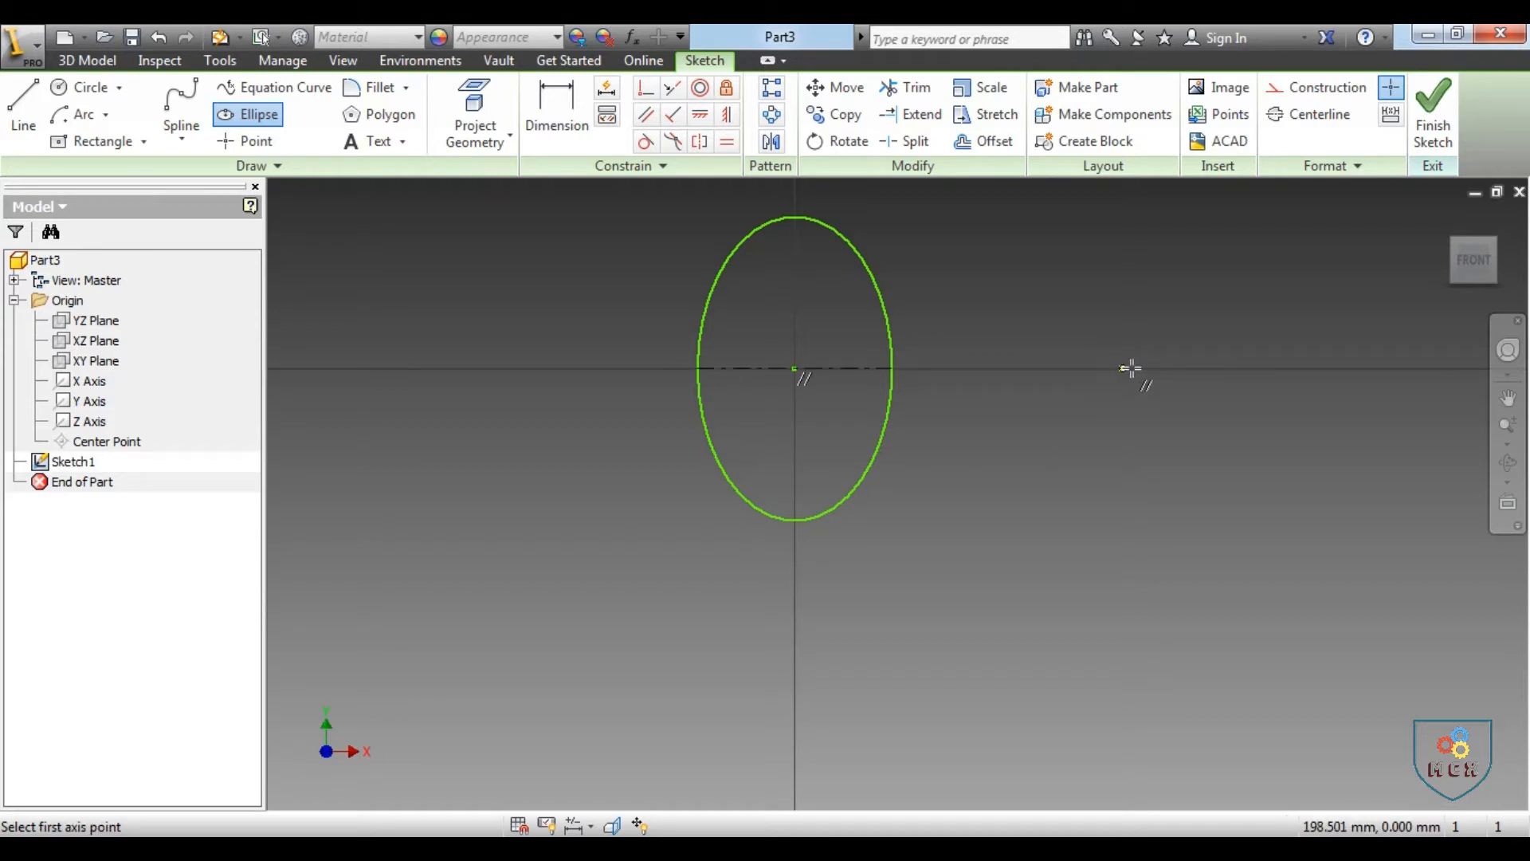
click(1264, 368)
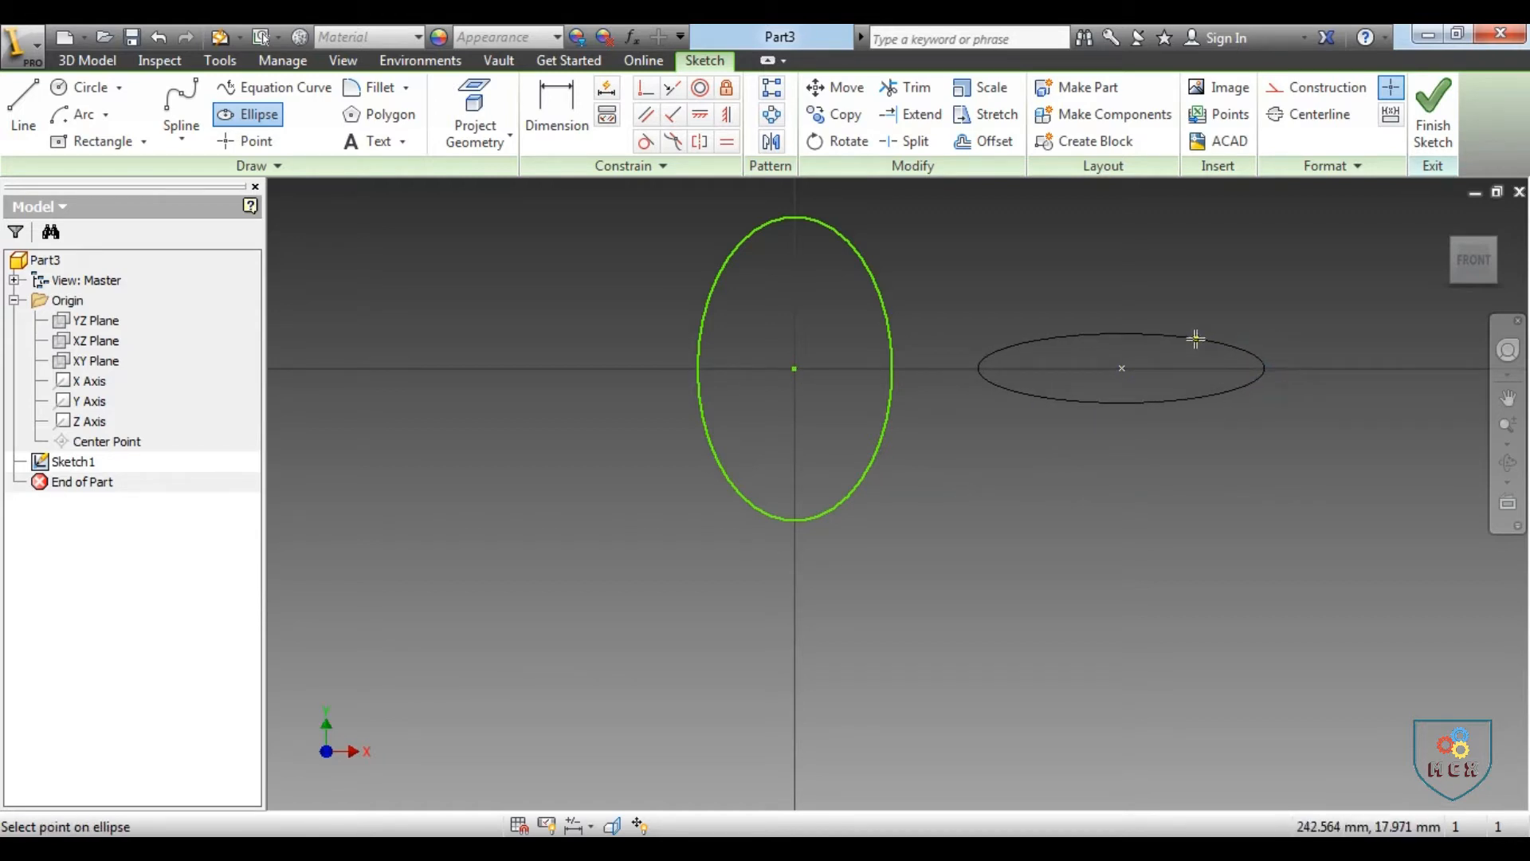
click(1168, 333)
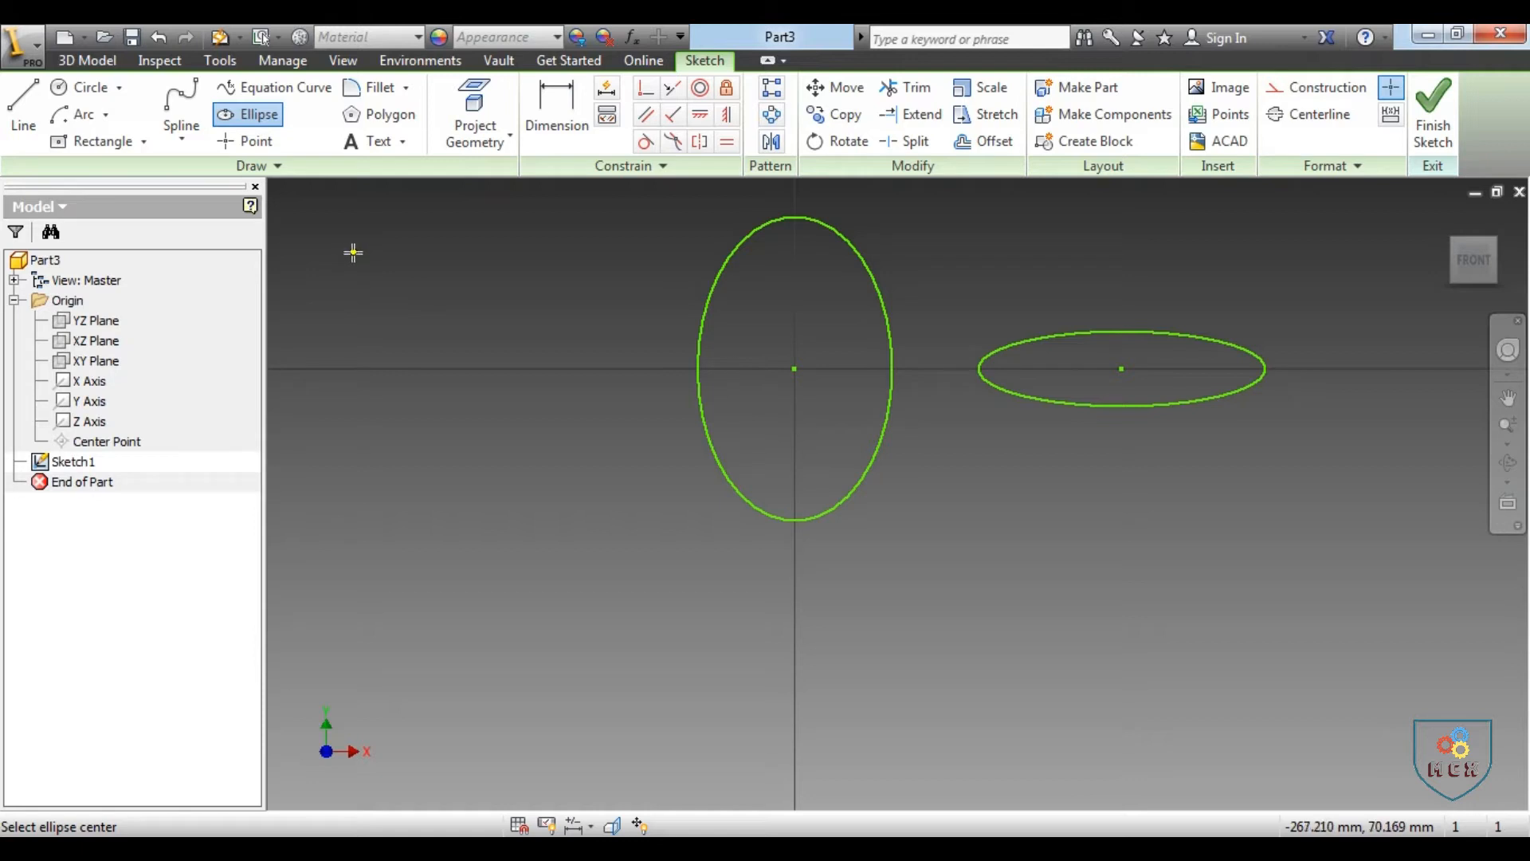
Step: Draw a horizontal line about 144 mm long on the horizontal axis, to the left of the upright ellipse
click(27, 97)
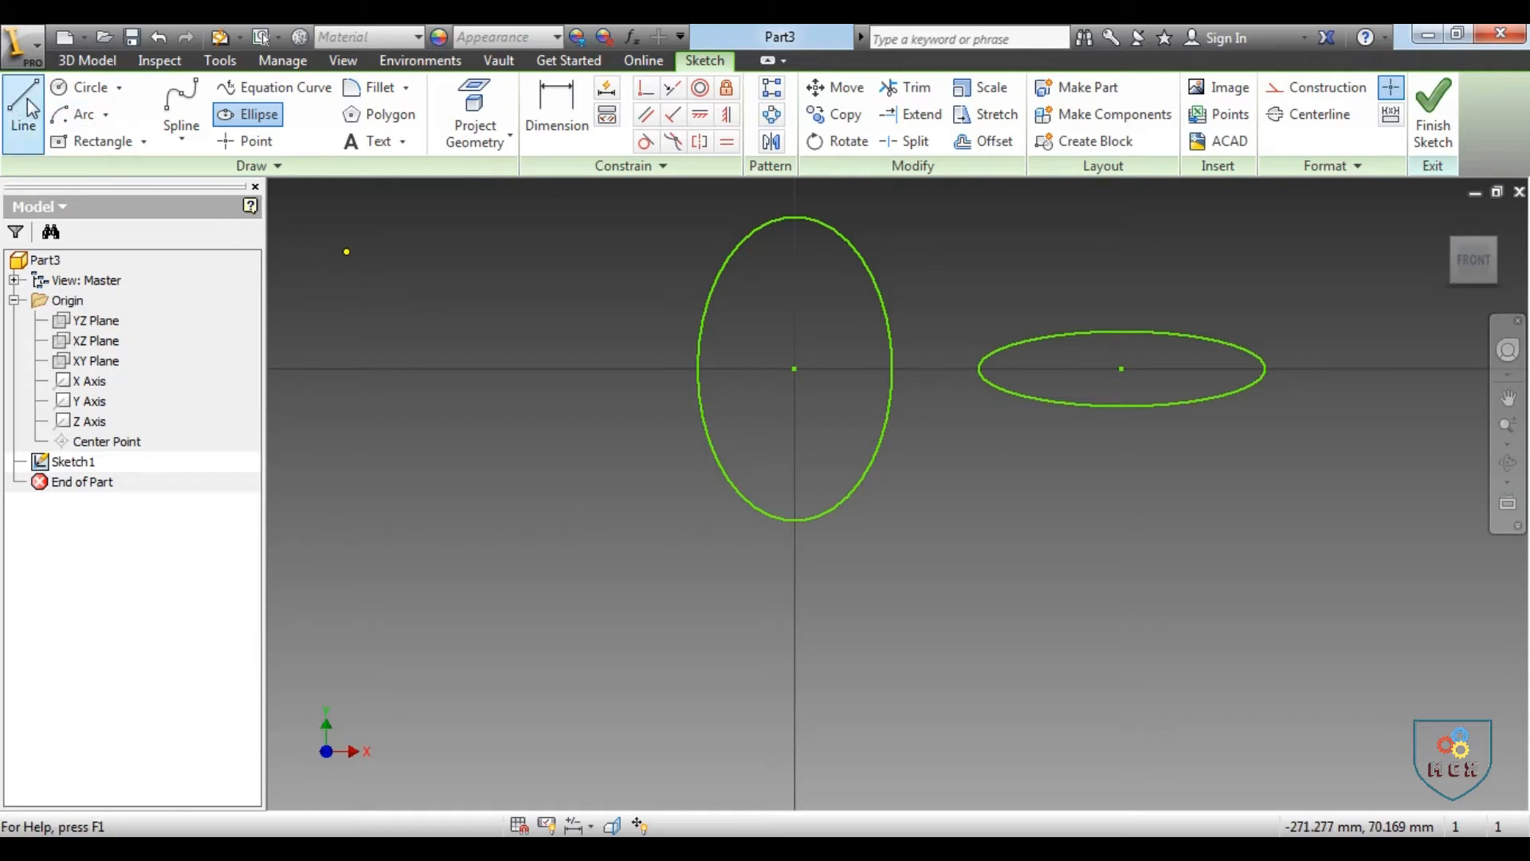
click(383, 368)
click(619, 368)
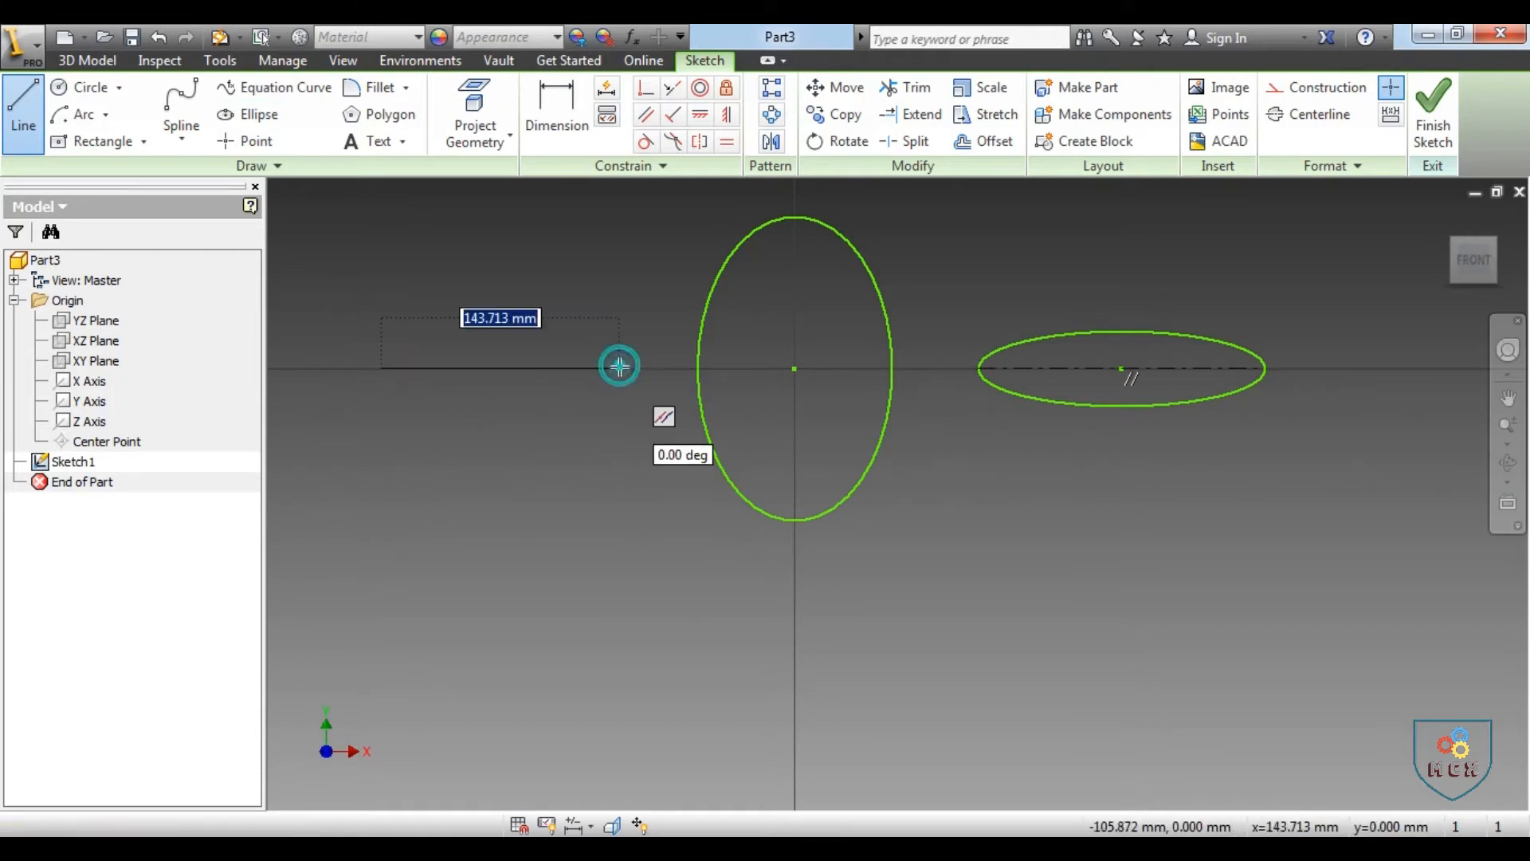
key(Escape)
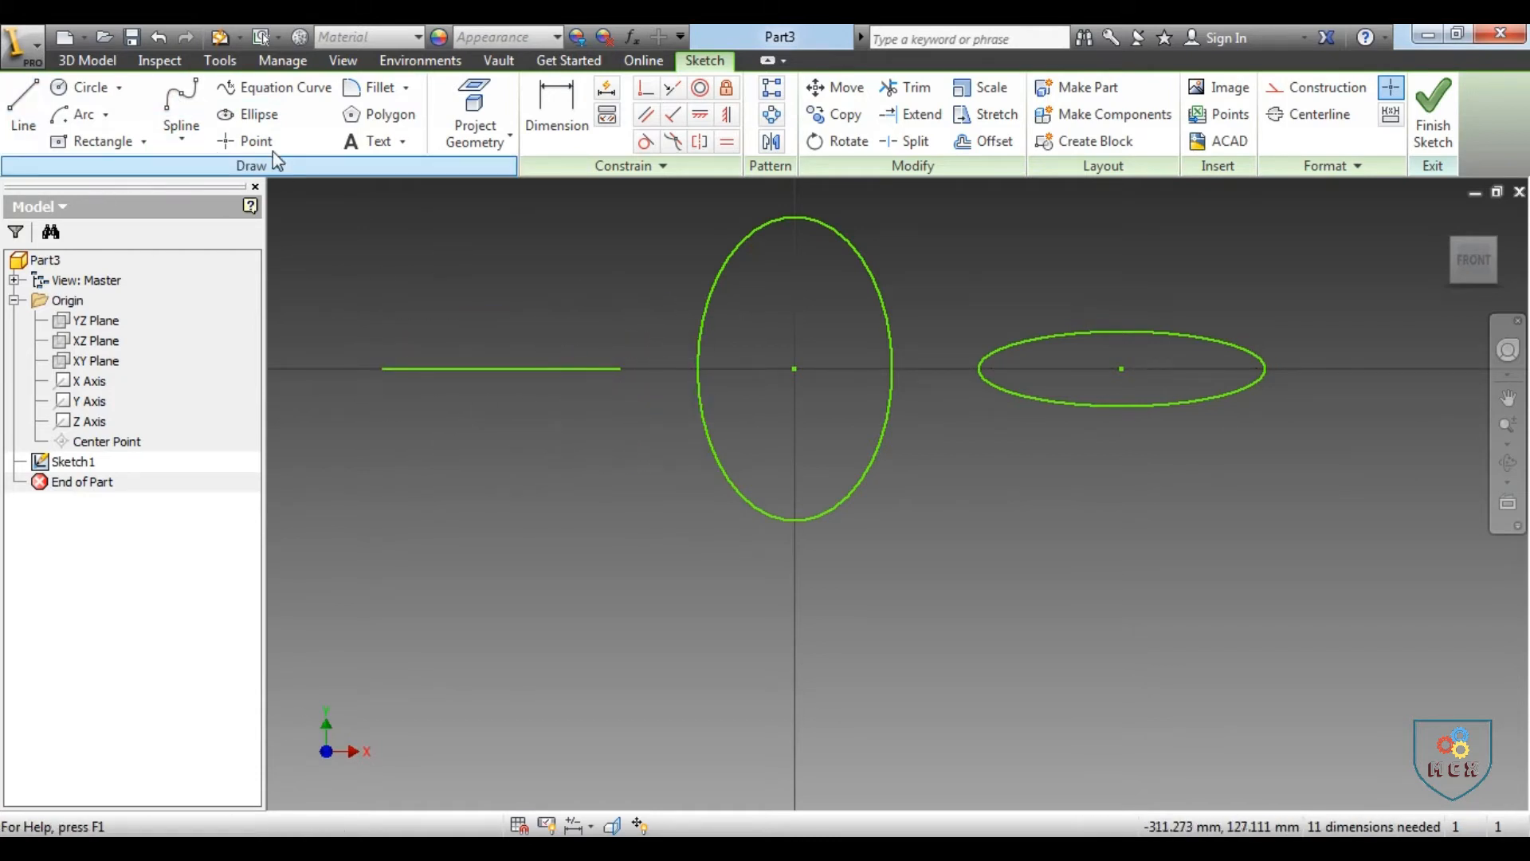
Step: Place a sketch point at the midpoint of the horizontal line
click(255, 142)
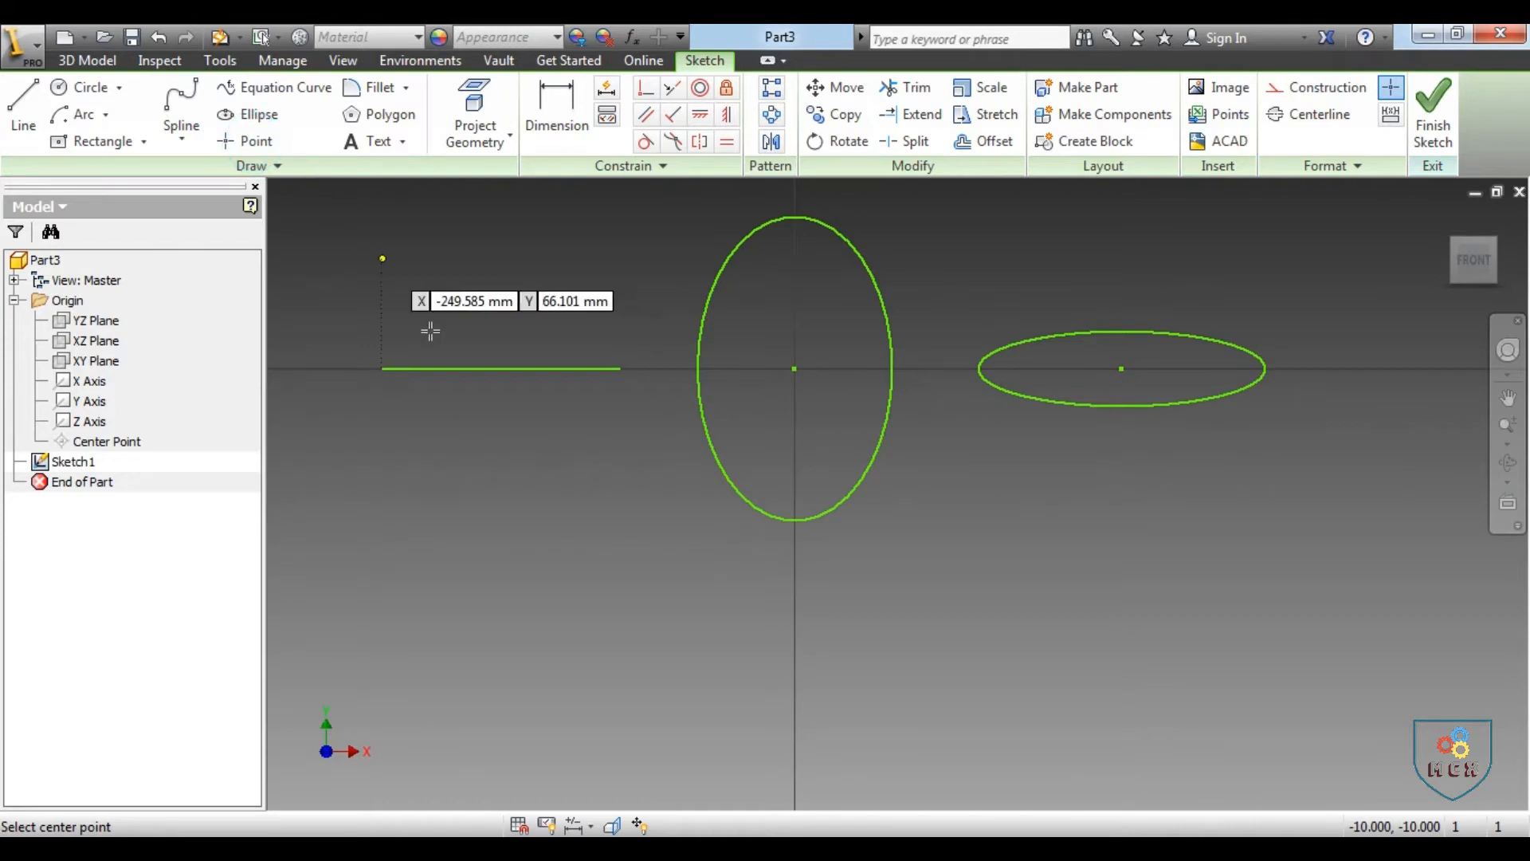
click(502, 368)
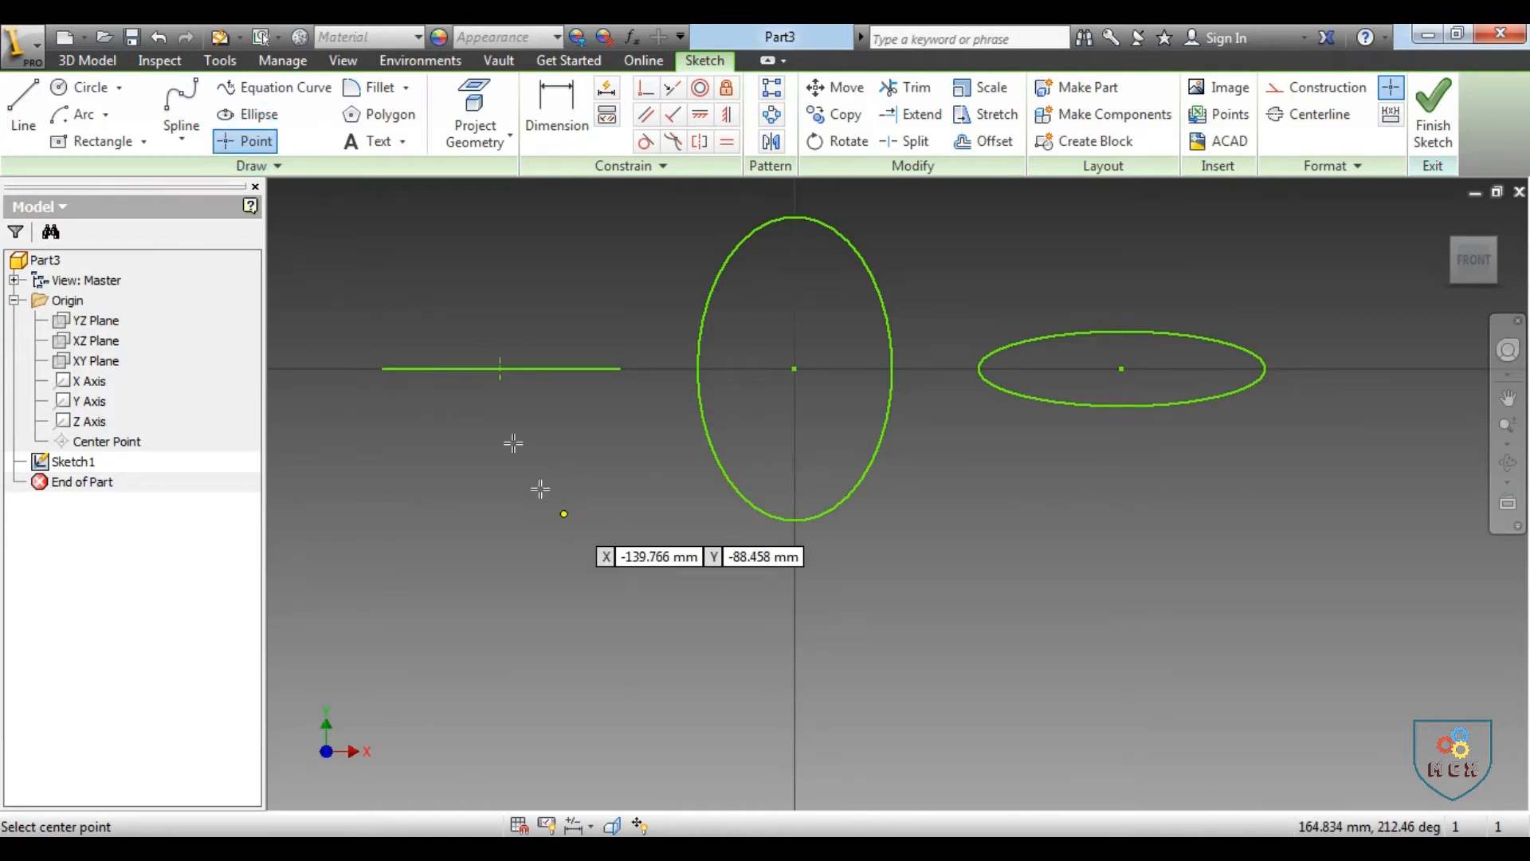
right_click(541, 495)
click(630, 500)
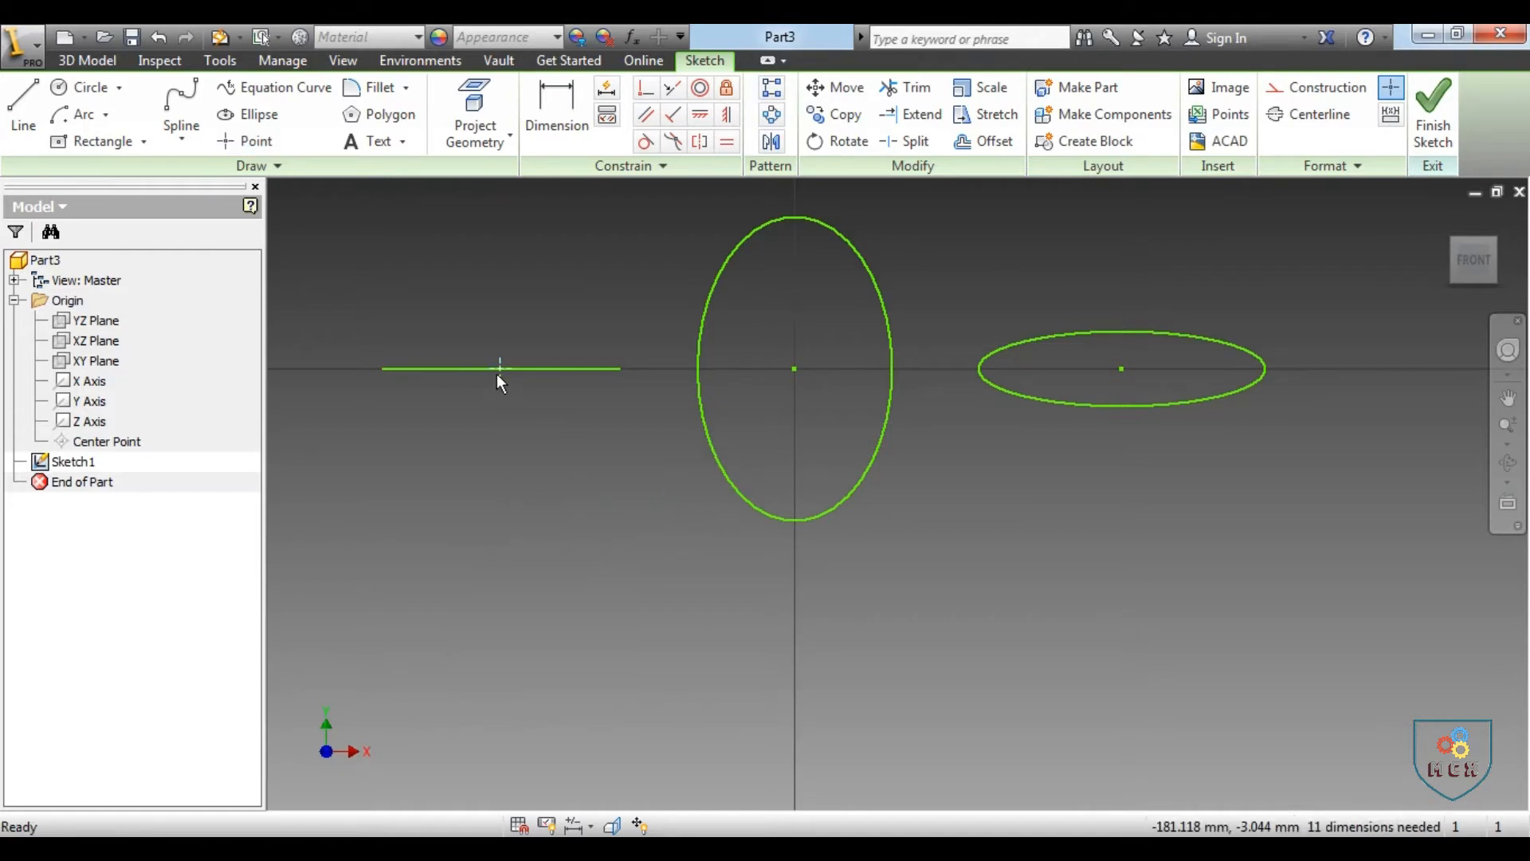
click(561, 109)
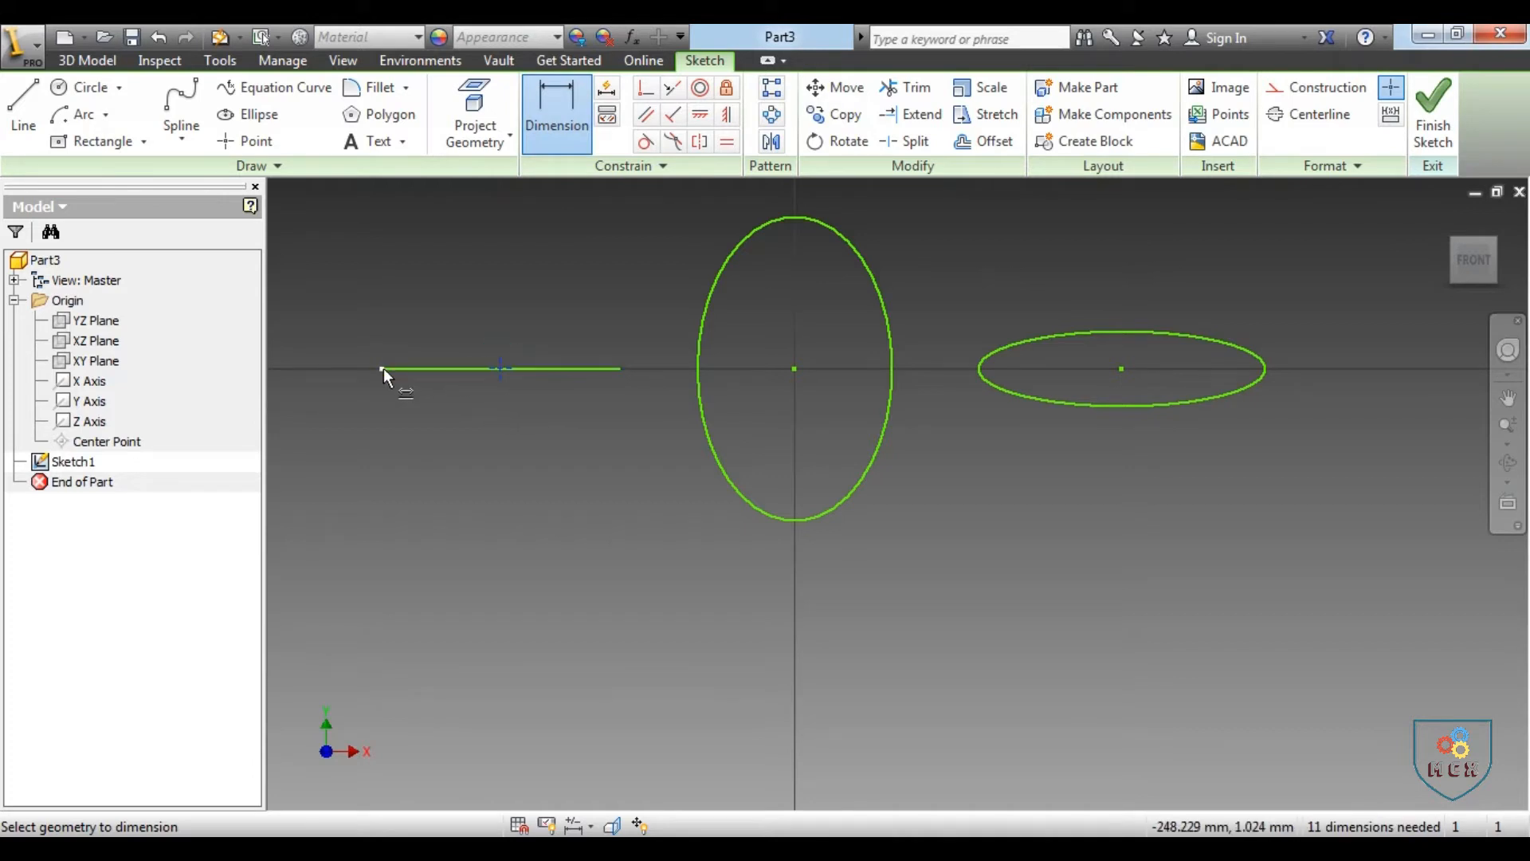
click(415, 346)
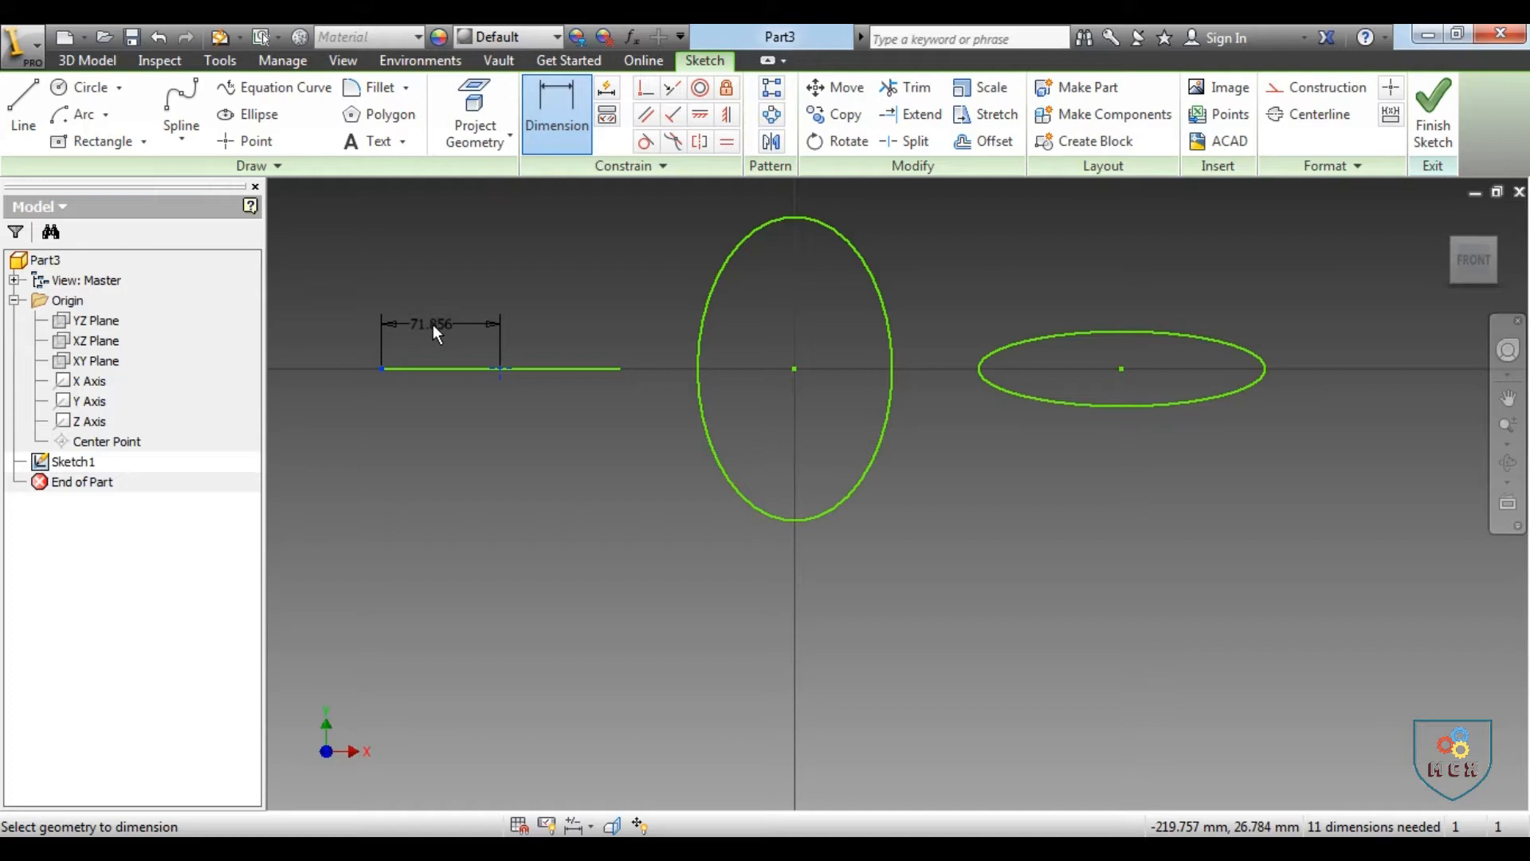
right_click(433, 324)
click(491, 323)
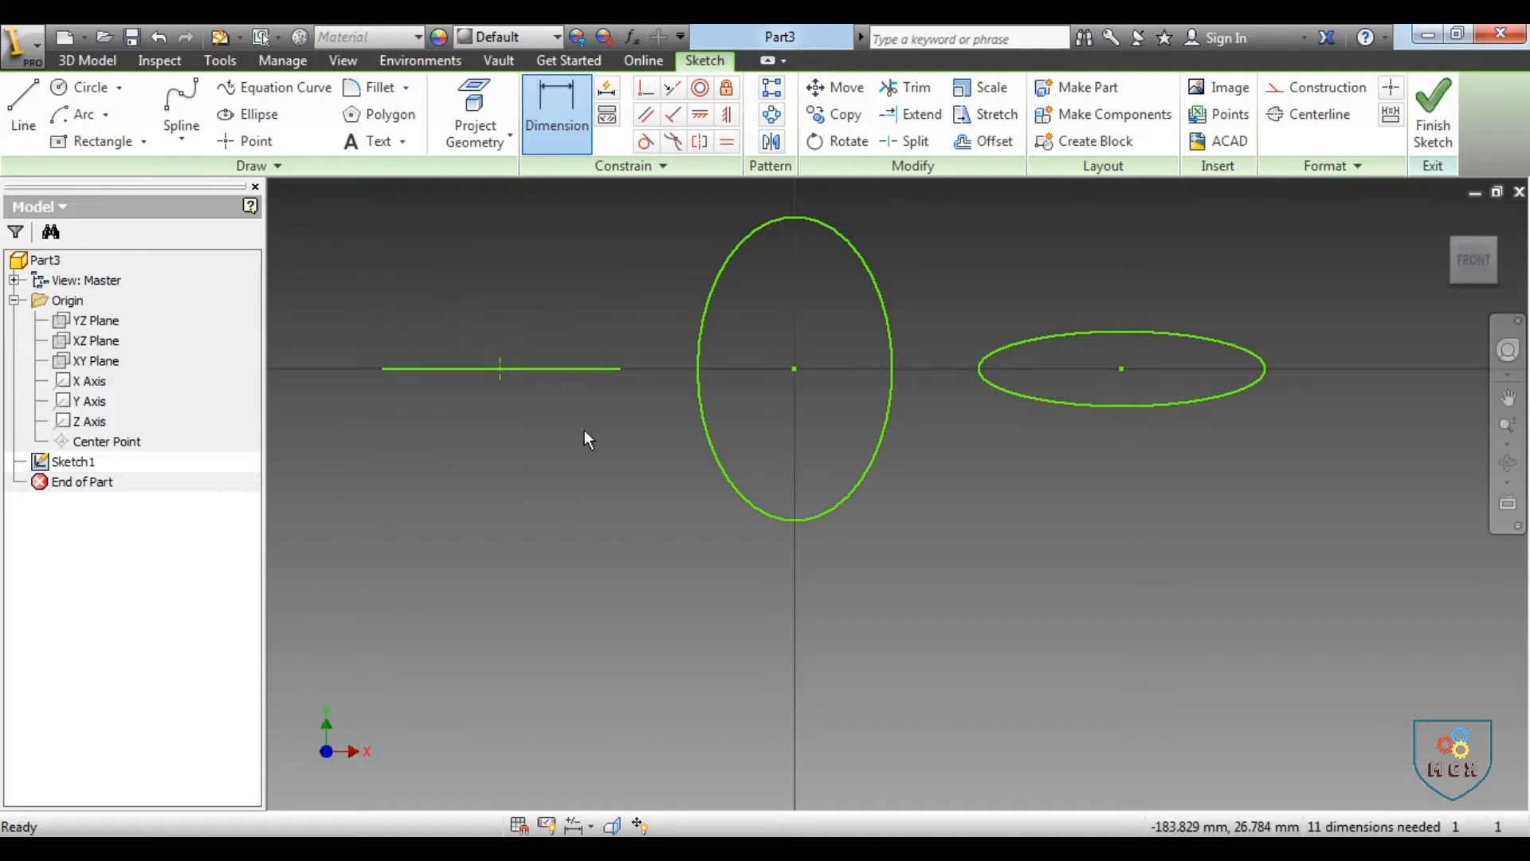
Step: Draw a centre-point rectangle below the horizontal line, wider than it is tall
click(409, 89)
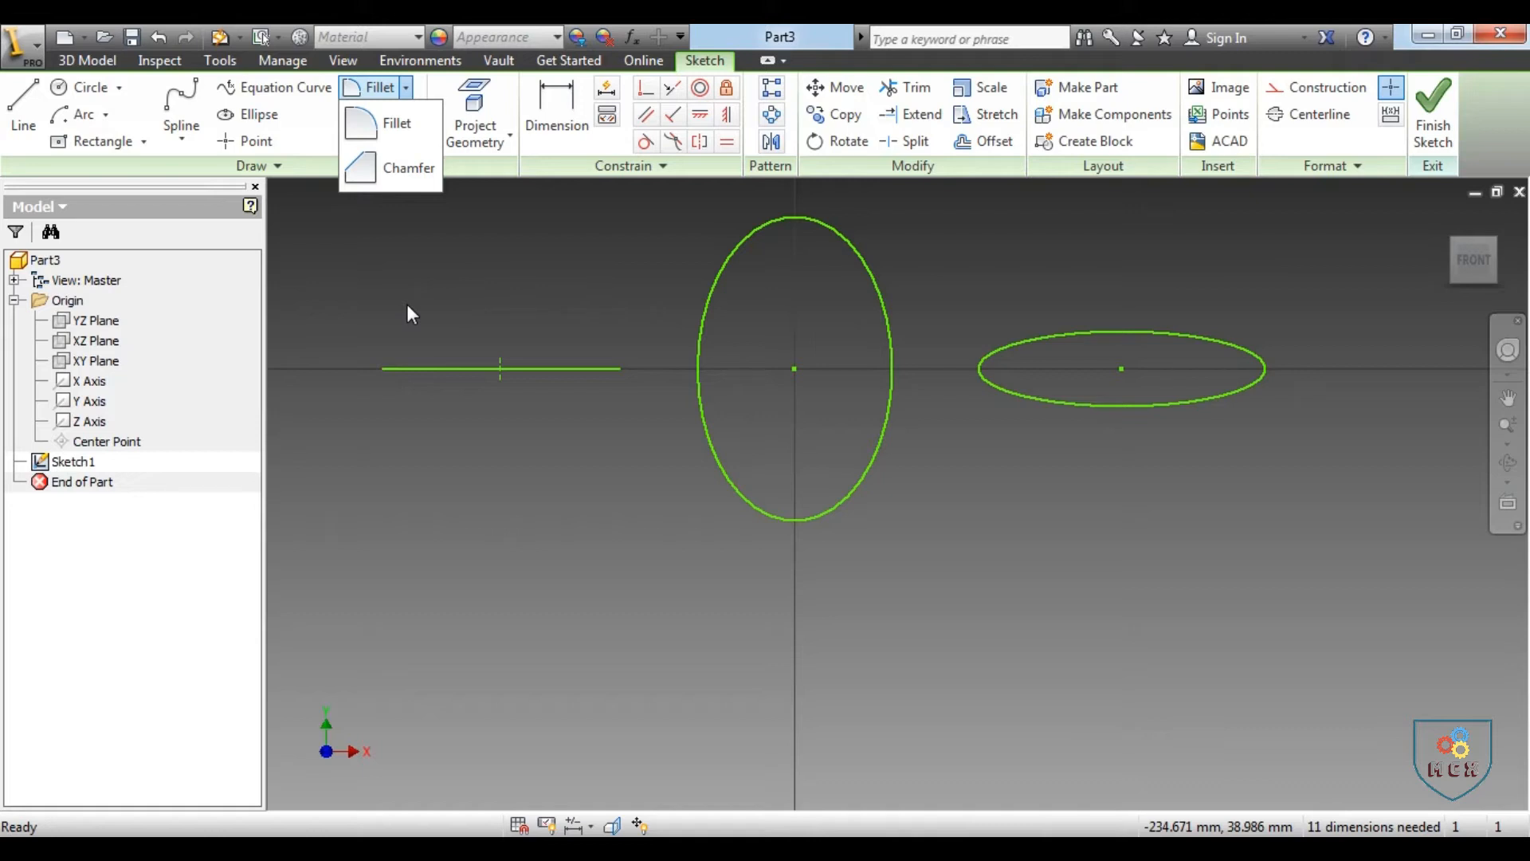
click(104, 141)
click(528, 592)
click(621, 531)
key(Escape)
Step: Fillet the rectangle's upper-right corner with a 3 mm radius
scroll(632, 535, up, 3)
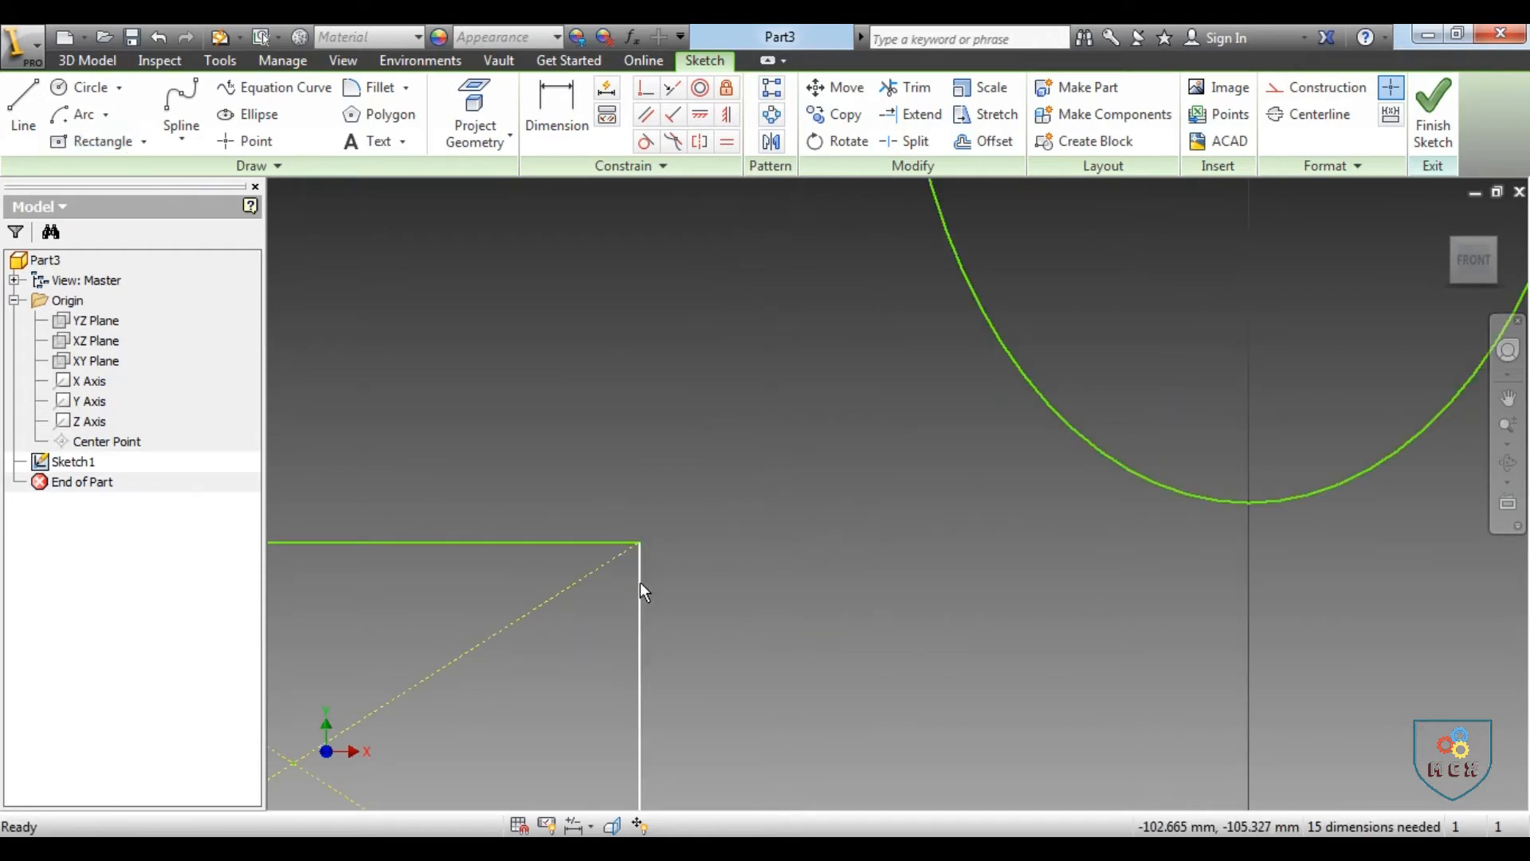
scroll(714, 503, down, 3)
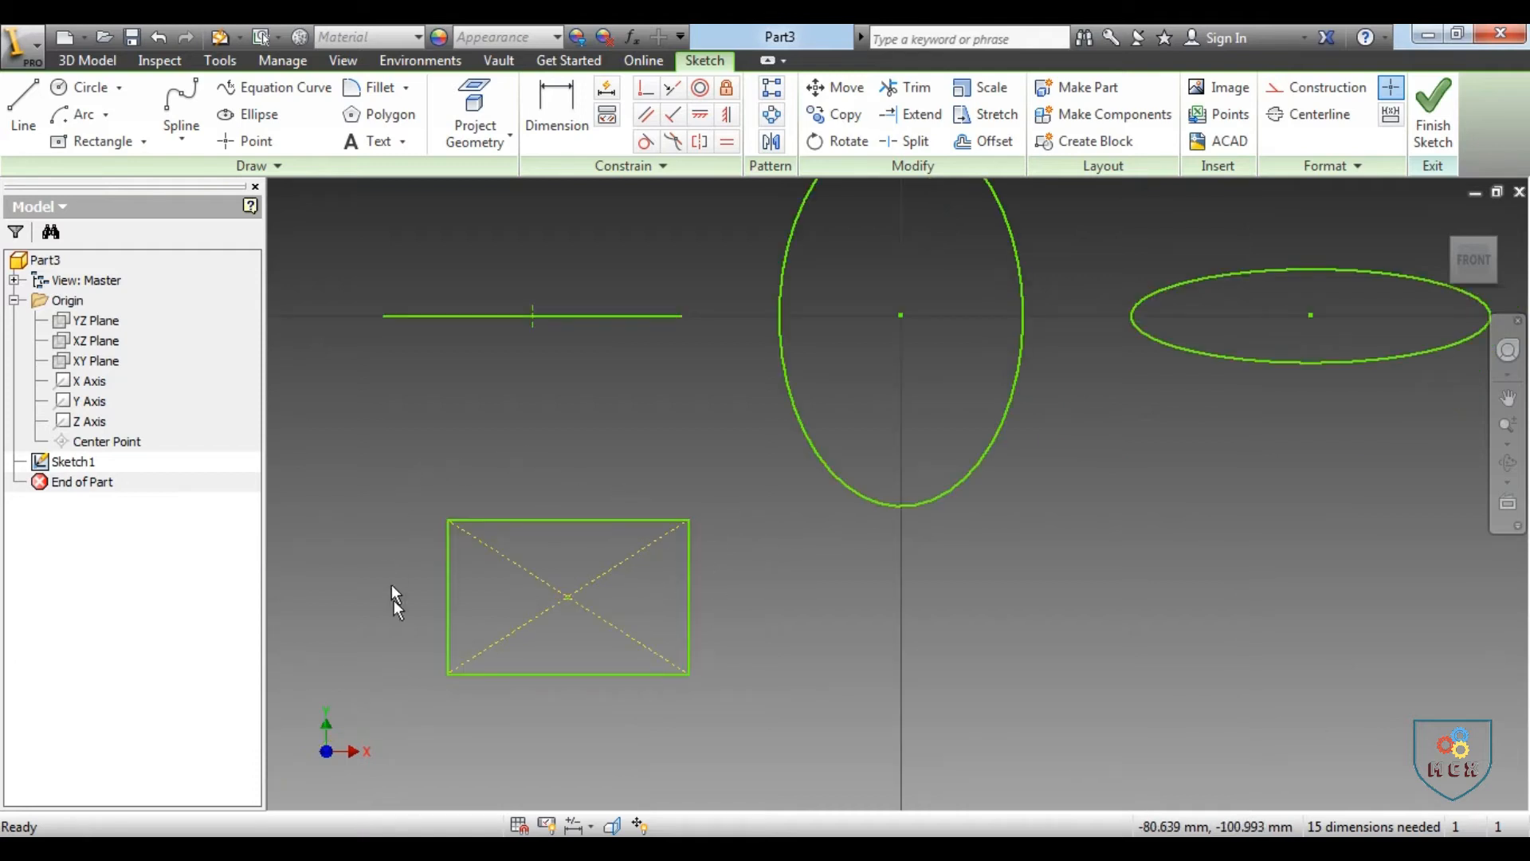
scroll(742, 561, up, 3)
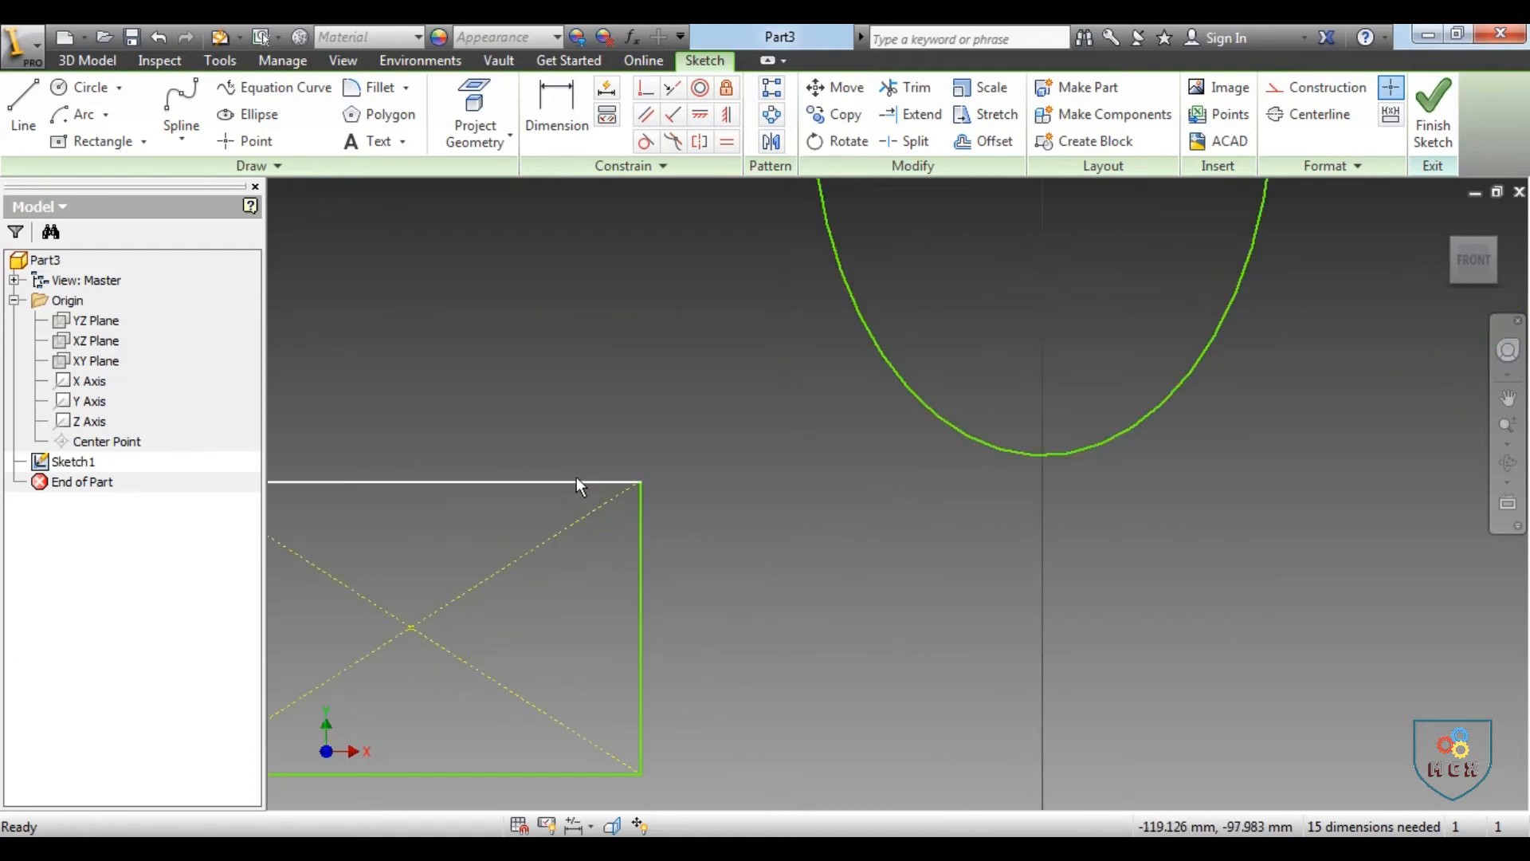
scroll(638, 485, up, 2)
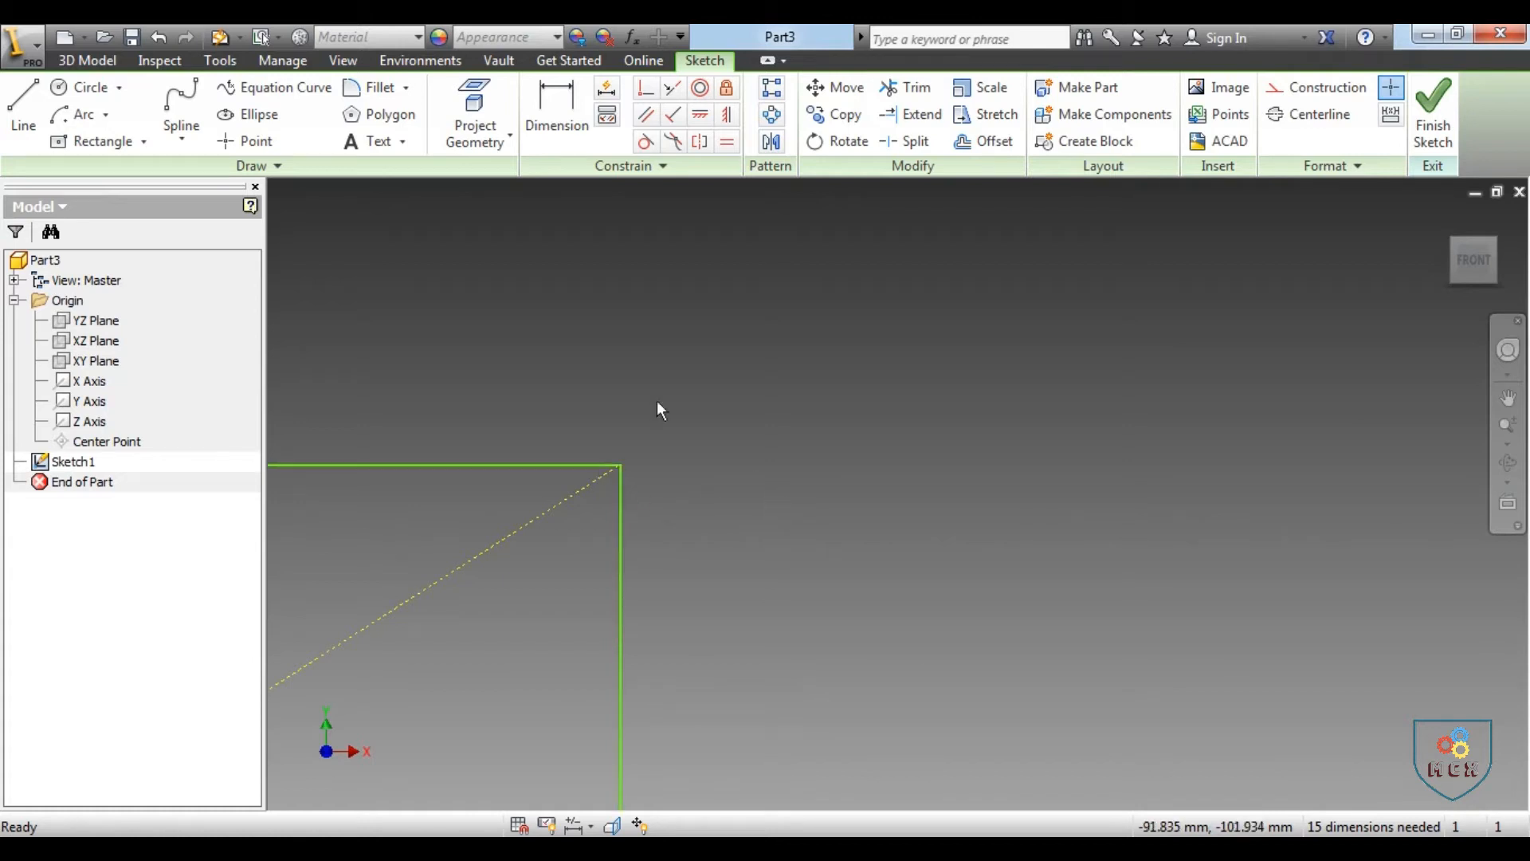
click(374, 89)
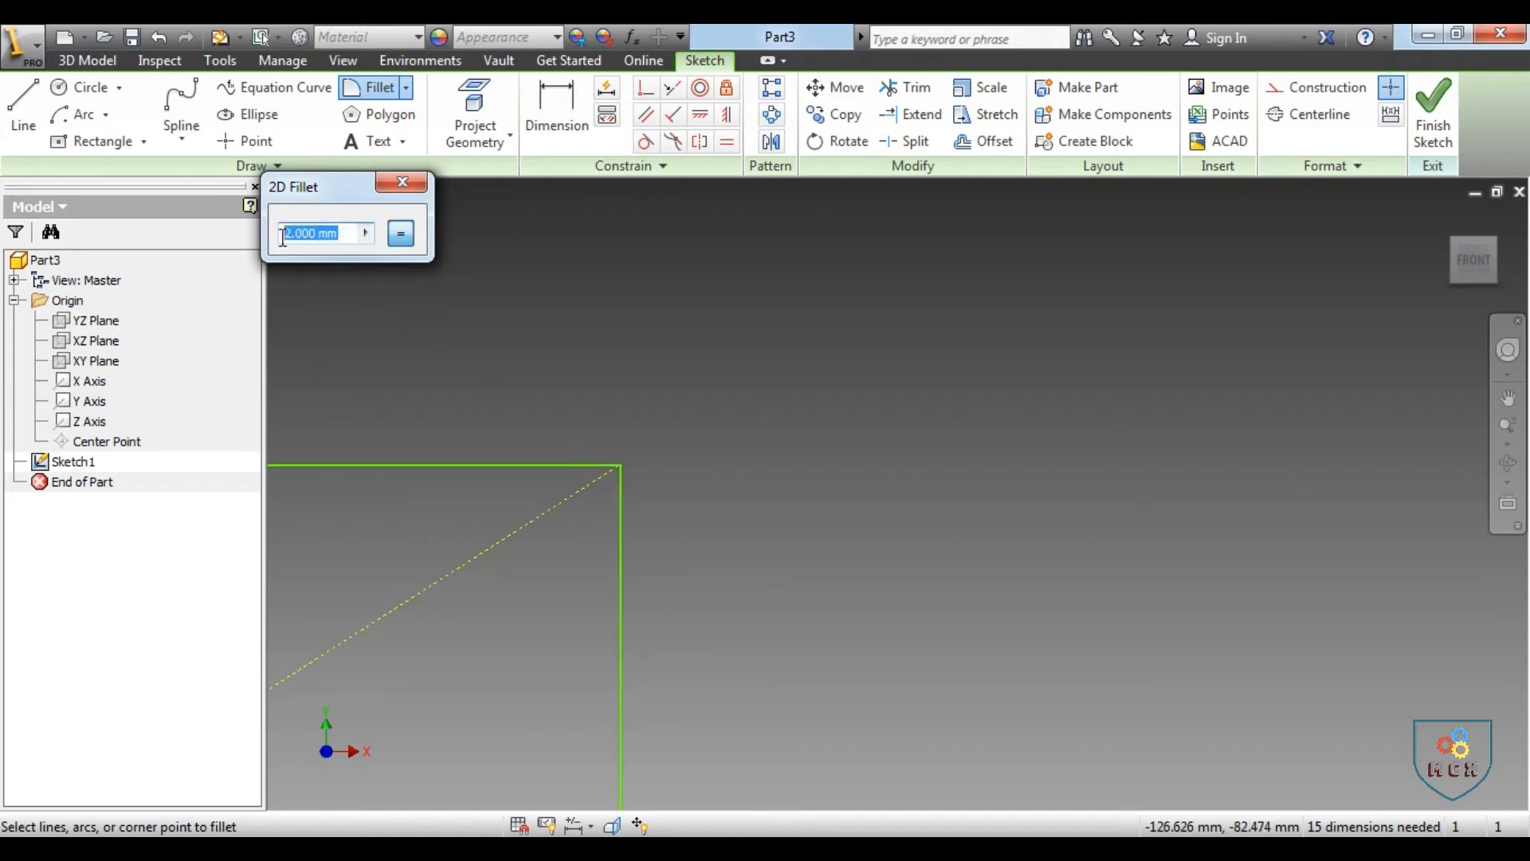
text(3)
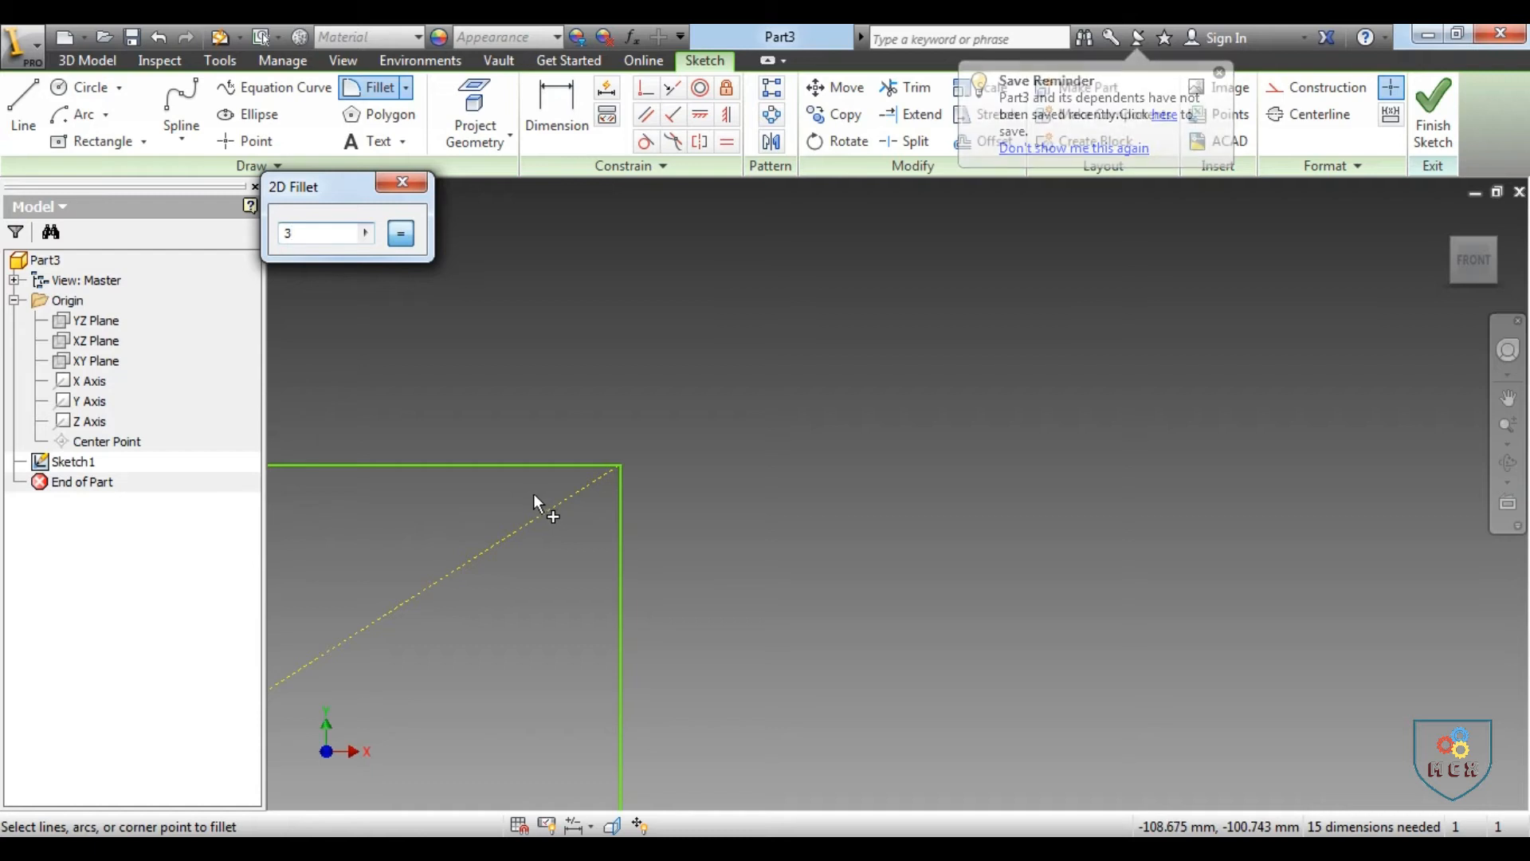
click(553, 464)
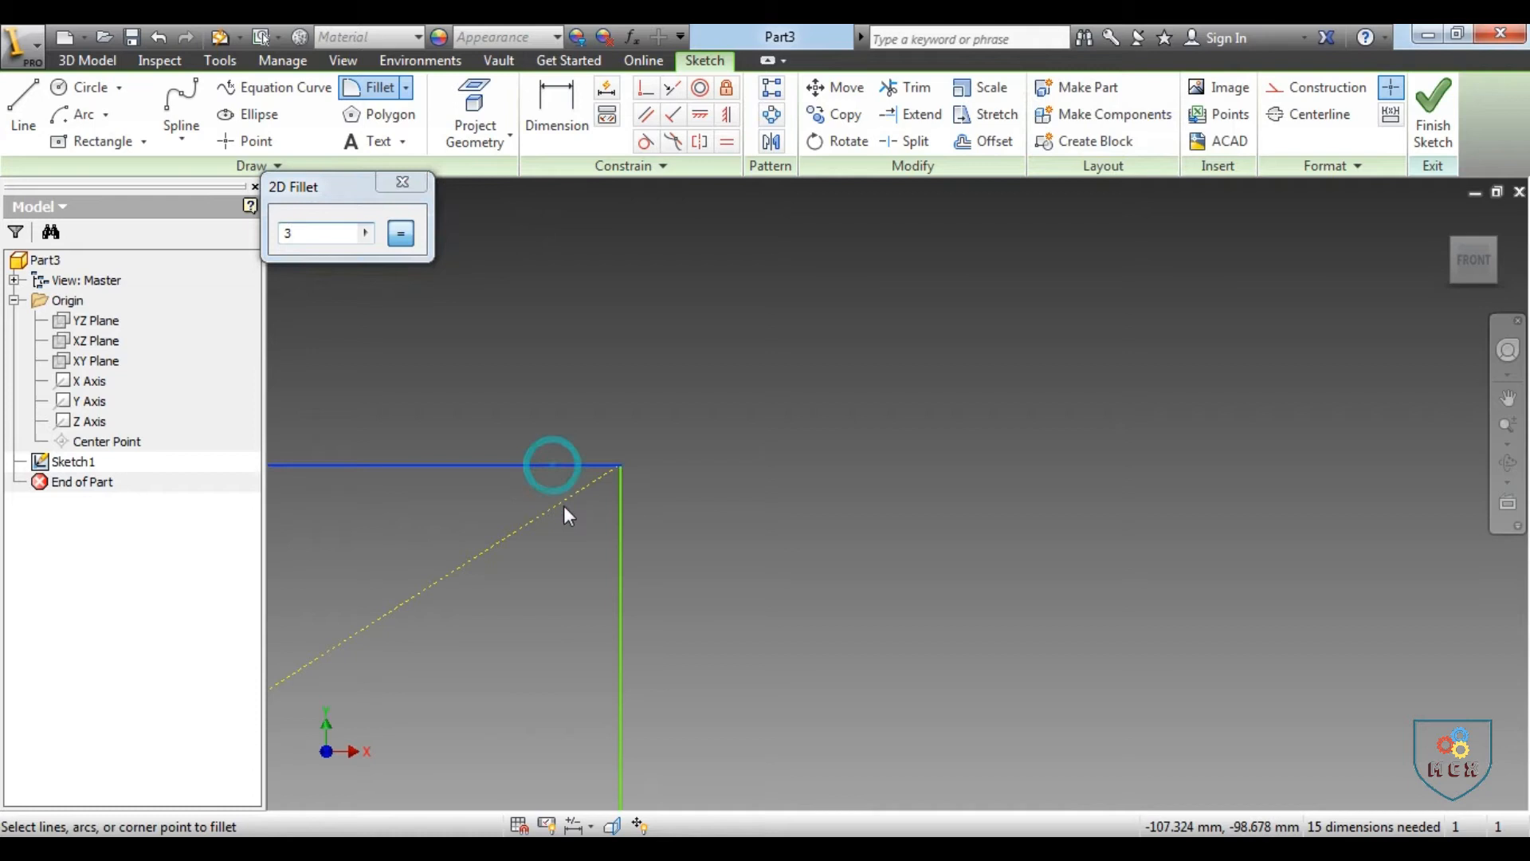
click(619, 513)
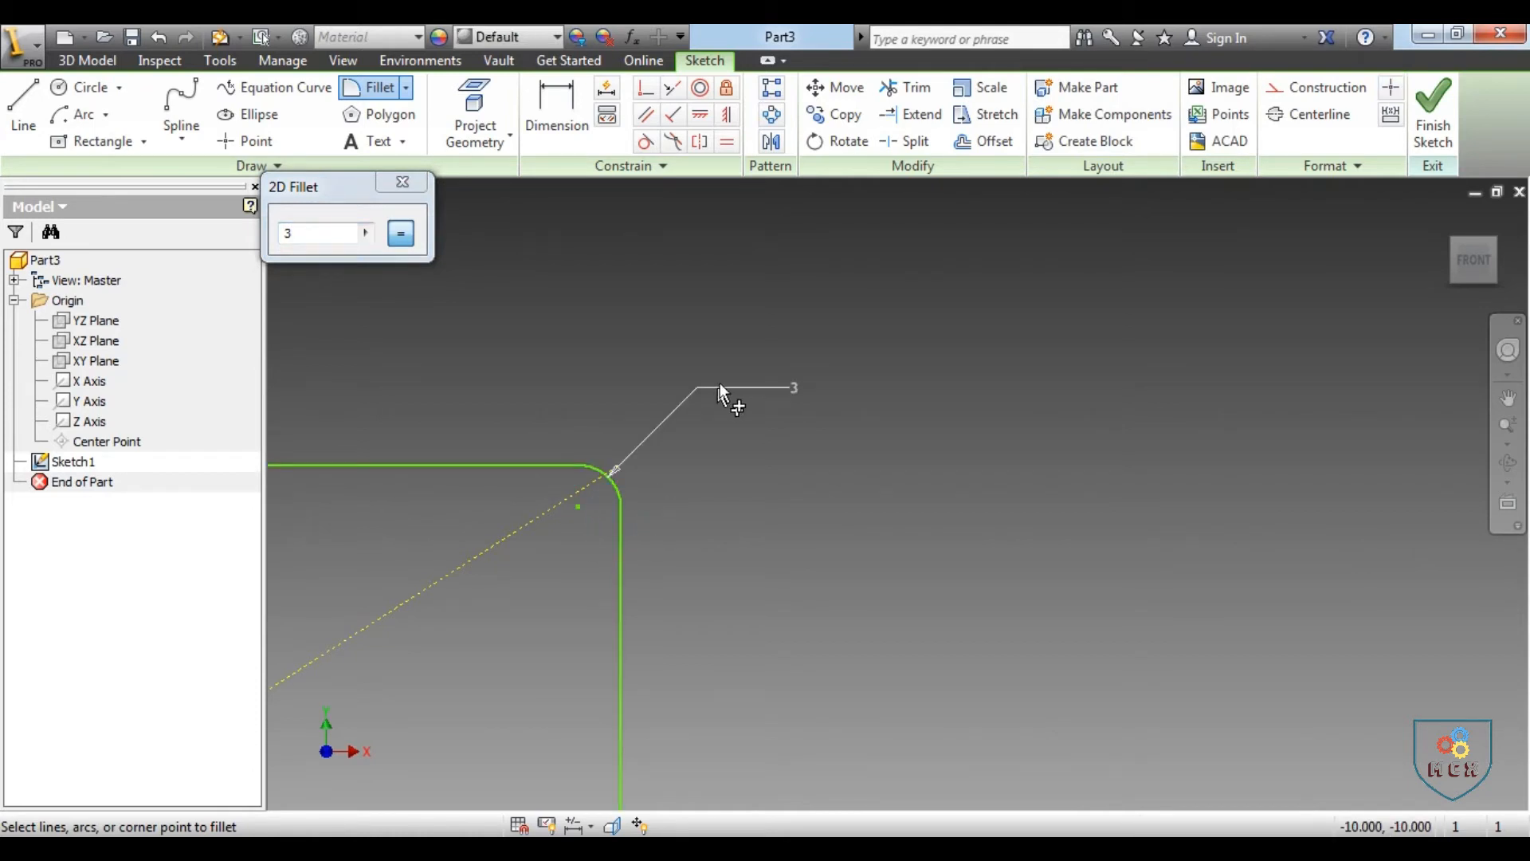
Step: Fillet the rectangle's lower-right corner with the same 3 mm radius and end the Fillet command
scroll(727, 400, down, 10)
scroll(711, 643, up, 3)
scroll(700, 591, up, 4)
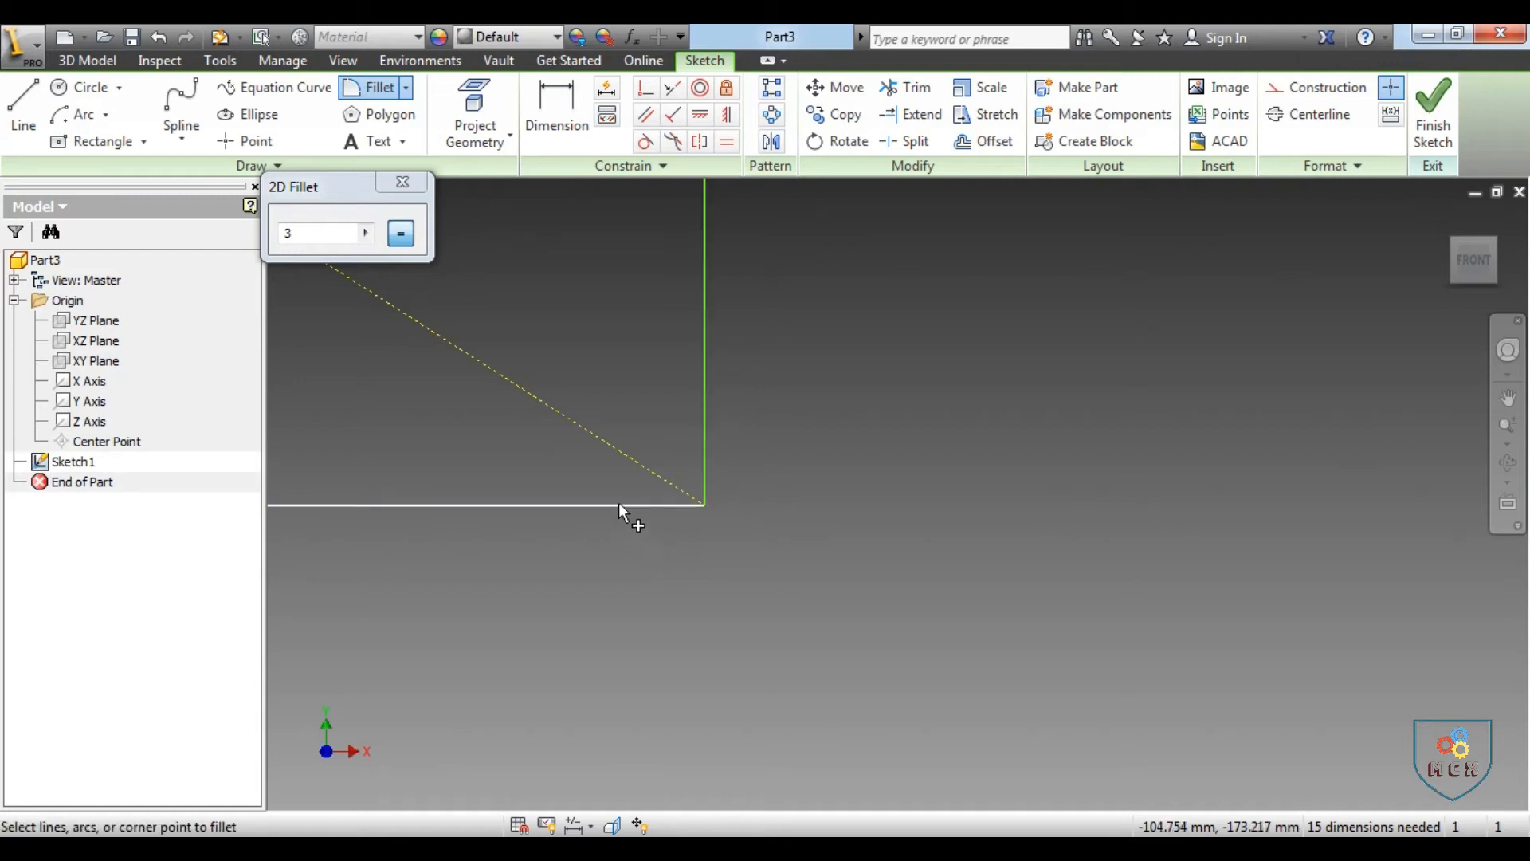
click(707, 451)
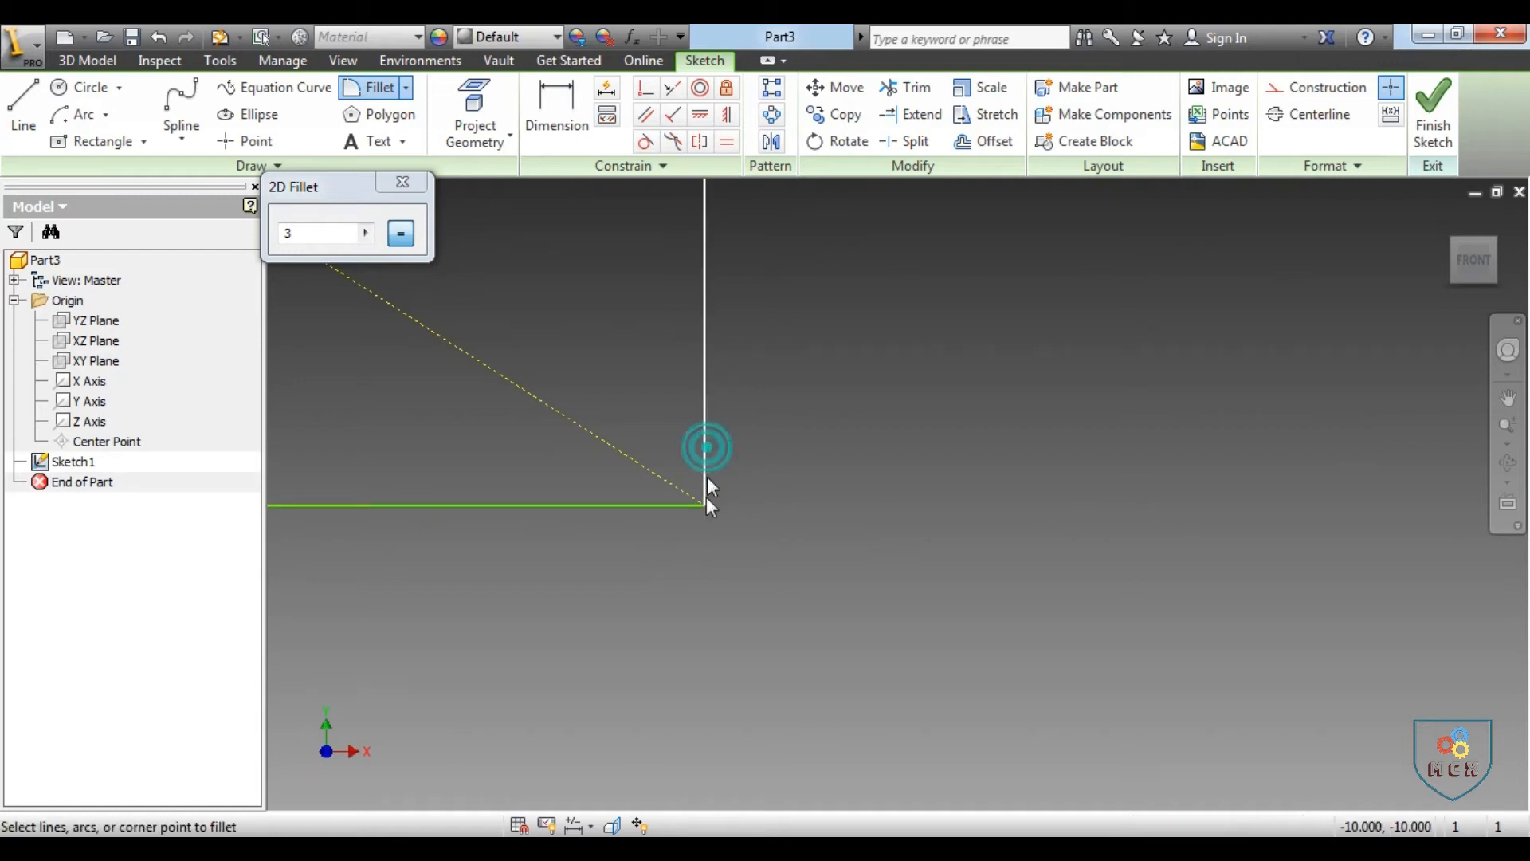
click(672, 504)
scroll(980, 582, down, 5)
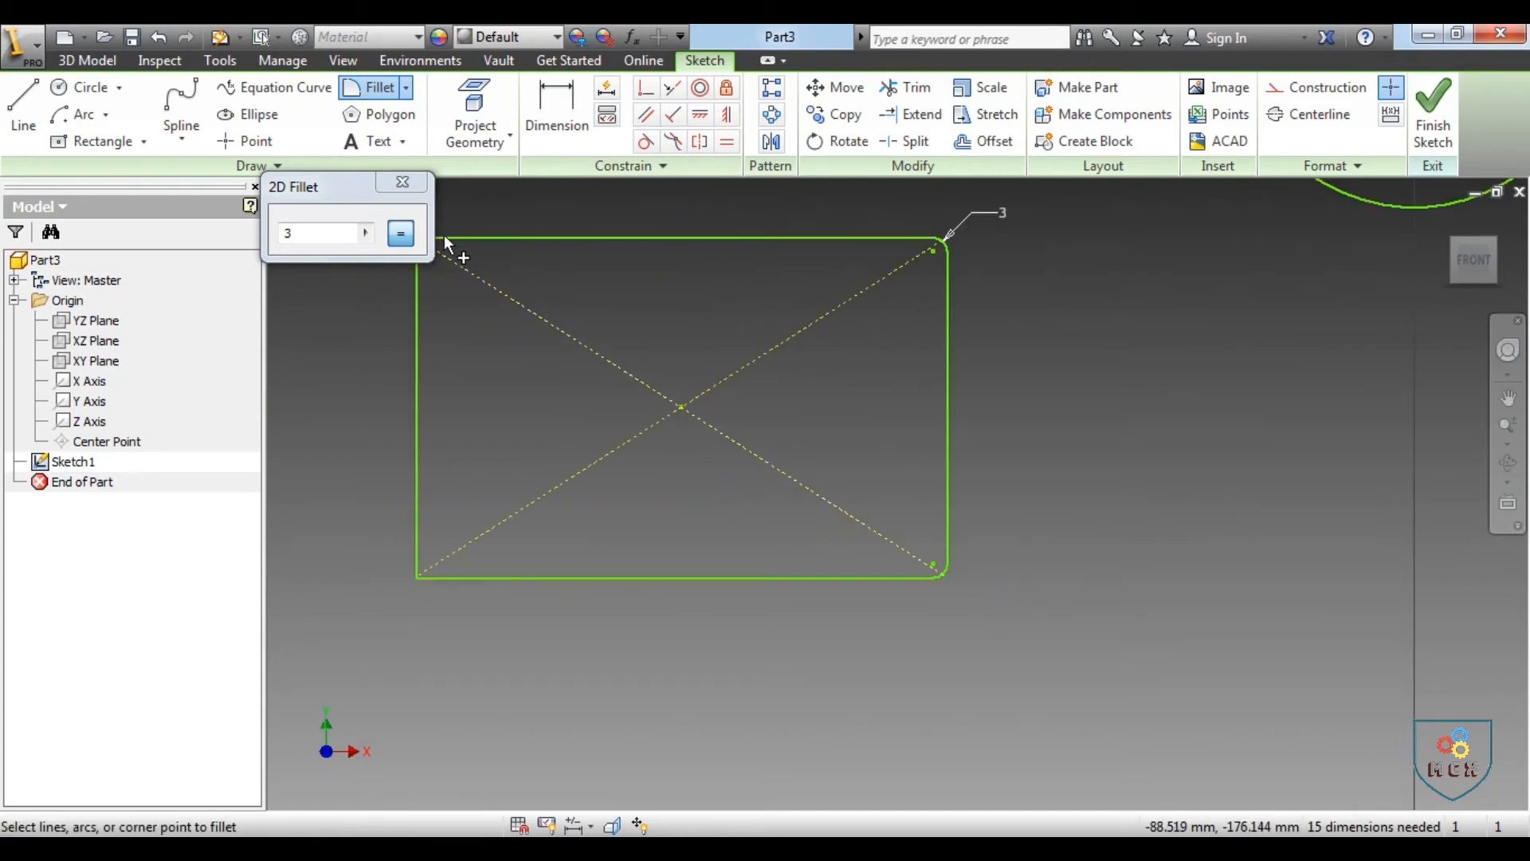
click(401, 179)
Step: Try an equal-distance 2 mm chamfer on the rectangle's upper-left corner, and undo it
click(406, 88)
click(387, 170)
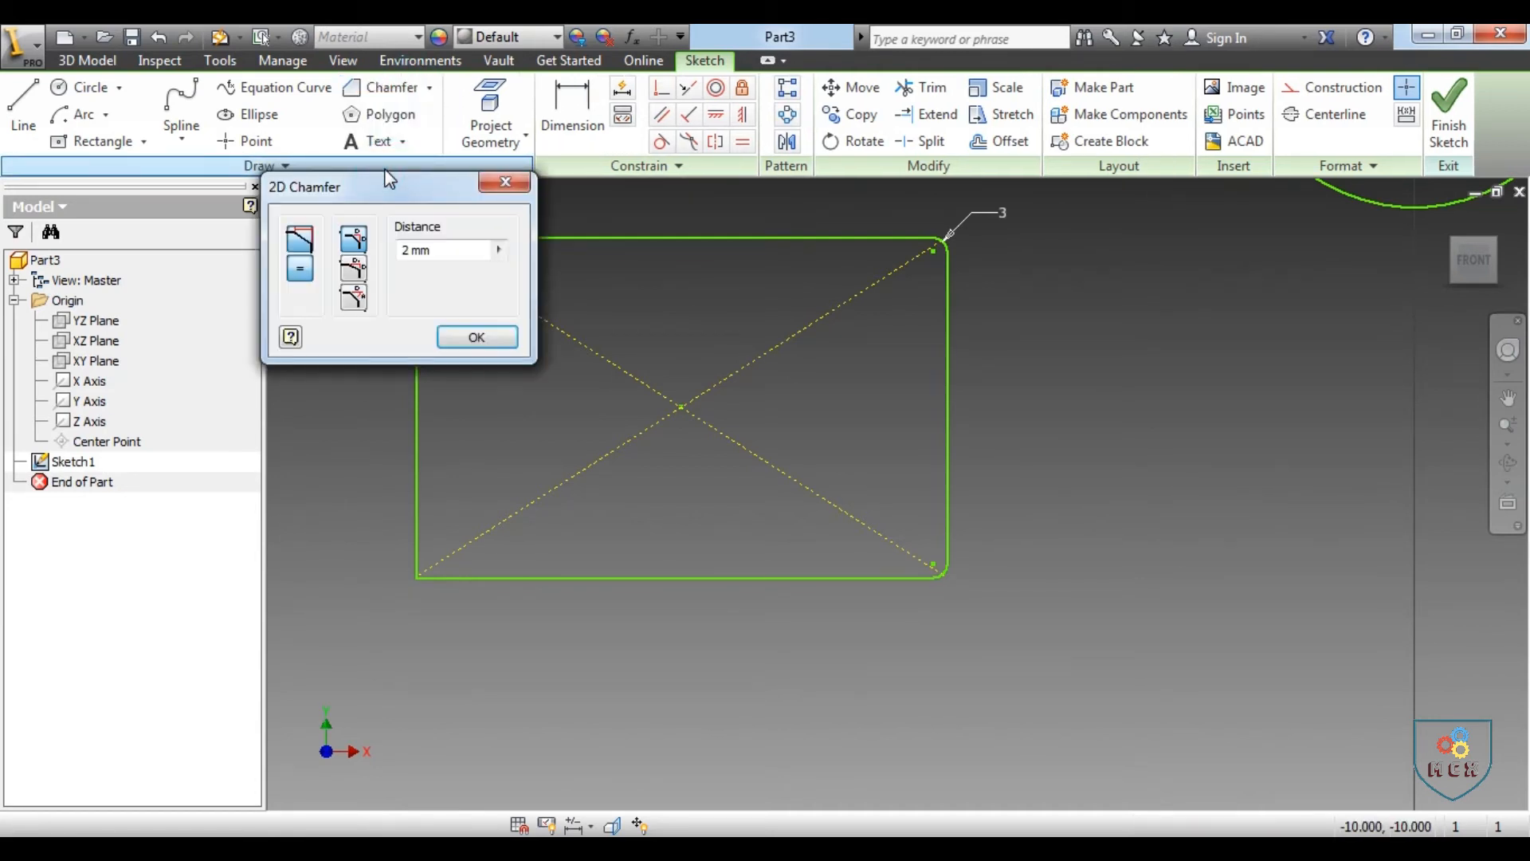
drag(389, 200, 216, 135)
scroll(417, 205, up, 3)
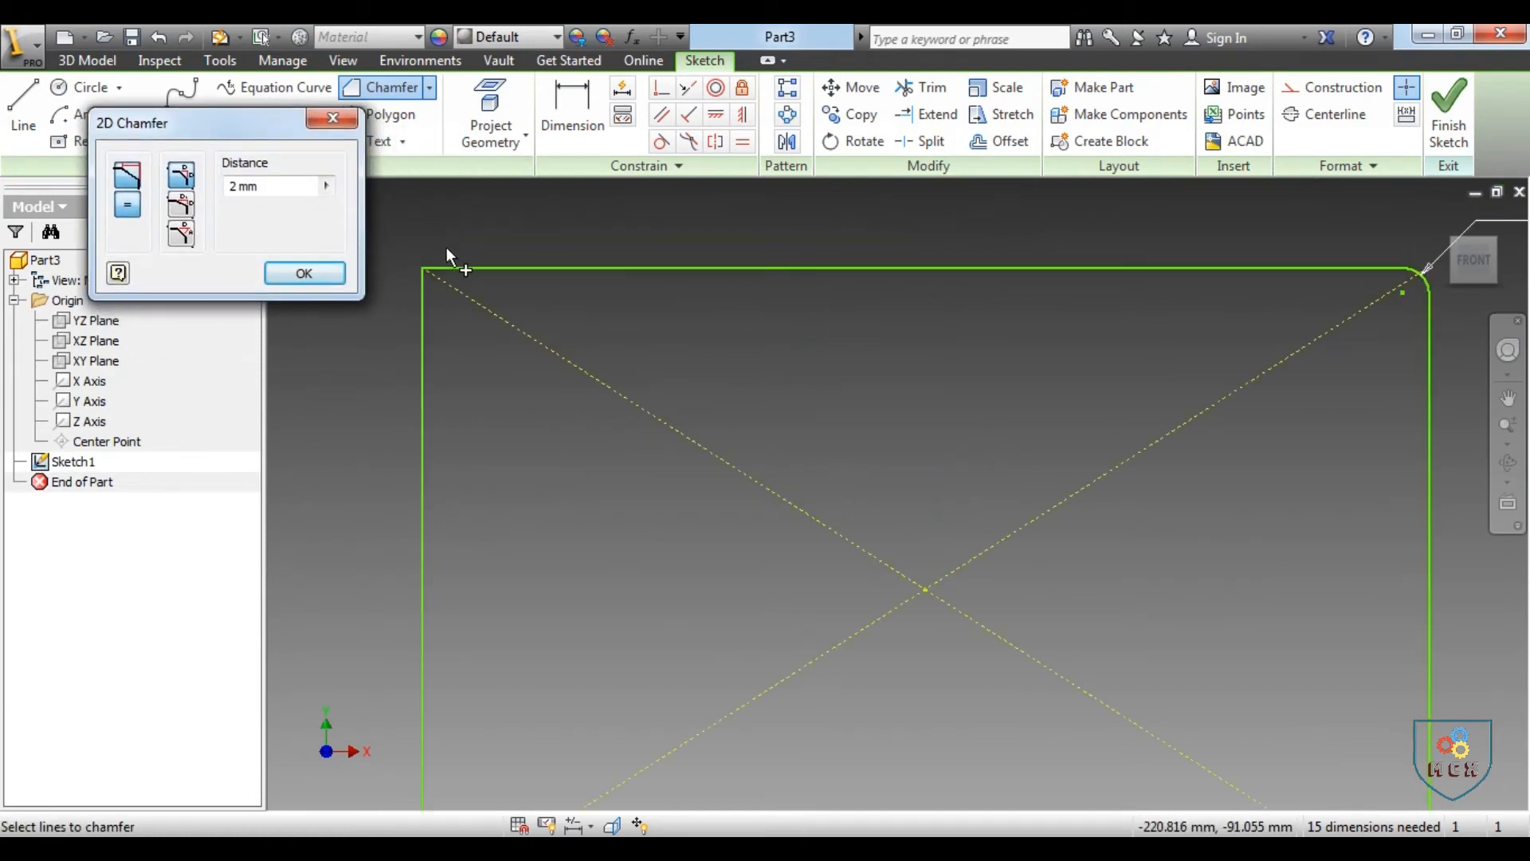
scroll(1401, 291, down, 5)
scroll(1360, 303, up, 3)
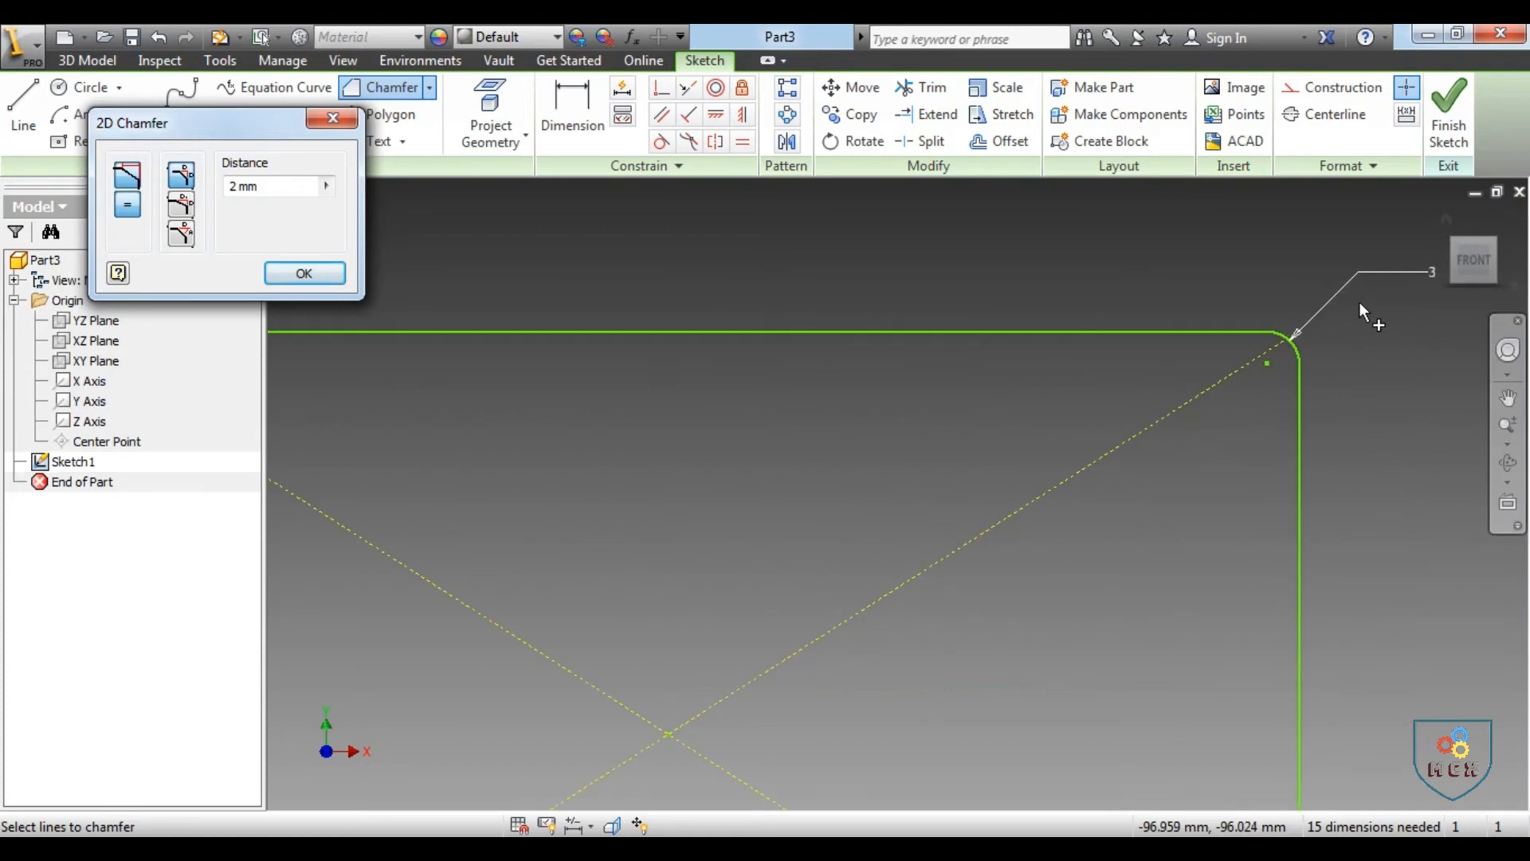
scroll(1451, 398, down, 1)
scroll(467, 341, up, 2)
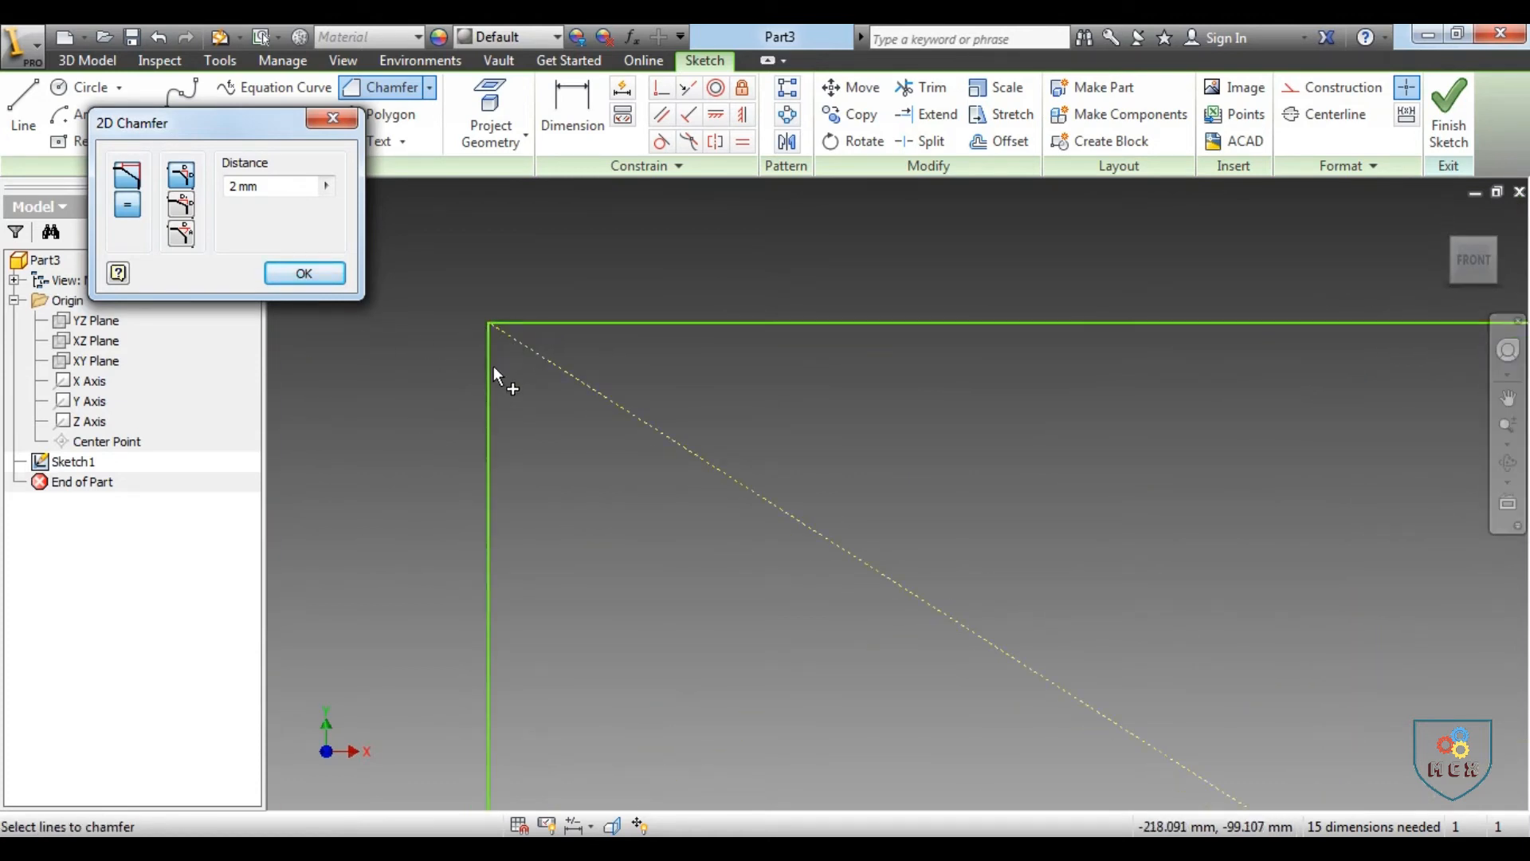
click(547, 322)
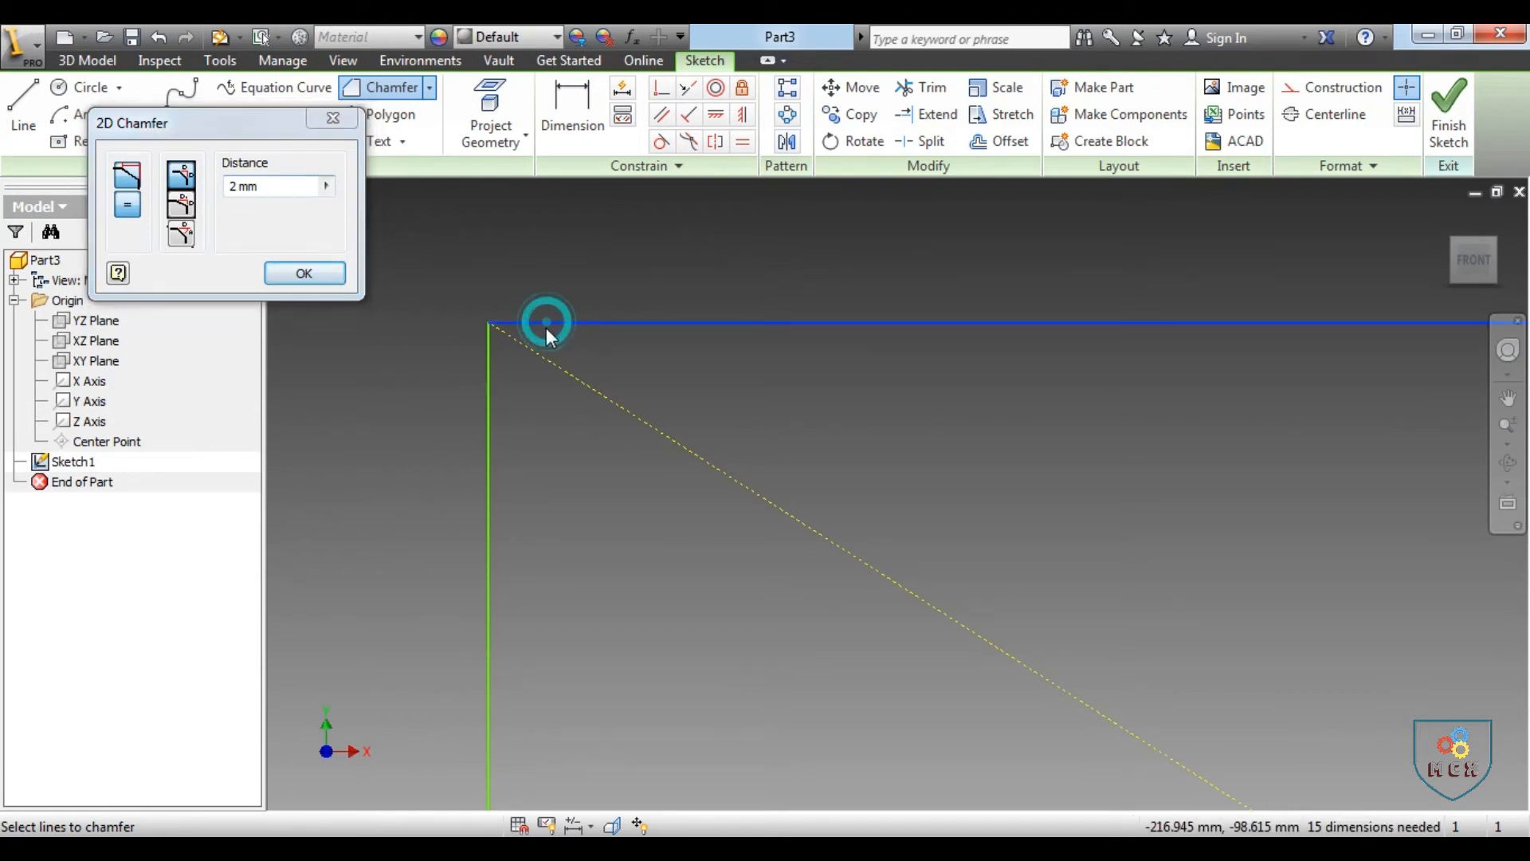
click(491, 398)
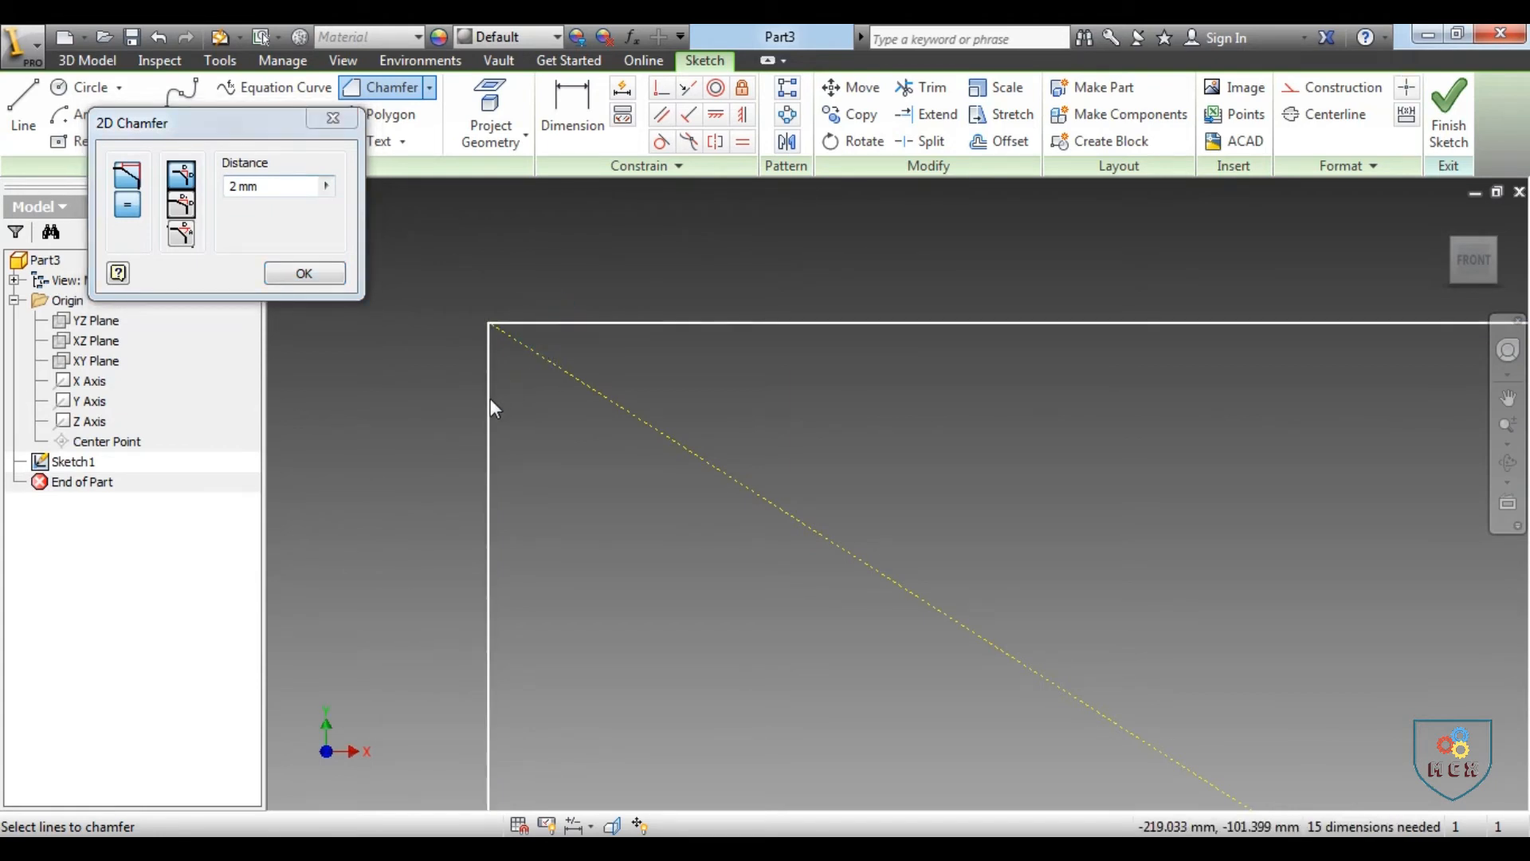
scroll(672, 503, down, 2)
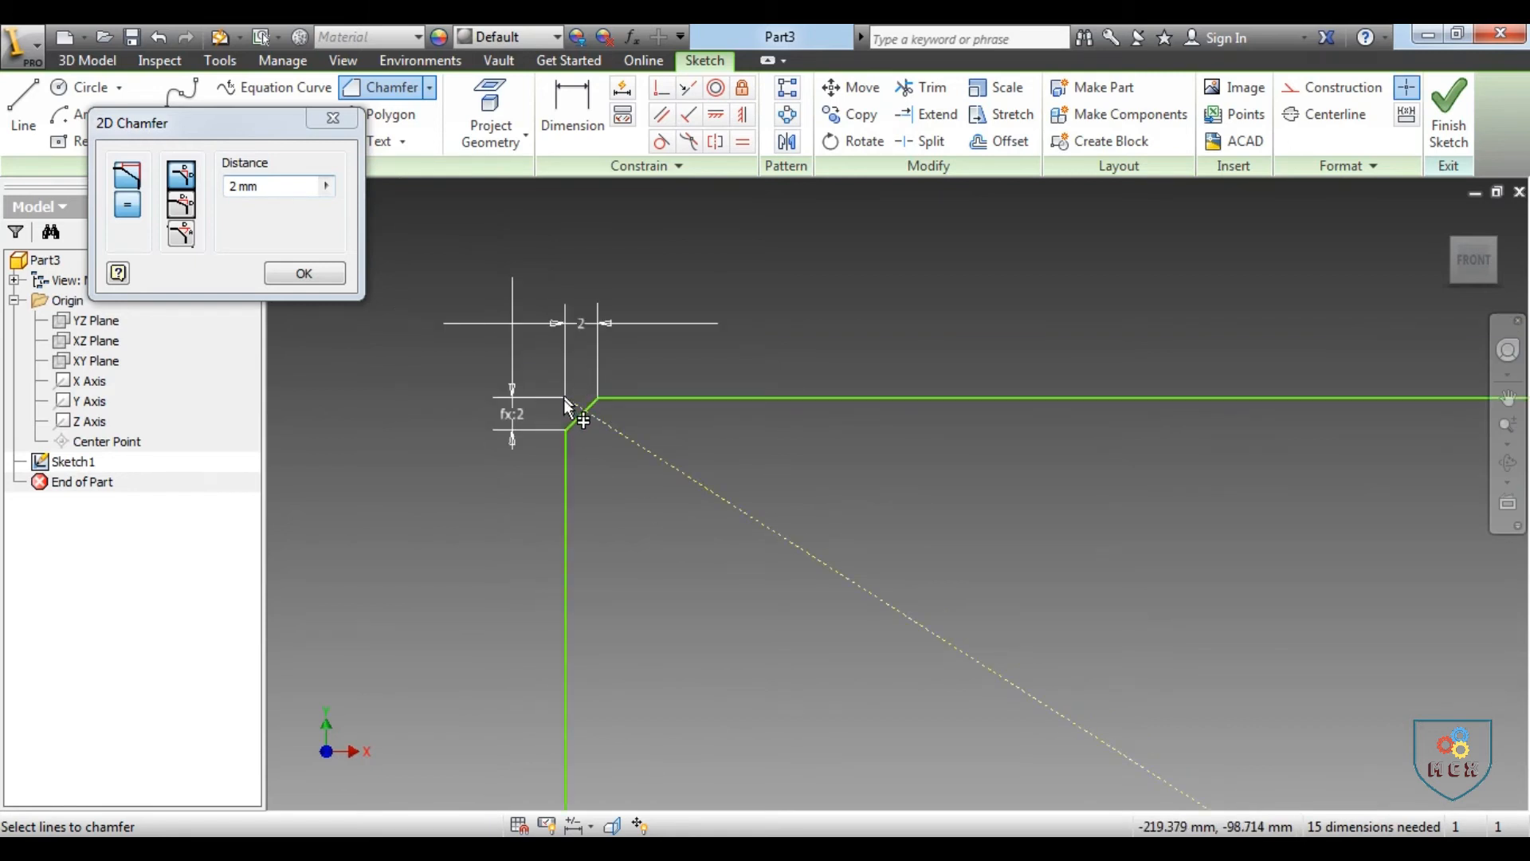
click(567, 428)
key(Escape)
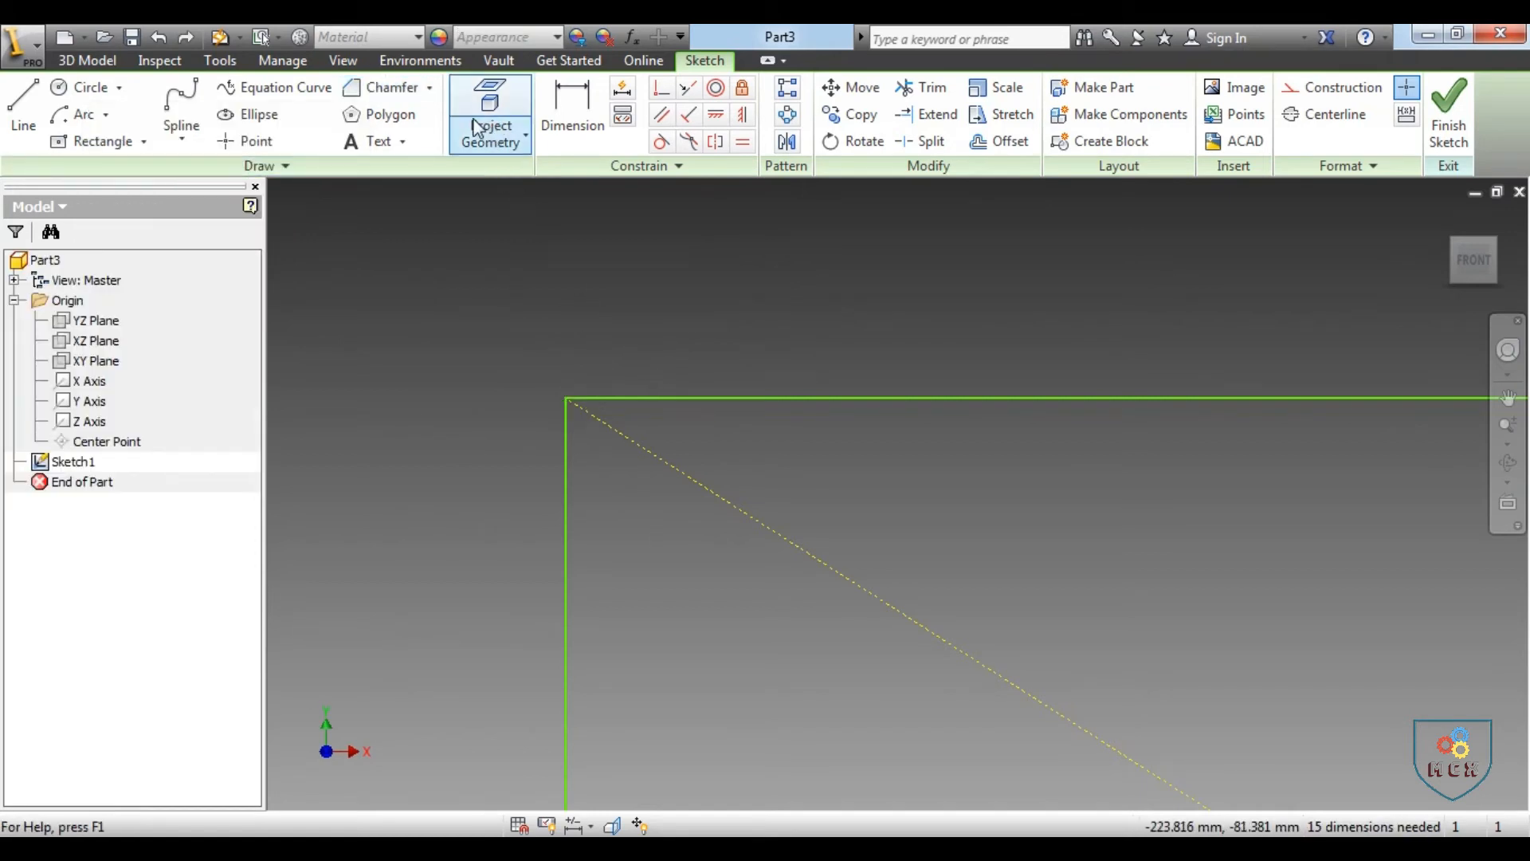
Step: Try a two-distance chamfer on the upper-left corner, 2 mm along the upper edge and 3 mm along the left edge, and undo it
click(393, 89)
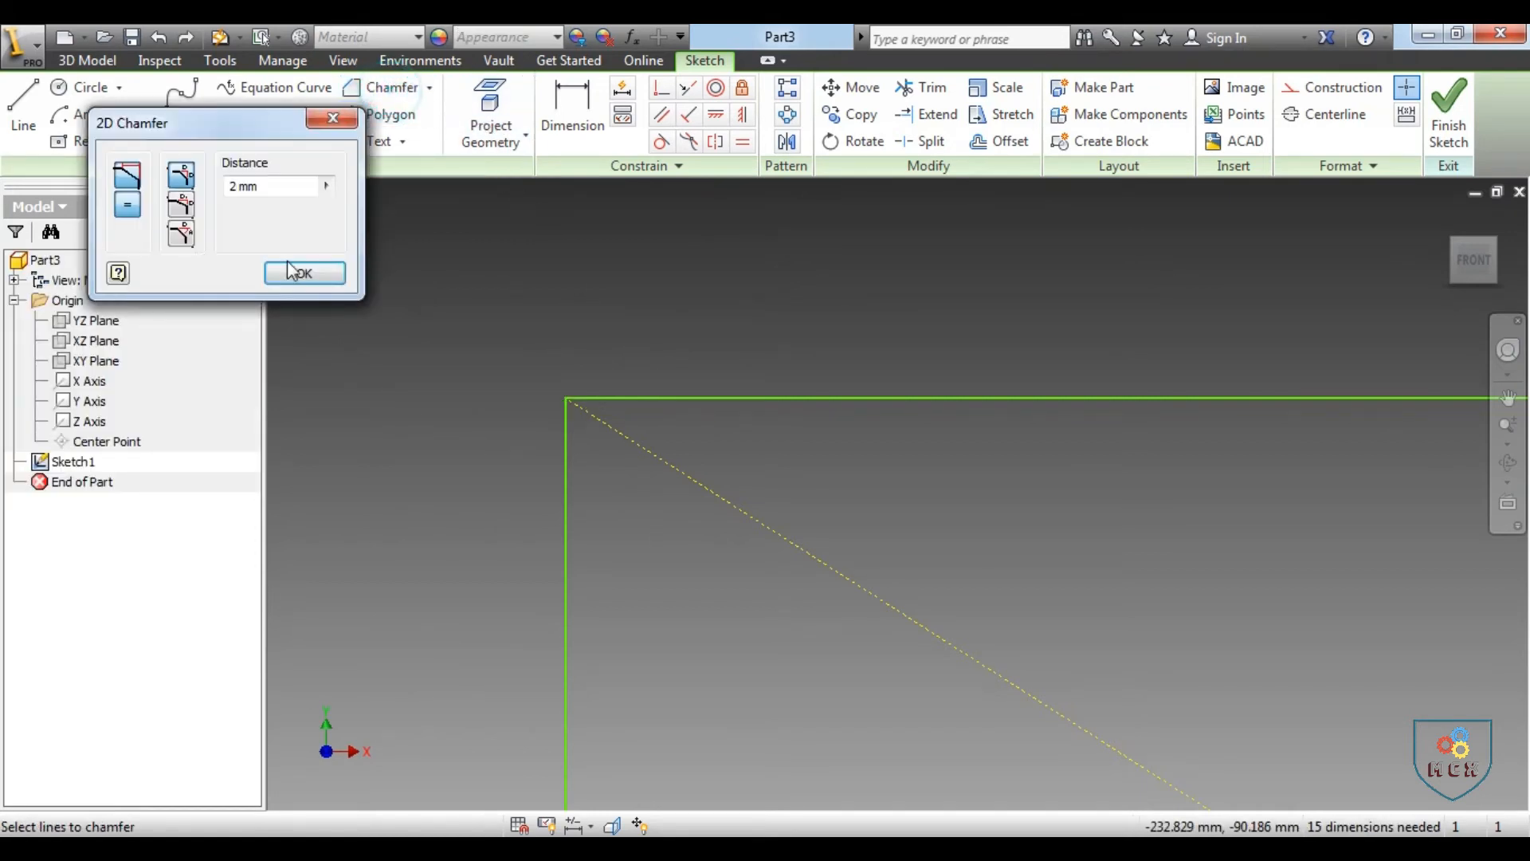
click(182, 209)
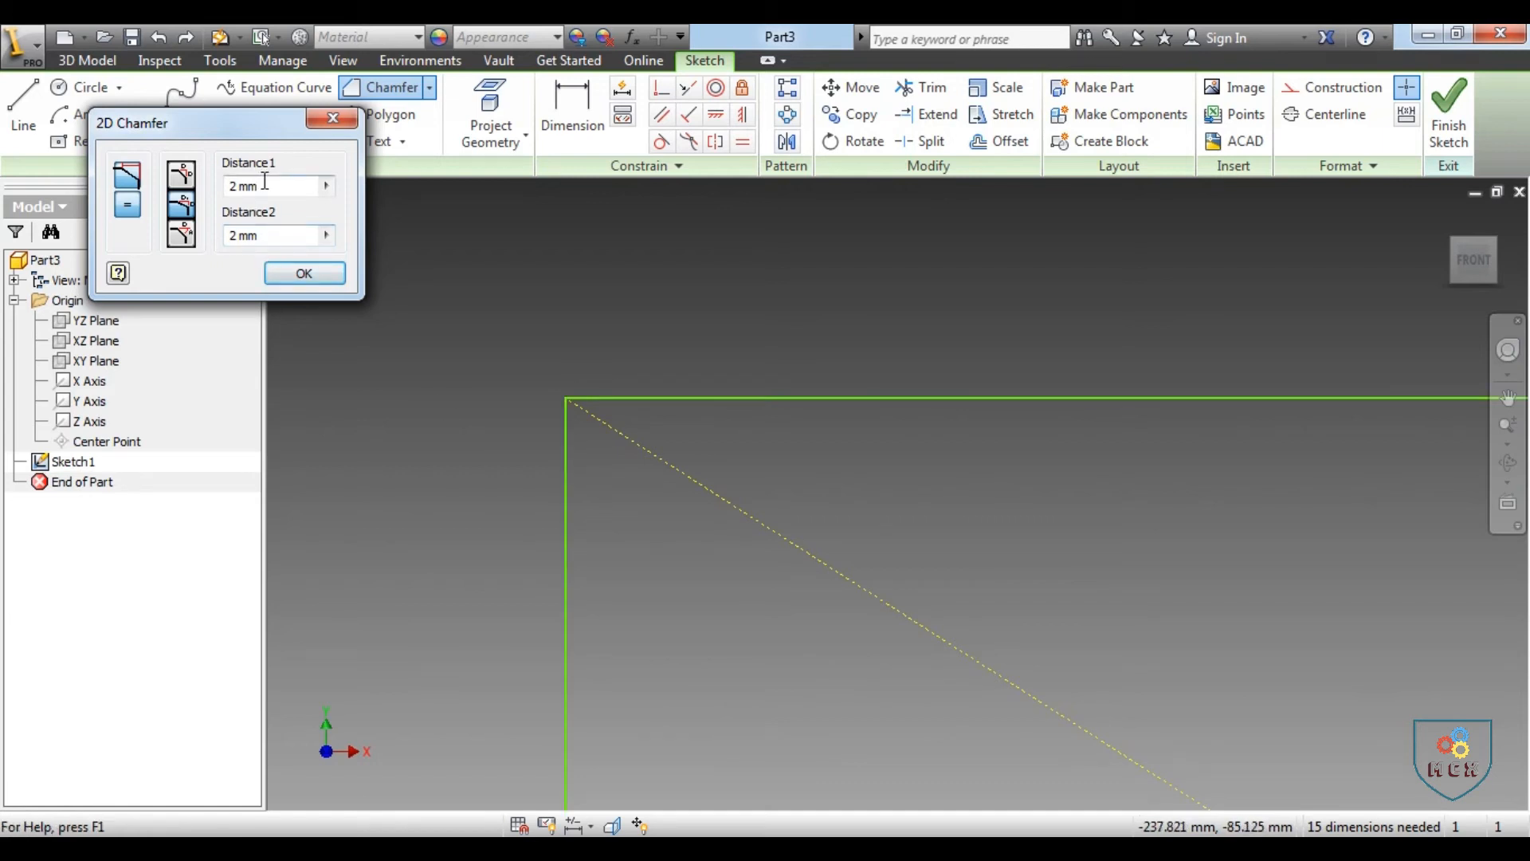
click(267, 235)
text(3)
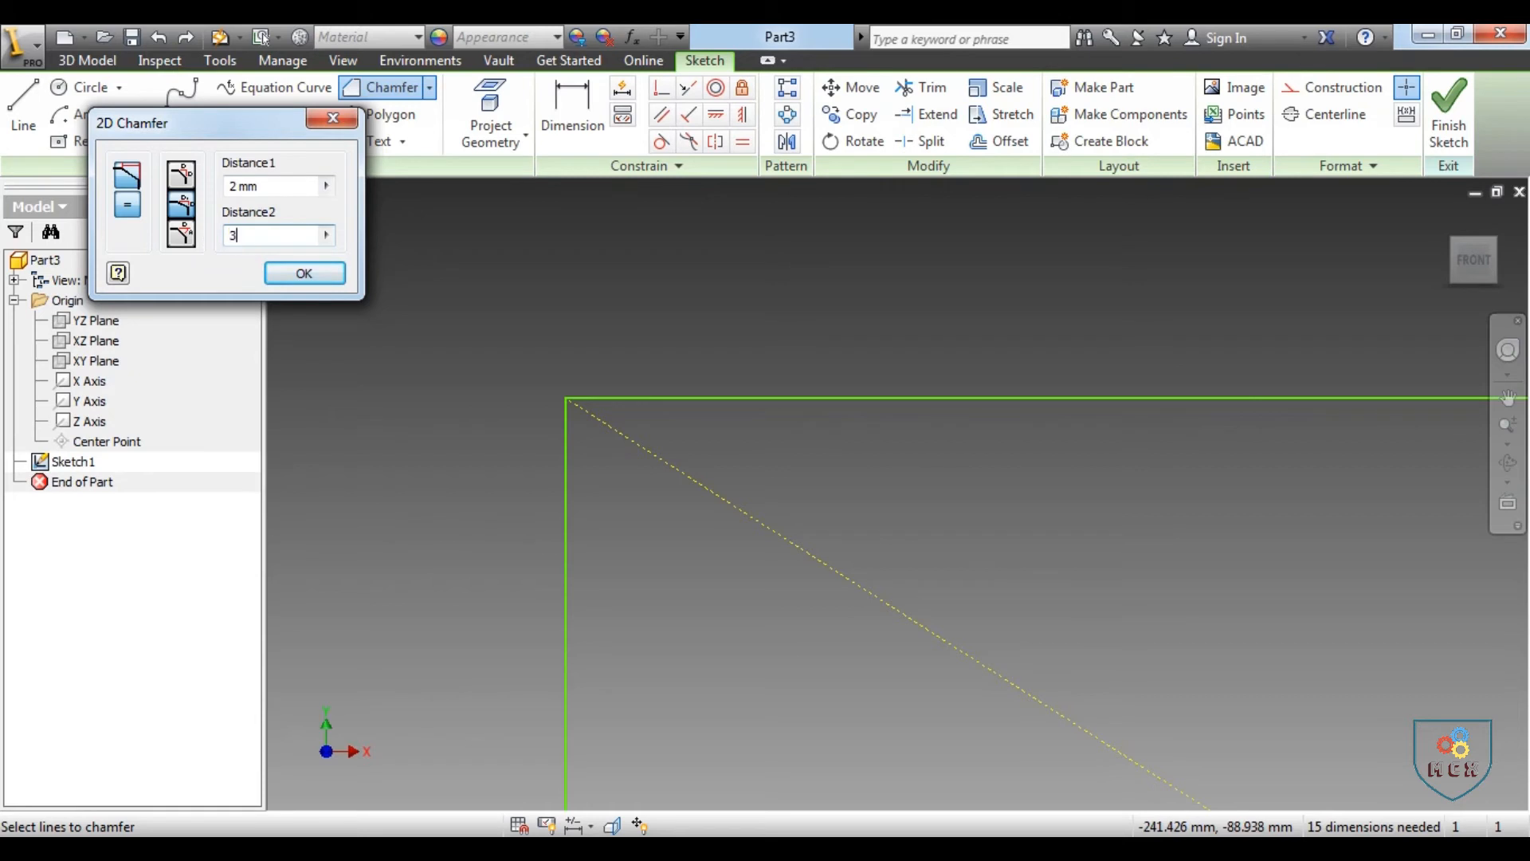
click(605, 396)
click(604, 397)
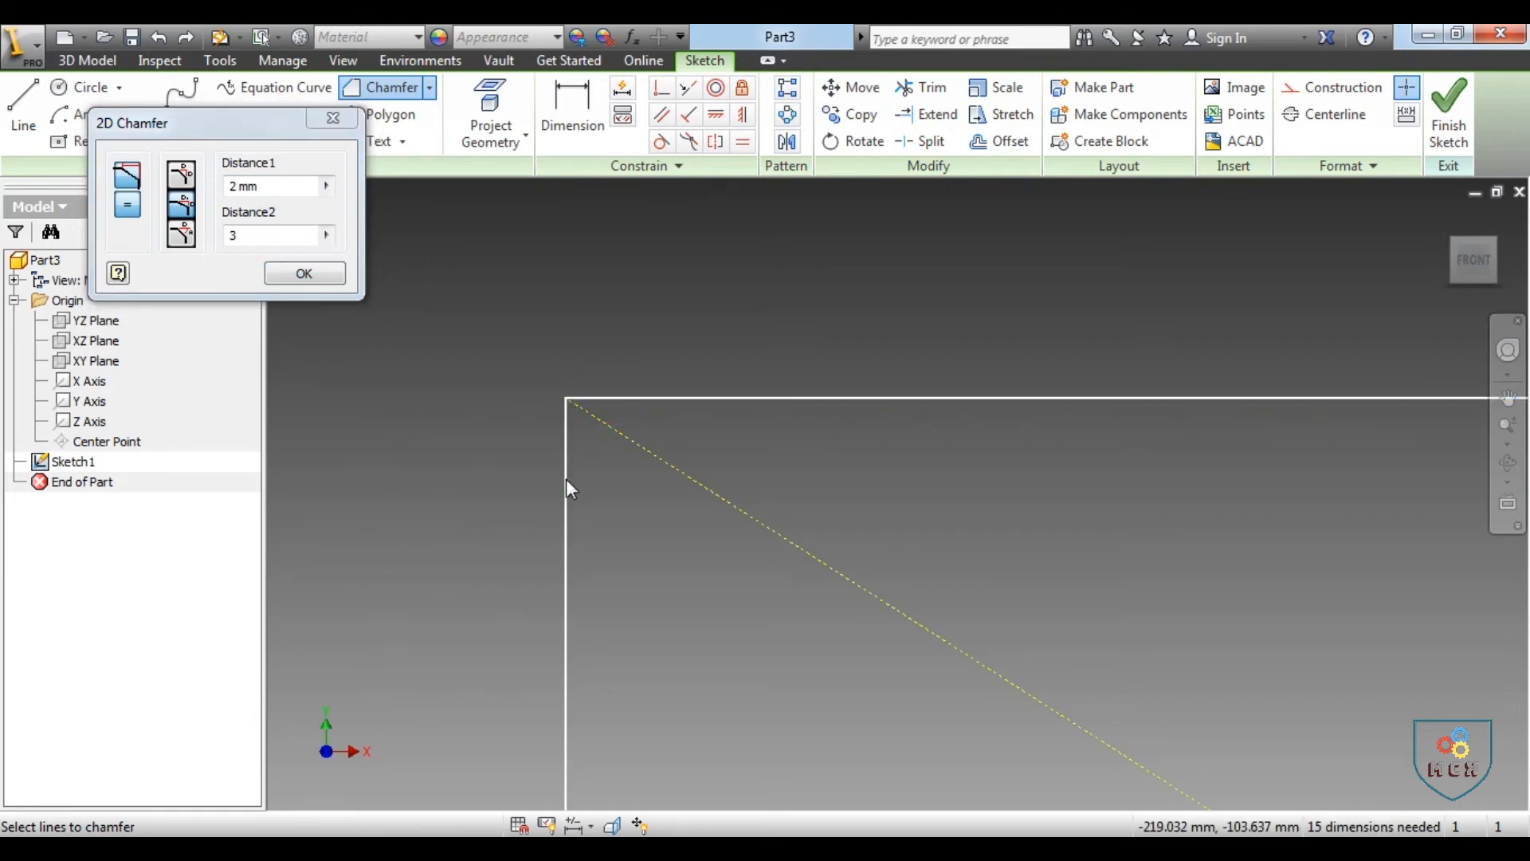
click(566, 478)
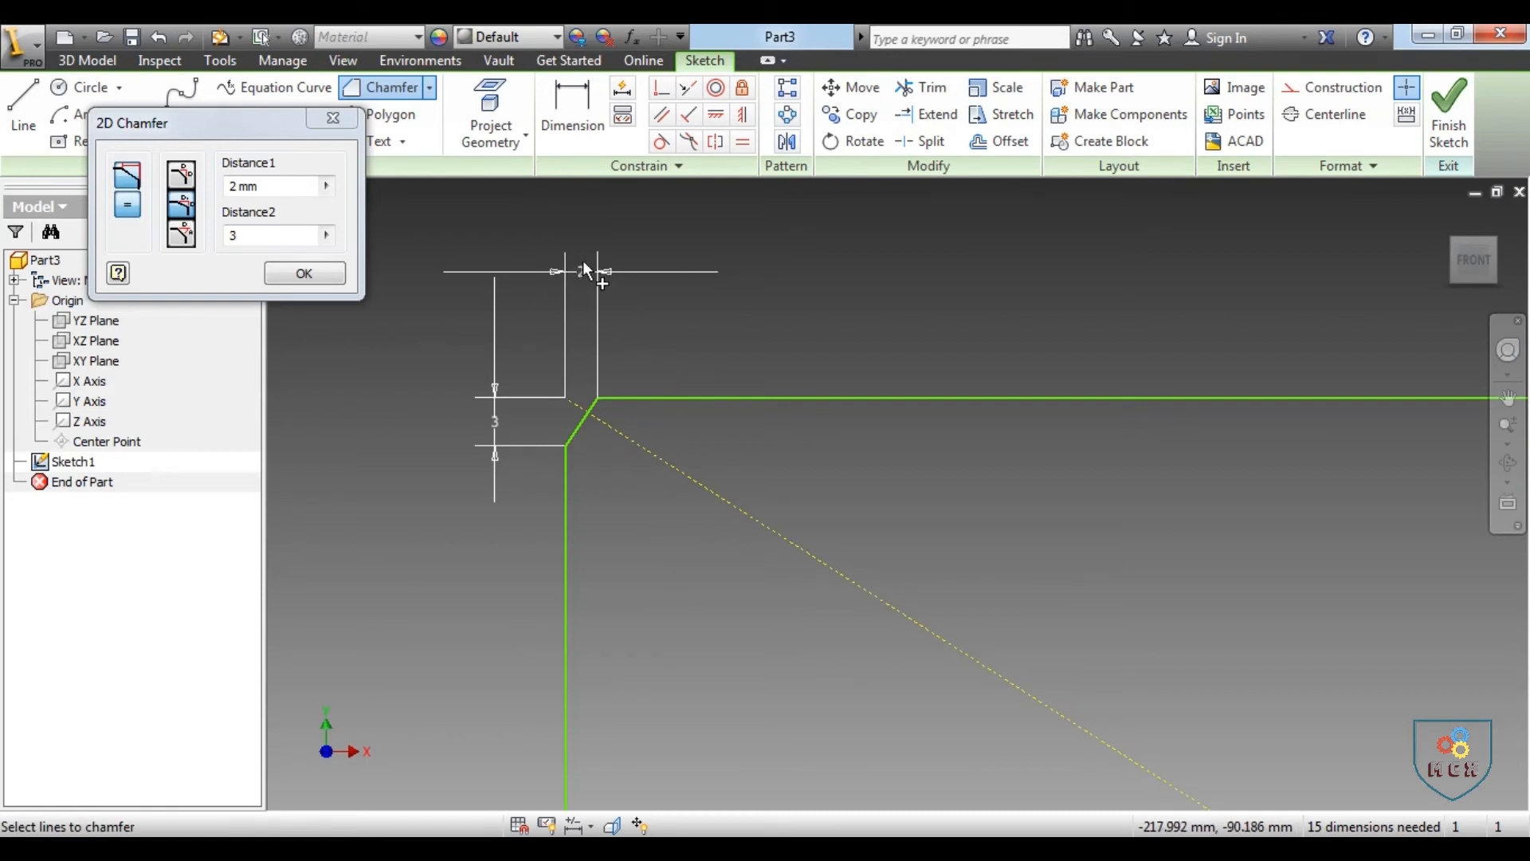
key(ctrl+z)
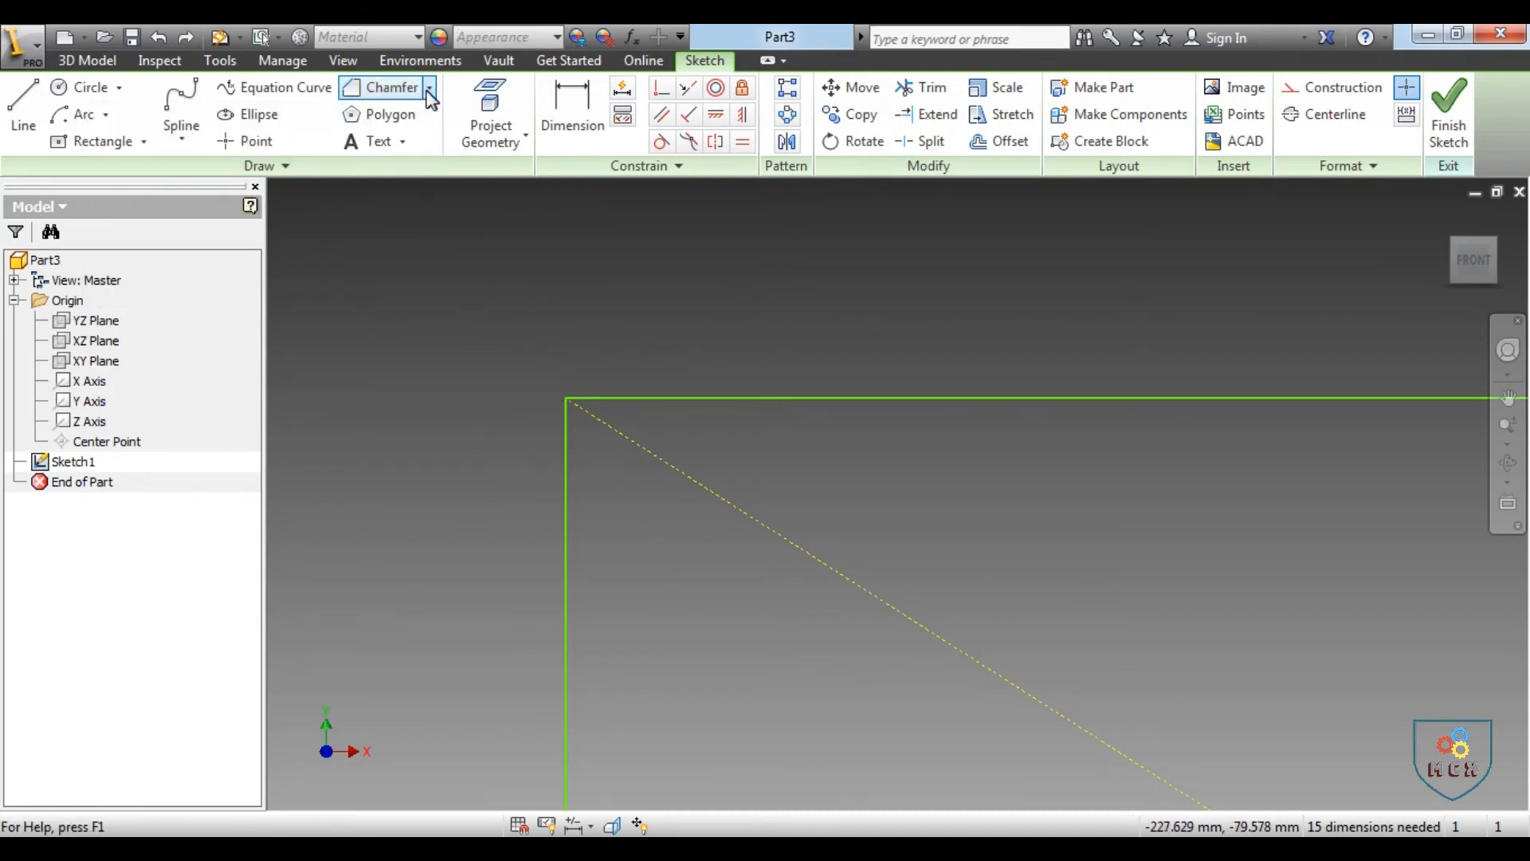
Step: Chamfer the rectangle's upper-left corner by distance and angle, using 3 mm along the upper edge and 45 degrees
click(429, 89)
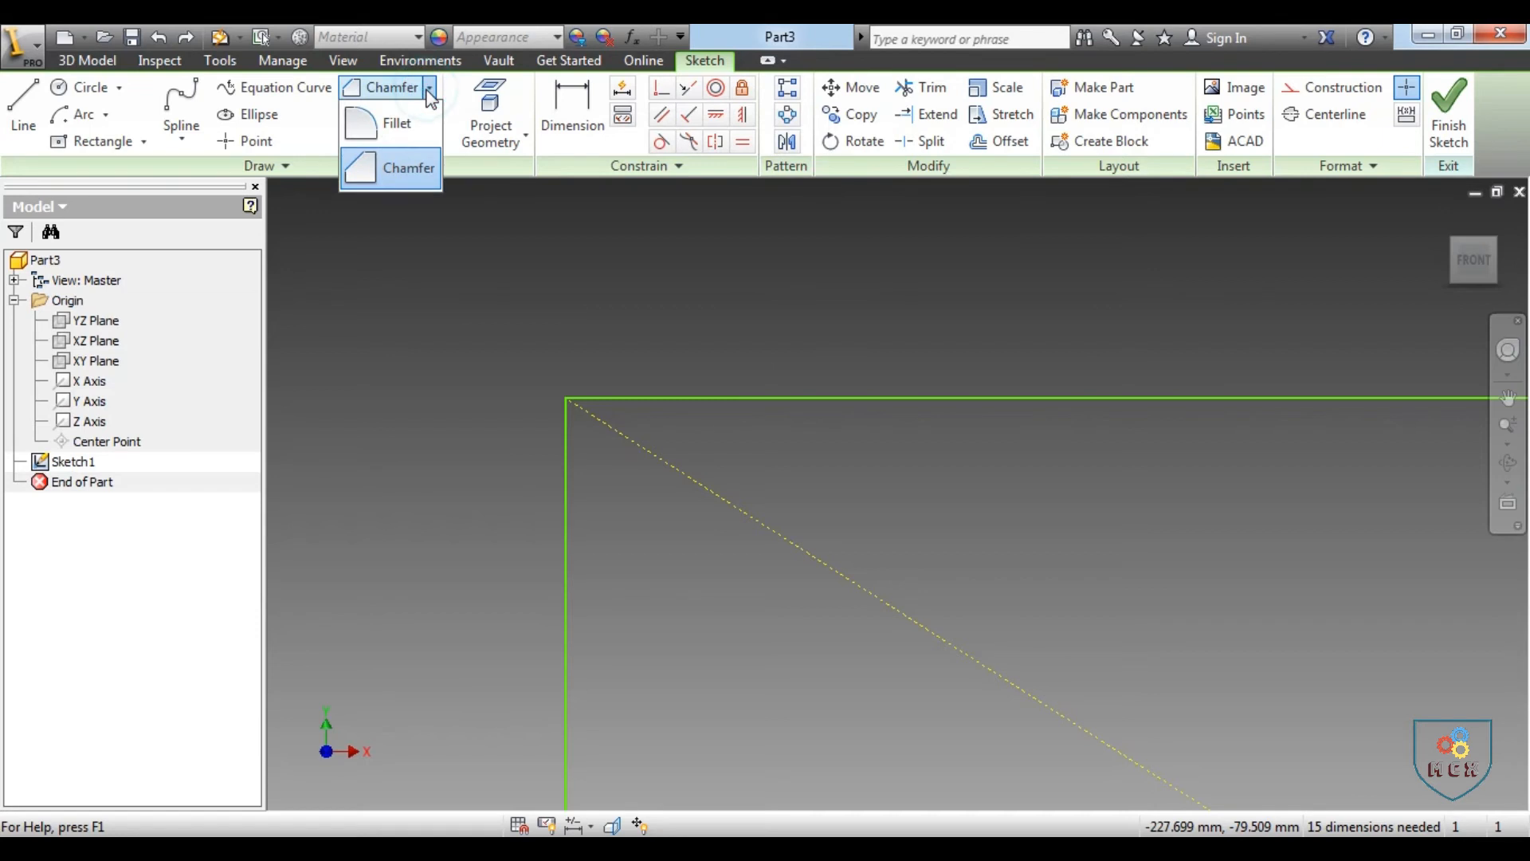
click(394, 169)
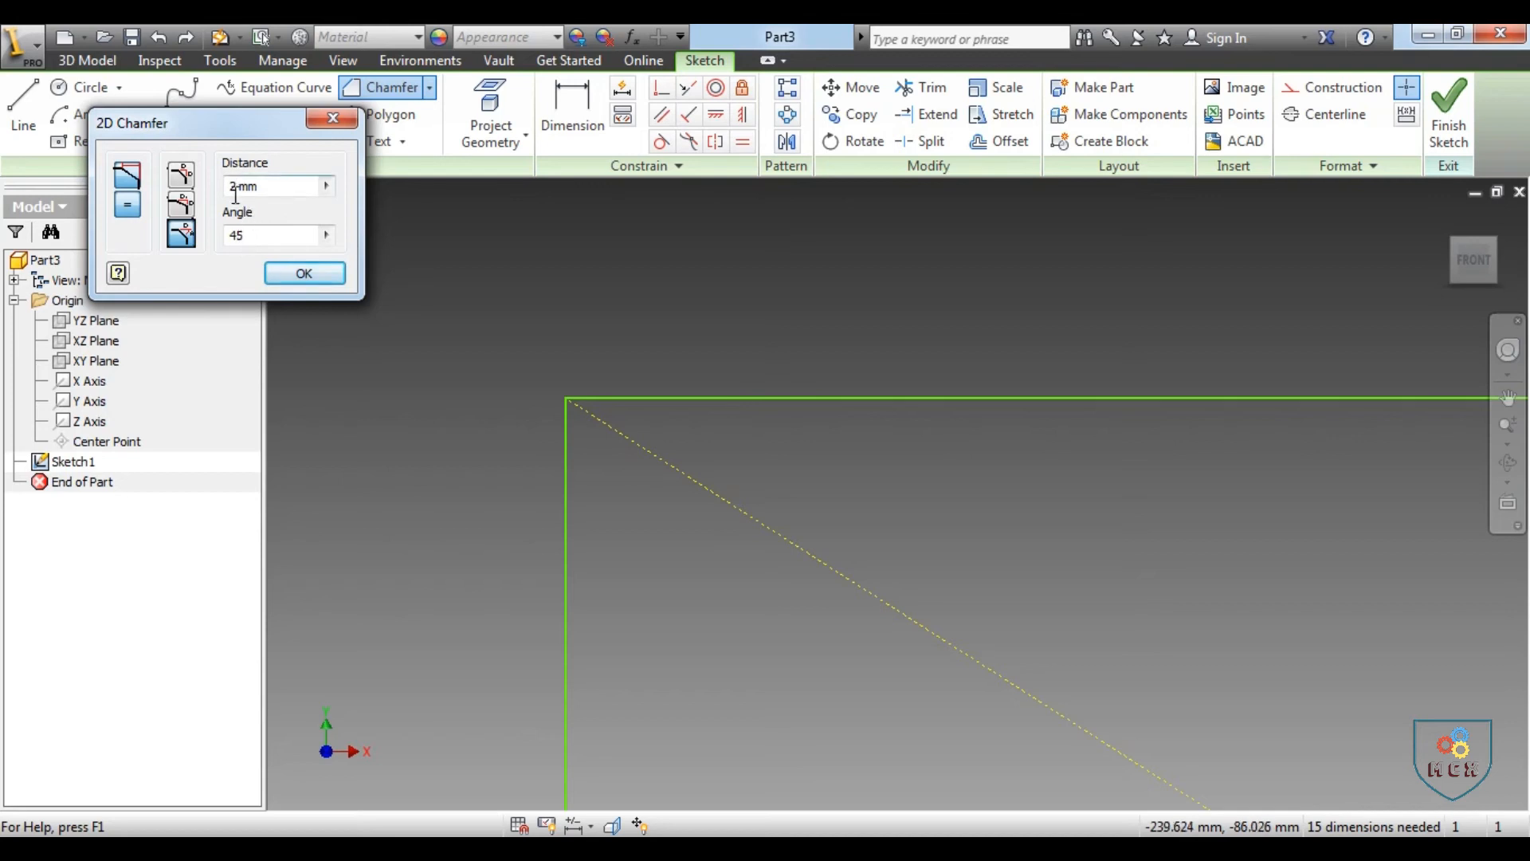
click(182, 175)
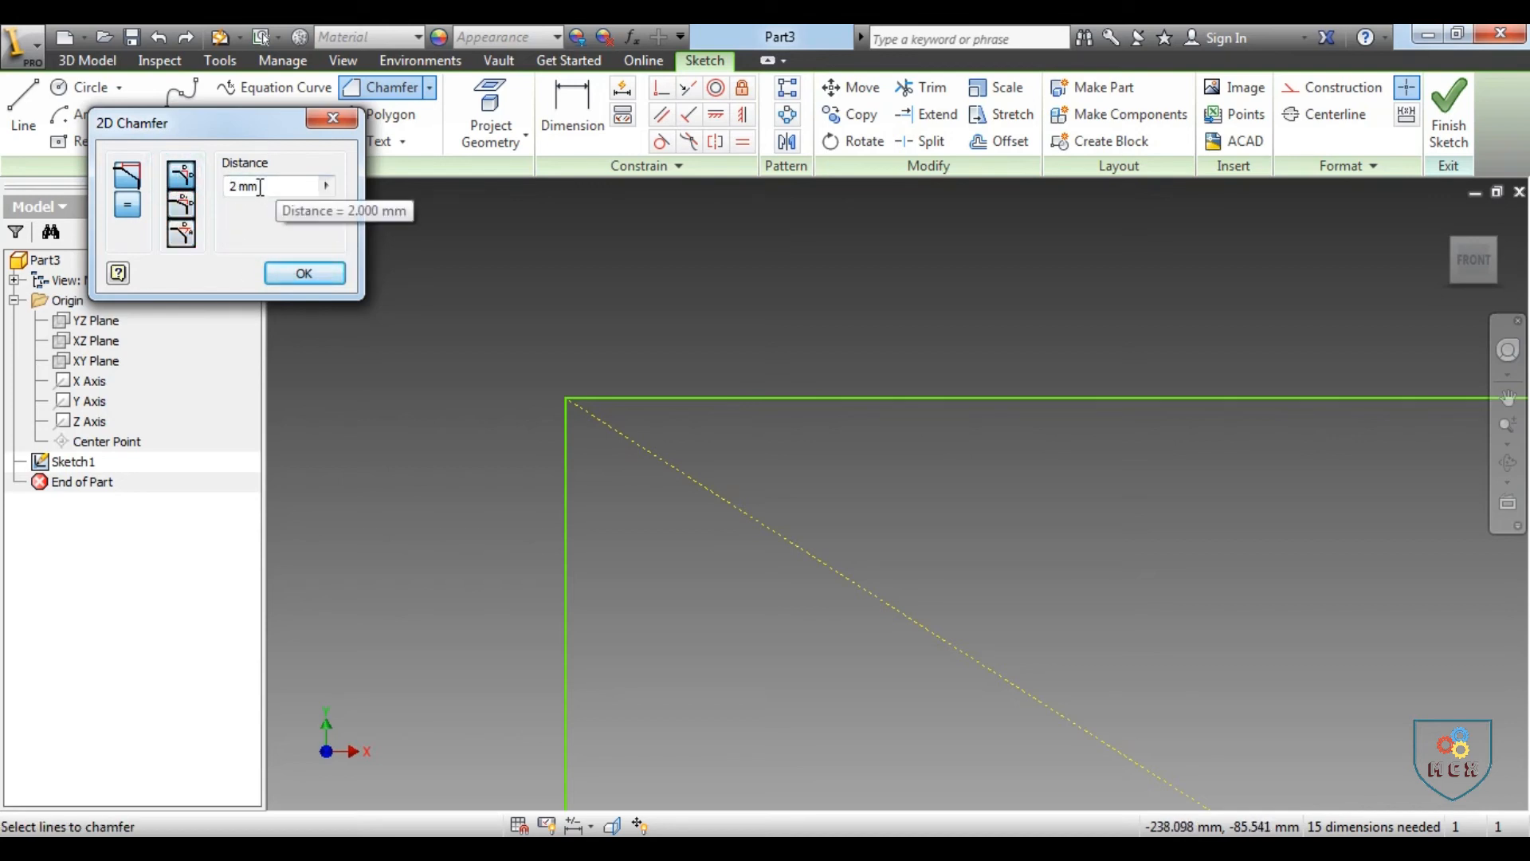
click(192, 209)
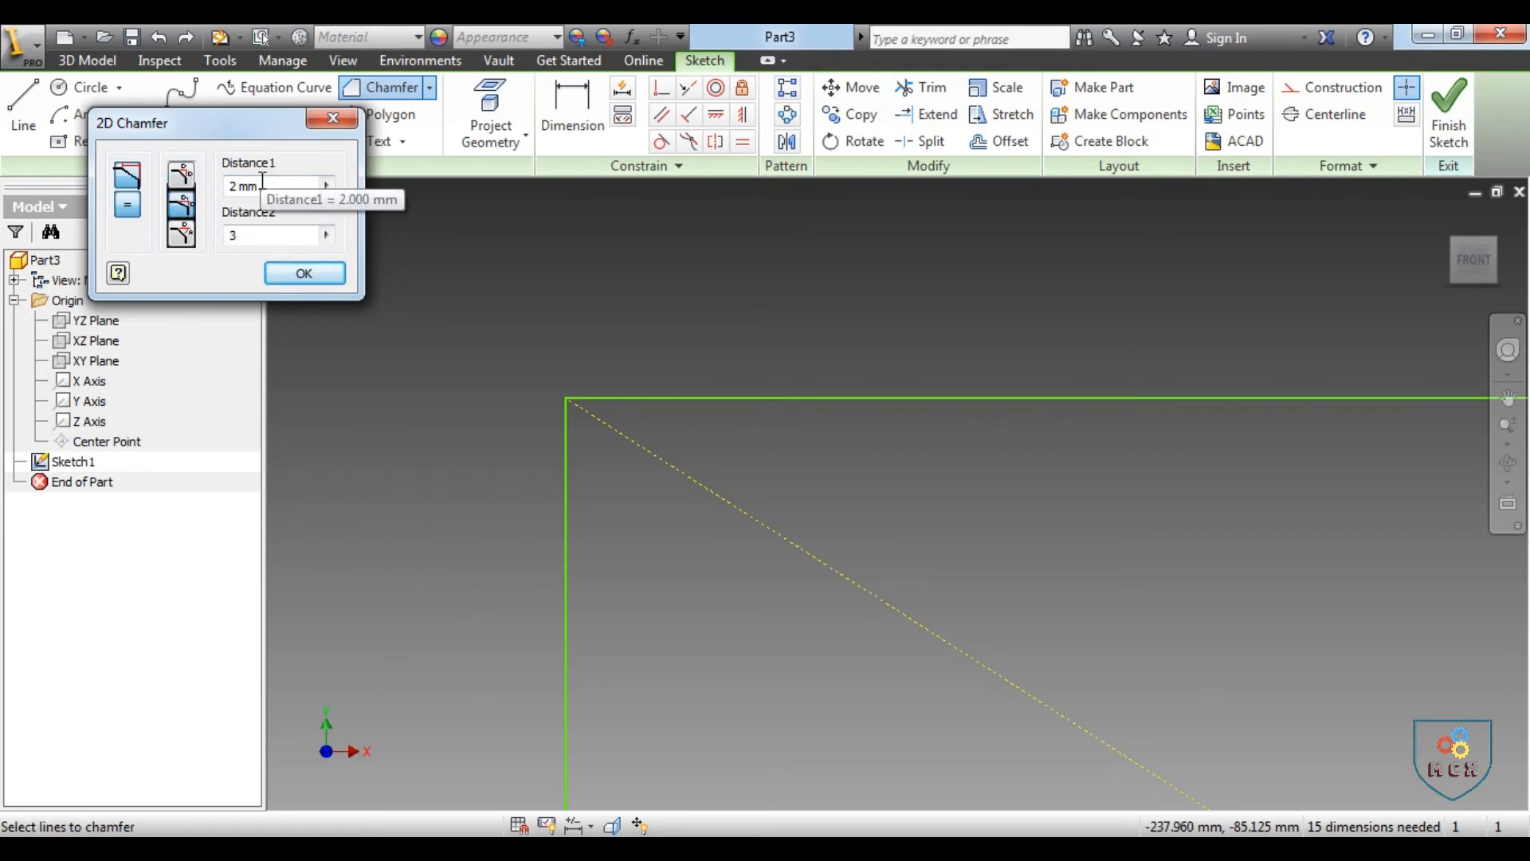
click(183, 230)
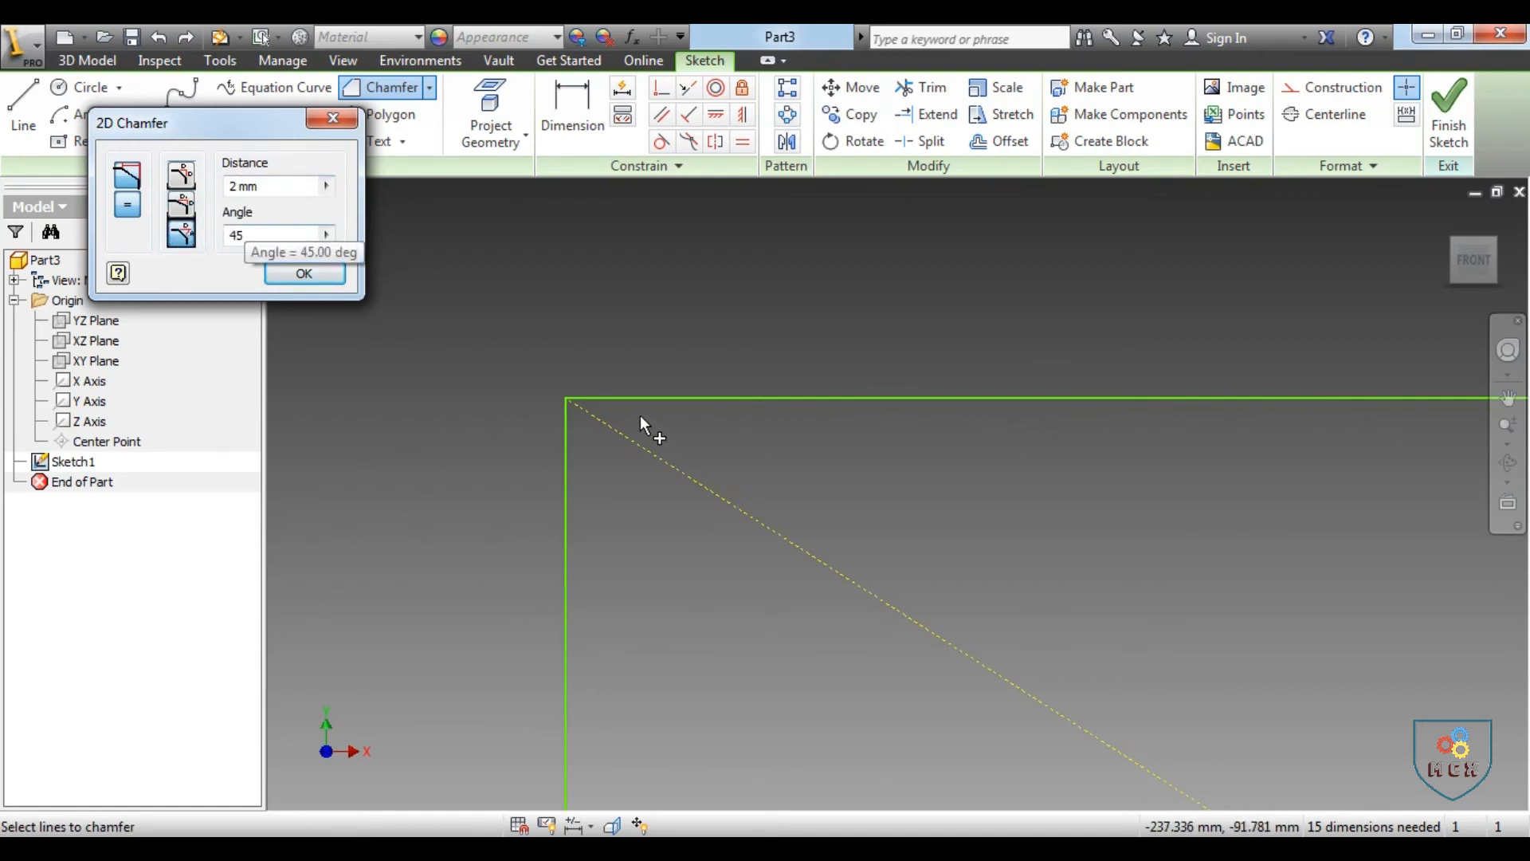
double_click(255, 185)
text(3)
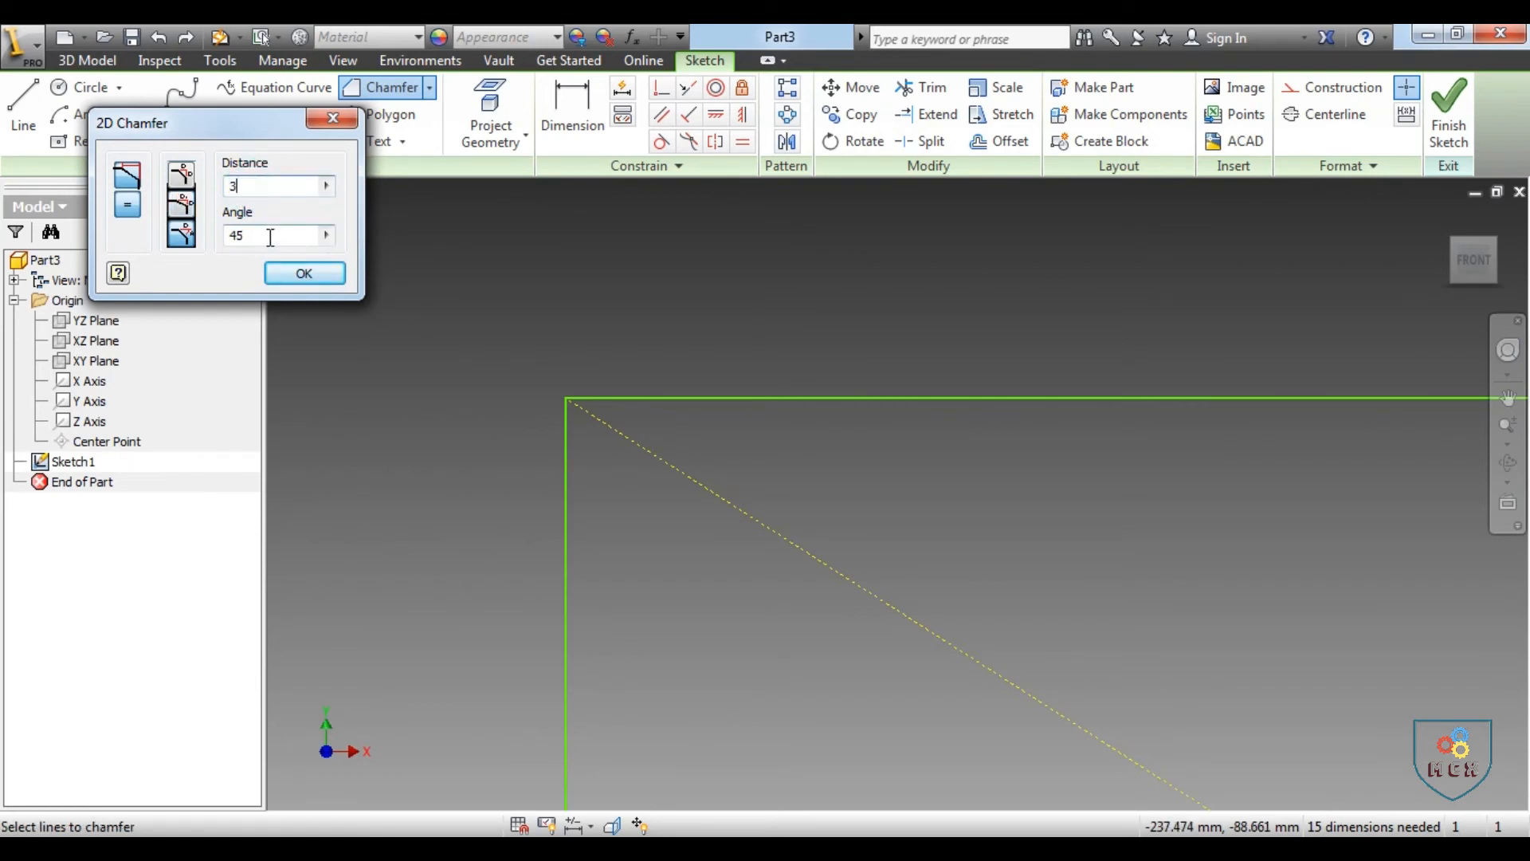
click(635, 399)
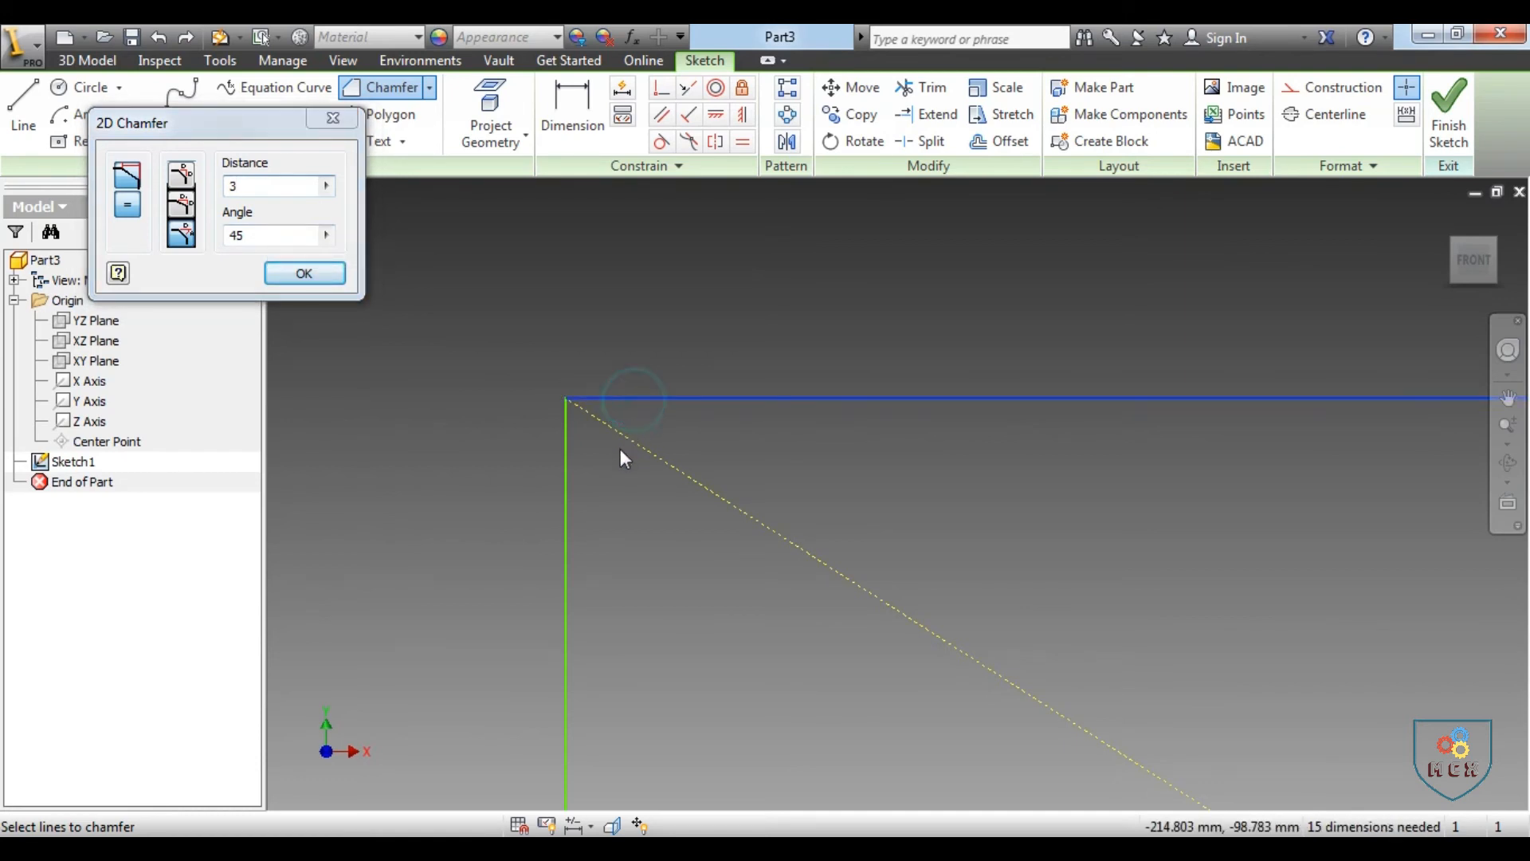
click(566, 474)
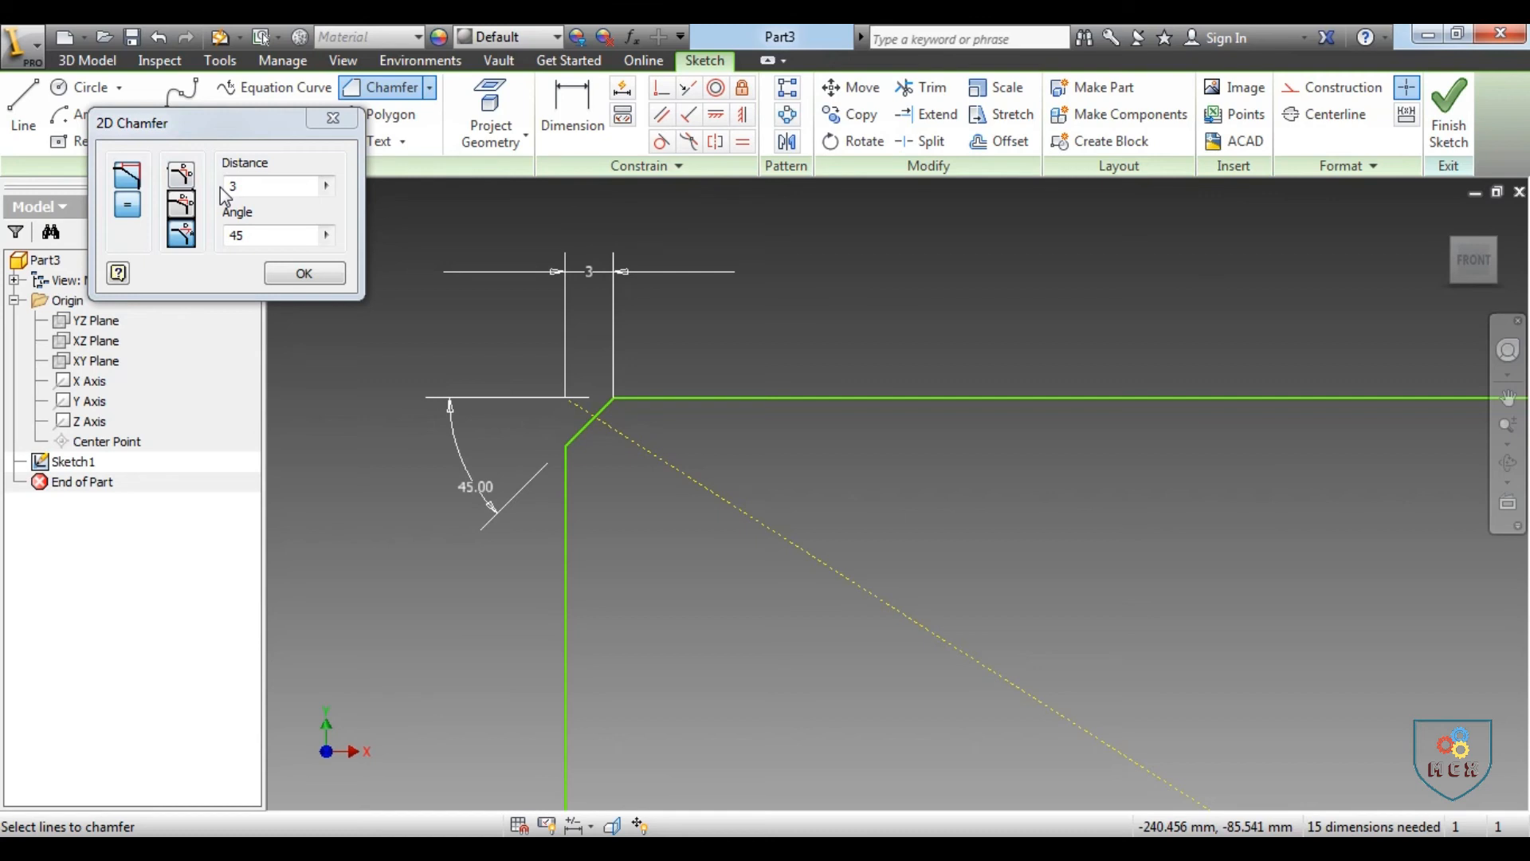
click(303, 274)
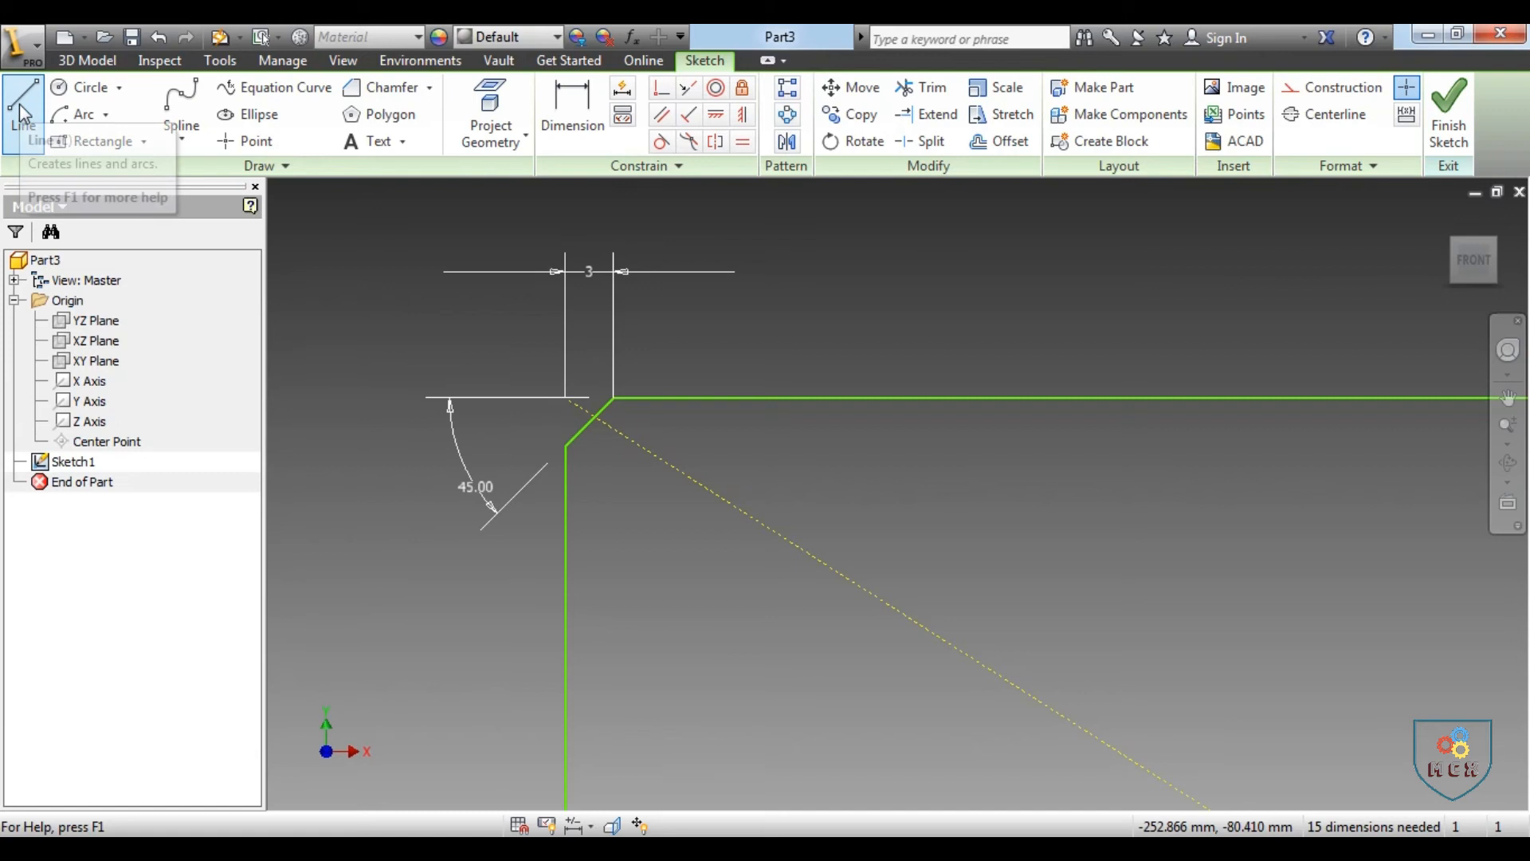
click(120, 89)
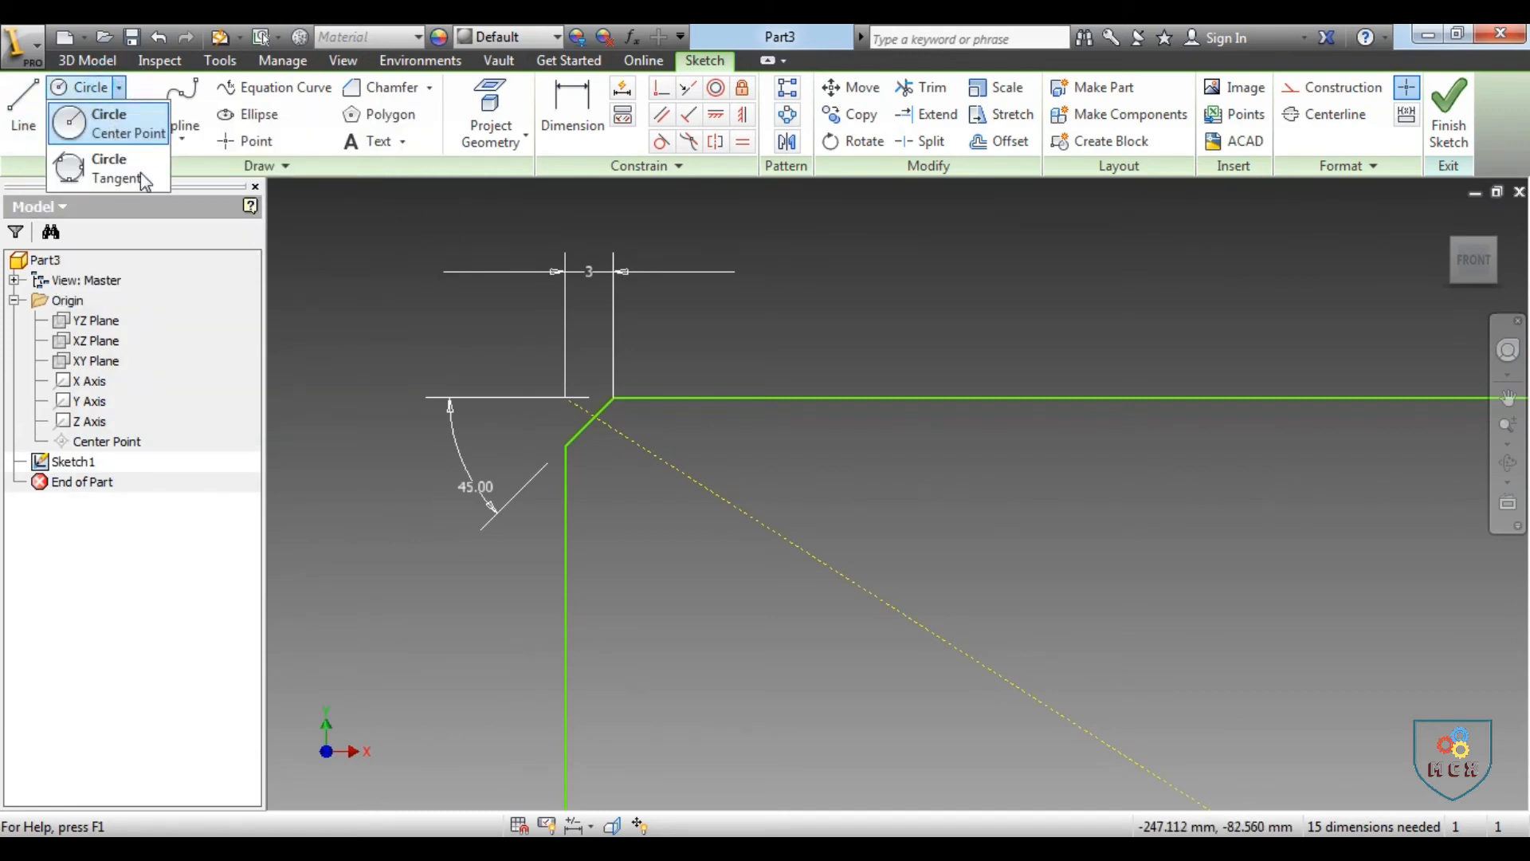
click(171, 99)
click(106, 115)
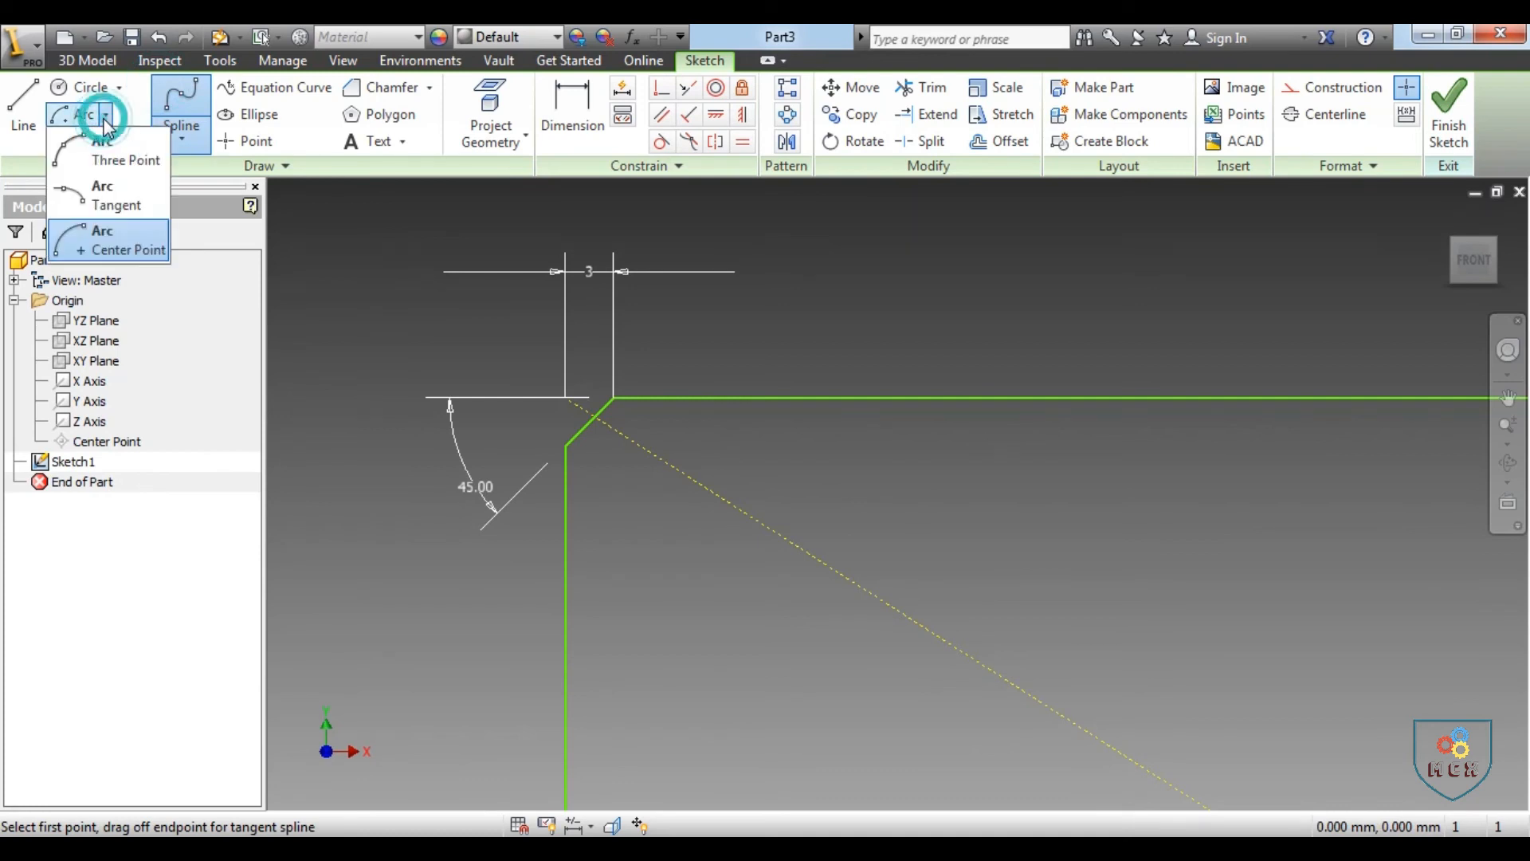
click(208, 166)
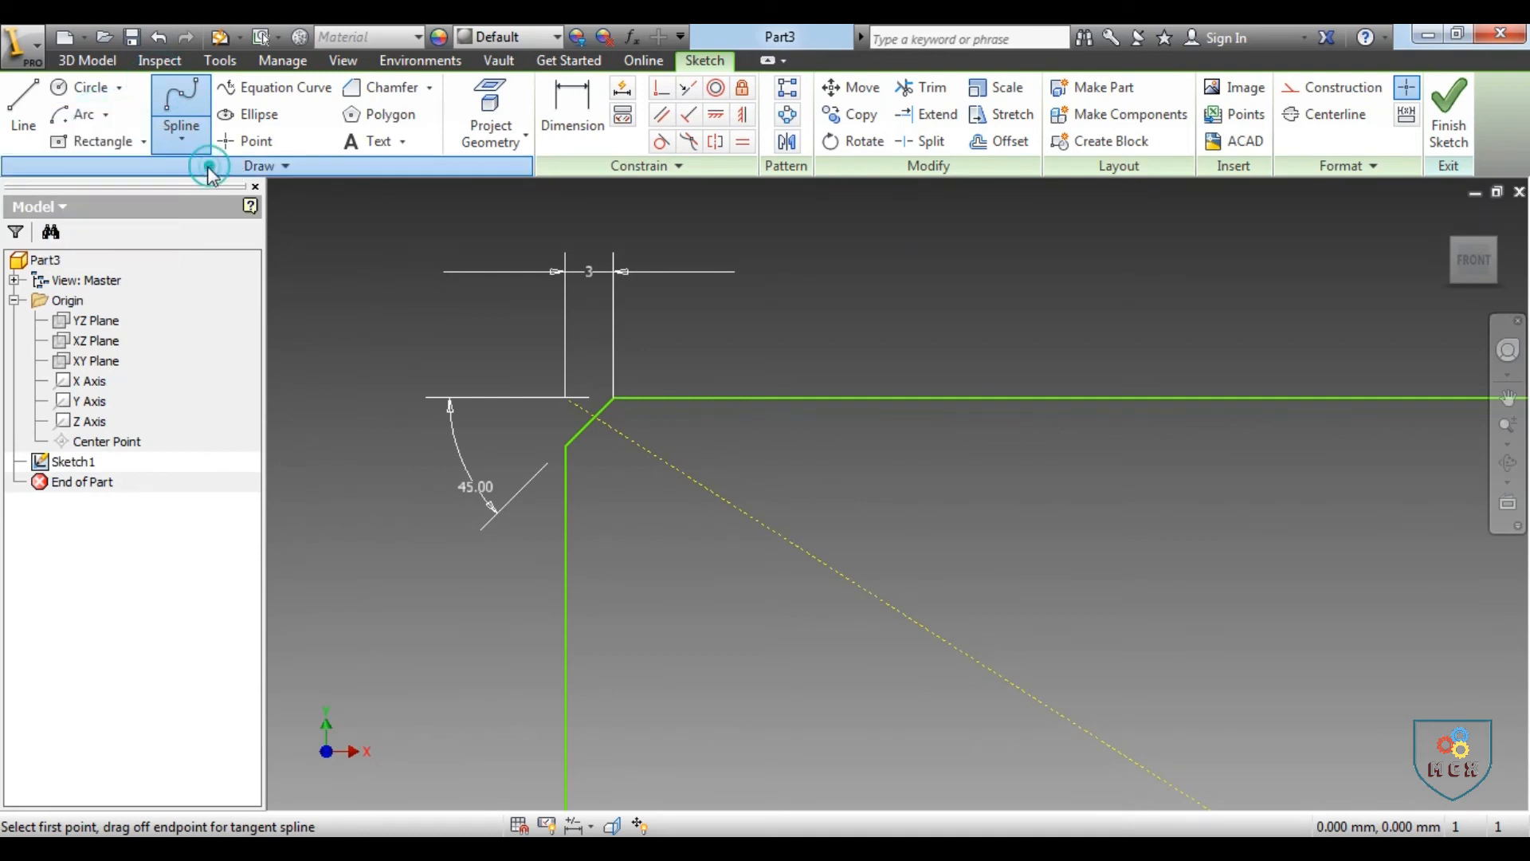
click(144, 142)
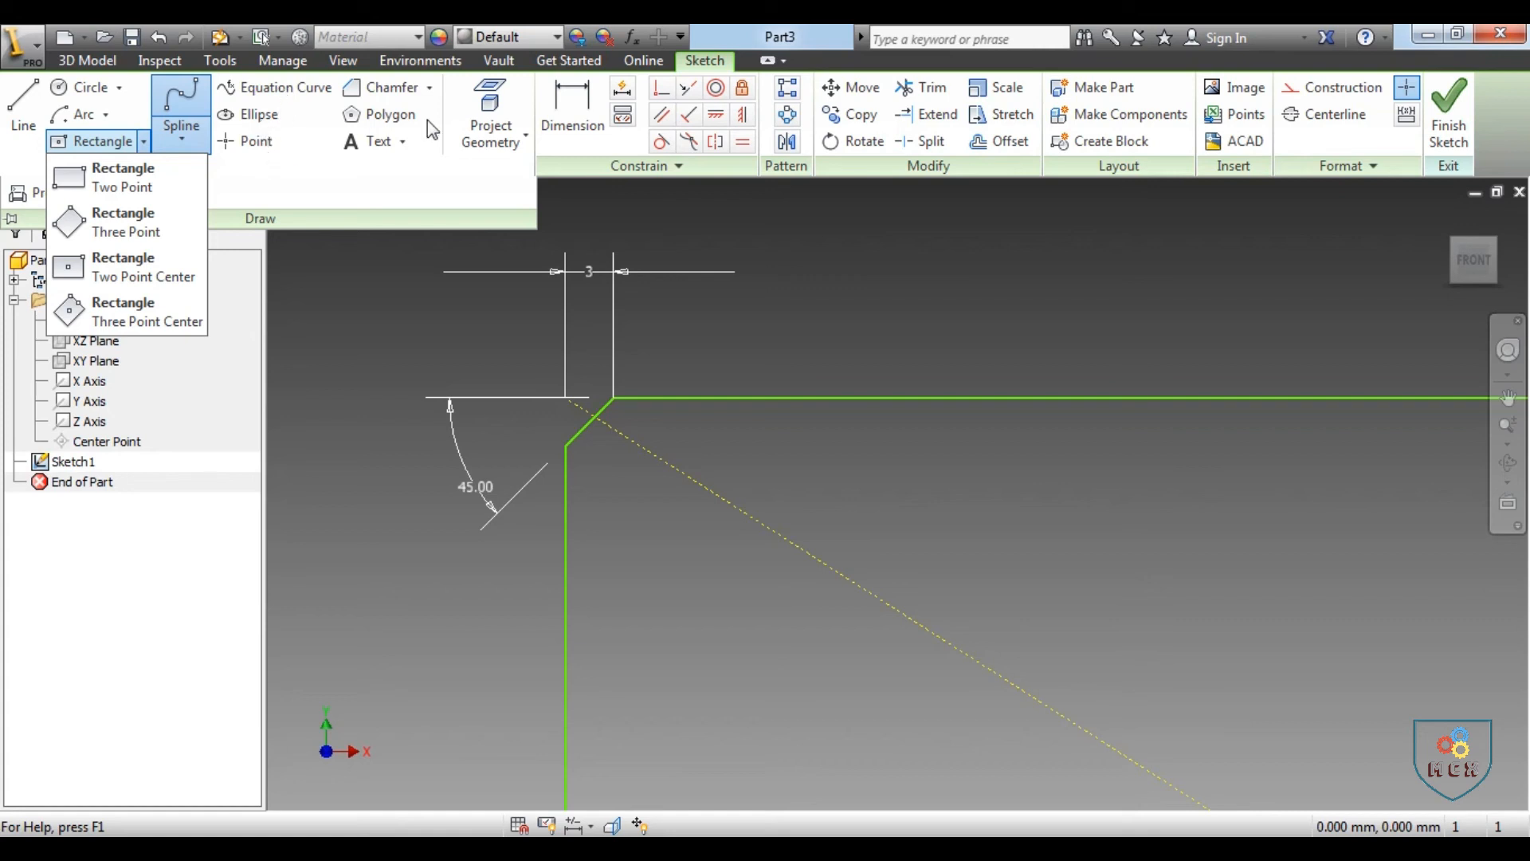
click(430, 88)
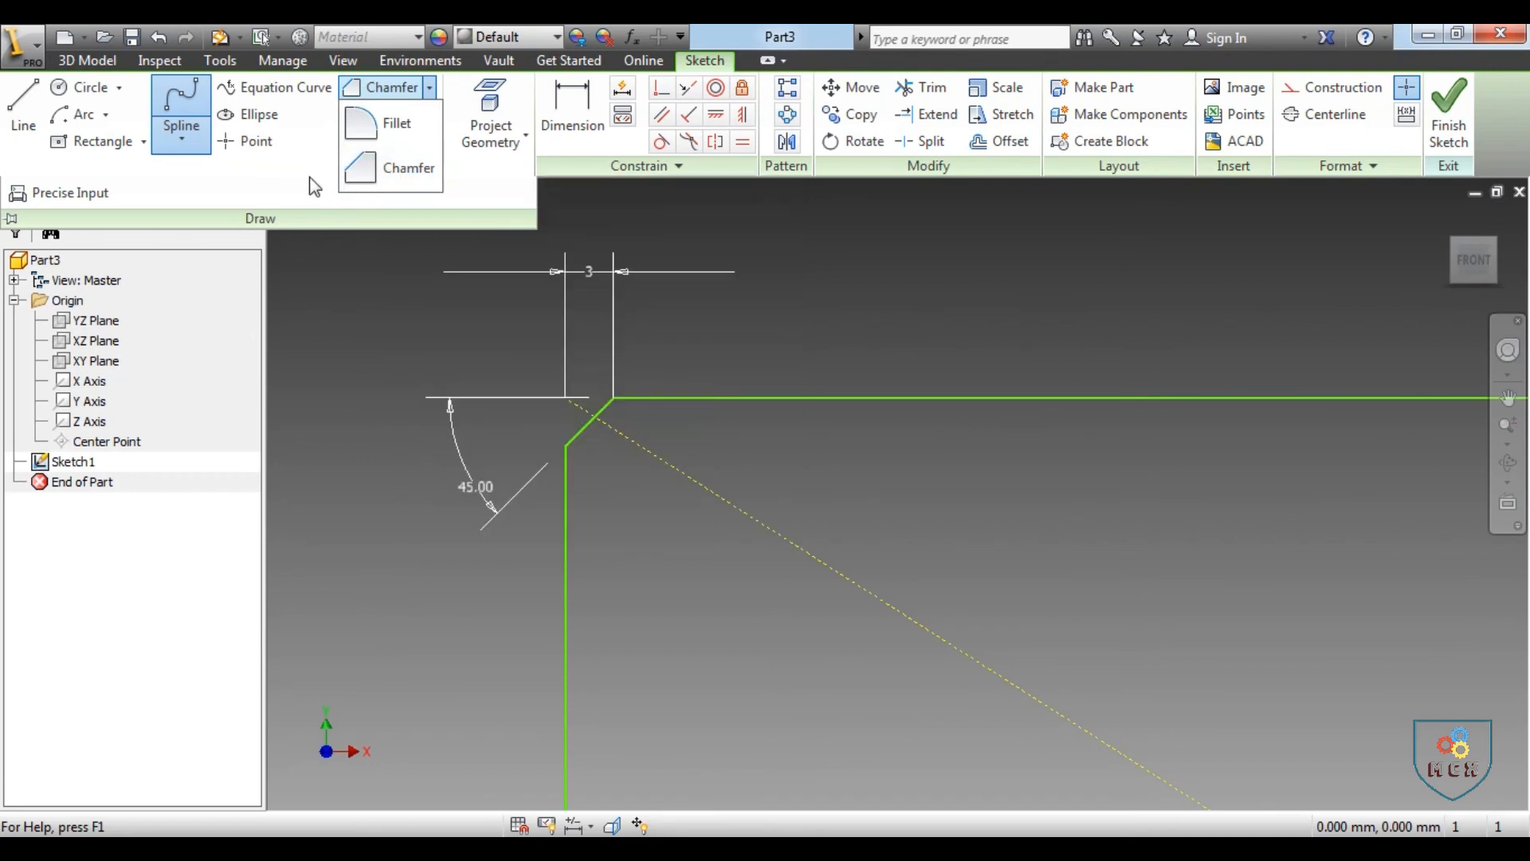
click(279, 175)
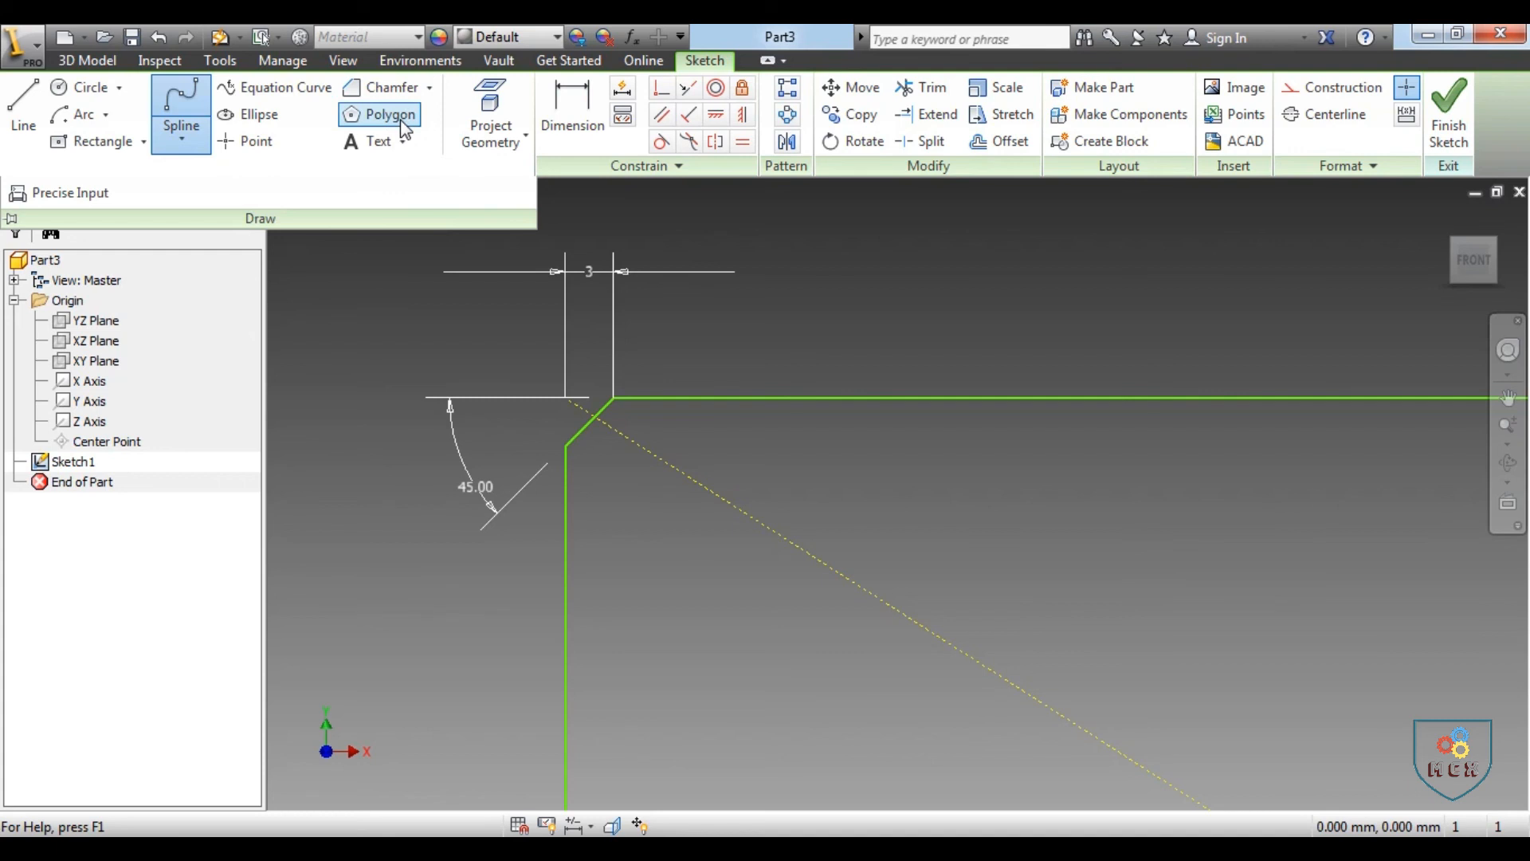
Step: Below the chamfered rectangle, draw a 20 mm horizontal line followed by a 20 mm vertical line down from its right end
scroll(454, 323, down, 5)
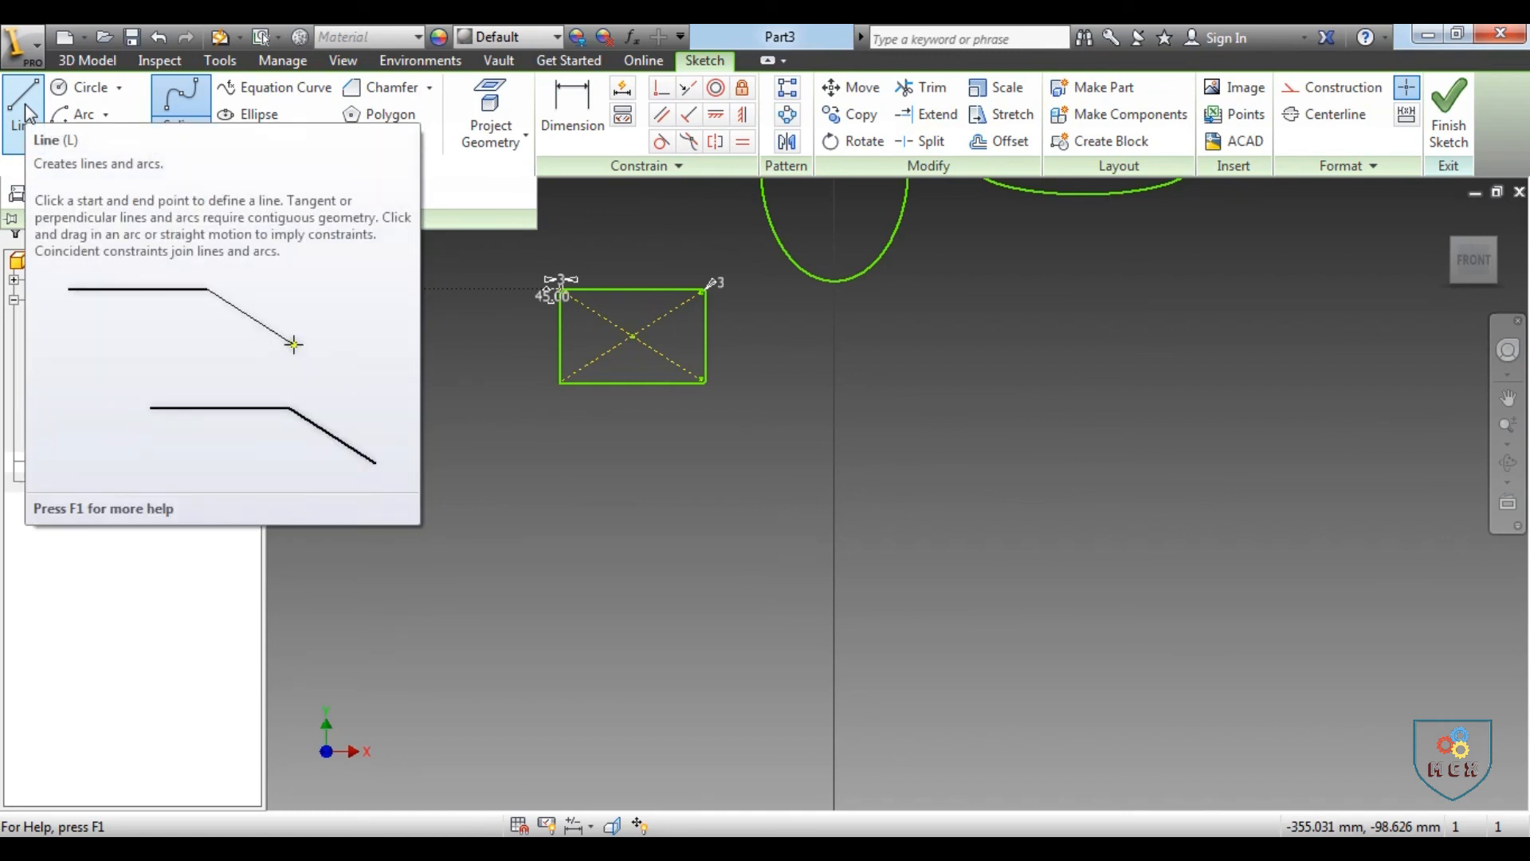
click(25, 108)
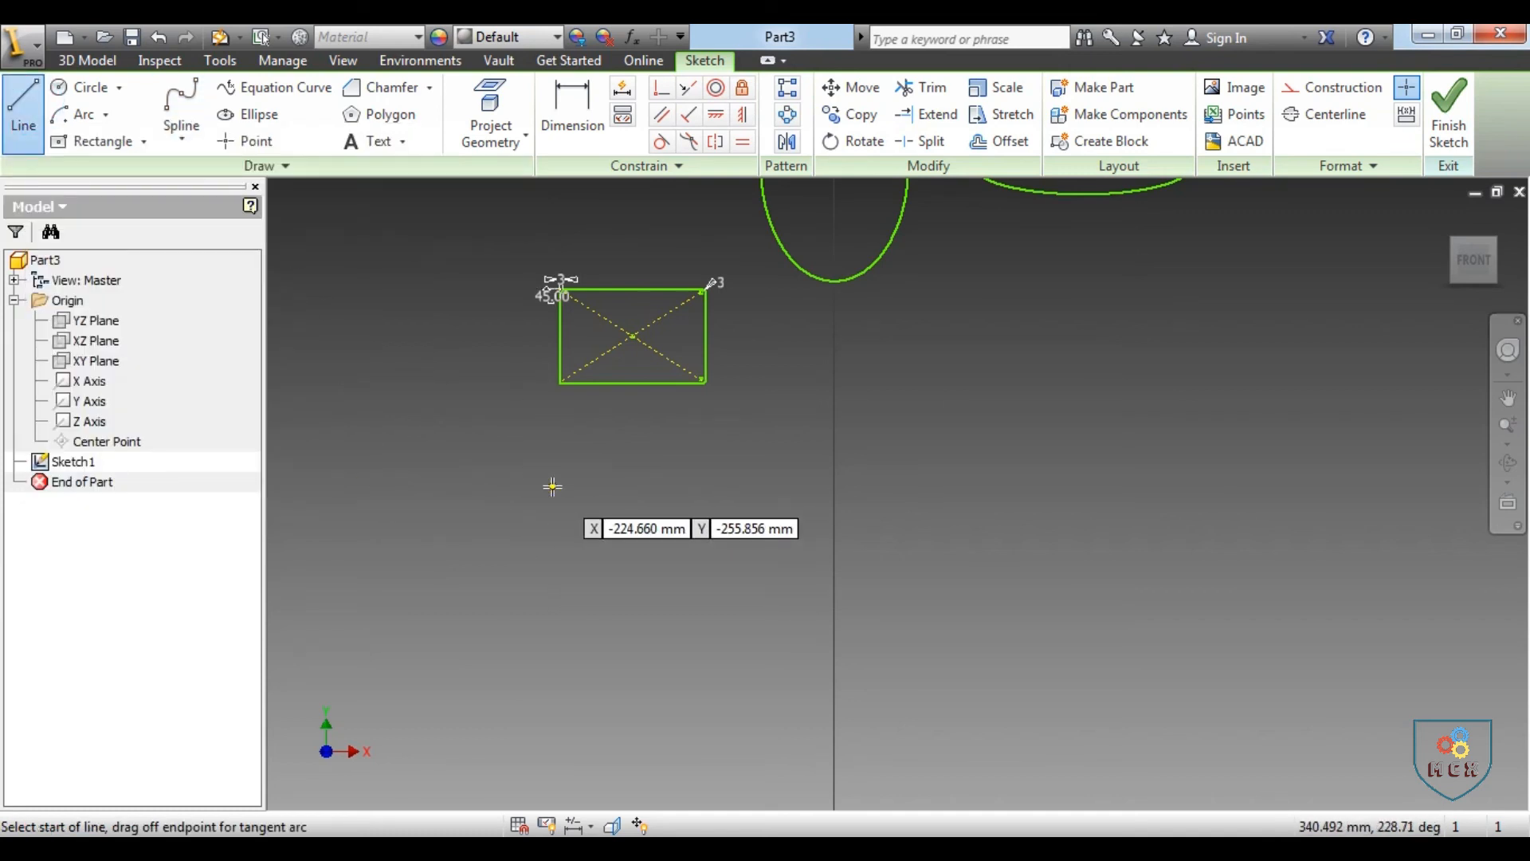
click(552, 486)
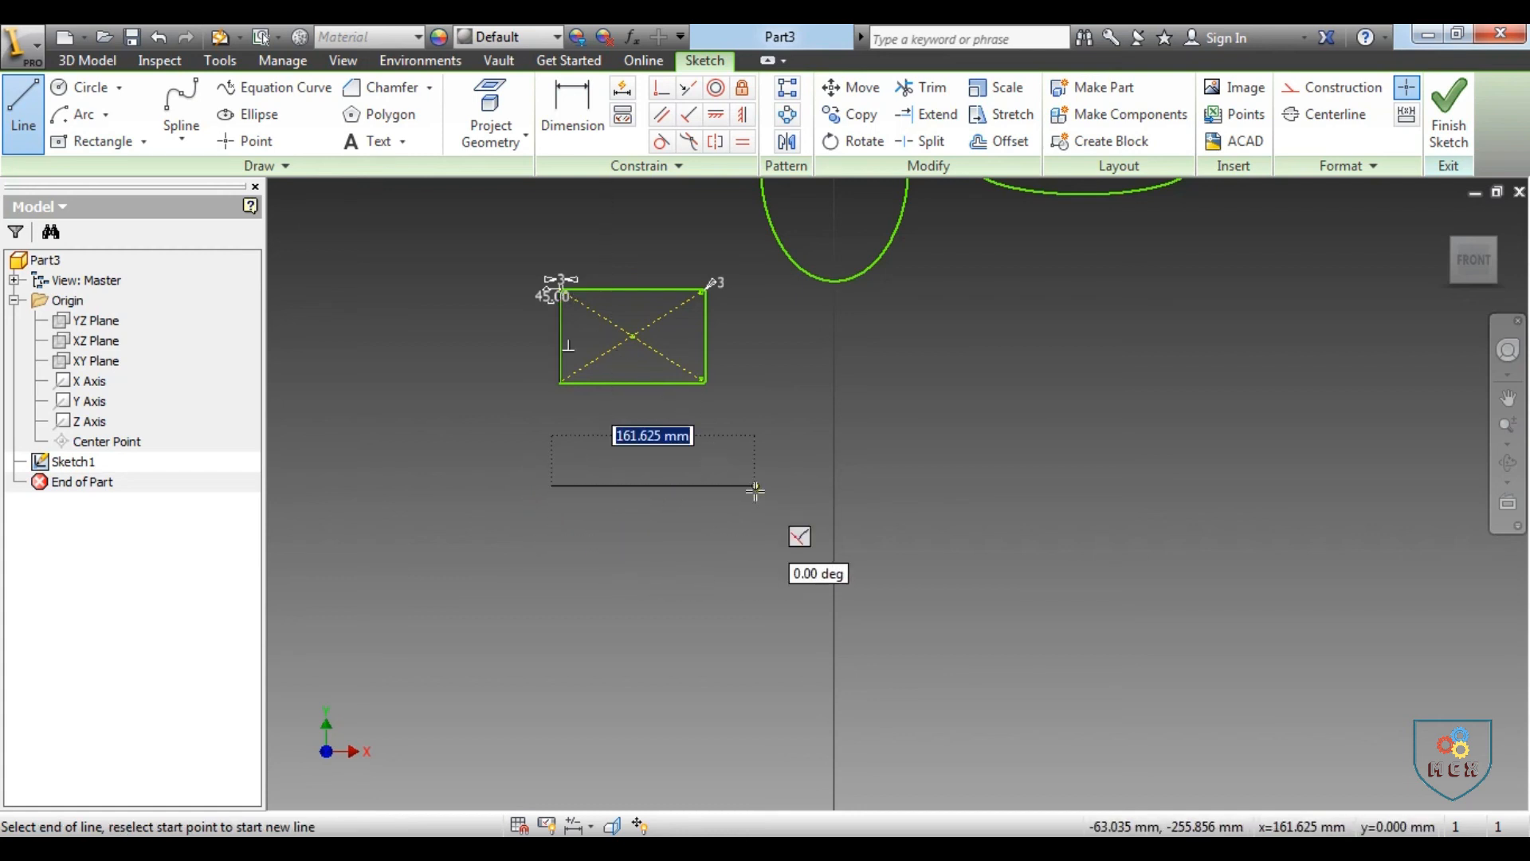
text(20)
key(Tab)
key(Return)
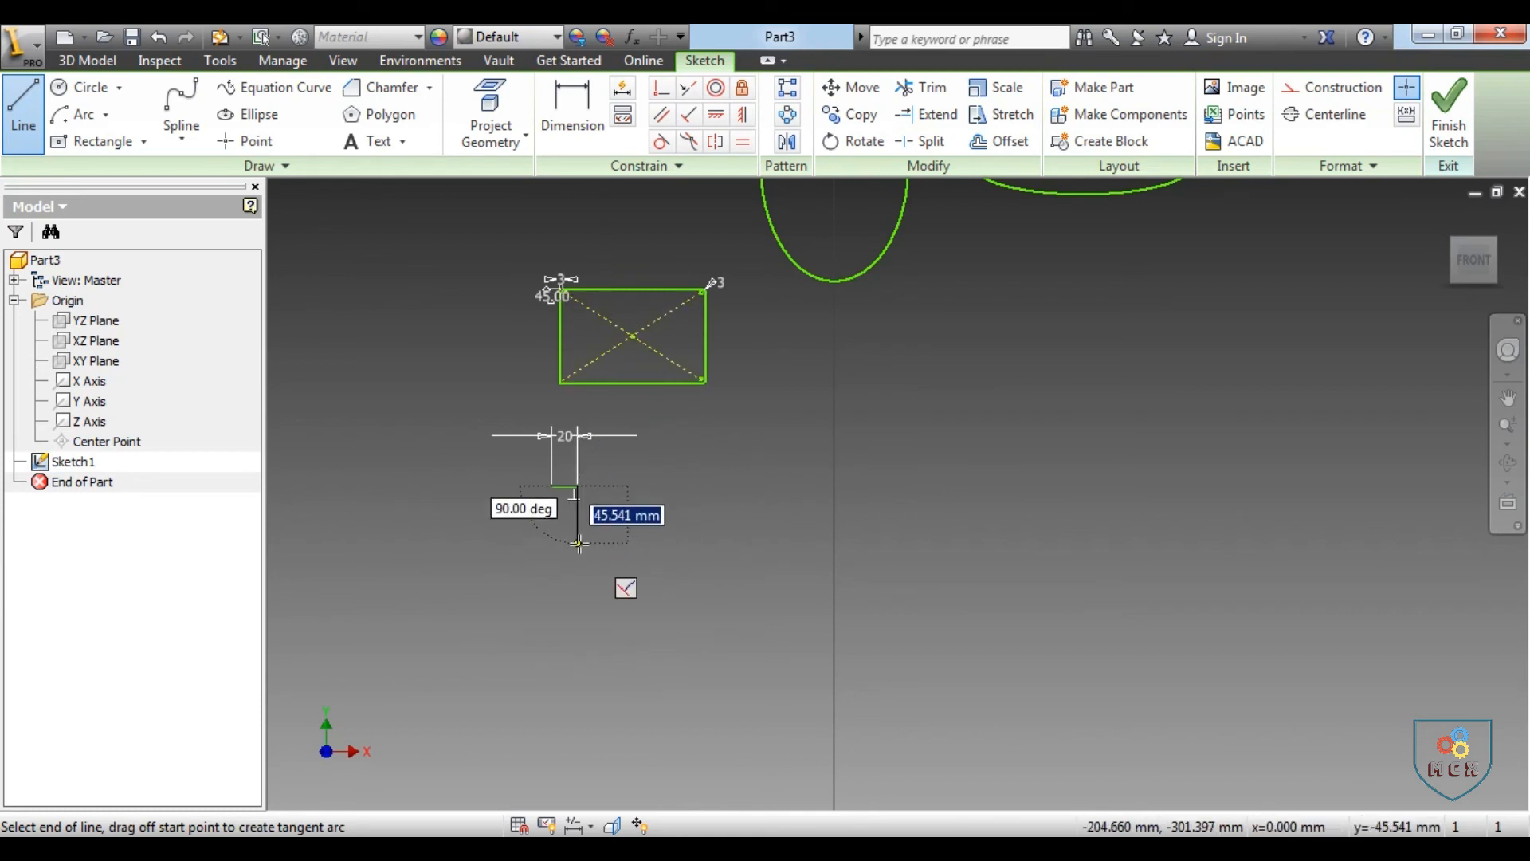
text(20)
key(Return)
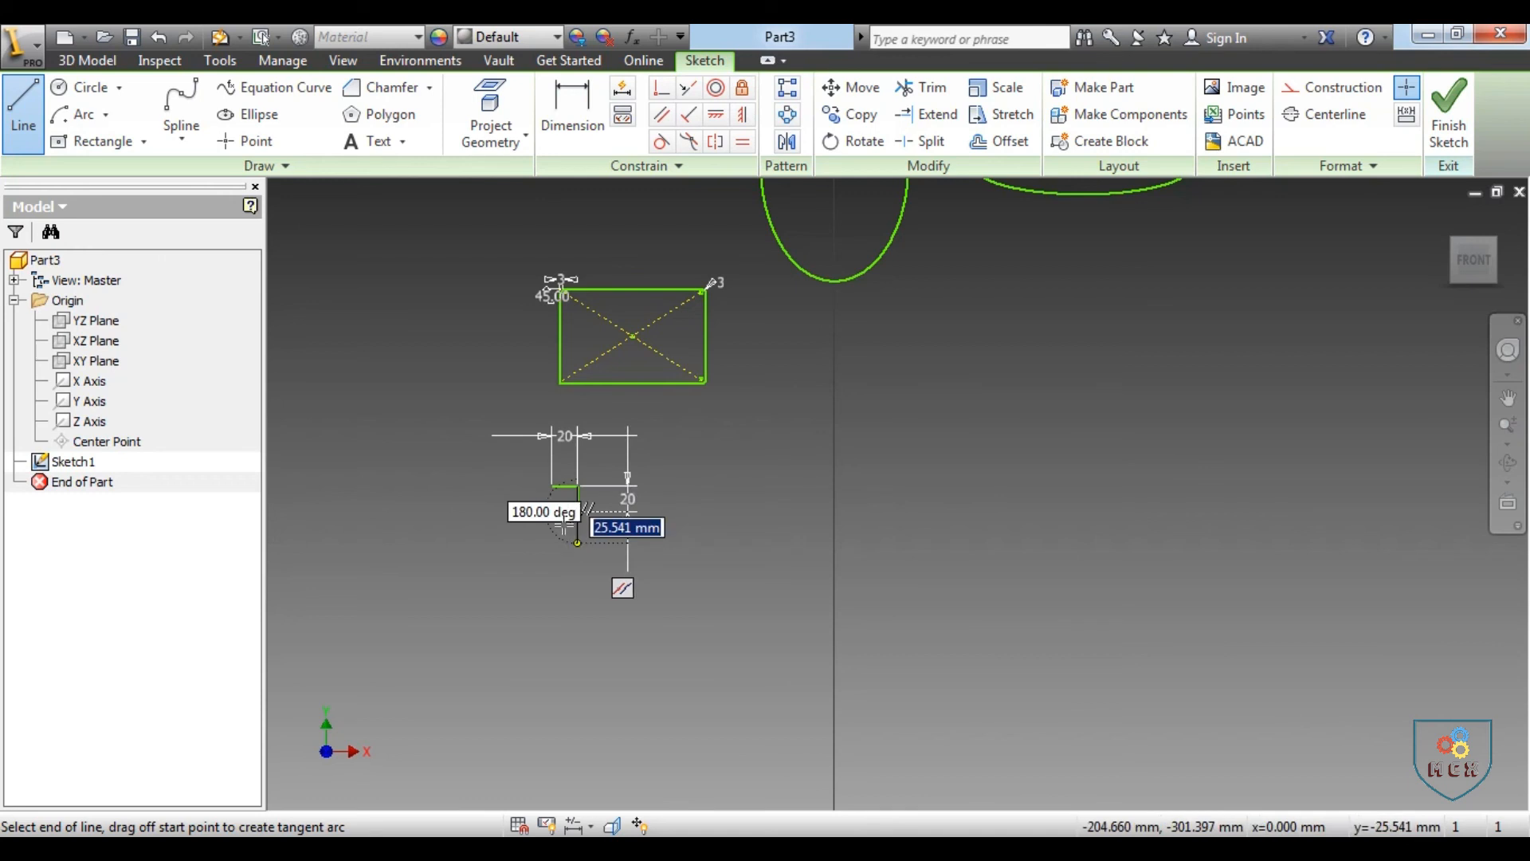
Step: Complete the square with a 20 mm lower side and a vertical line back to the start point, and end the Line command
text(20)
key(Tab)
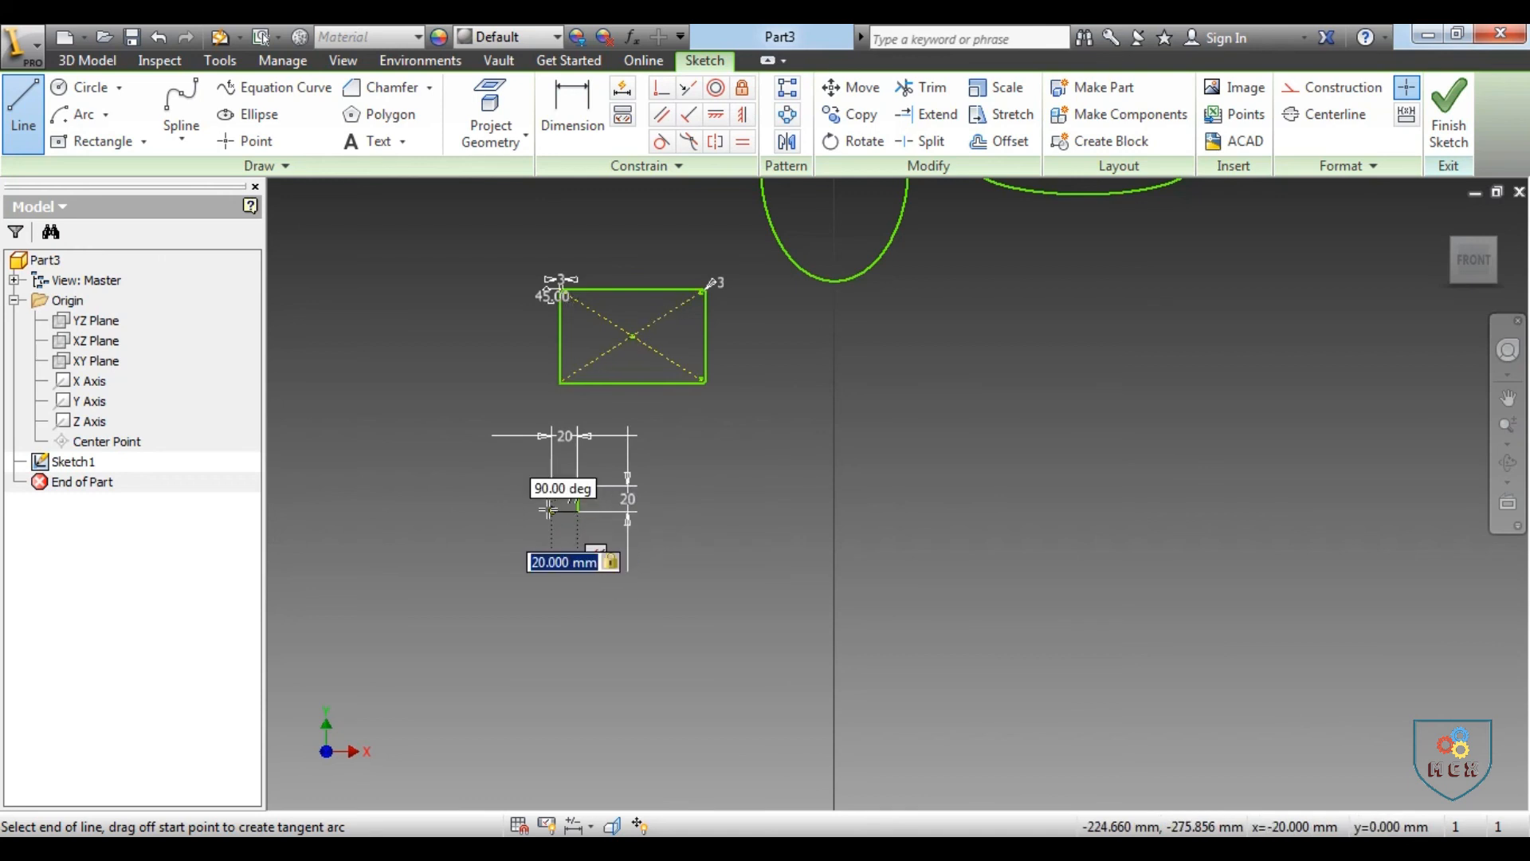
key(Return)
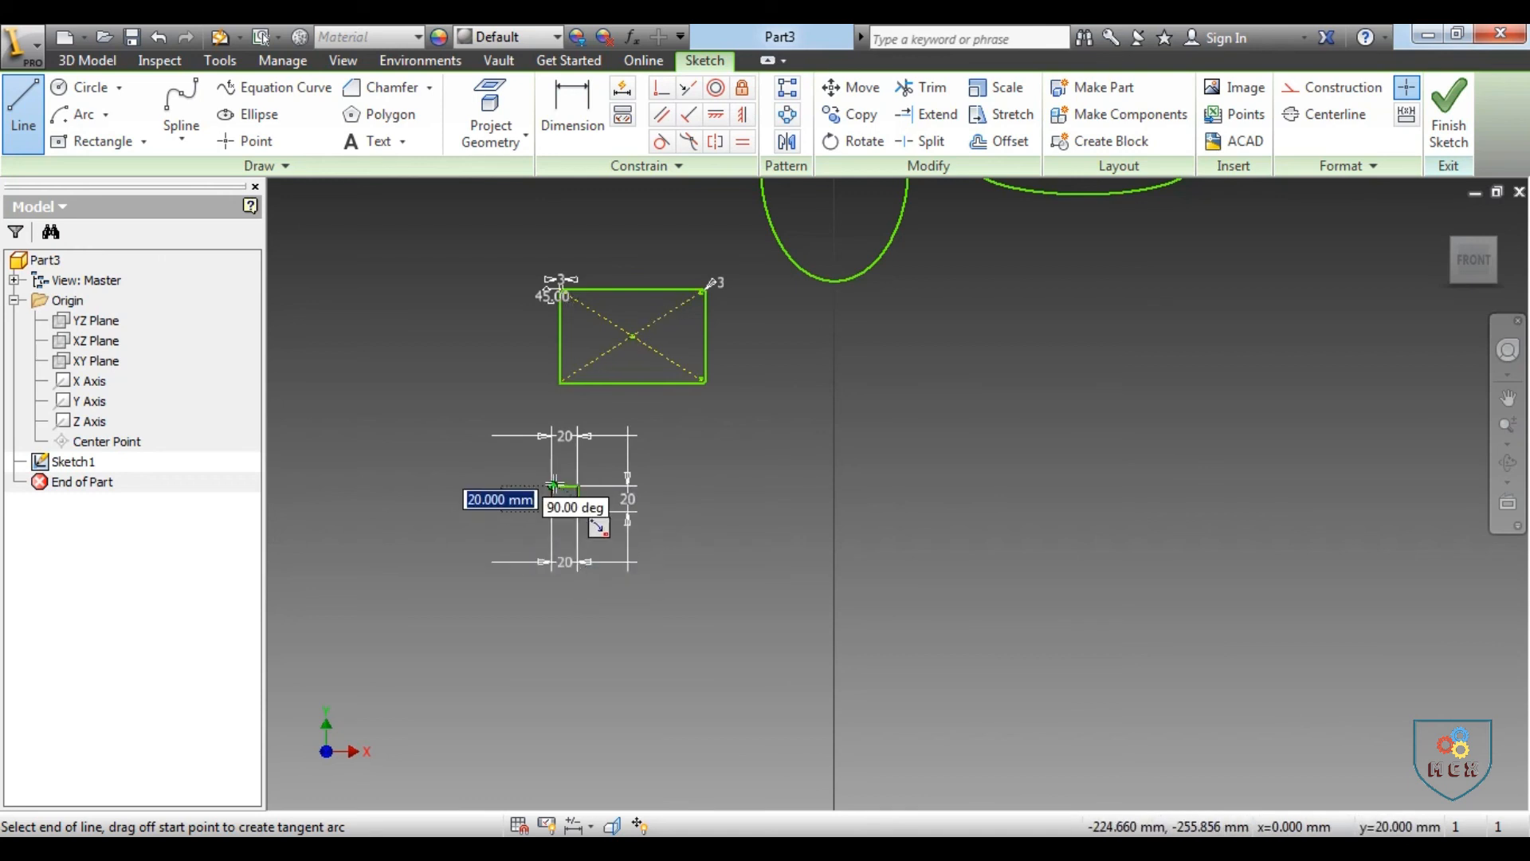
scroll(554, 485, up, 5)
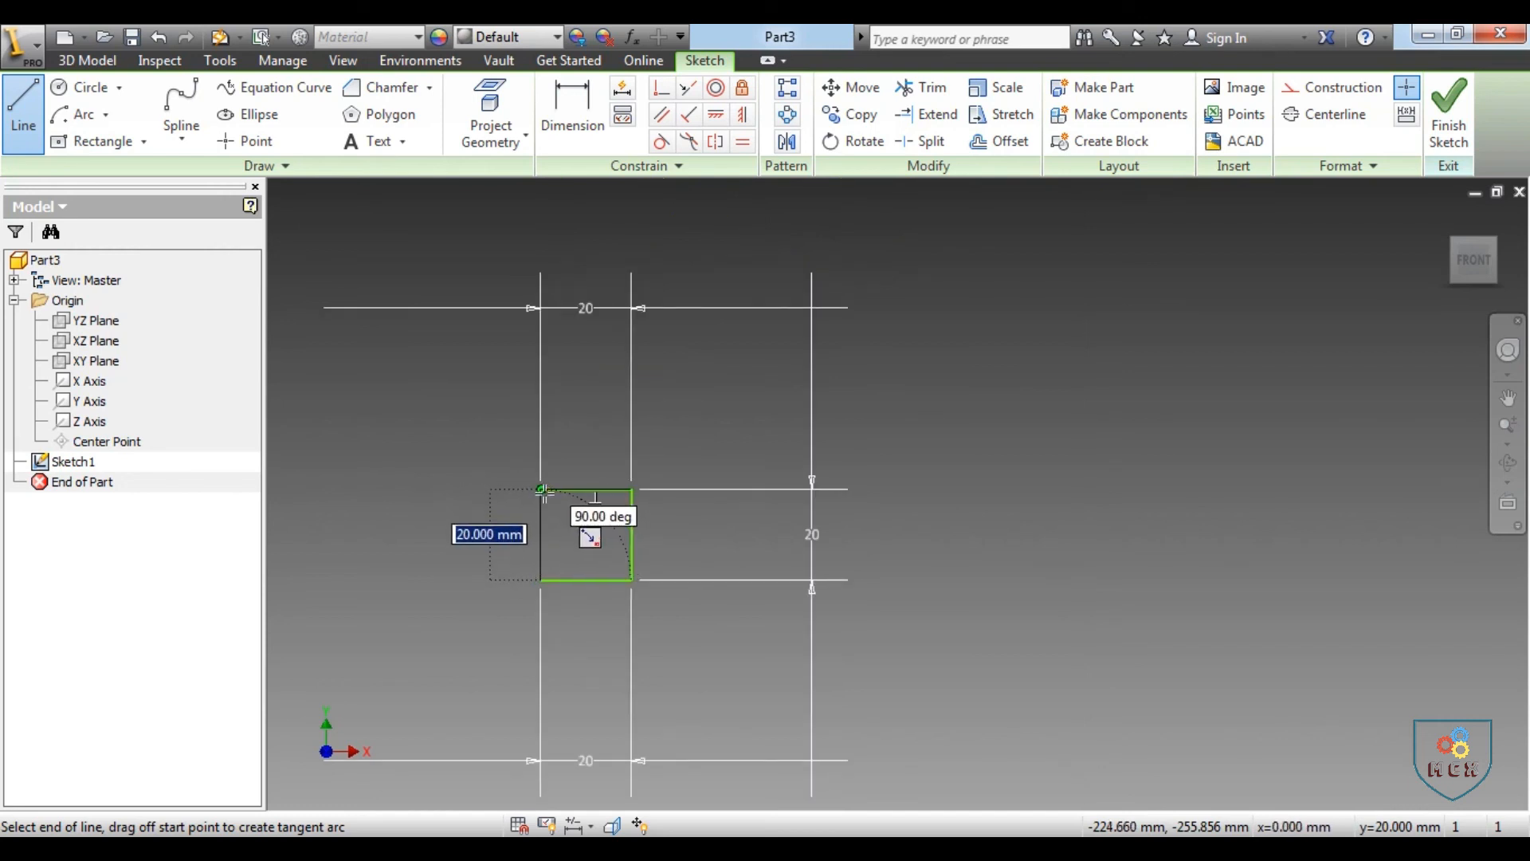
key(Return)
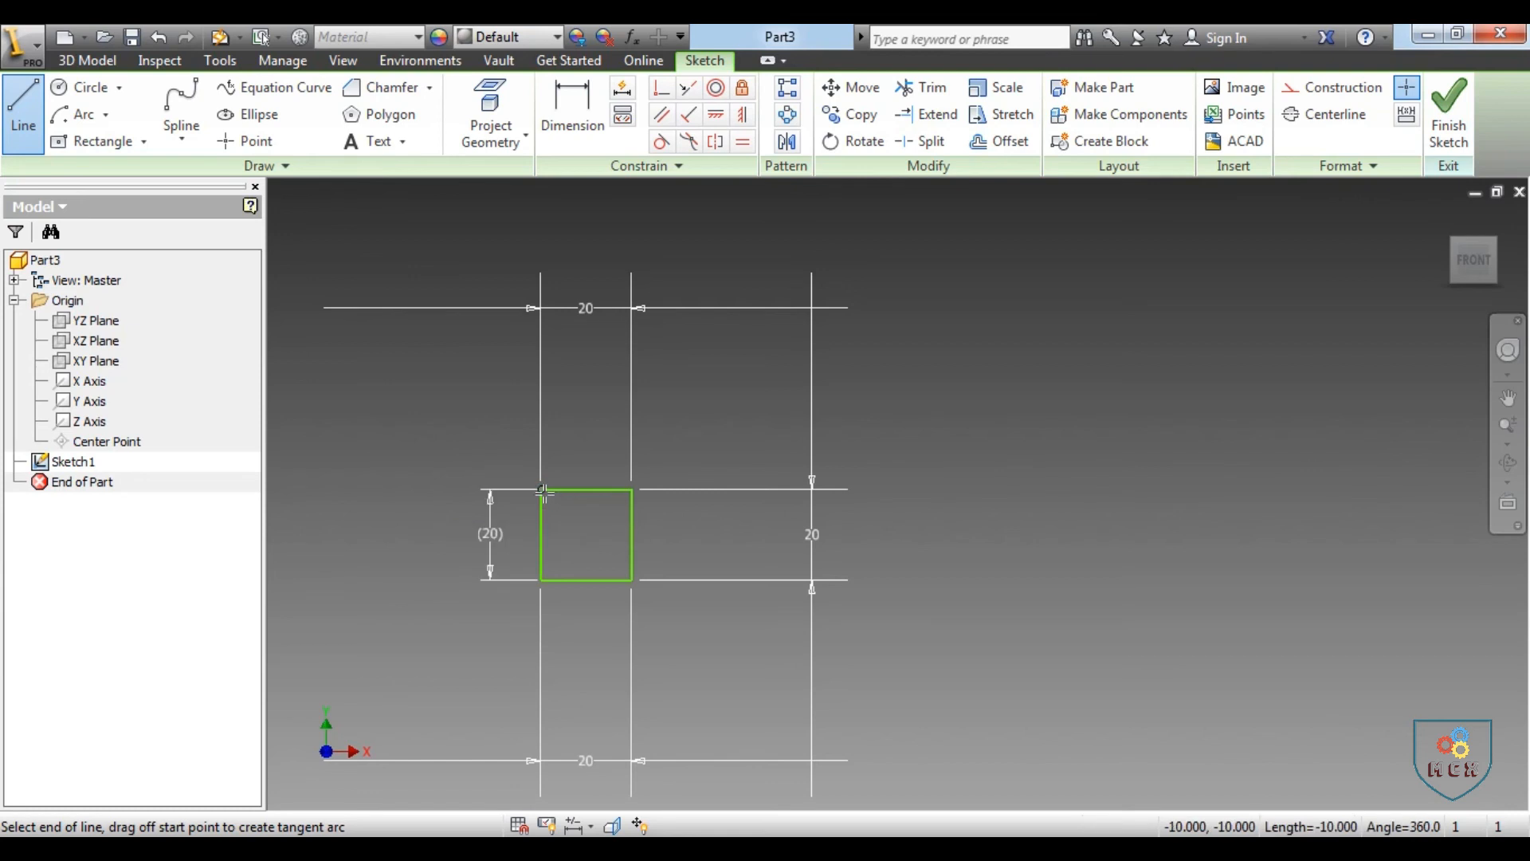
right_click(788, 440)
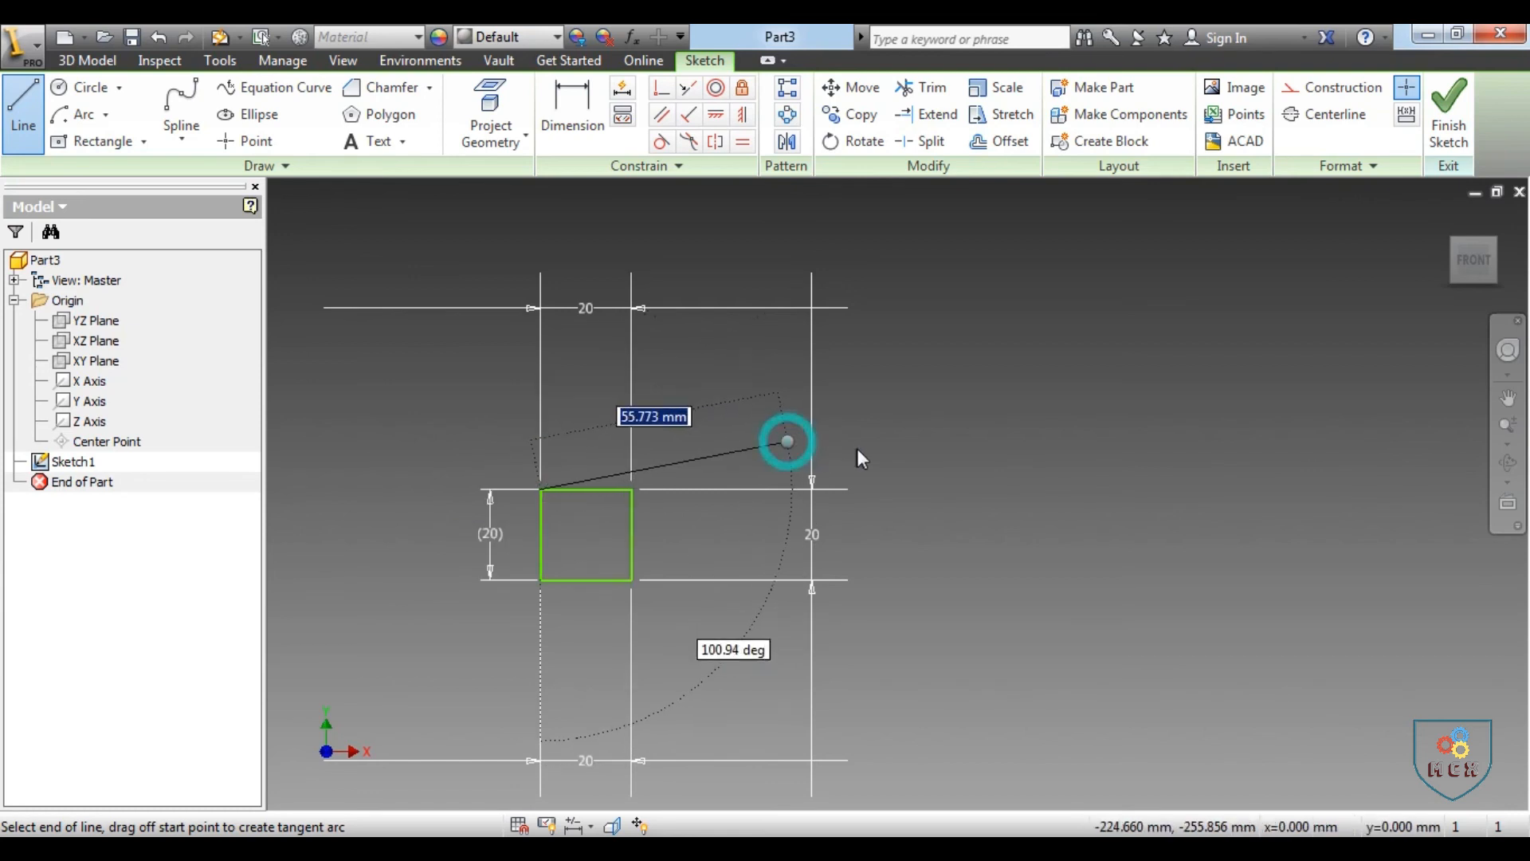
click(875, 442)
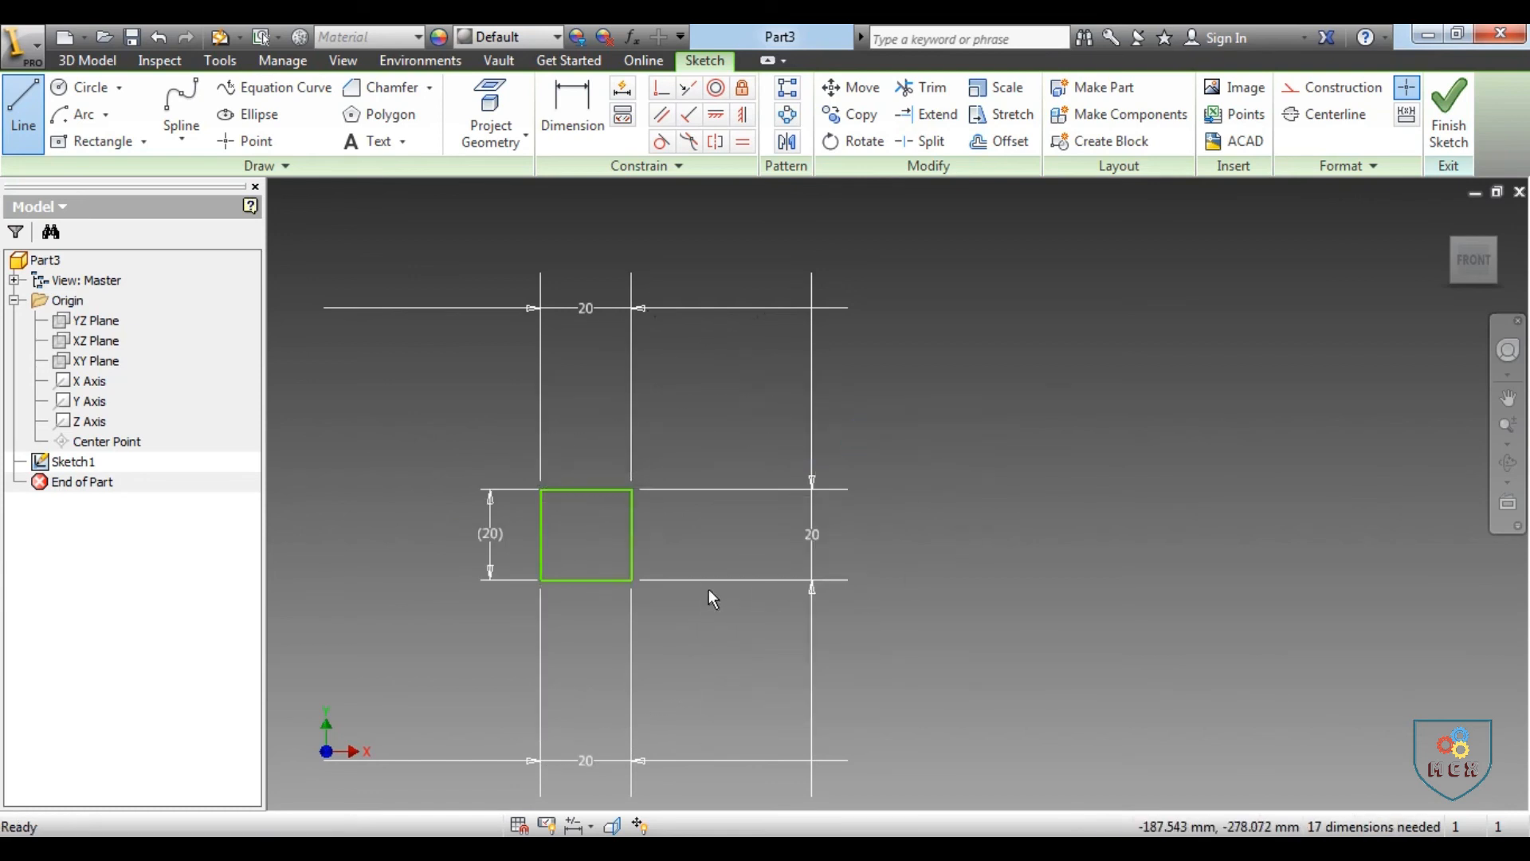
Step: Draw a two-point center rectangle measuring 20 mm by 20 mm to the right of the line-drawn square
click(144, 144)
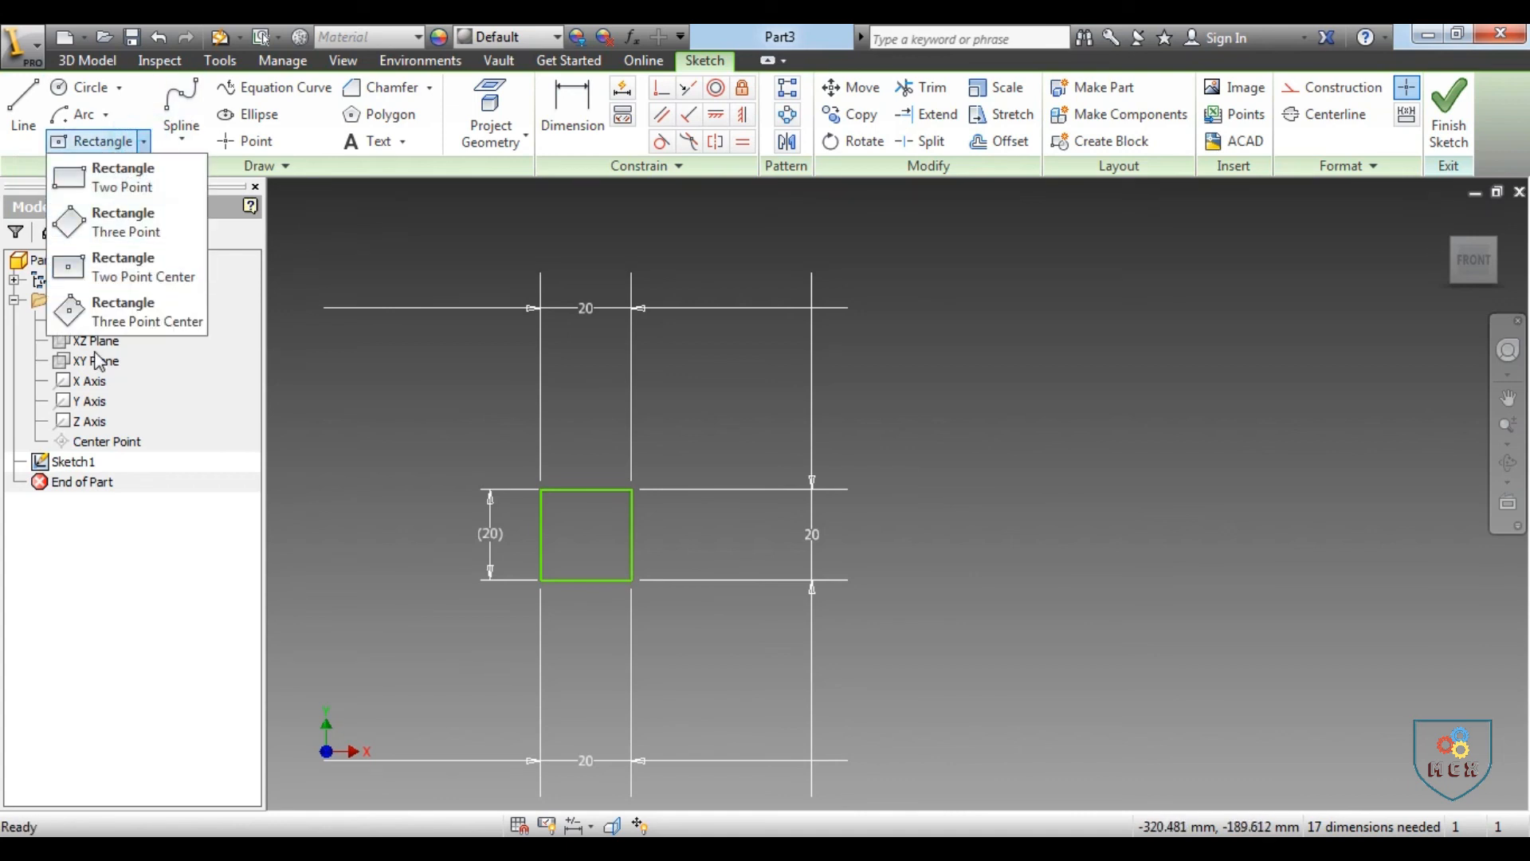
click(101, 272)
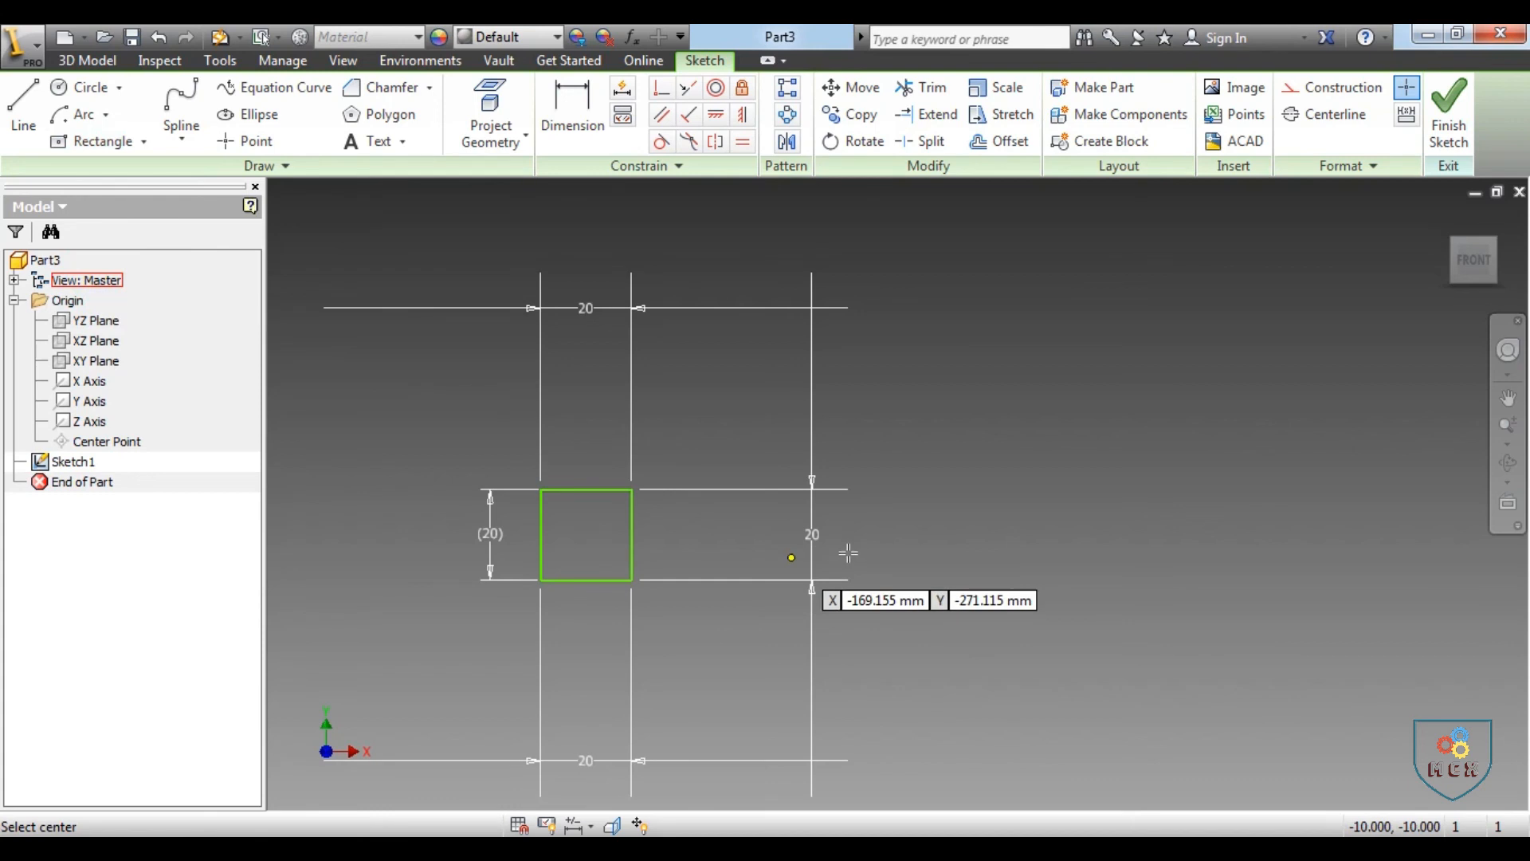
click(911, 544)
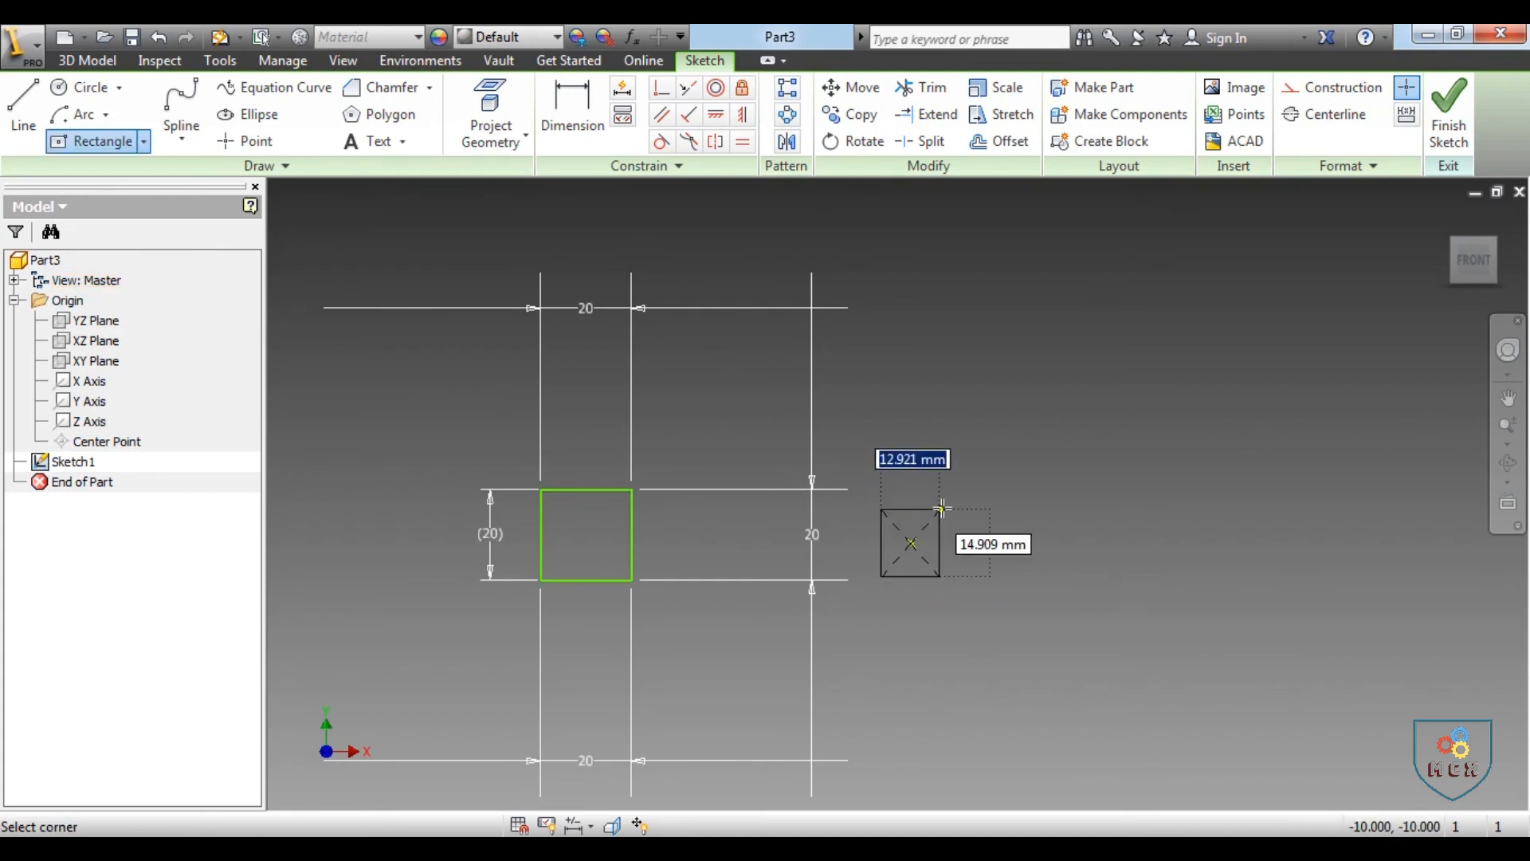
text(20)
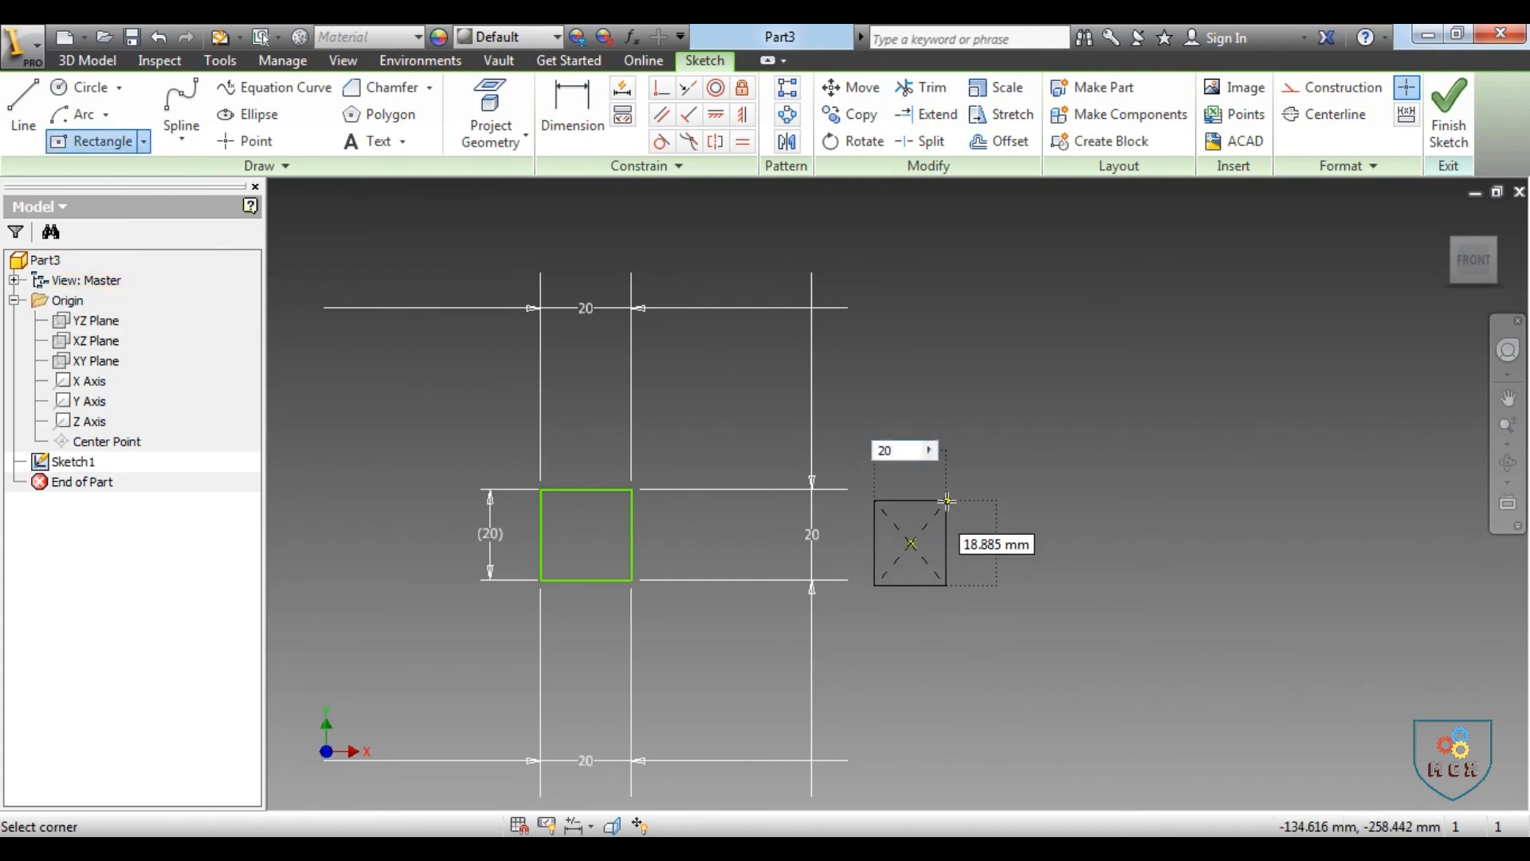
key(Tab)
text(2)
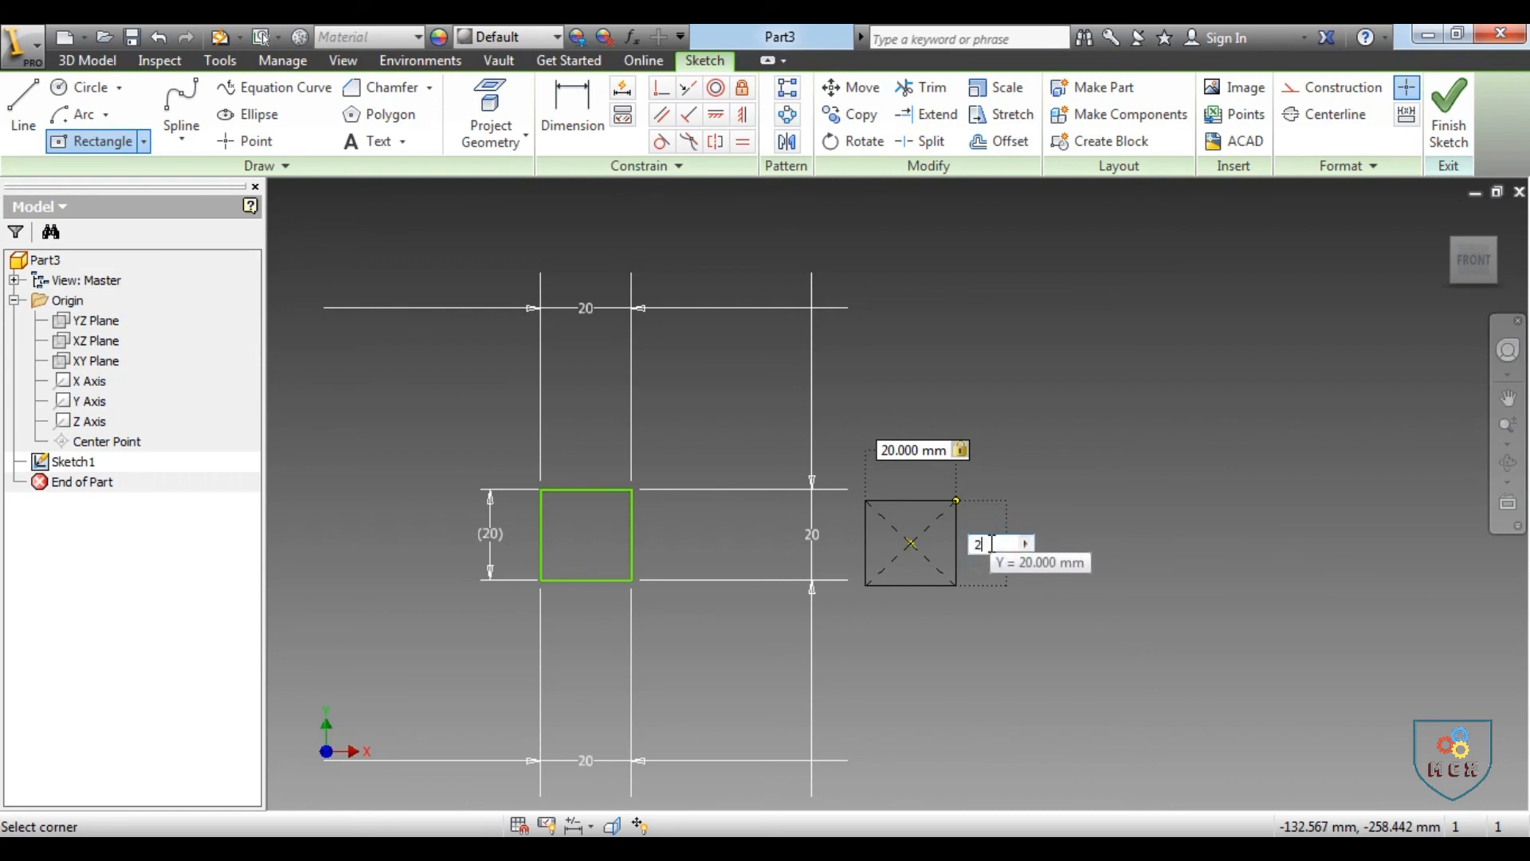
text(0)
key(Return)
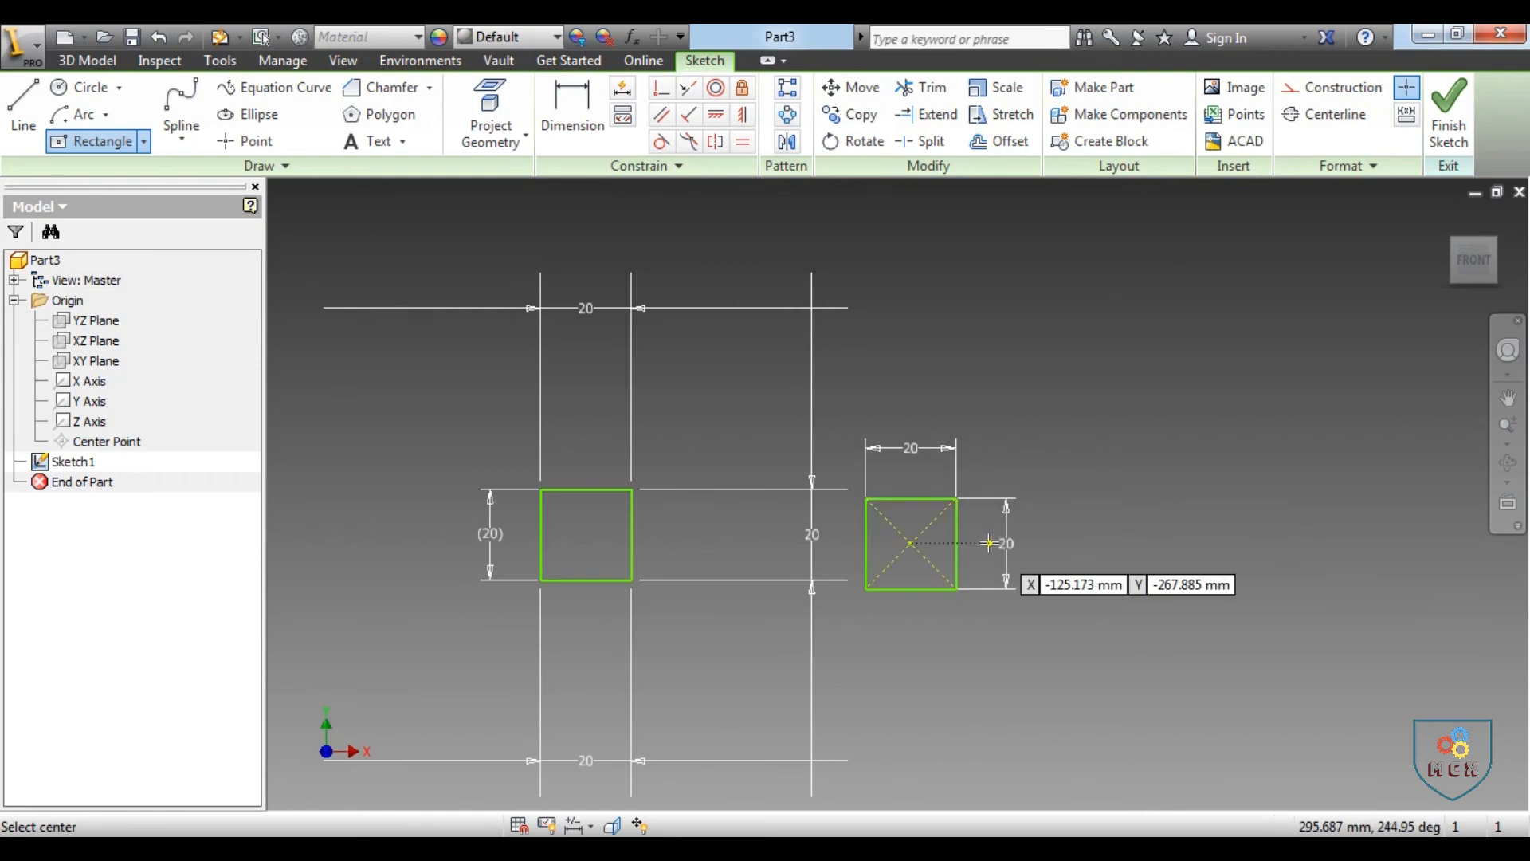